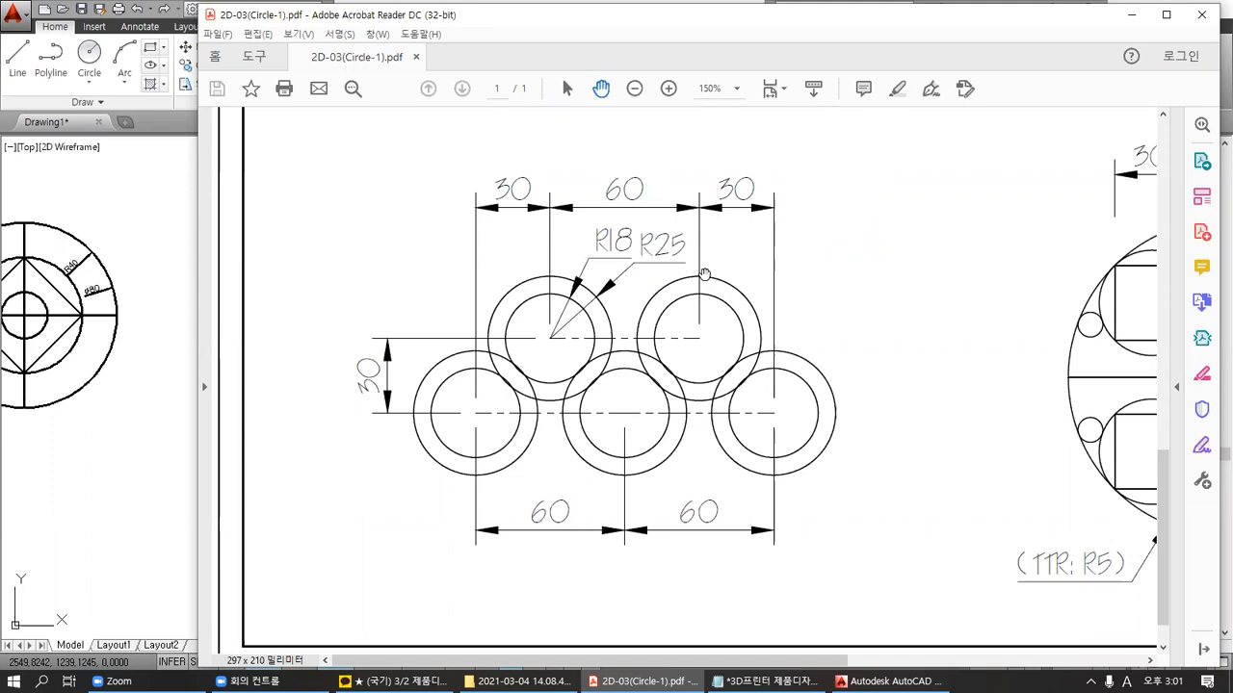
Step: Study the five circle centres, the spacing between them and the two circle radii in the reference PDF drawing
{"action": "mouse_move", "coordinate": [803, 237]}
{"action": "left_mouse_down"}
{"action": "mouse_move", "coordinate": [846, 235]}
{"action": "mouse_move", "coordinate": [815, 261]}
{"action": "left_mouse_up"}
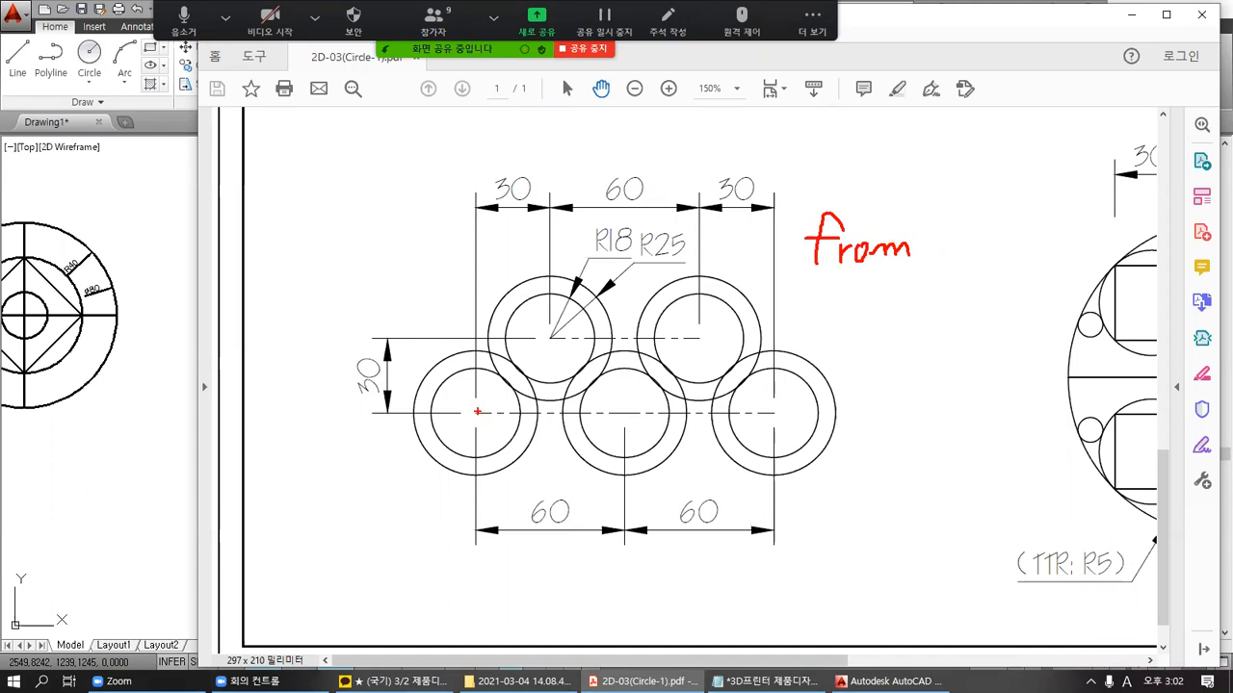
{"action": "mouse_move", "coordinate": [476, 412]}
{"action": "left_mouse_down"}
{"action": "mouse_move", "coordinate": [772, 413]}
{"action": "mouse_move", "coordinate": [775, 328]}
{"action": "mouse_move", "coordinate": [552, 332]}
{"action": "left_mouse_up"}
{"action": "mouse_move", "coordinate": [477, 408]}
{"action": "left_mouse_down"}
{"action": "mouse_move", "coordinate": [470, 418]}
{"action": "mouse_move", "coordinate": [484, 407]}
{"action": "left_mouse_up"}
{"action": "left_click_drag", "start_coordinate": [624, 412], "coordinate": [630, 421]}
{"action": "left_click_drag", "start_coordinate": [761, 410], "coordinate": [776, 421]}
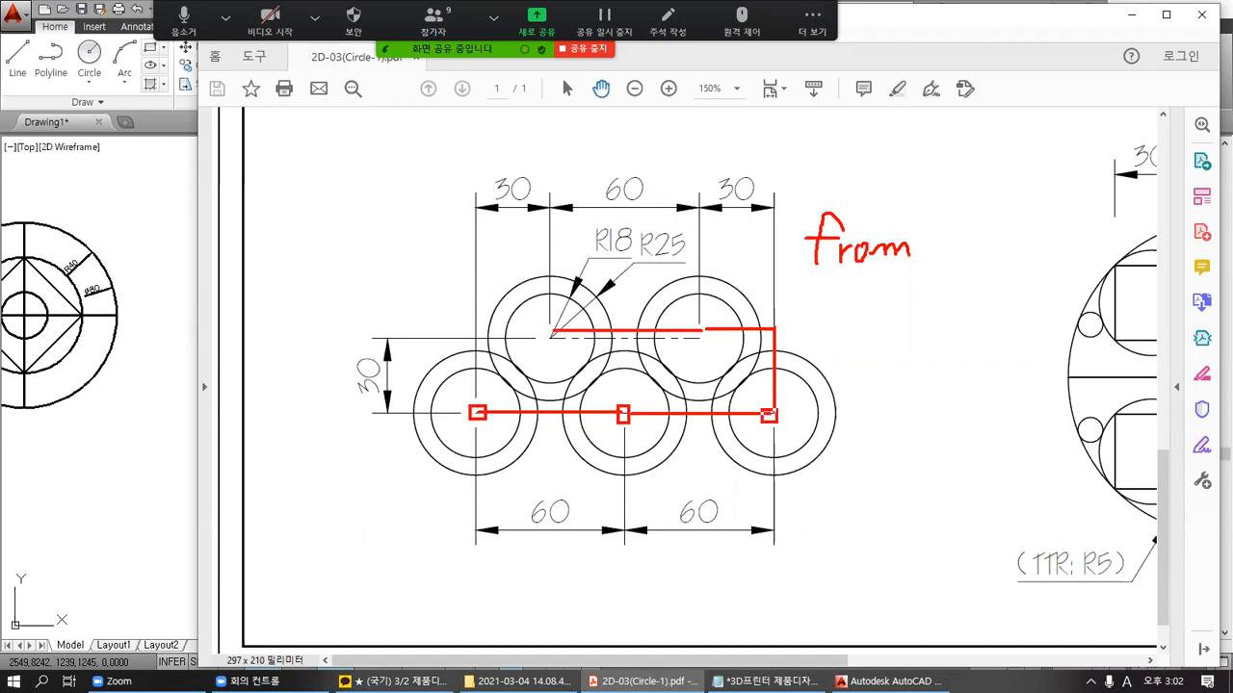
{"action": "mouse_move", "coordinate": [692, 322]}
{"action": "left_mouse_down"}
{"action": "mouse_move", "coordinate": [705, 329]}
{"action": "mouse_move", "coordinate": [697, 337]}
{"action": "left_mouse_up"}
{"action": "left_click_drag", "start_coordinate": [547, 329], "coordinate": [565, 337]}
{"action": "mouse_move", "coordinate": [697, 267]}
{"action": "left_mouse_down"}
{"action": "mouse_move", "coordinate": [632, 250]}
{"action": "mouse_move", "coordinate": [678, 229]}
{"action": "mouse_move", "coordinate": [664, 265]}
{"action": "mouse_move", "coordinate": [593, 258]}
{"action": "mouse_move", "coordinate": [603, 222]}
{"action": "mouse_move", "coordinate": [634, 231]}
{"action": "mouse_move", "coordinate": [636, 254]}
{"action": "left_mouse_up"}
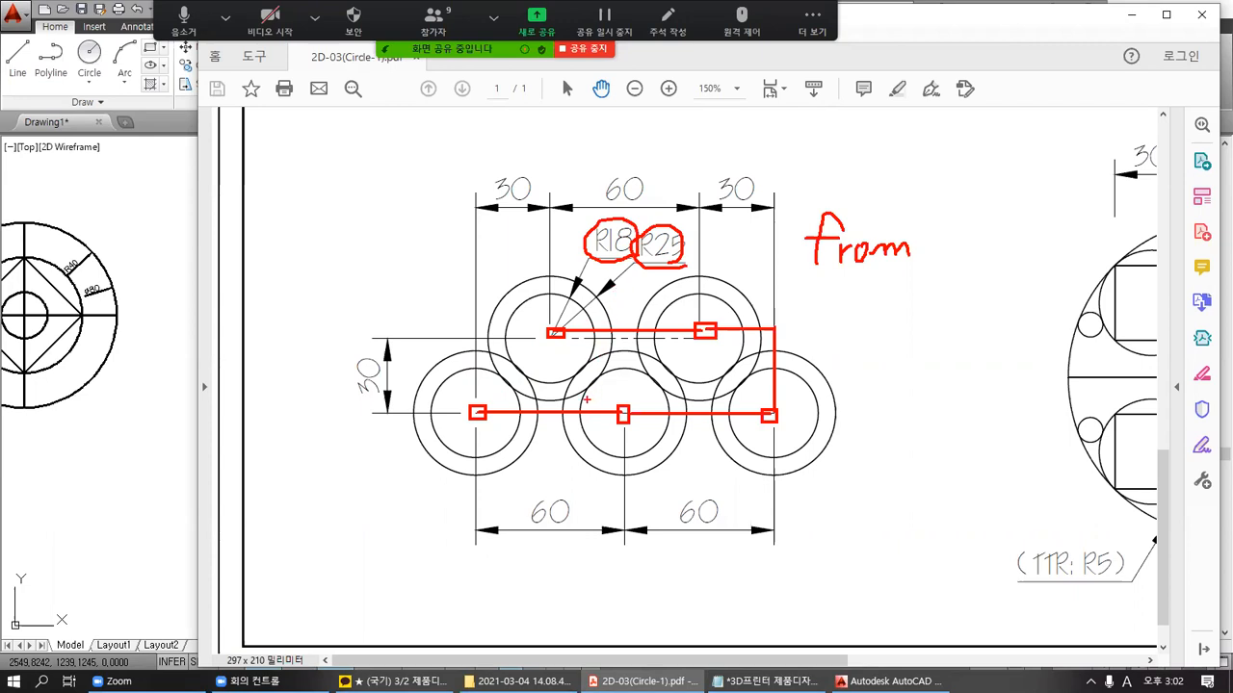
{"action": "left_click_drag", "start_coordinate": [543, 407], "coordinate": [561, 390]}
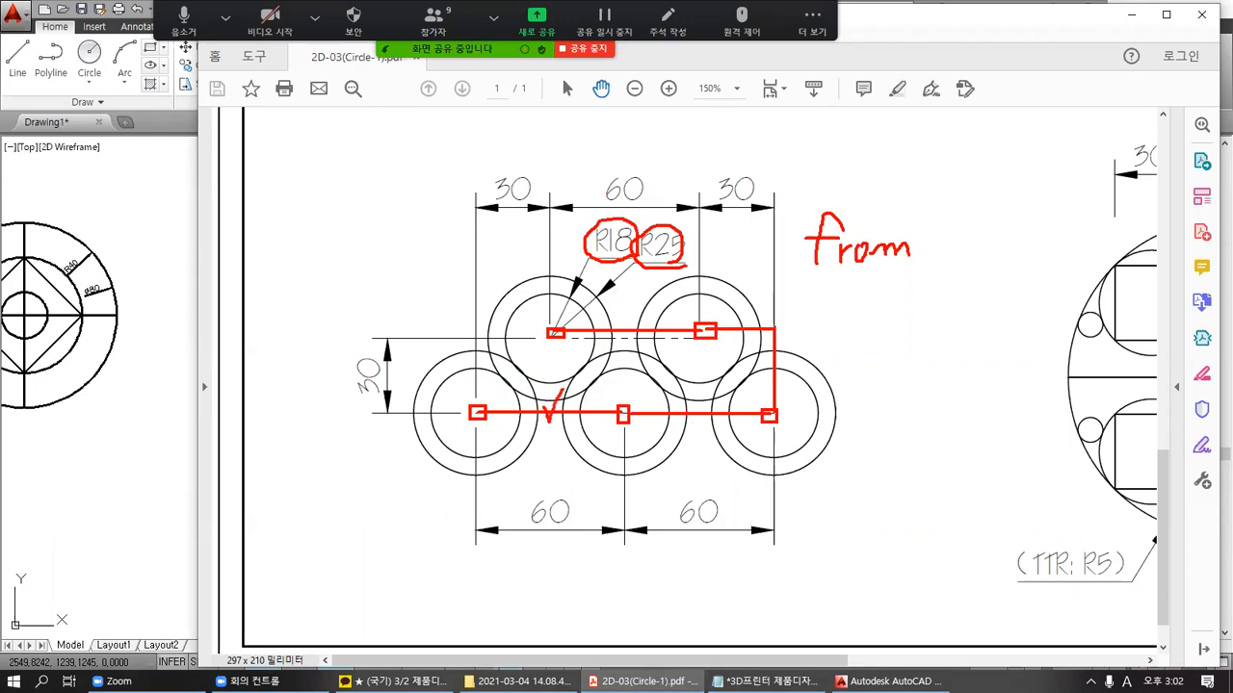
{"action": "left_click_drag", "start_coordinate": [709, 421], "coordinate": [725, 395]}
{"action": "left_click_drag", "start_coordinate": [768, 351], "coordinate": [785, 332]}
{"action": "mouse_move", "coordinate": [631, 322]}
{"action": "left_mouse_down"}
{"action": "mouse_move", "coordinate": [638, 341]}
{"action": "mouse_move", "coordinate": [654, 313]}
{"action": "left_mouse_up"}
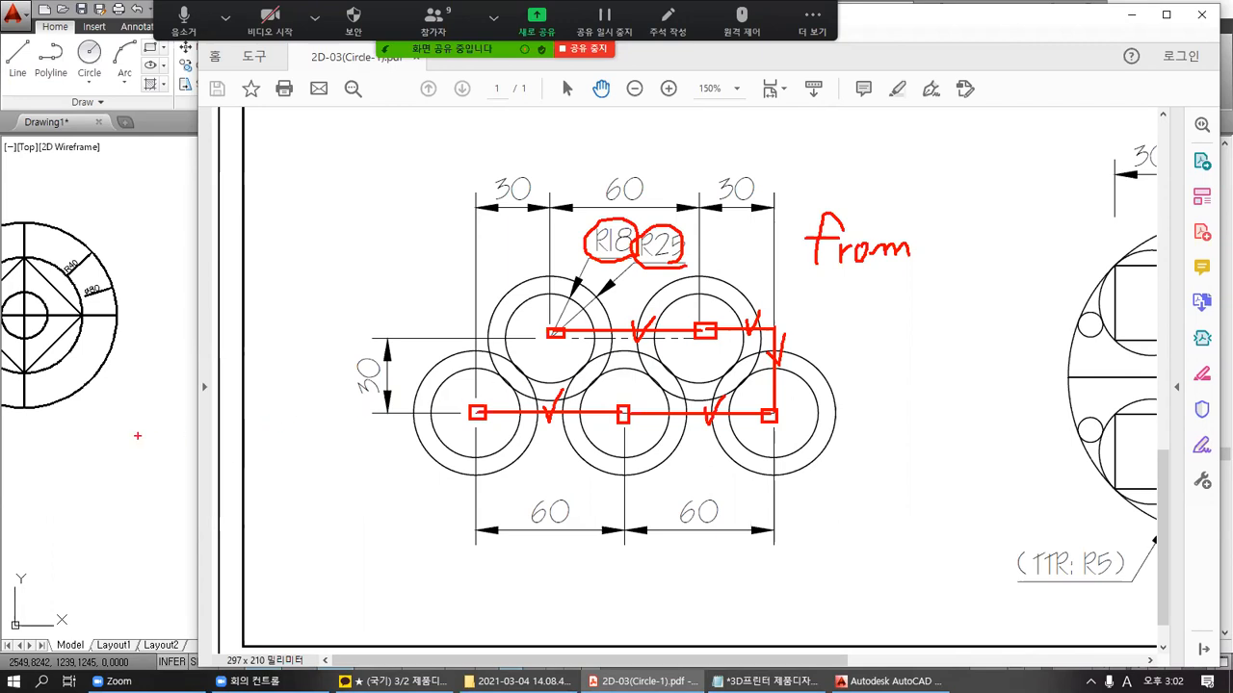
{"action": "key", "text": "Escape"}
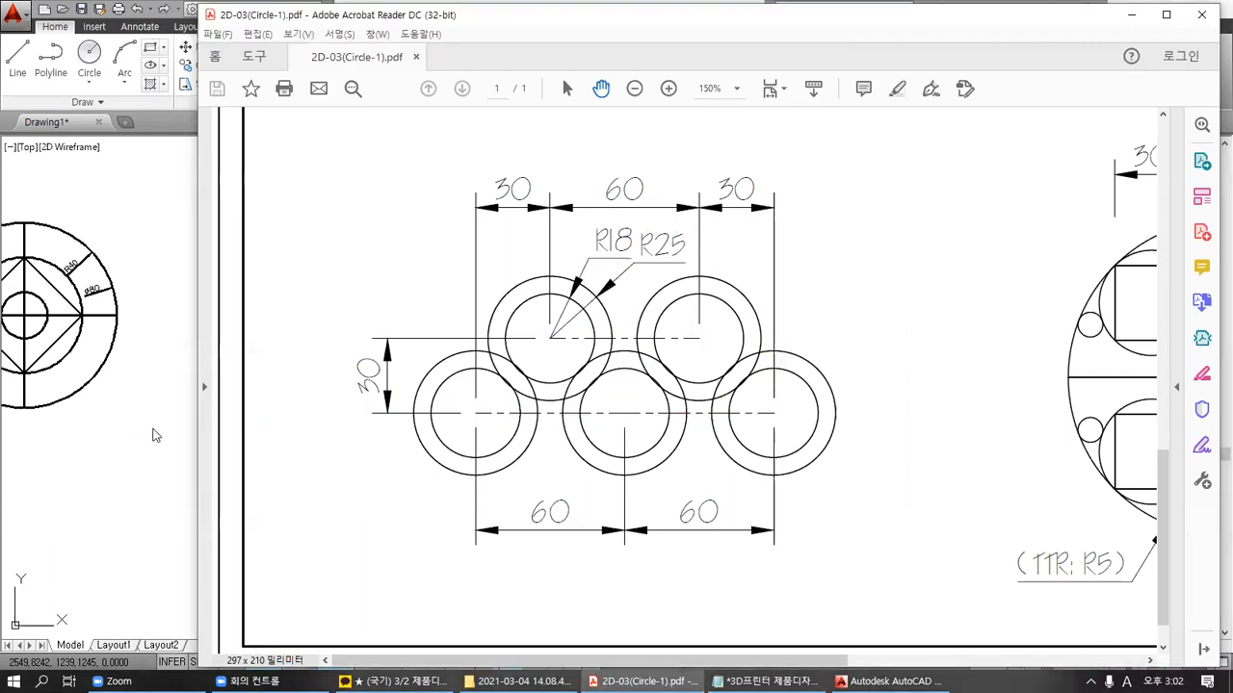
Step: Switch to AutoCAD and draw two consecutive horizontal line segments of 60 each, running right, in the empty area beside the square pattern
{"action": "left_click", "coordinate": [155, 433]}
{"action": "mouse_move", "coordinate": [924, 424]}
{"action": "middle_mouse_down"}
{"action": "mouse_move", "coordinate": [734, 382]}
{"action": "mouse_move", "coordinate": [550, 402]}
{"action": "middle_mouse_up"}
{"action": "type", "text": "L"}
{"action": "key", "text": "Return"}
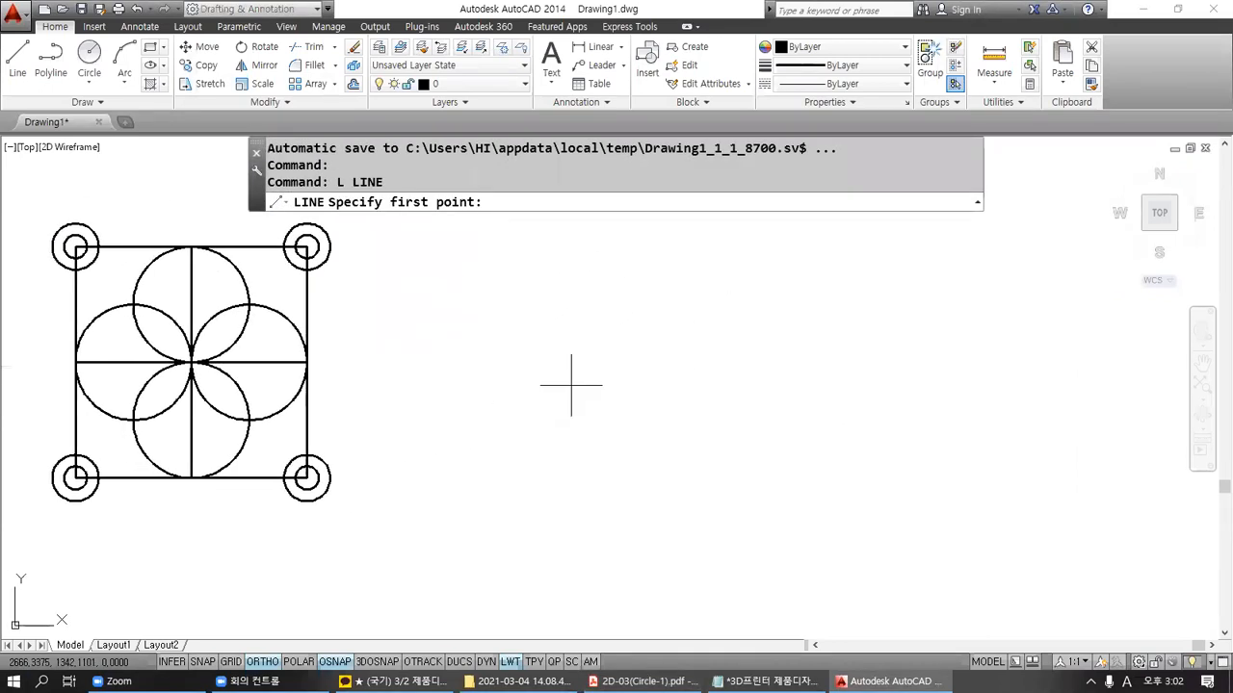
{"action": "left_click", "coordinate": [572, 385]}
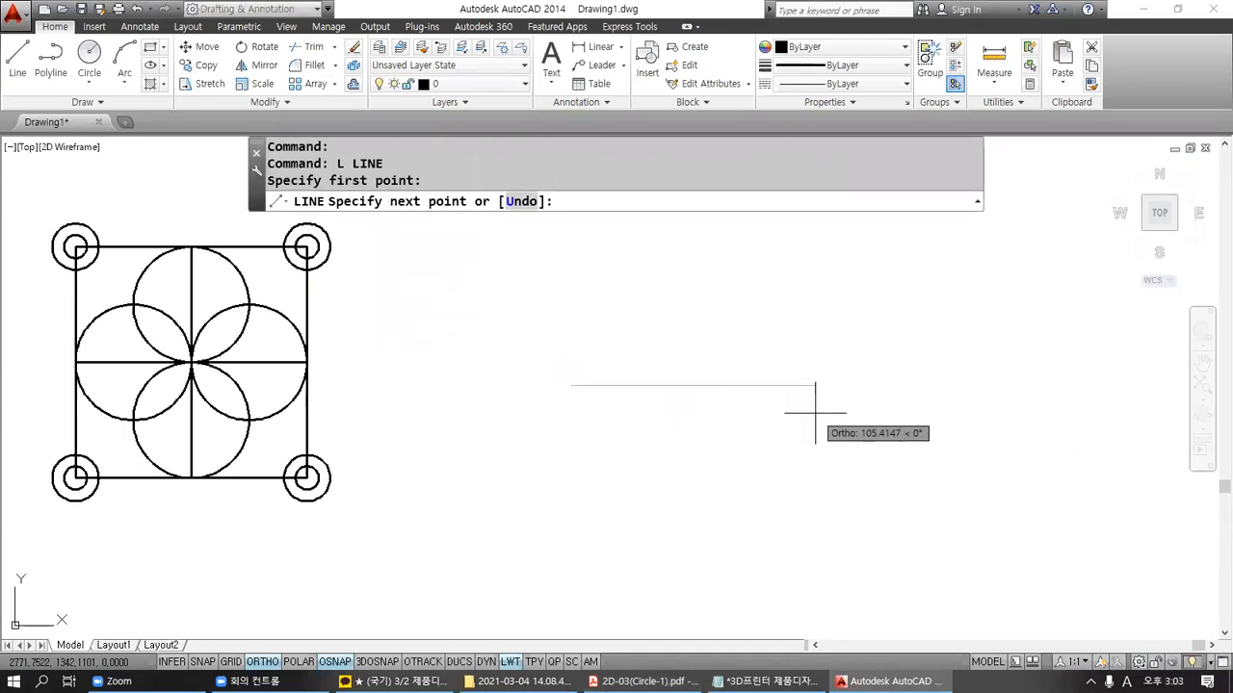
{"action": "type", "text": "60"}
{"action": "key", "text": "Return"}
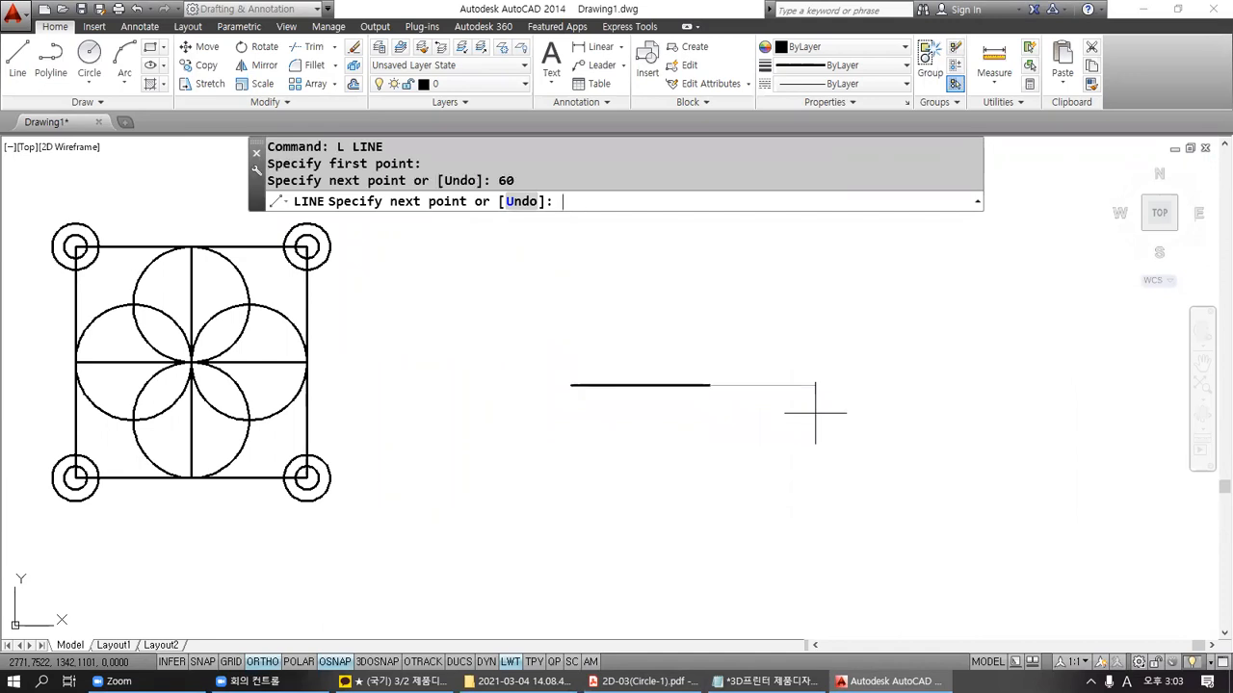
{"action": "middle_click_drag", "start_coordinate": [789, 421], "coordinate": [642, 435]}
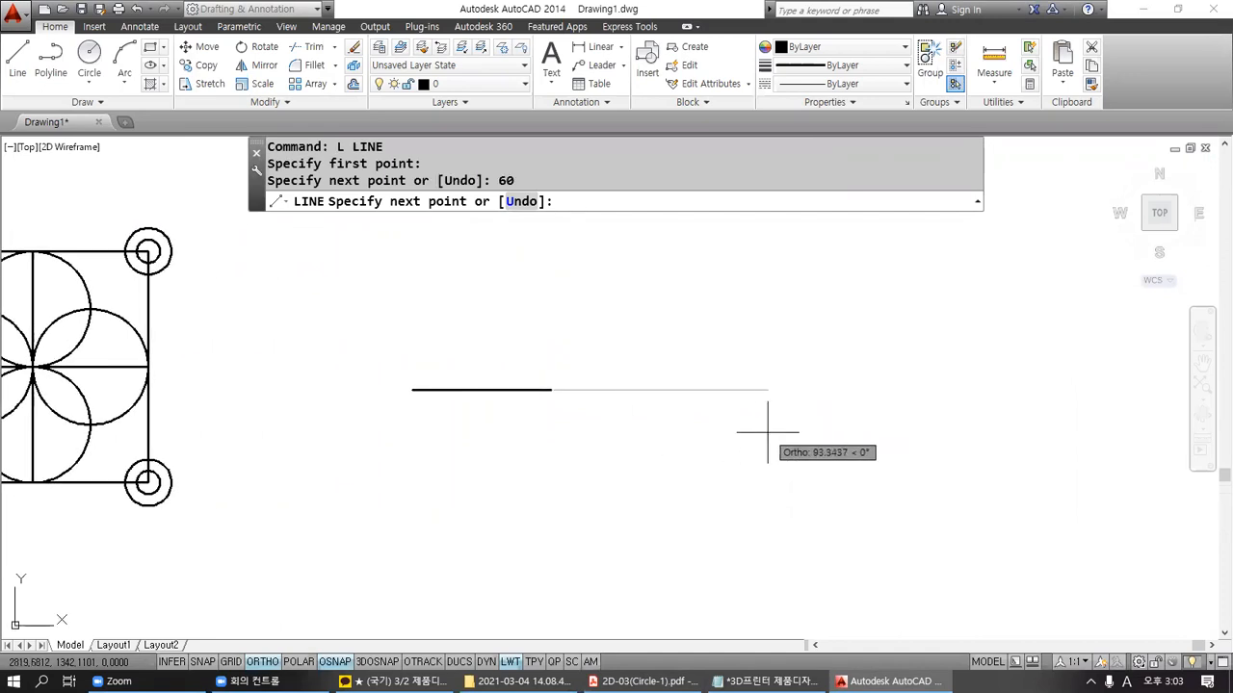
{"action": "type", "text": "60"}
{"action": "key", "text": "Return"}
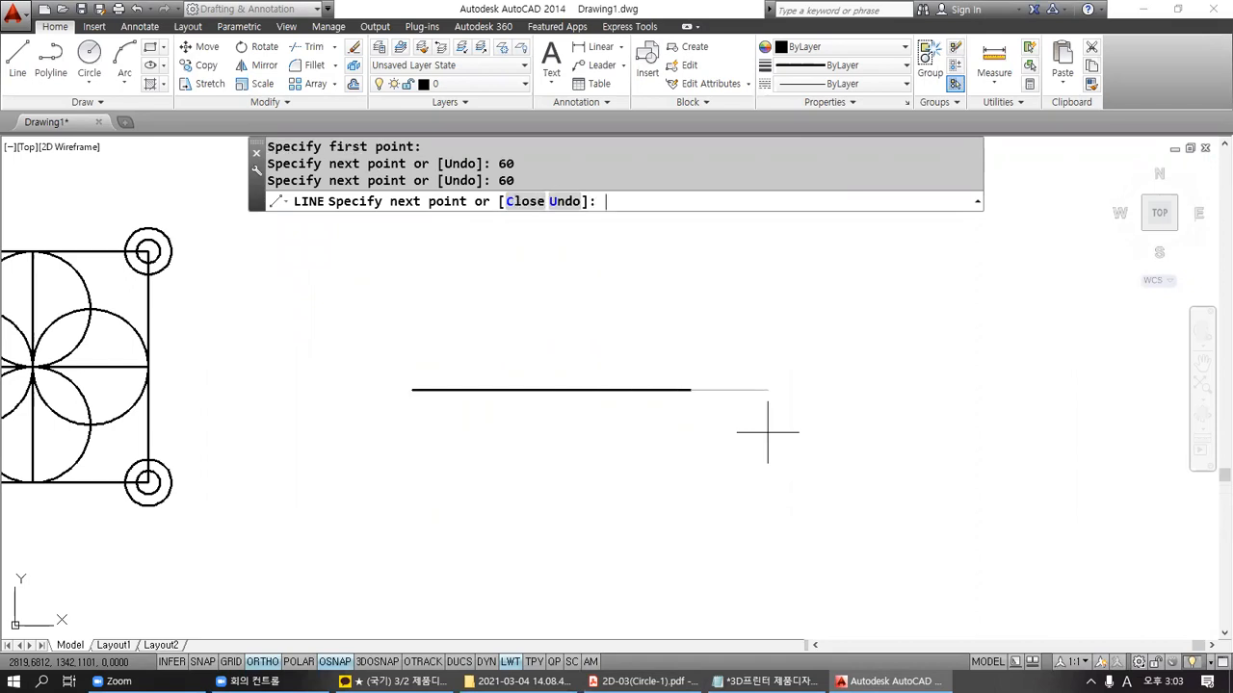
Step: Continue the guide path 30 upward, 30 to the left and another 60 to the left, and end the line
{"action": "type", "text": "30"}
{"action": "key", "text": "Return"}
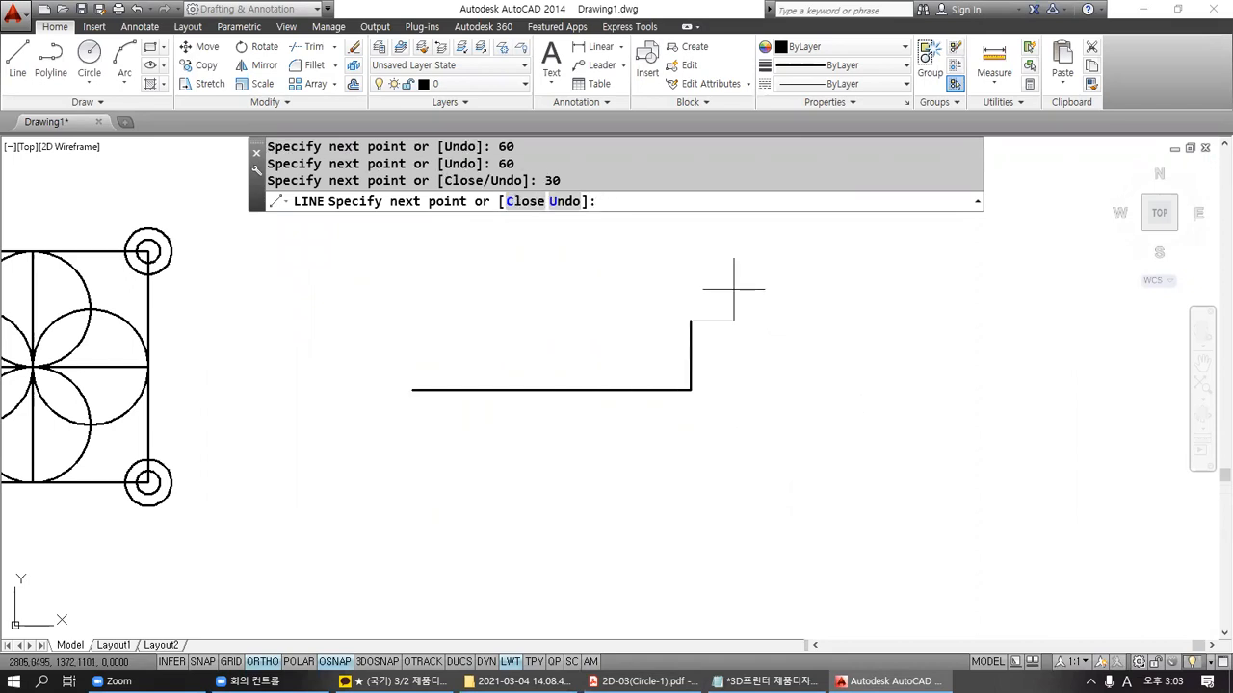
{"action": "type", "text": "30"}
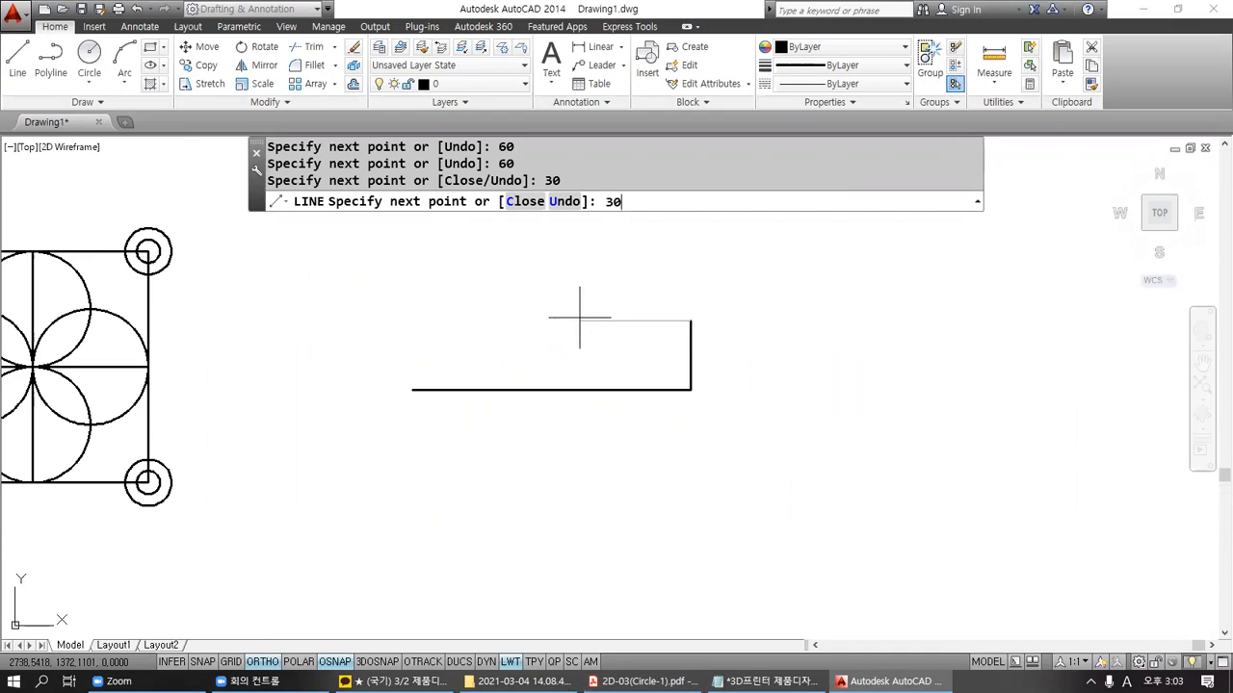
{"action": "key", "text": "Return"}
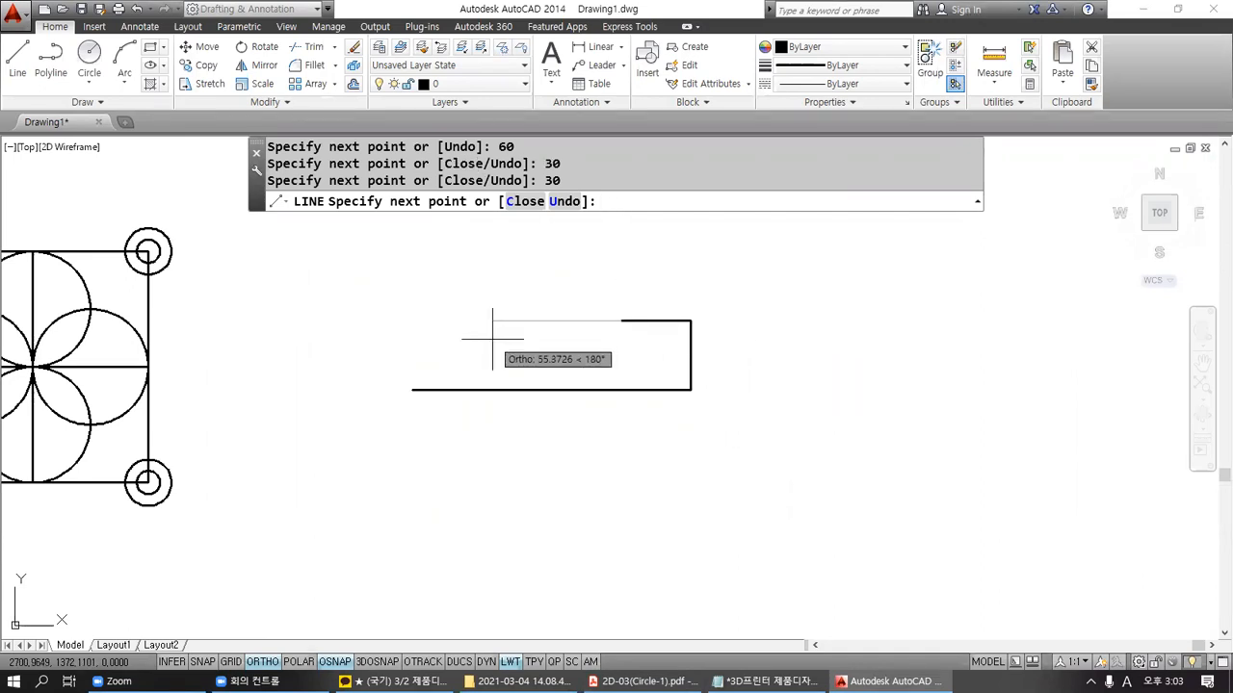
{"action": "type", "text": "60"}
{"action": "key", "text": "Return"}
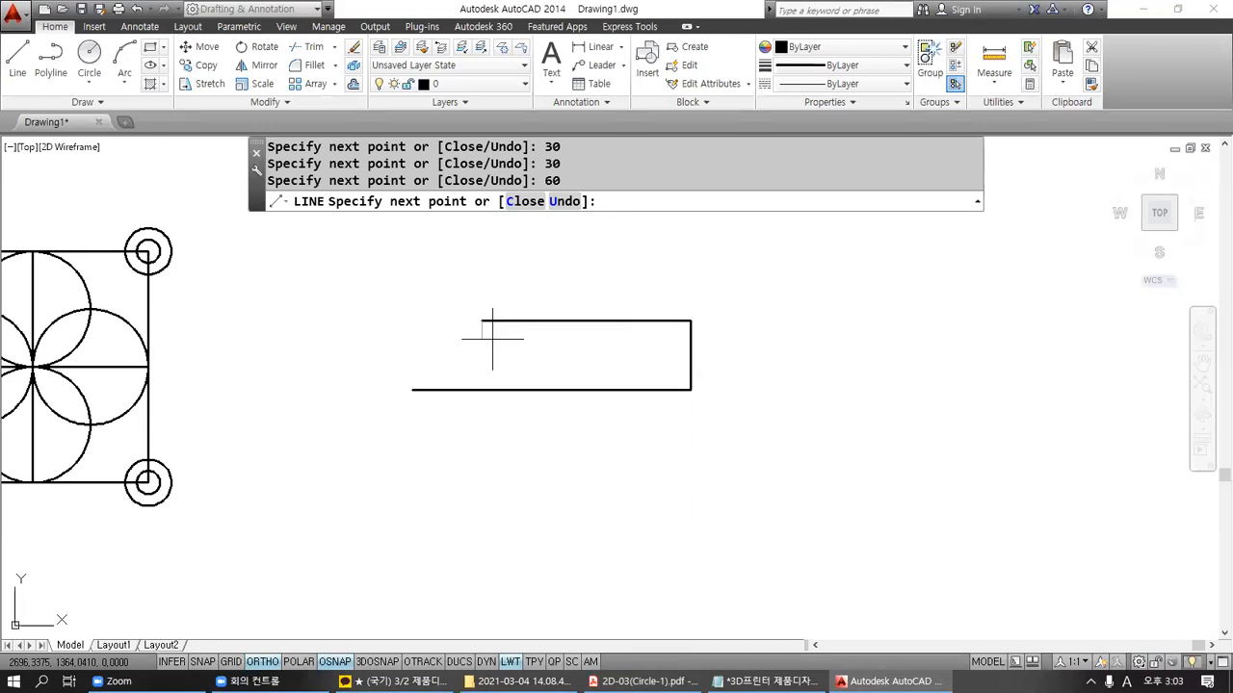
{"action": "key", "text": "Return"}
Step: Examine the endpoints of the three 60-unit guide segments as the five circle centre locations
{"action": "left_click", "coordinate": [476, 389]}
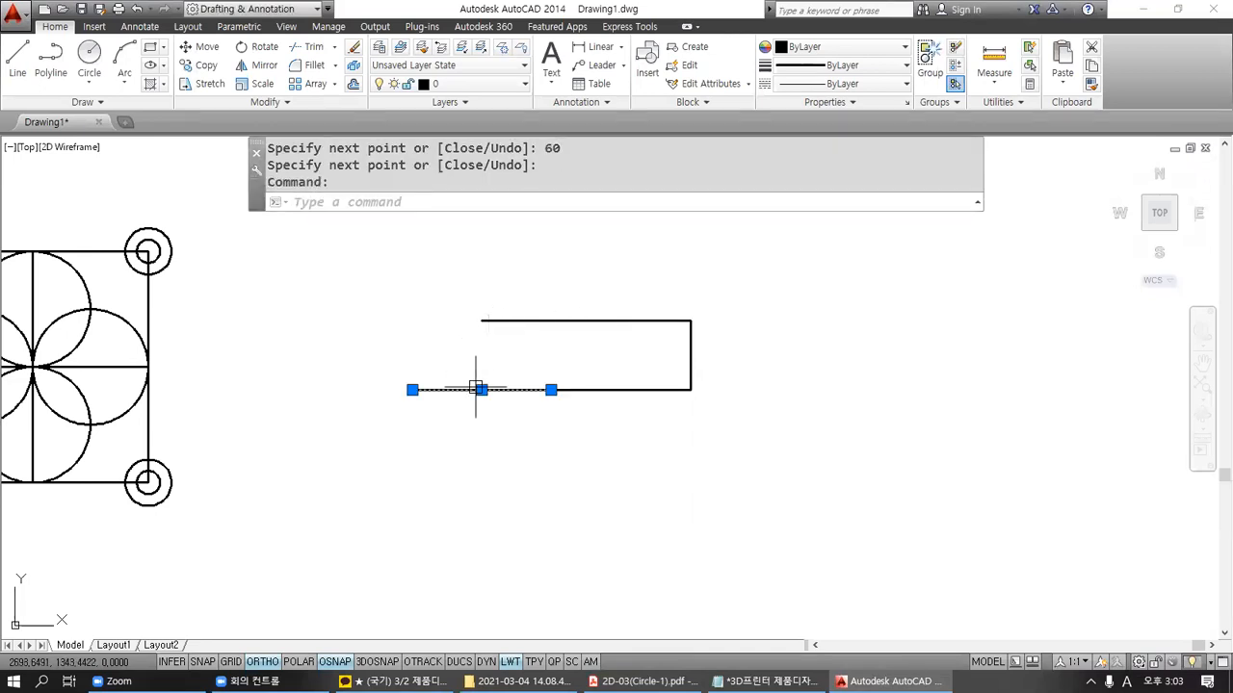
{"action": "left_click", "coordinate": [594, 390]}
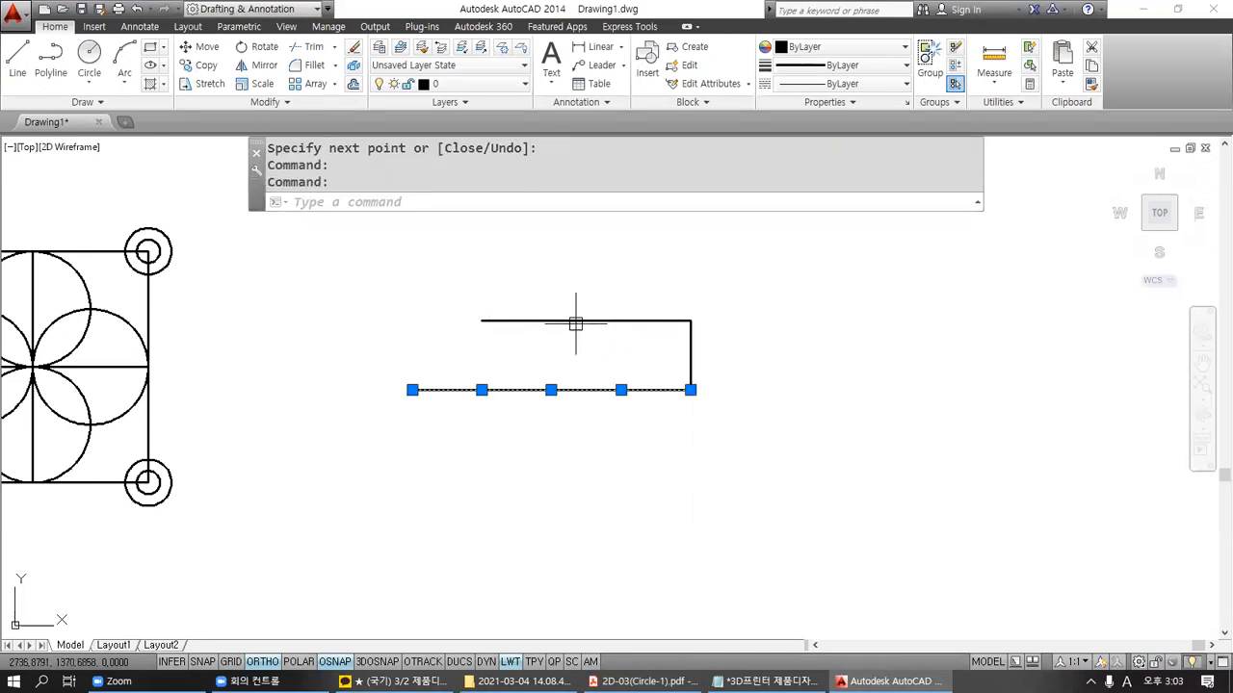
{"action": "left_click", "coordinate": [575, 324]}
{"action": "left_click_drag", "start_coordinate": [539, 376], "coordinate": [563, 402]}
{"action": "left_click_drag", "start_coordinate": [673, 380], "coordinate": [705, 399]}
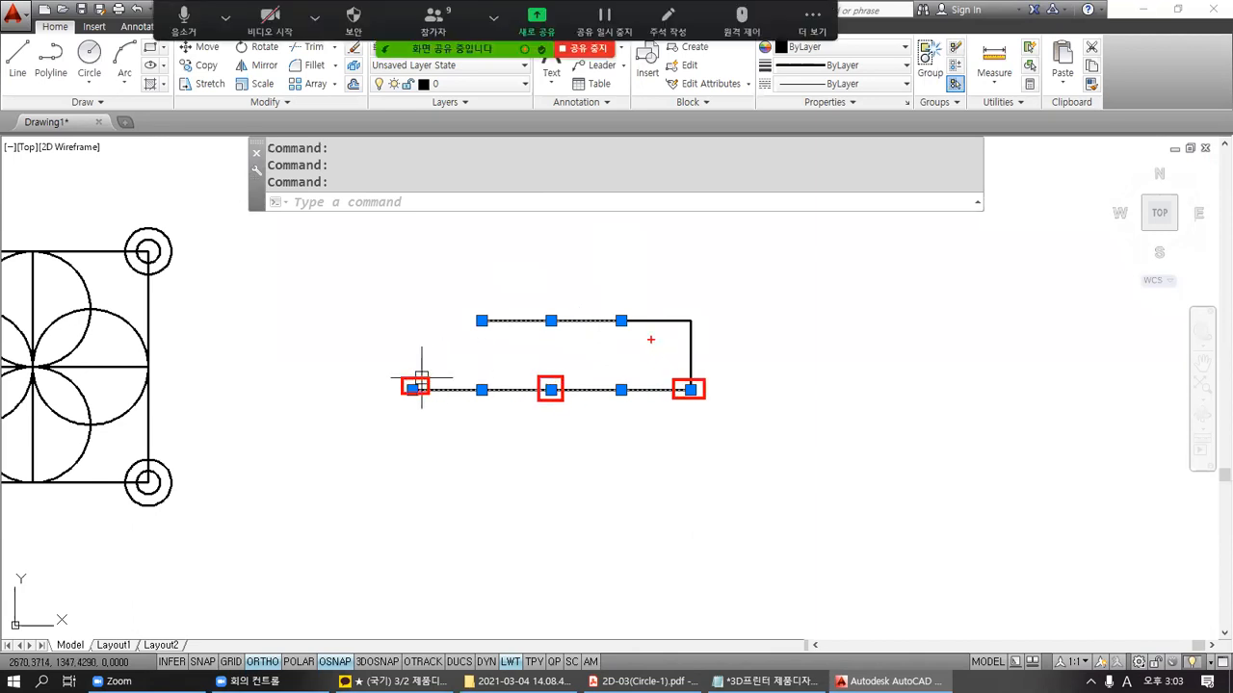
{"action": "left_click_drag", "start_coordinate": [607, 308], "coordinate": [638, 336]}
{"action": "left_click_drag", "start_coordinate": [471, 309], "coordinate": [497, 334]}
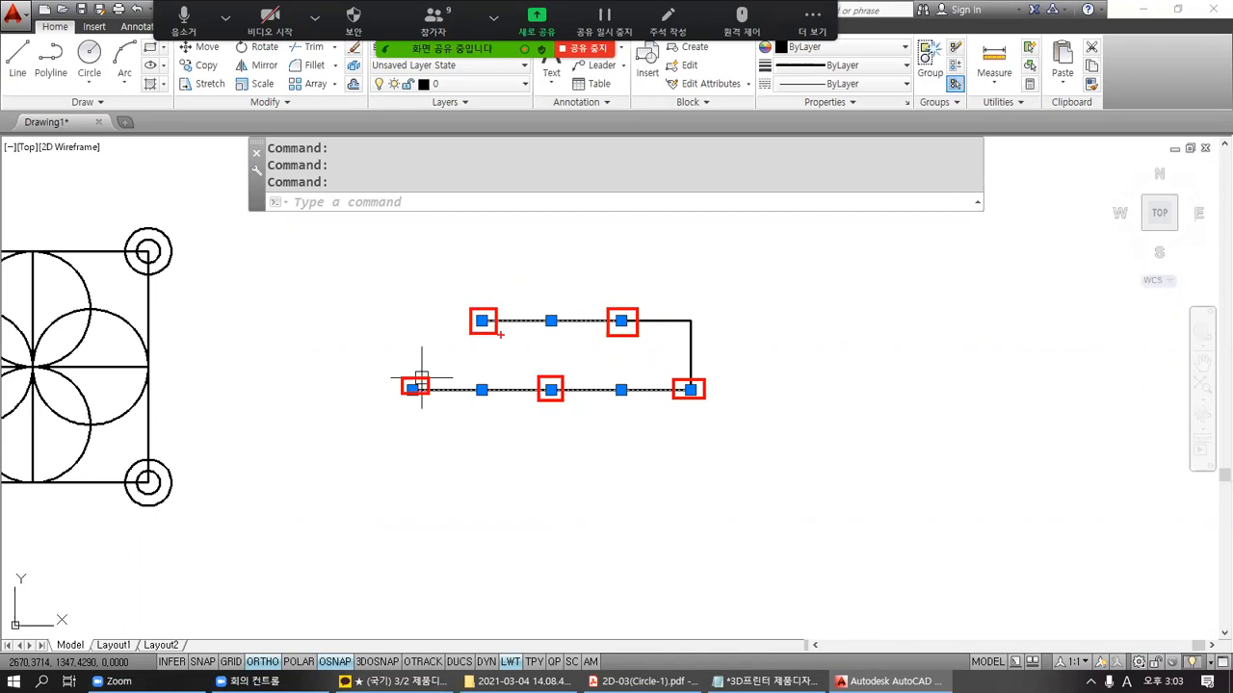
{"action": "key", "text": "Escape"}
{"action": "key", "text": "Escape"}
Step: Draw a circle of radius 18 centred on the left end of the lower guide line
{"action": "middle_click_drag", "start_coordinate": [495, 349], "coordinate": [498, 371]}
{"action": "type", "text": "c"}
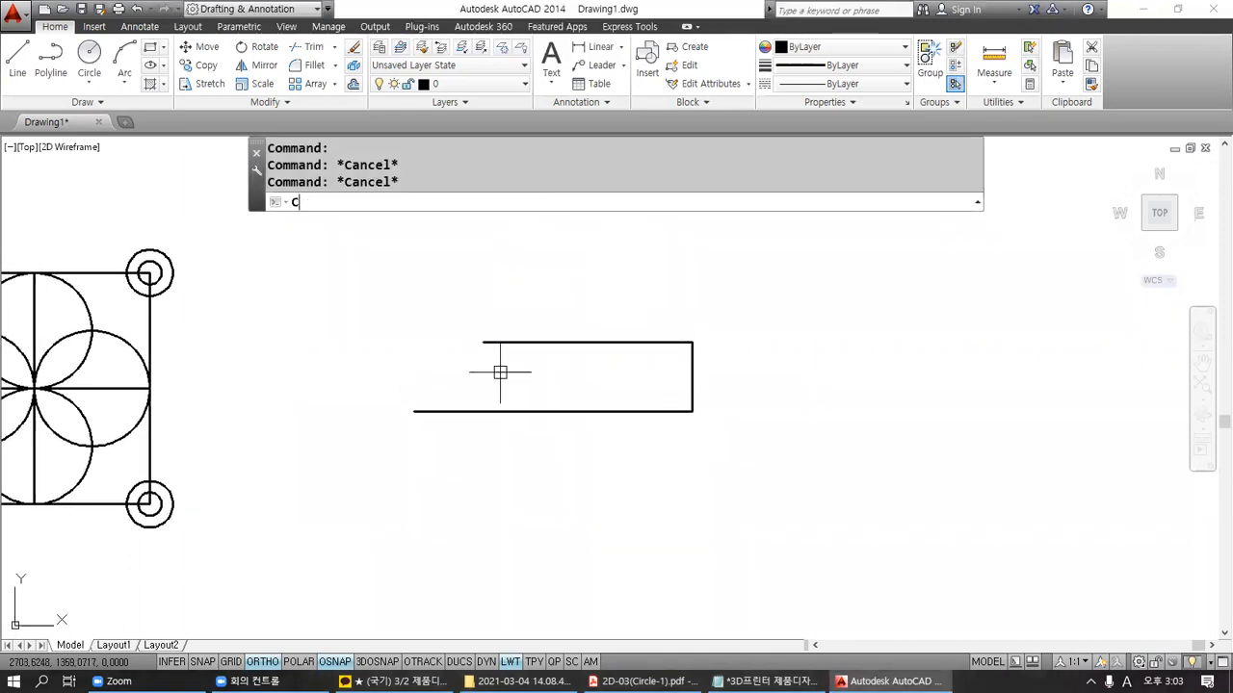
{"action": "key", "text": "Return"}
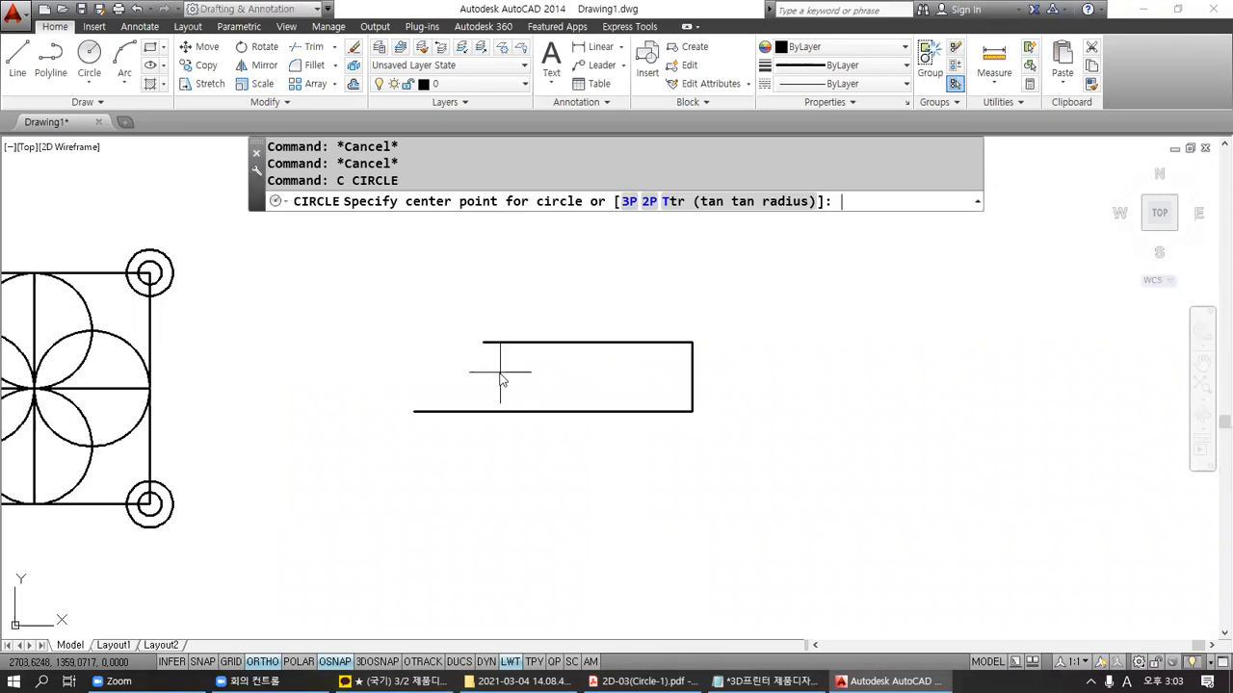
{"action": "left_click", "coordinate": [414, 411]}
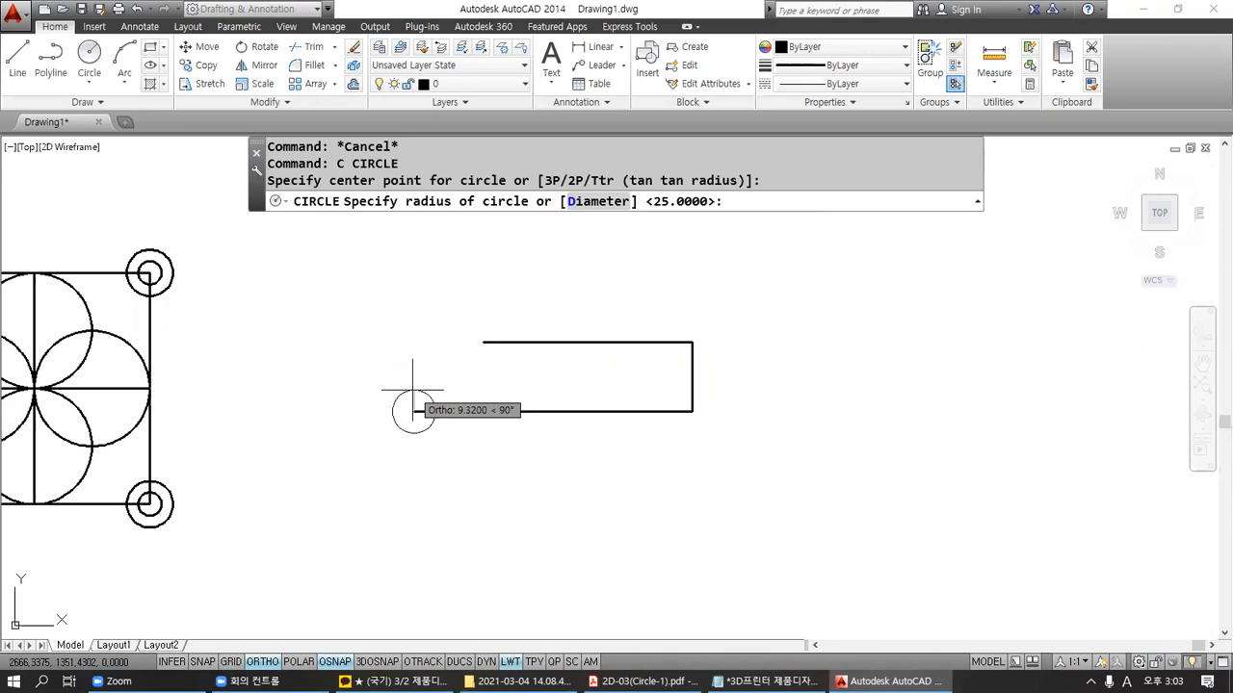
{"action": "type", "text": "18"}
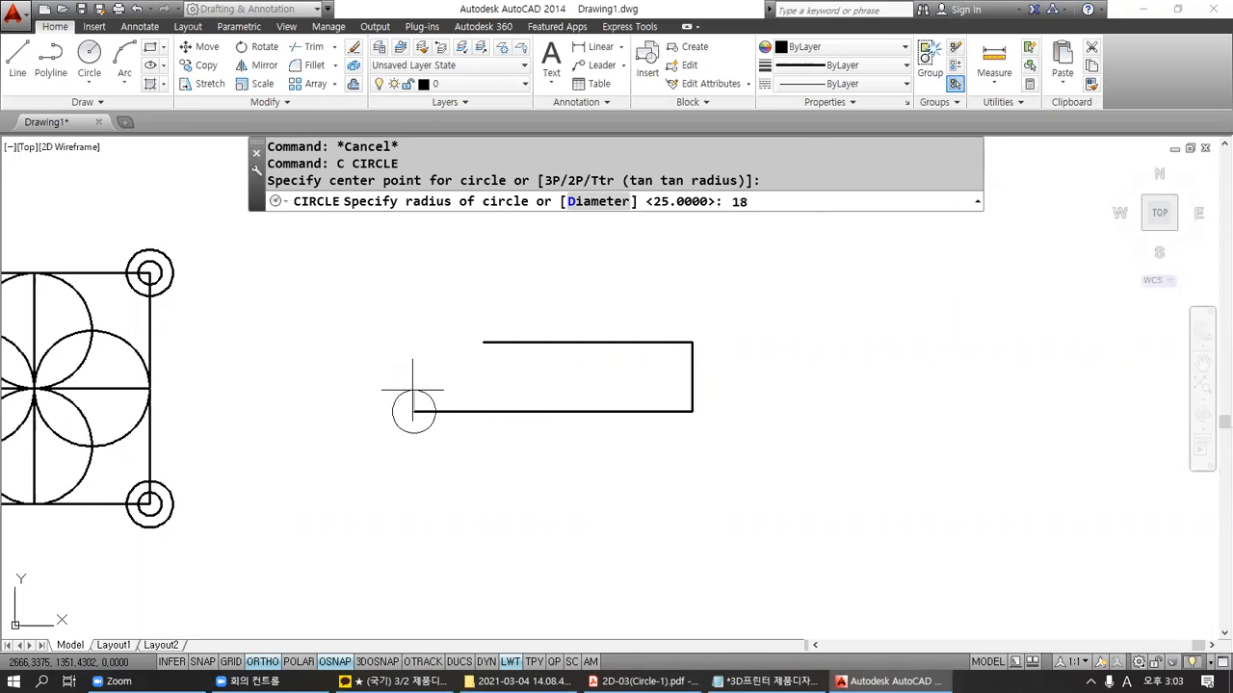
{"action": "key", "text": "Return"}
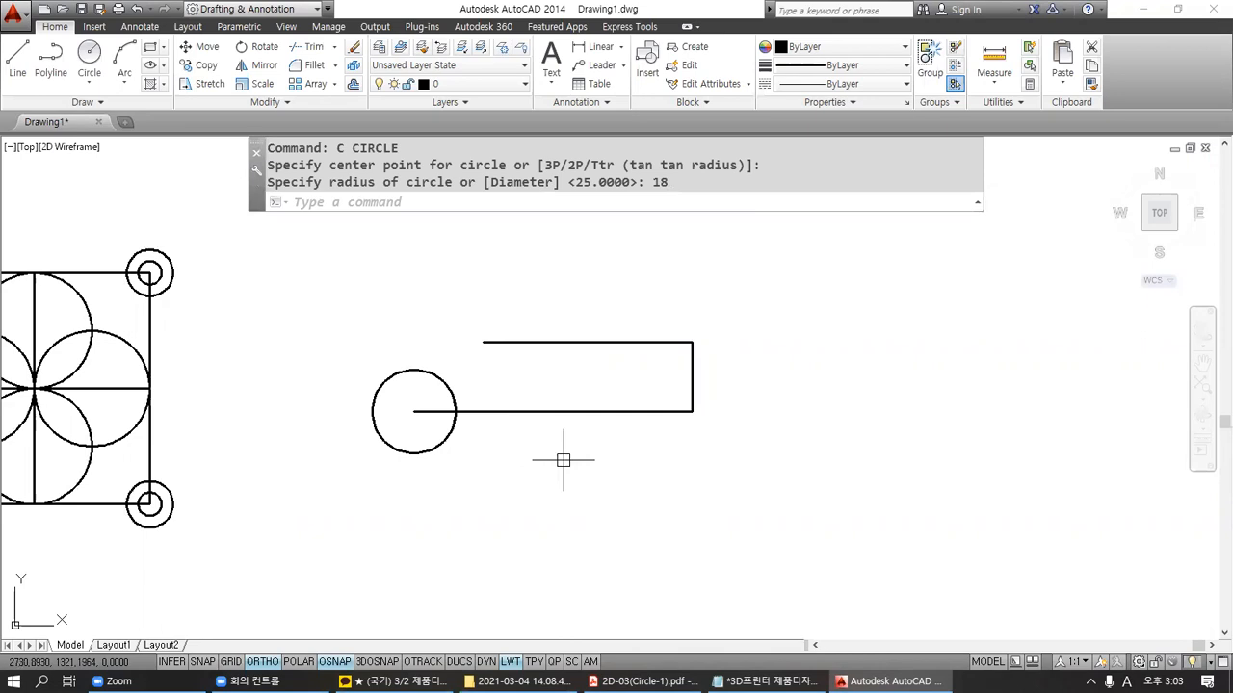
Step: Draw two more circles of radius 18, centred on the middle joint and the right end of the lower guide line
{"action": "key", "text": "Return"}
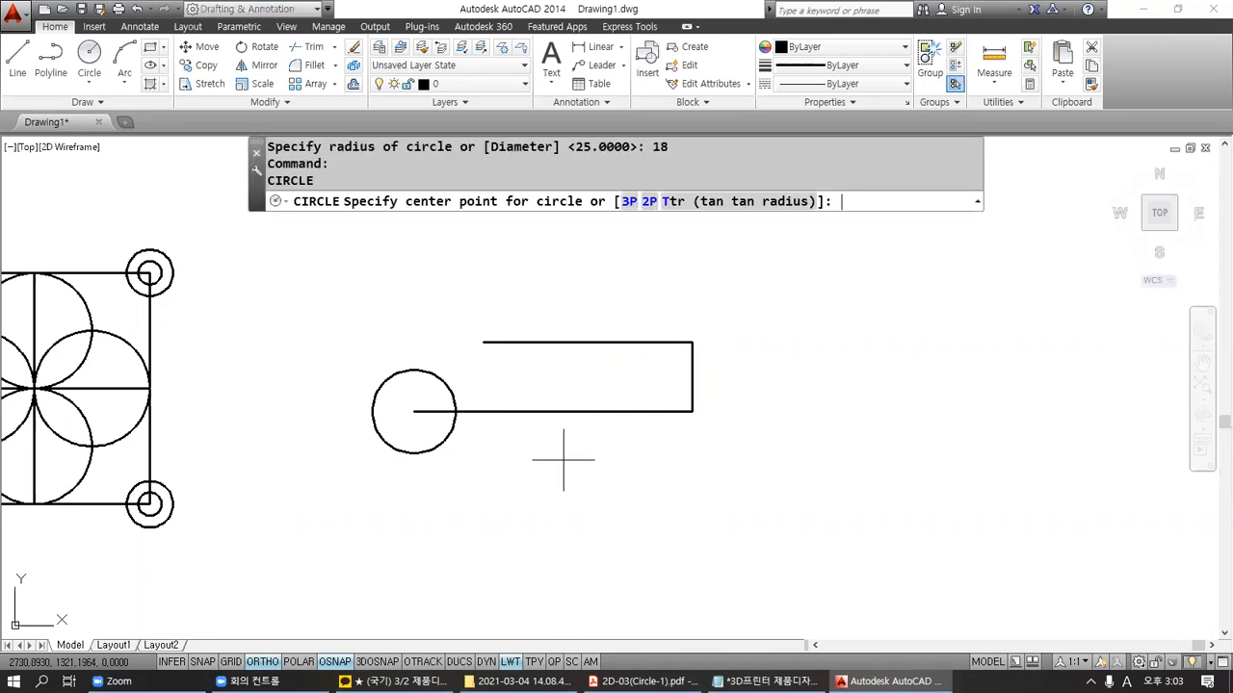
{"action": "left_click", "coordinate": [552, 411]}
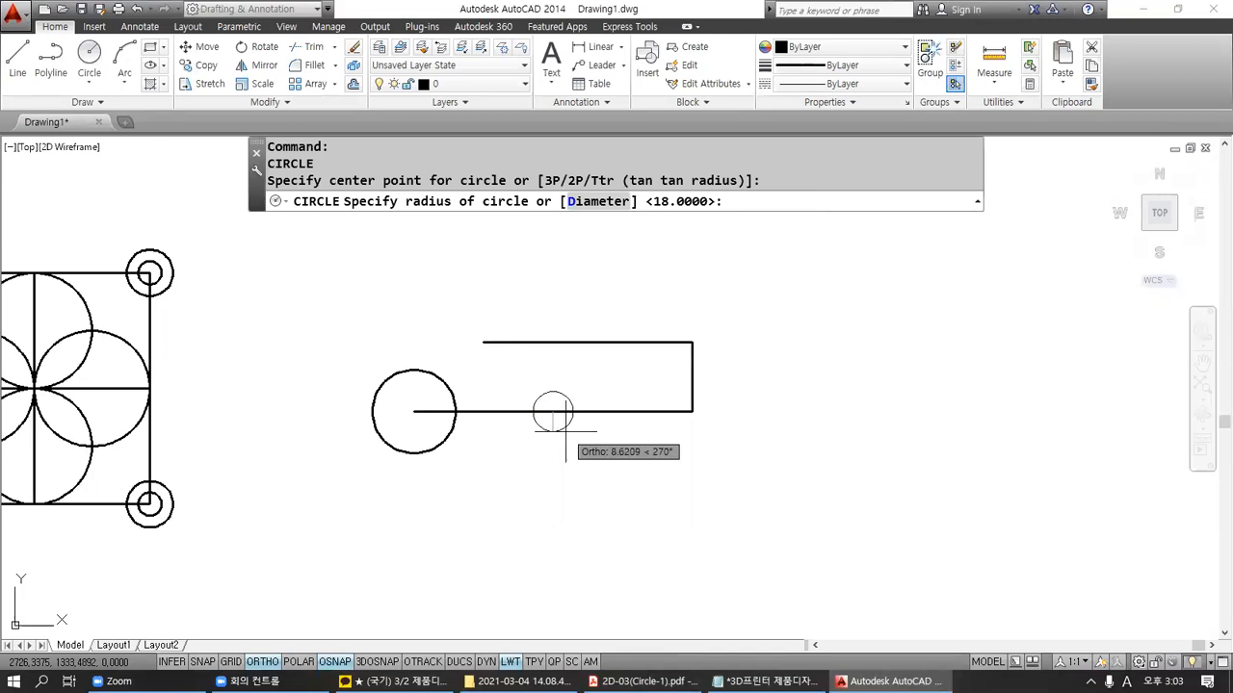
{"action": "key", "text": "Return"}
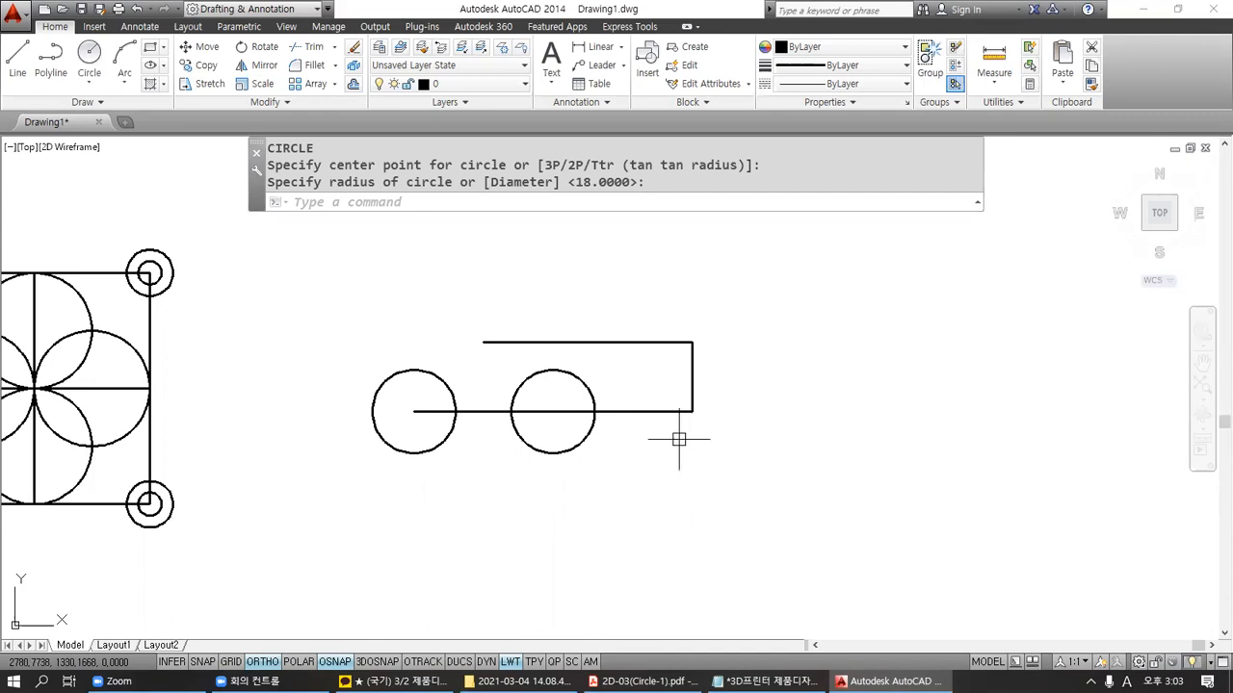
{"action": "key", "text": "Return"}
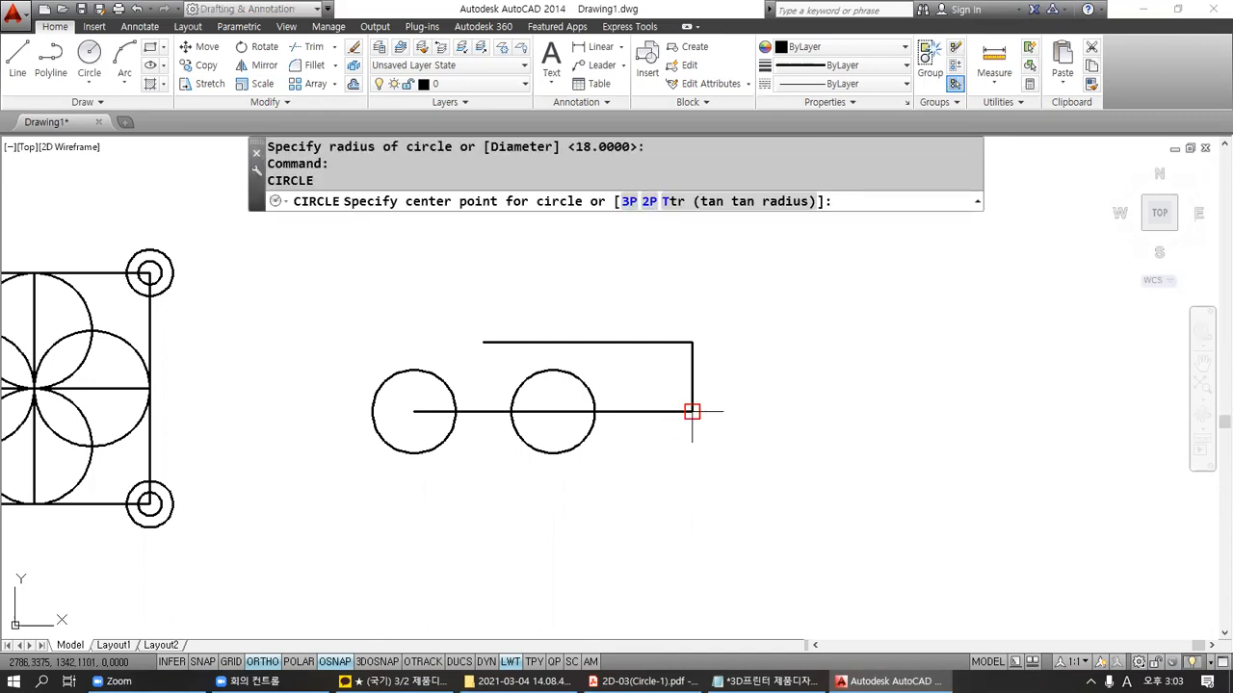
{"action": "left_click", "coordinate": [691, 411]}
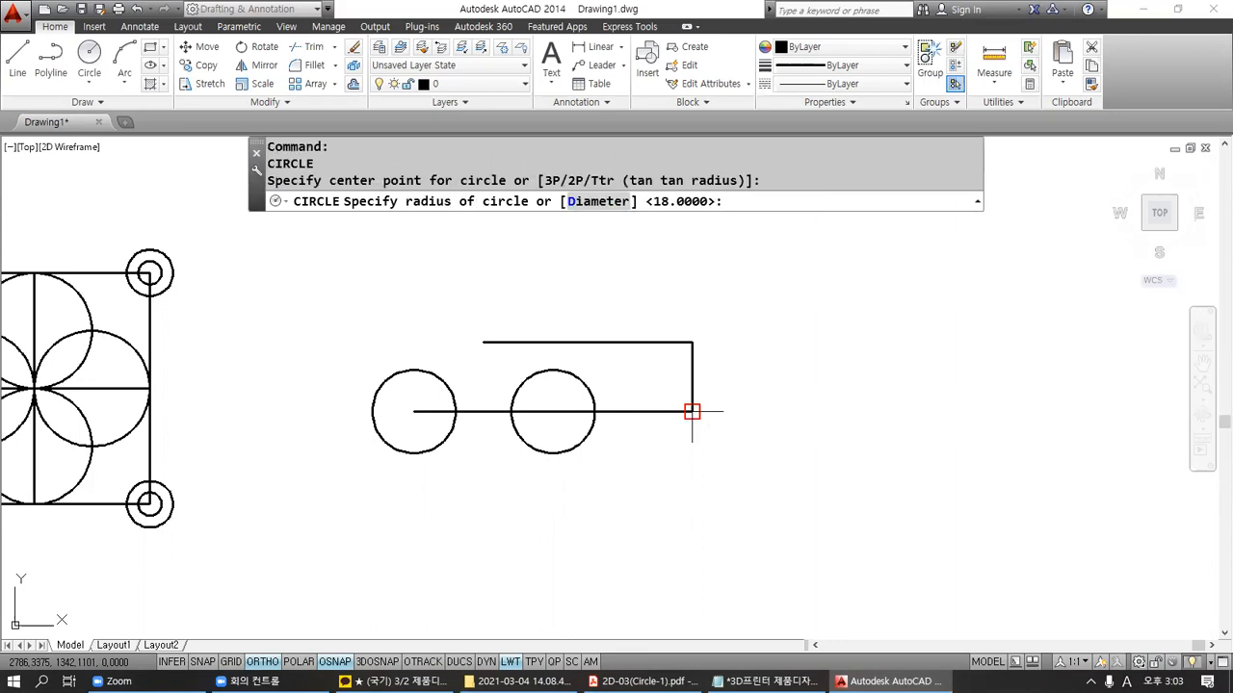
{"action": "left_click", "coordinate": [732, 402]}
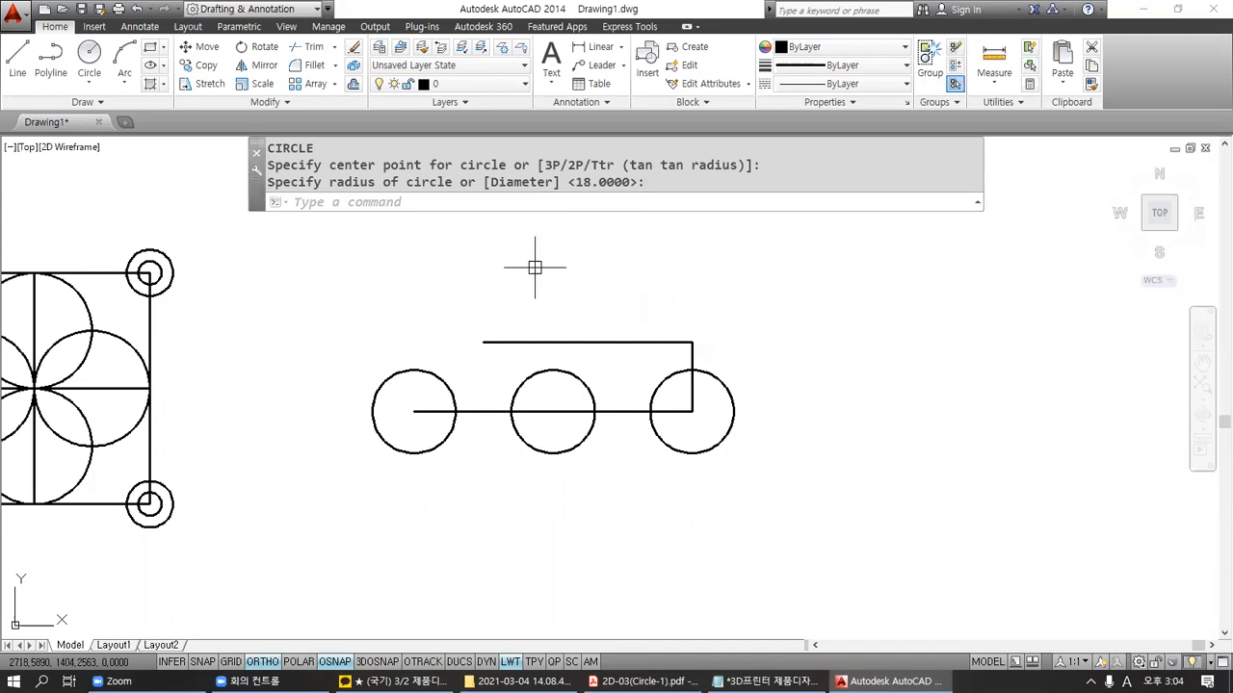
Step: Draw two circles of radius 18 centred on the left end and the middle joint of the upper guide line
{"action": "key", "text": "space"}
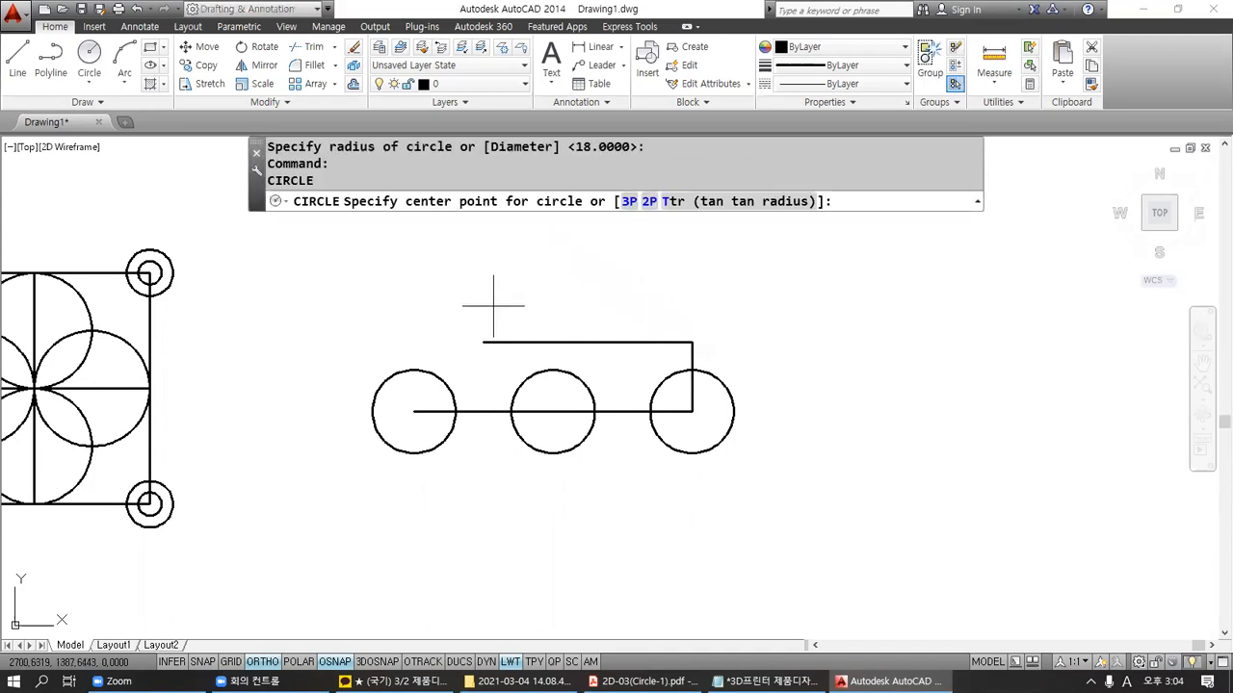
{"action": "left_click", "coordinate": [483, 341]}
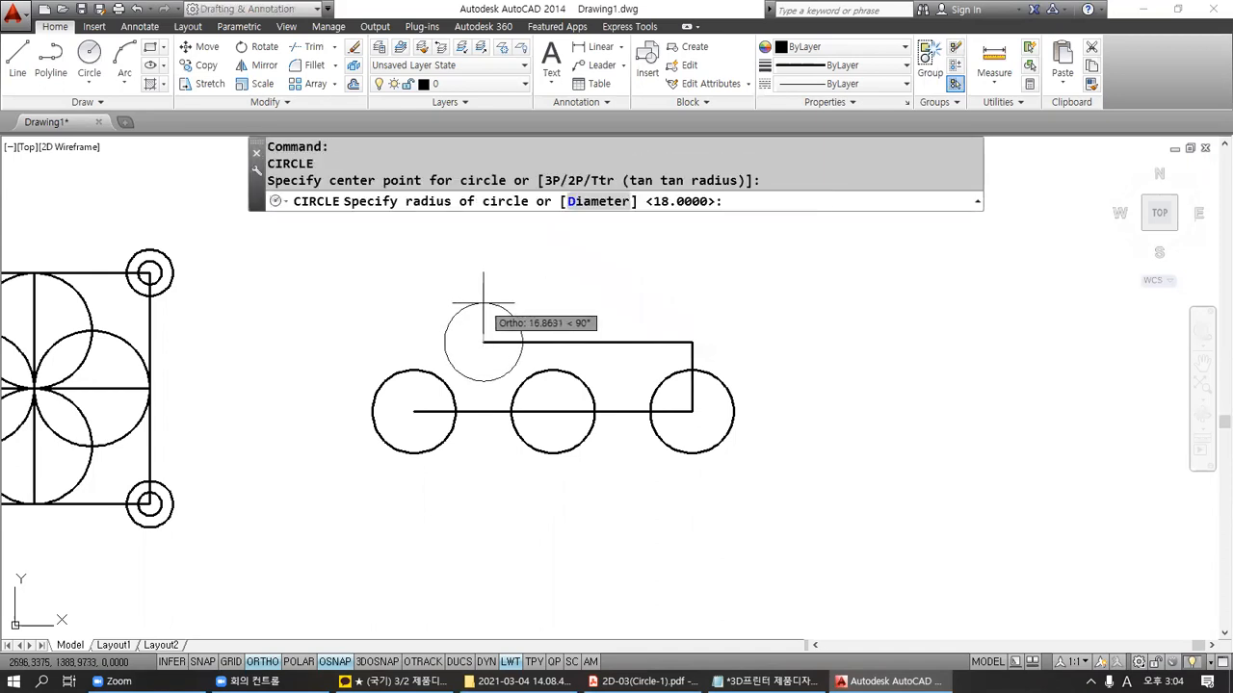
{"action": "key", "text": "space"}
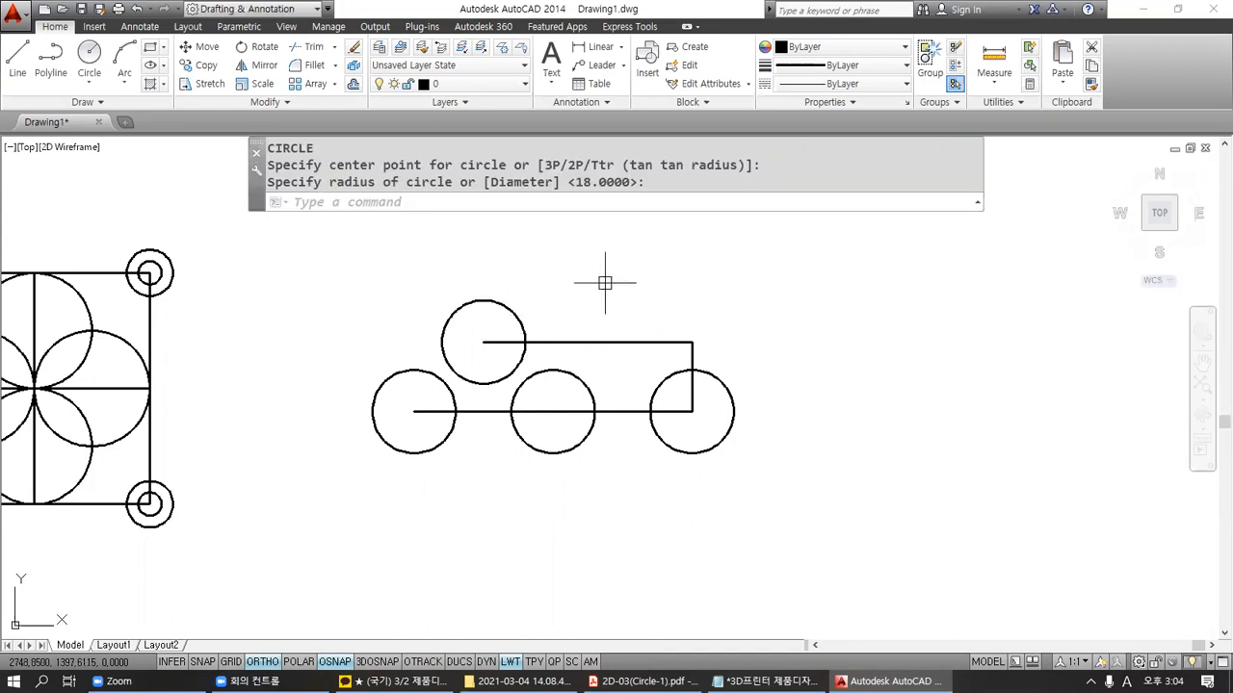
{"action": "key", "text": "space"}
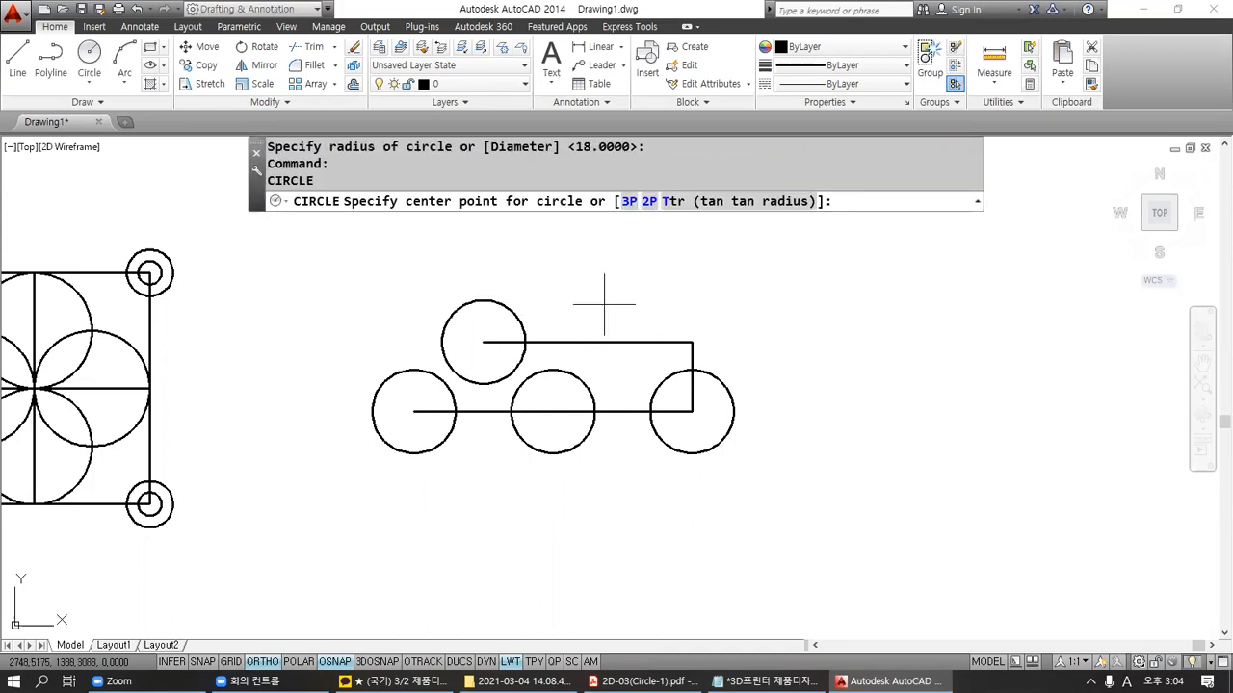
{"action": "left_click", "coordinate": [622, 342]}
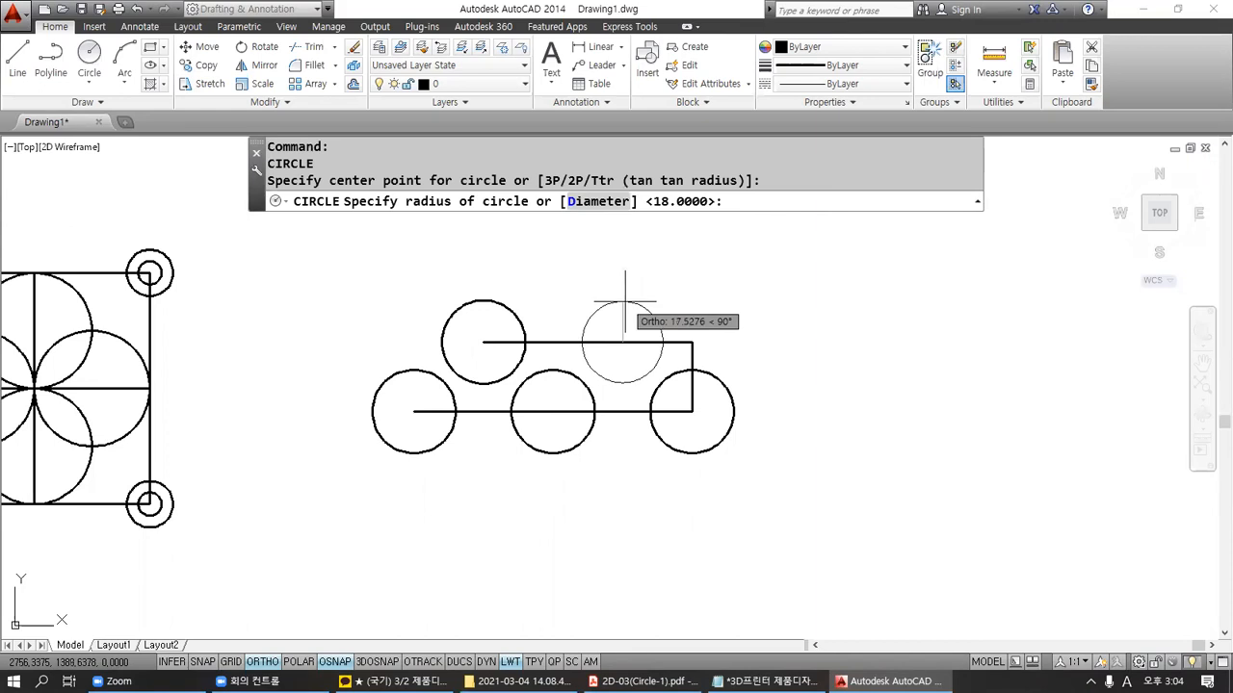
{"action": "key", "text": "space"}
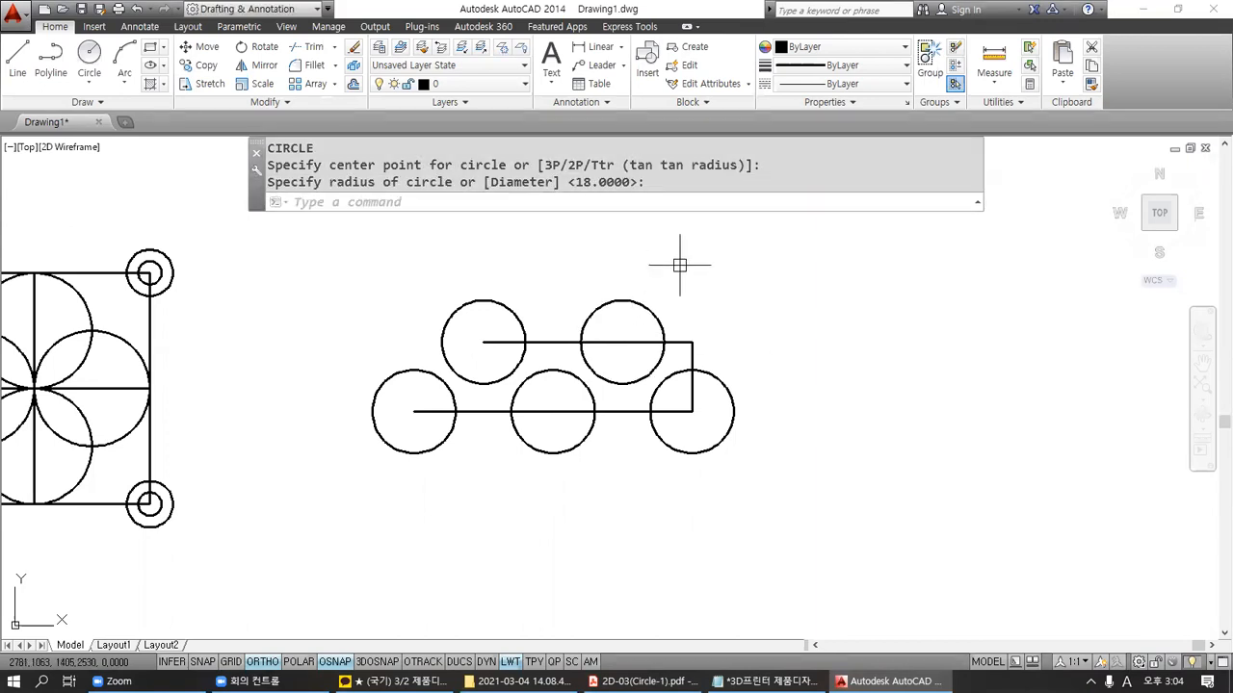
Step: Draw a circle of radius 25 centred on the left end of the lower guide line
{"action": "key", "text": "space"}
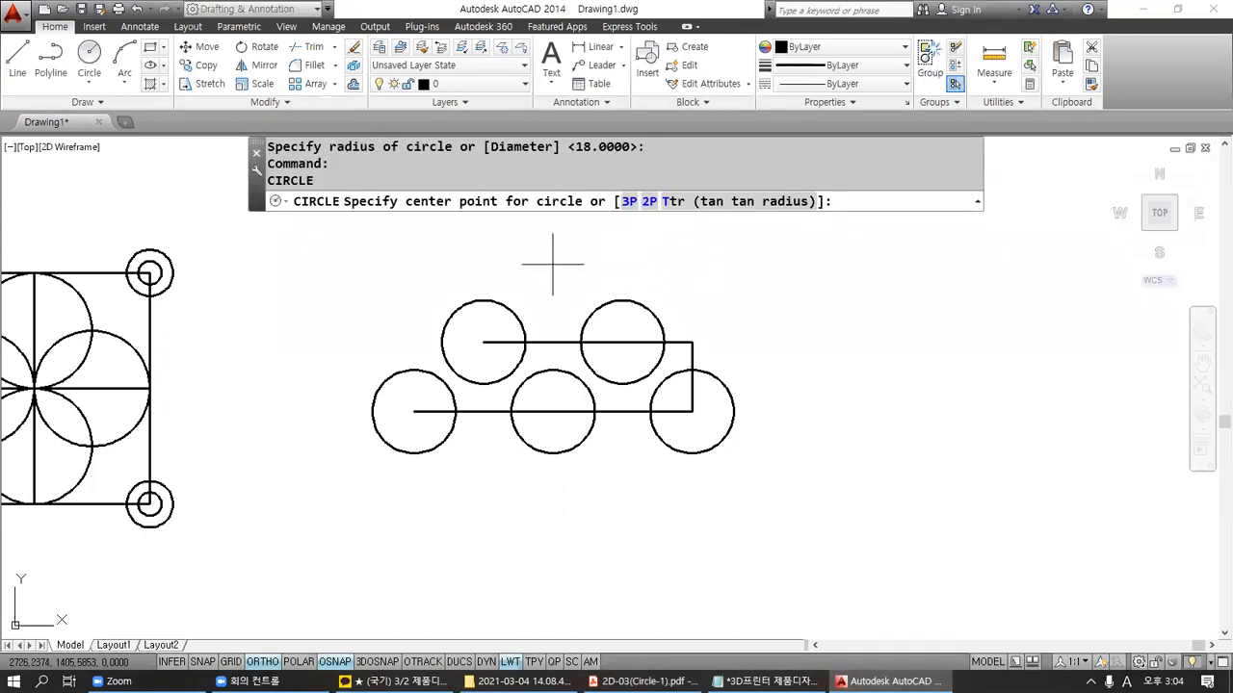
{"action": "left_click", "coordinate": [414, 412]}
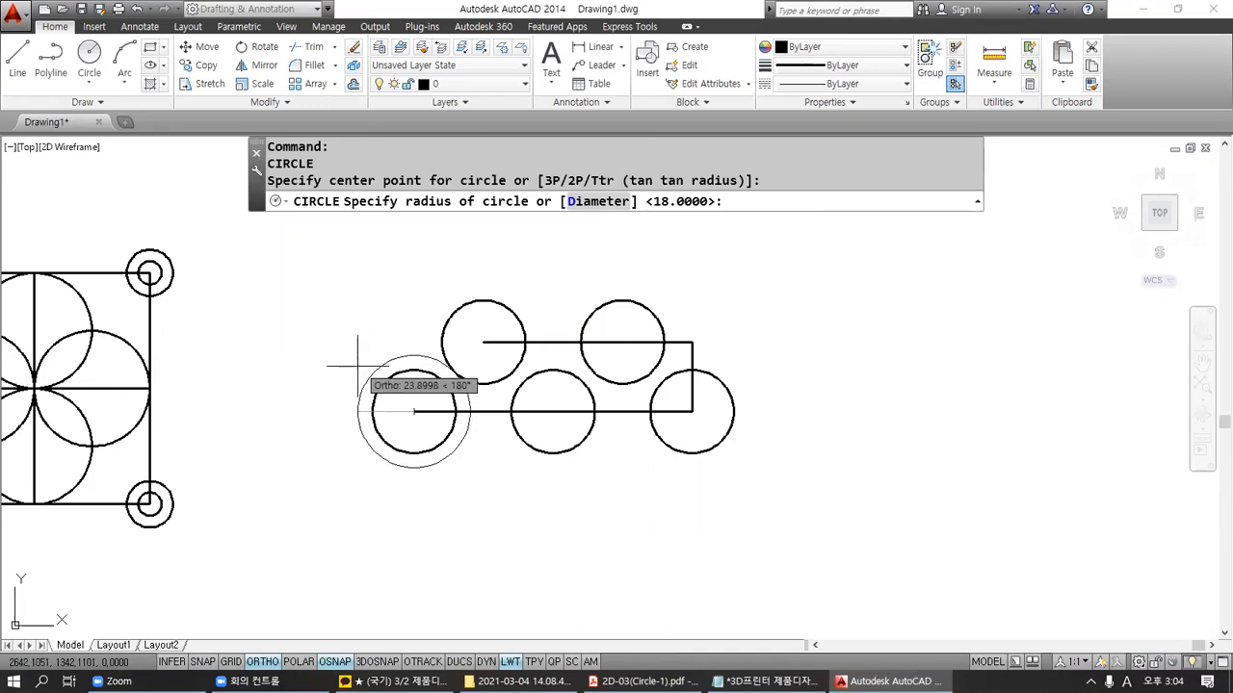
{"action": "type", "text": "2"}
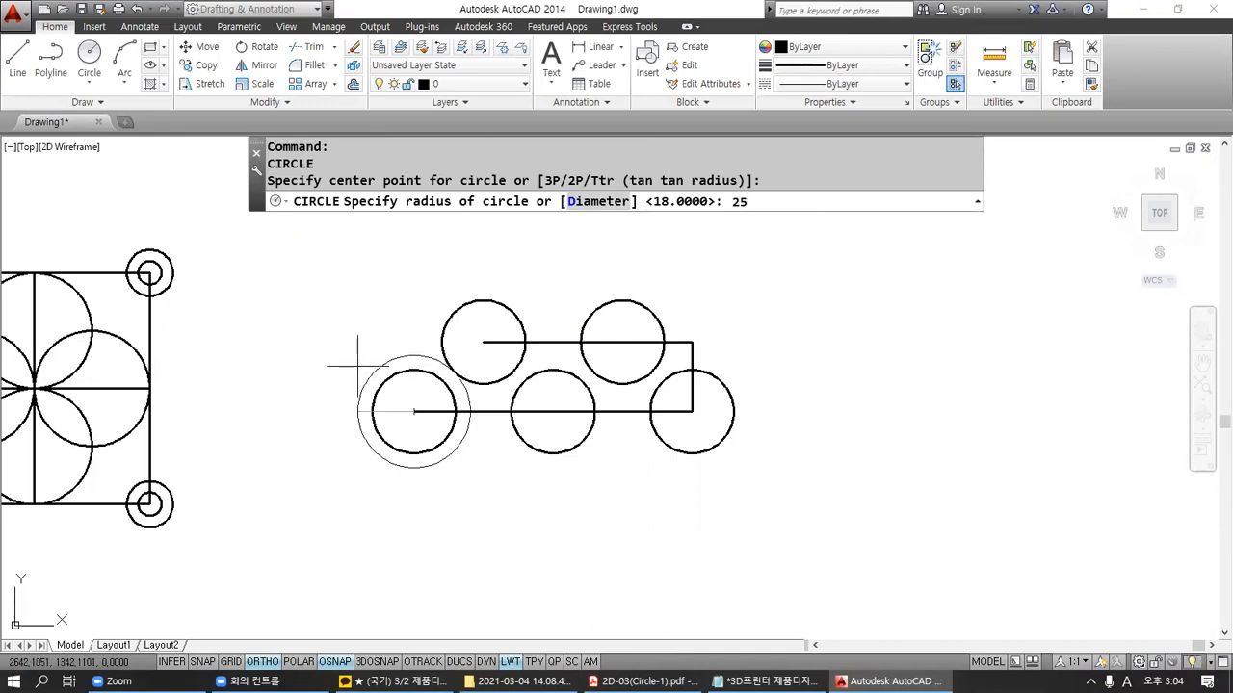
{"action": "type", "text": "5"}
{"action": "key", "text": "Return"}
Step: Draw two circles of radius 25 centred on the middle joint and the right end of the lower guide line
{"action": "key", "text": "space"}
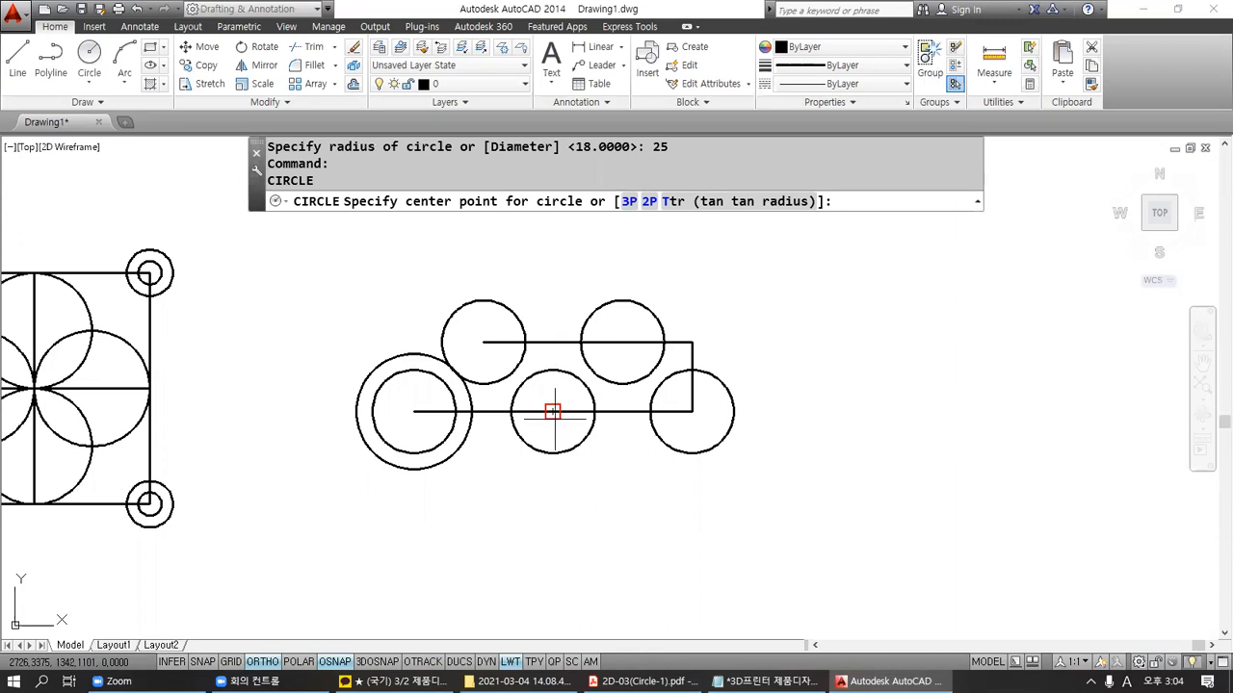
{"action": "left_click", "coordinate": [553, 411]}
{"action": "key", "text": "Return"}
{"action": "key", "text": "space"}
{"action": "left_click", "coordinate": [691, 411]}
{"action": "key", "text": "Return"}
Step: Draw a circle of radius 25 around each of the two upper radius 18 circles, sharing their centres
{"action": "key", "text": "space"}
{"action": "left_click", "coordinate": [622, 342]}
{"action": "key", "text": "Return"}
{"action": "key", "text": "space"}
{"action": "left_click", "coordinate": [485, 342]}
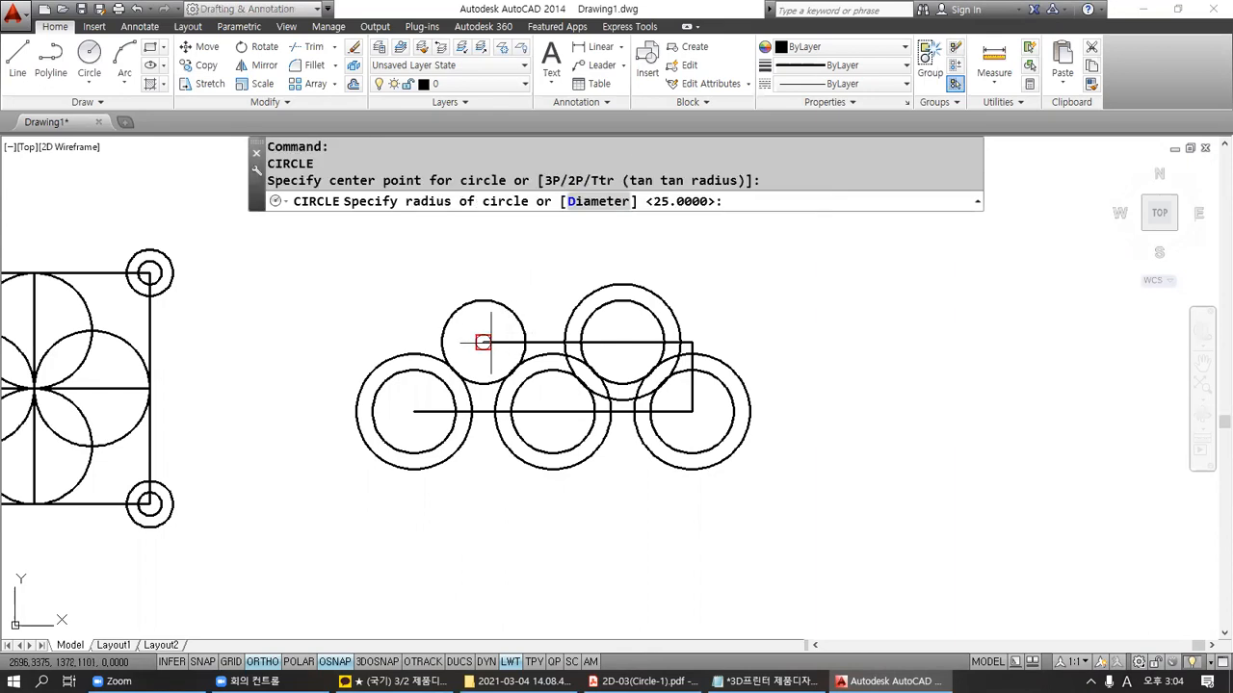
{"action": "key", "text": "Return"}
{"action": "key", "text": "Escape"}
{"action": "key", "text": "Escape"}
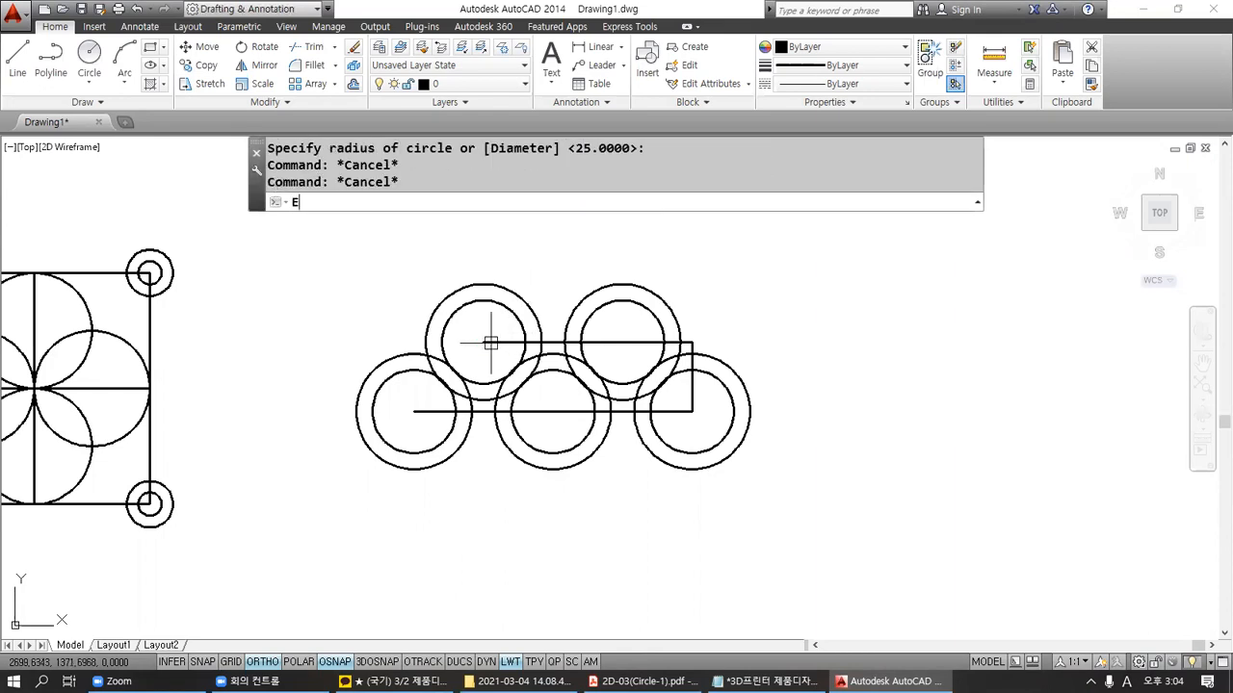
Step: Erase the five guide line segments running through the circle centres
{"action": "type", "text": "e"}
{"action": "key", "text": "space"}
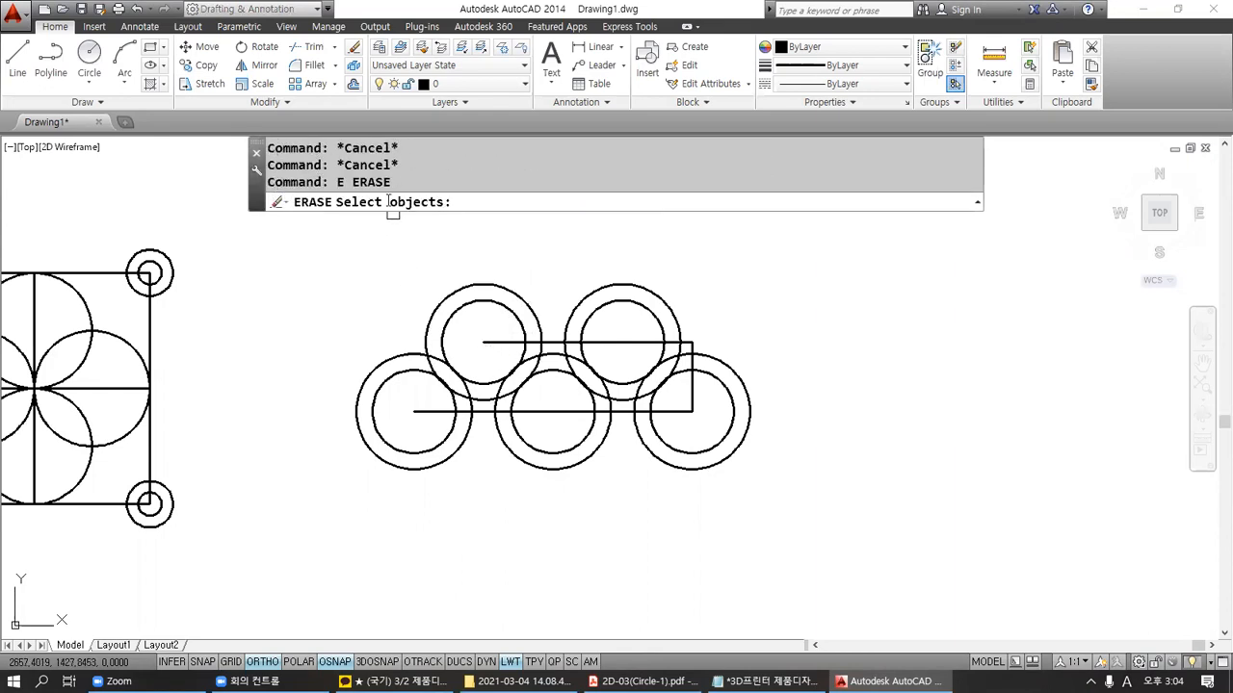
{"action": "left_click", "coordinate": [417, 410]}
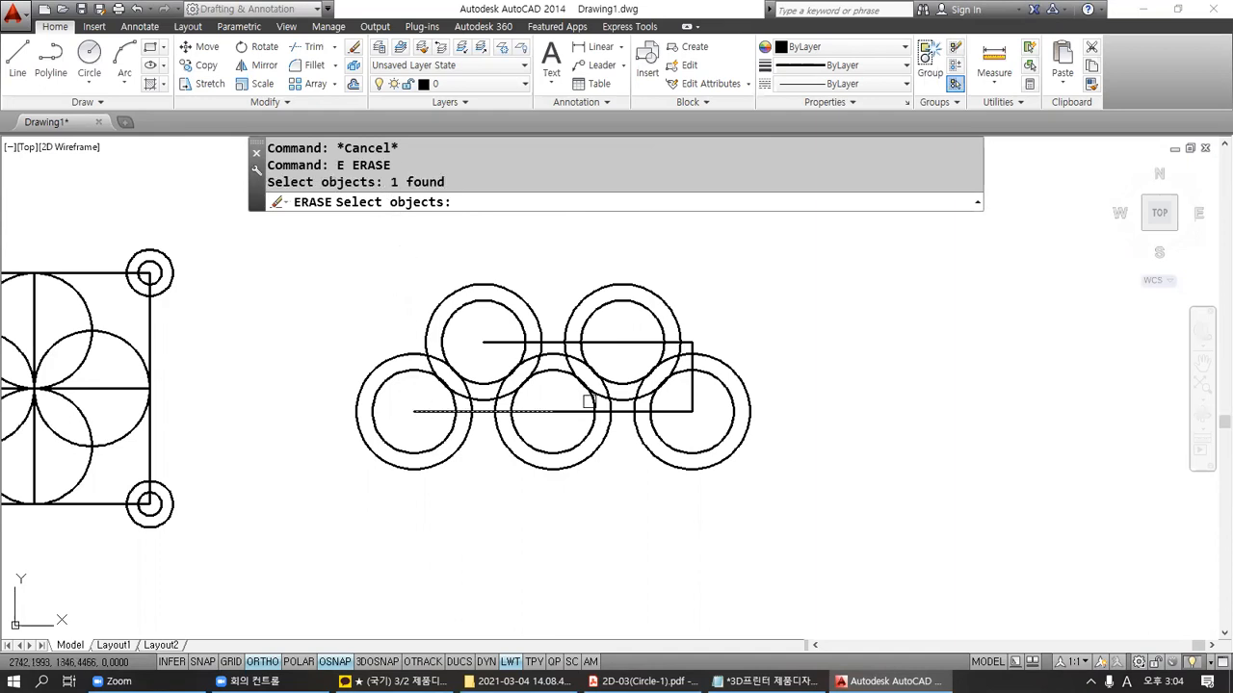
{"action": "left_click", "coordinate": [582, 407]}
{"action": "left_click", "coordinate": [694, 393]}
{"action": "left_click", "coordinate": [644, 341]}
{"action": "left_click", "coordinate": [489, 339]}
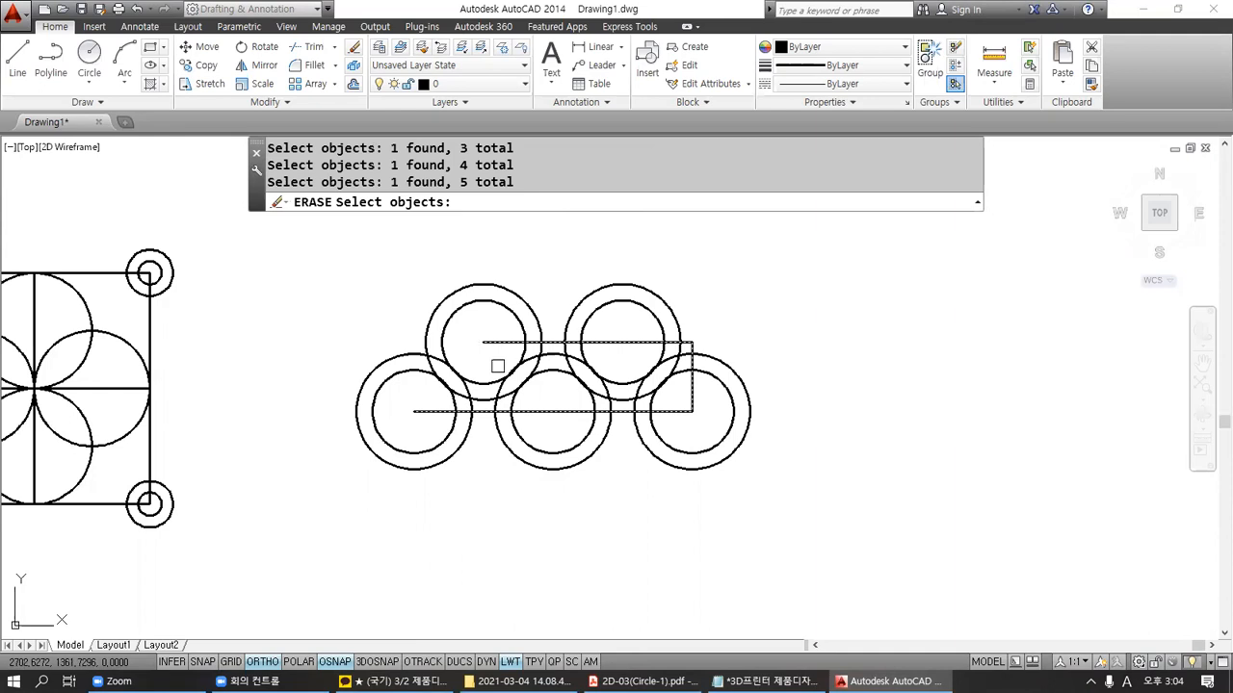
{"action": "key", "text": "Return"}
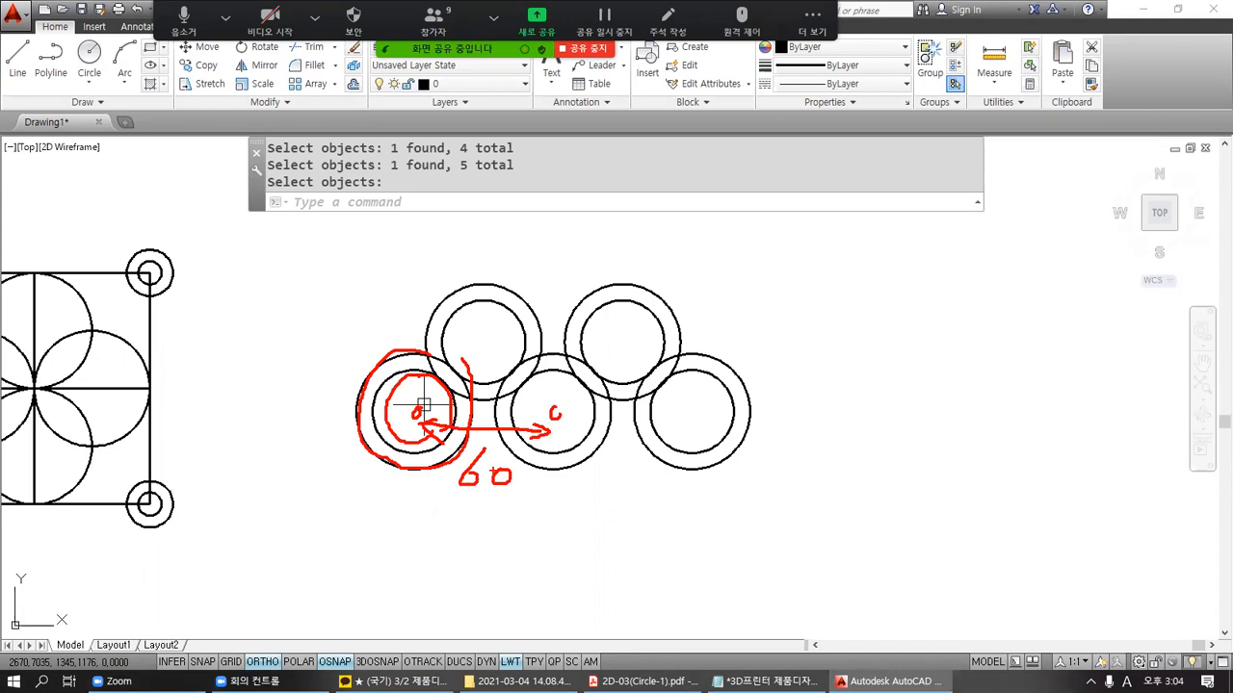
Step: Draw a separate circle of radius 18 in the empty area to the right of the finished ring figure
{"action": "middle_click_drag", "start_coordinate": [757, 482], "coordinate": [597, 441]}
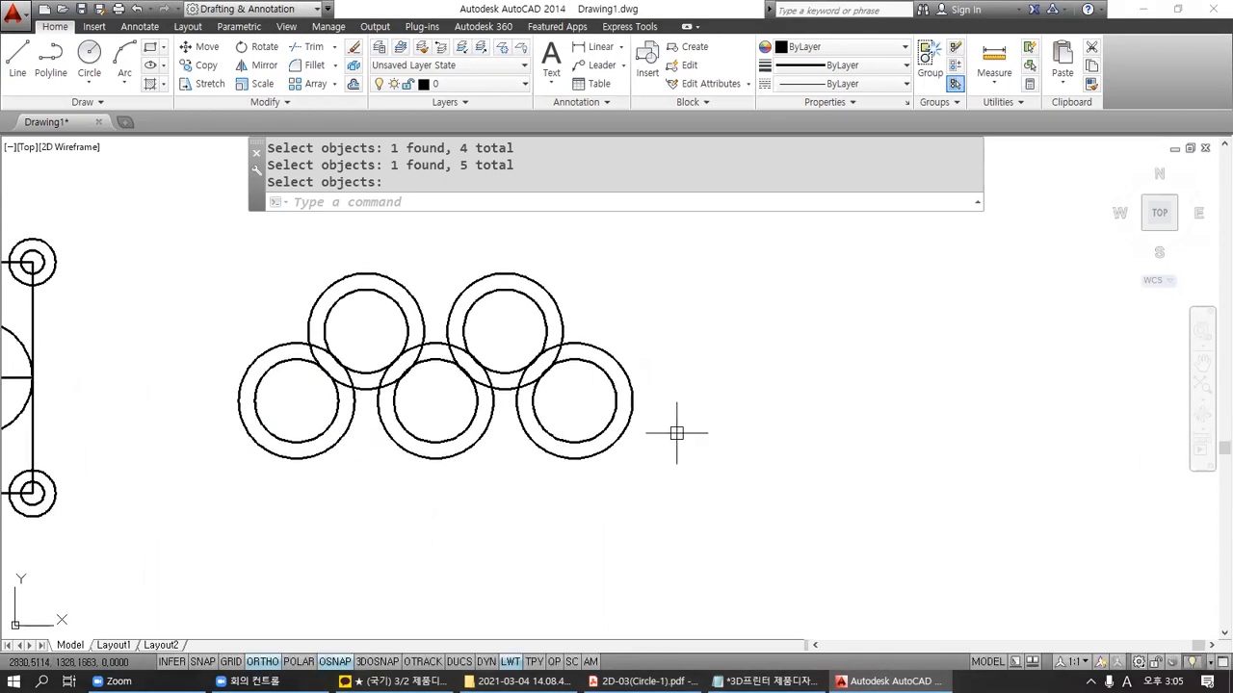
{"action": "type", "text": "c"}
{"action": "key", "text": "Return"}
{"action": "key", "text": "Escape"}
{"action": "key", "text": "Escape"}
{"action": "type", "text": "c"}
{"action": "key", "text": "Return"}
{"action": "left_click", "coordinate": [813, 408]}
{"action": "type", "text": "18"}
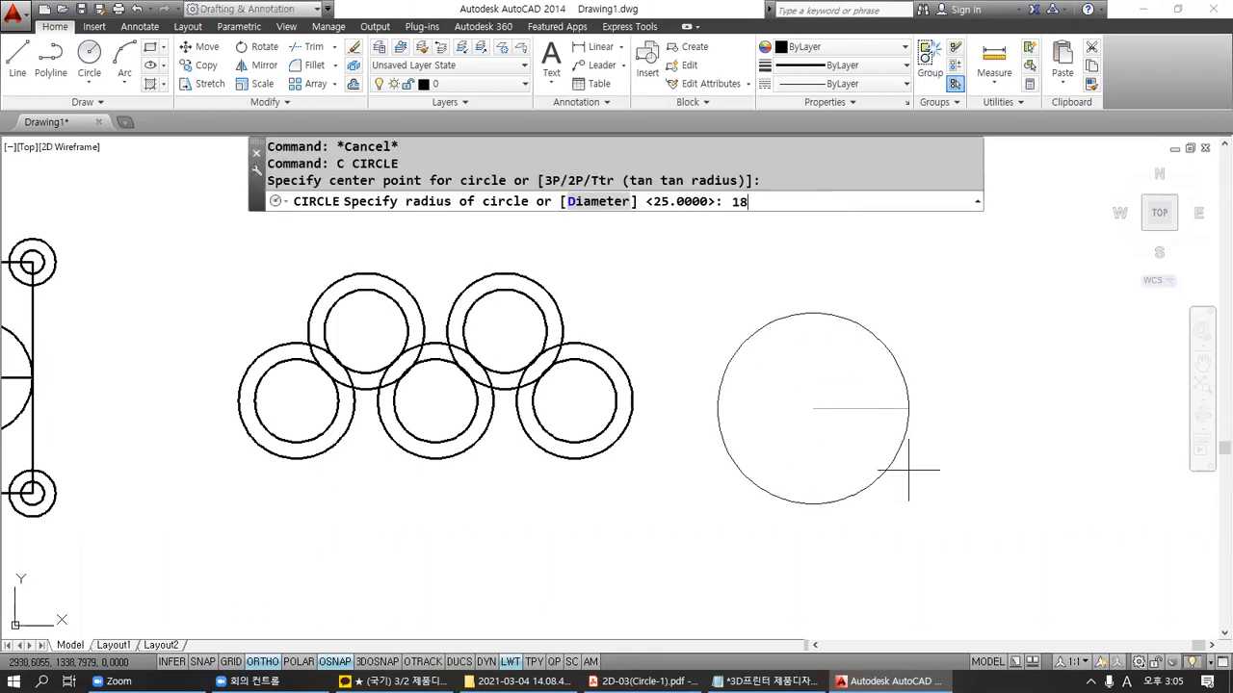
{"action": "key", "text": "Return"}
Step: Draw a circle of radius 25 concentric with the separate radius 18 circle
{"action": "key", "text": "Return"}
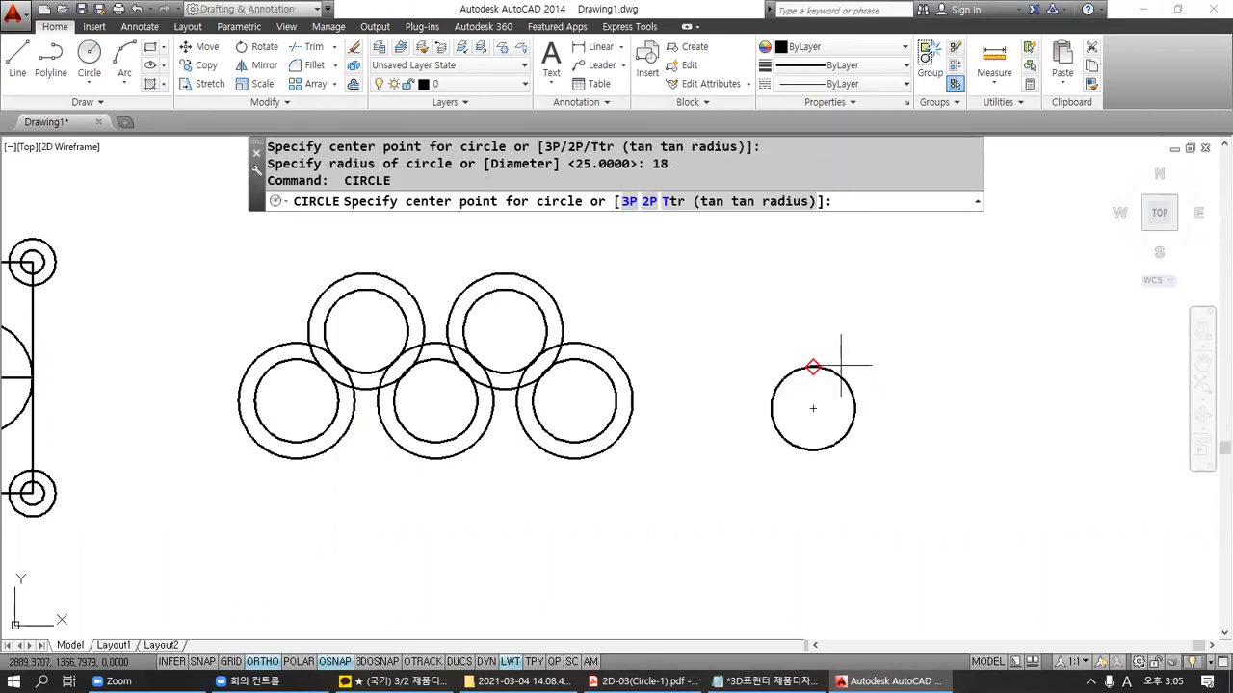
{"action": "left_click", "coordinate": [813, 409]}
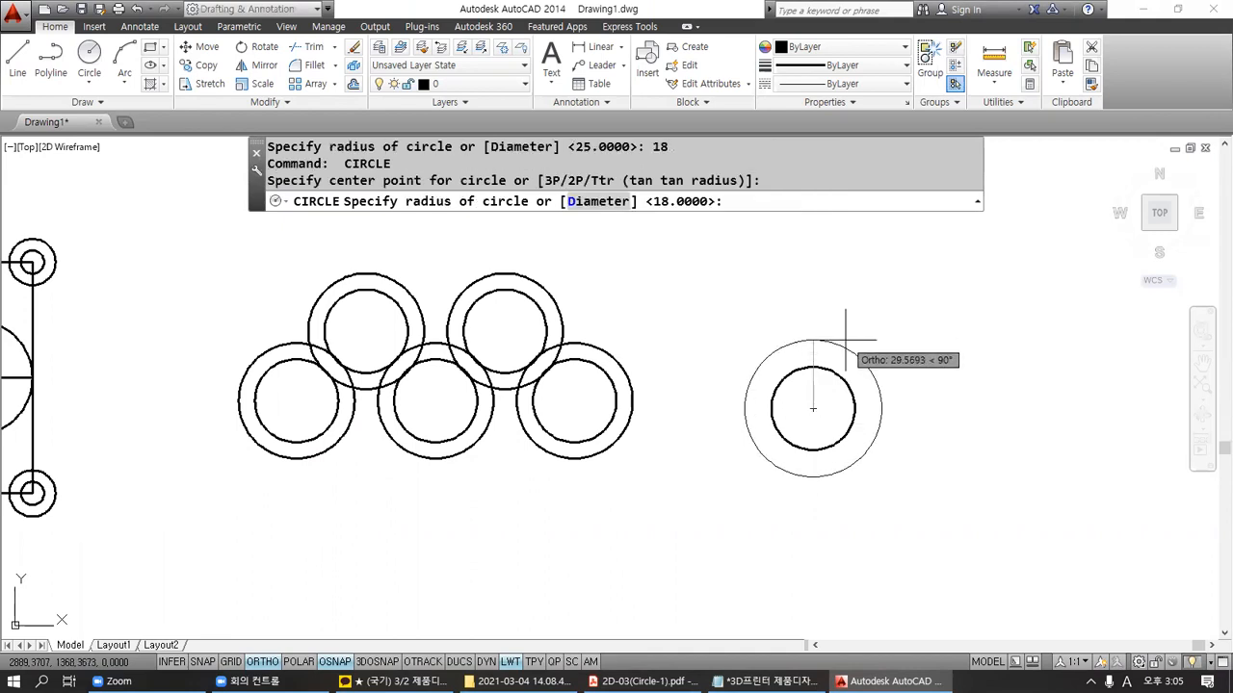
{"action": "type", "text": "25"}
{"action": "key", "text": "Return"}
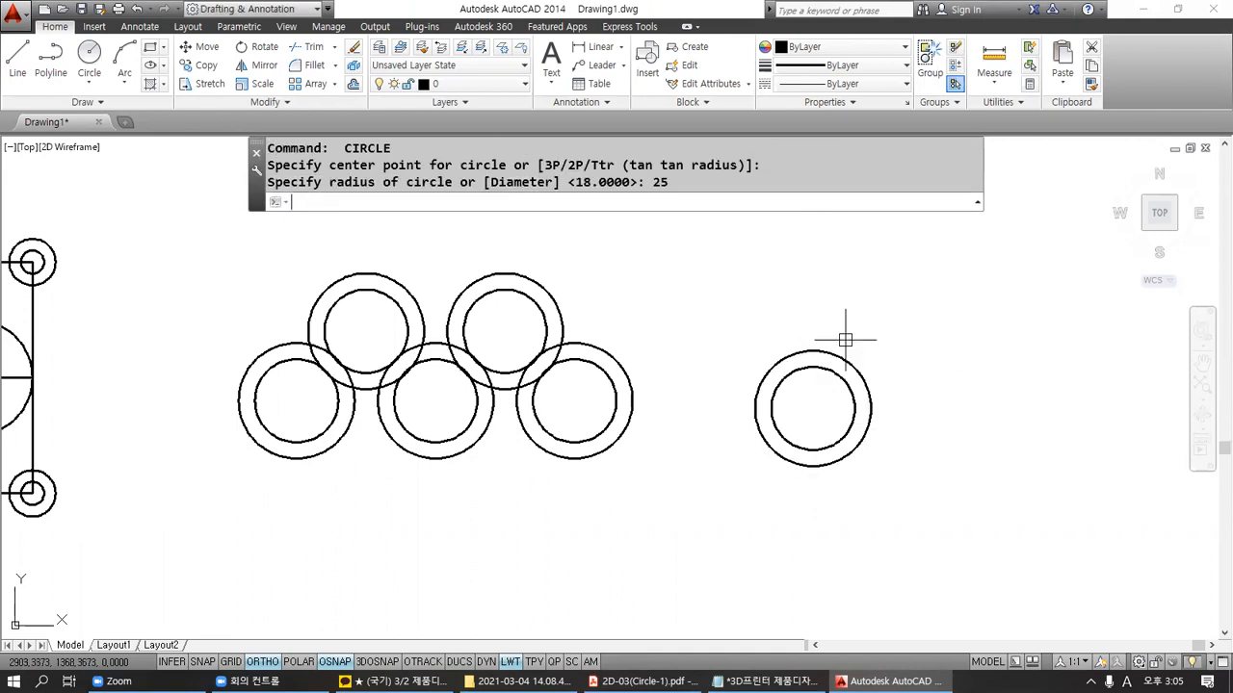
{"action": "left_click_drag", "start_coordinate": [815, 409], "coordinate": [968, 408]}
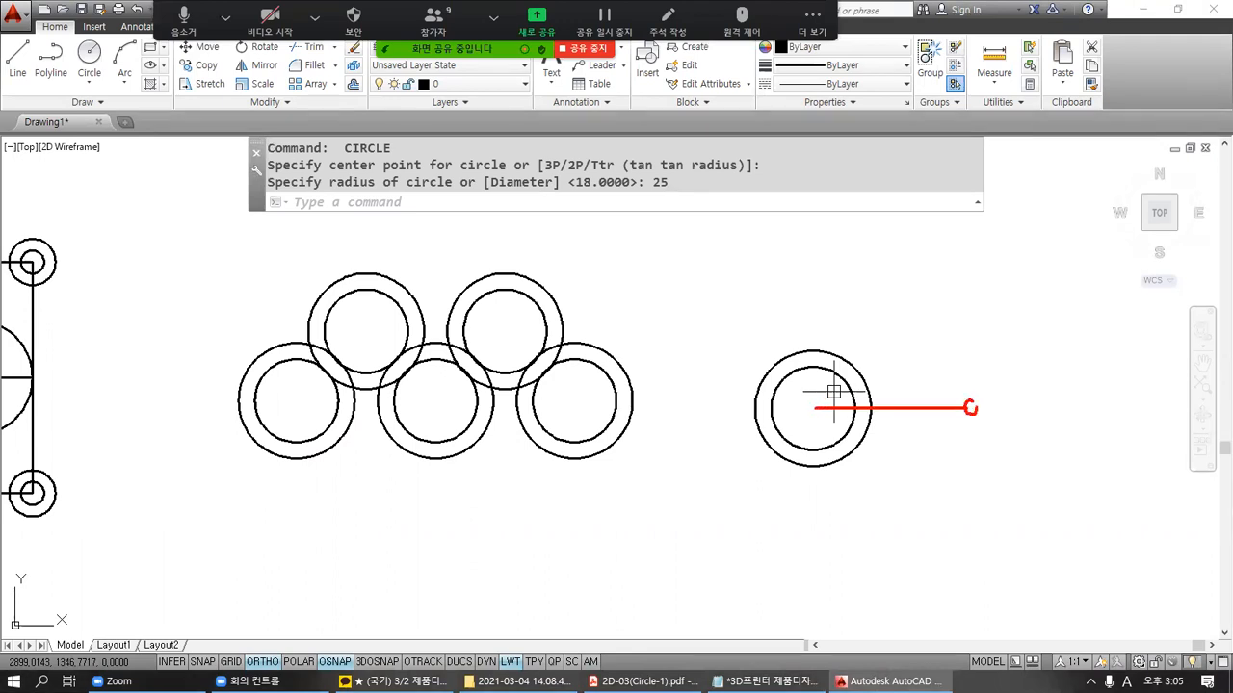
{"action": "left_click_drag", "start_coordinate": [818, 408], "coordinate": [818, 432]}
{"action": "mouse_move", "coordinate": [911, 449]}
{"action": "left_mouse_down"}
{"action": "mouse_move", "coordinate": [925, 481]}
{"action": "mouse_move", "coordinate": [936, 464]}
{"action": "left_mouse_up"}
{"action": "key", "text": "Escape"}
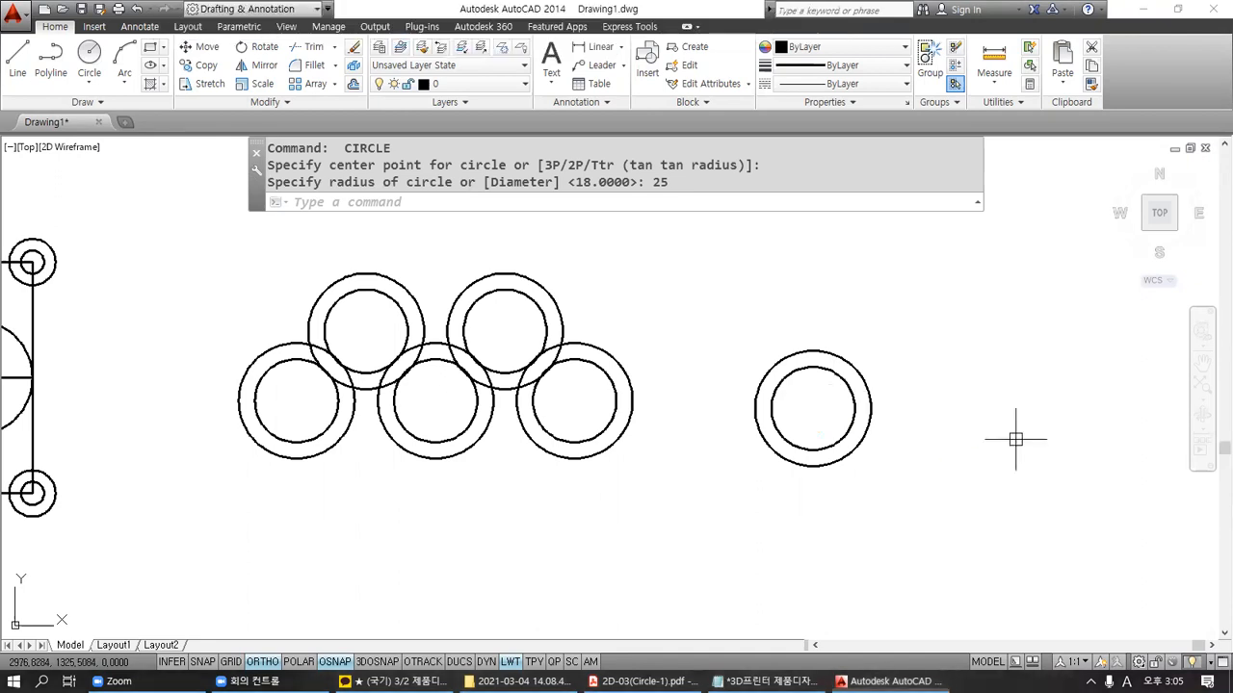
{"action": "type", "text": "C"}
{"action": "key", "text": "Return"}
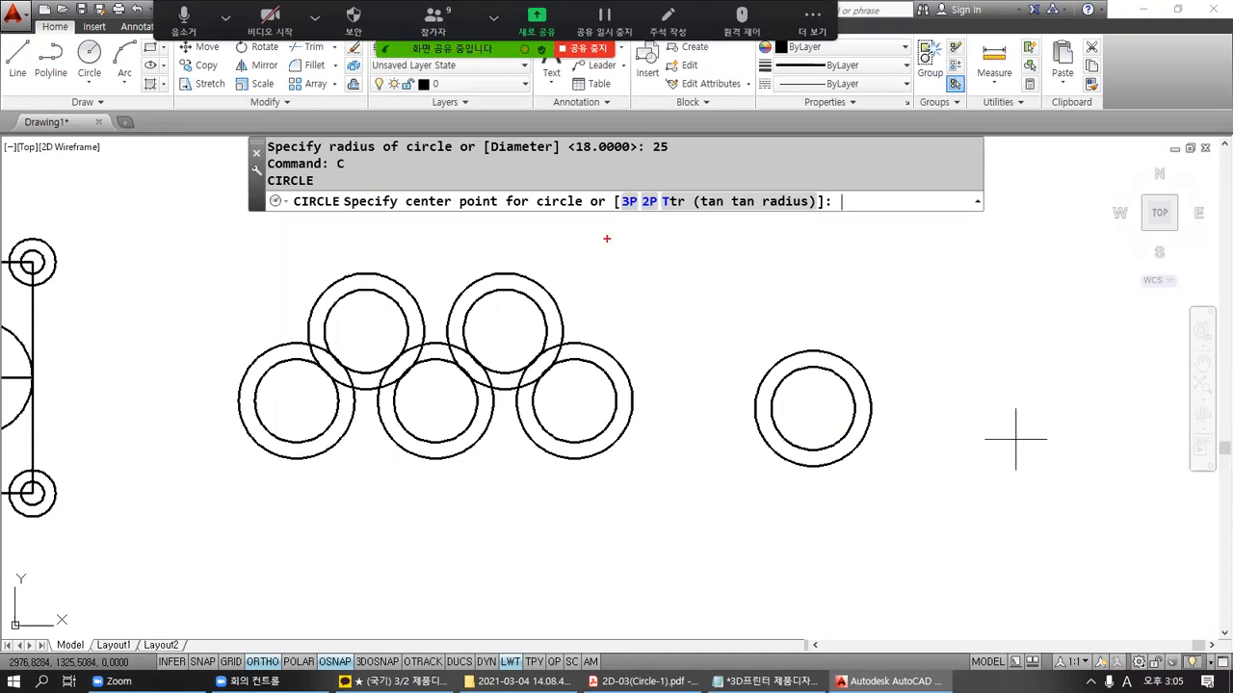
{"action": "left_click_drag", "start_coordinate": [409, 217], "coordinate": [562, 210]}
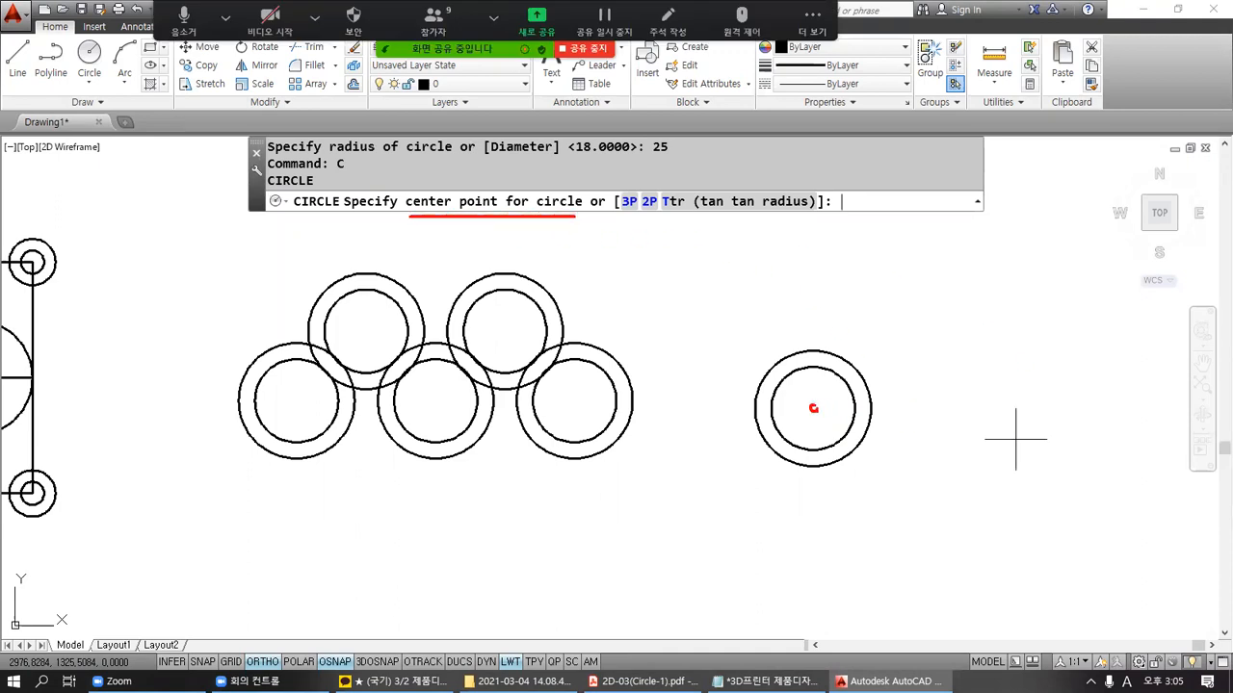
{"action": "left_click_drag", "start_coordinate": [816, 408], "coordinate": [950, 403]}
{"action": "mouse_move", "coordinate": [902, 440]}
{"action": "left_mouse_down"}
{"action": "mouse_move", "coordinate": [893, 457]}
{"action": "mouse_move", "coordinate": [909, 447]}
{"action": "left_mouse_up"}
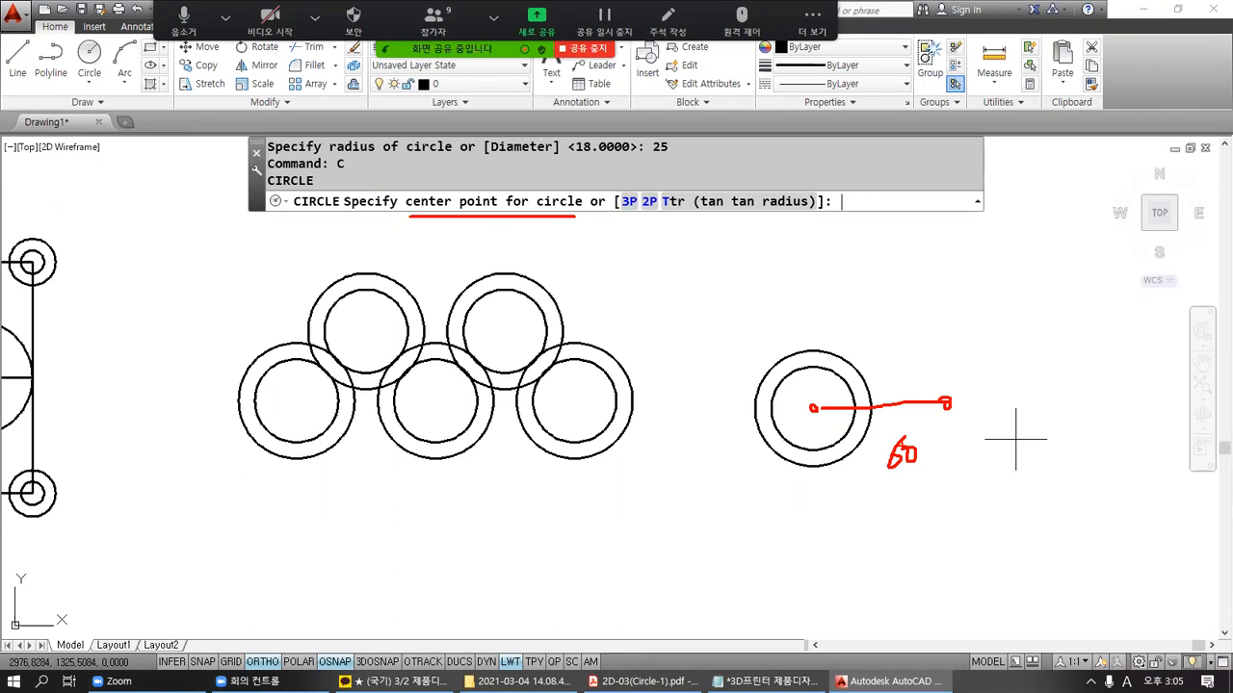
{"action": "mouse_move", "coordinate": [867, 206]}
{"action": "left_mouse_down"}
{"action": "mouse_move", "coordinate": [901, 204]}
{"action": "mouse_move", "coordinate": [901, 183]}
{"action": "left_mouse_up"}
{"action": "mouse_move", "coordinate": [878, 185]}
{"action": "left_mouse_down"}
{"action": "mouse_move", "coordinate": [873, 234]}
{"action": "mouse_move", "coordinate": [930, 214]}
{"action": "mouse_move", "coordinate": [971, 229]}
{"action": "left_mouse_up"}
{"action": "type", "text": "FROM"}
{"action": "key", "text": "Return"}
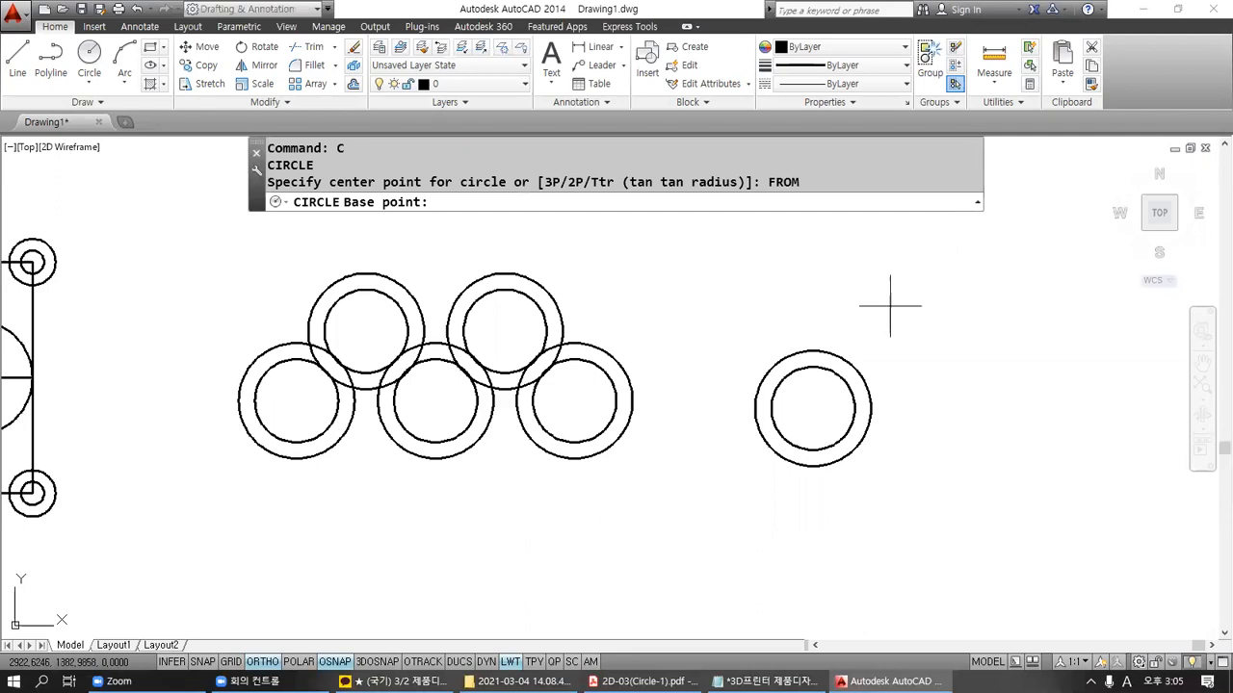
{"action": "left_click", "coordinate": [813, 408]}
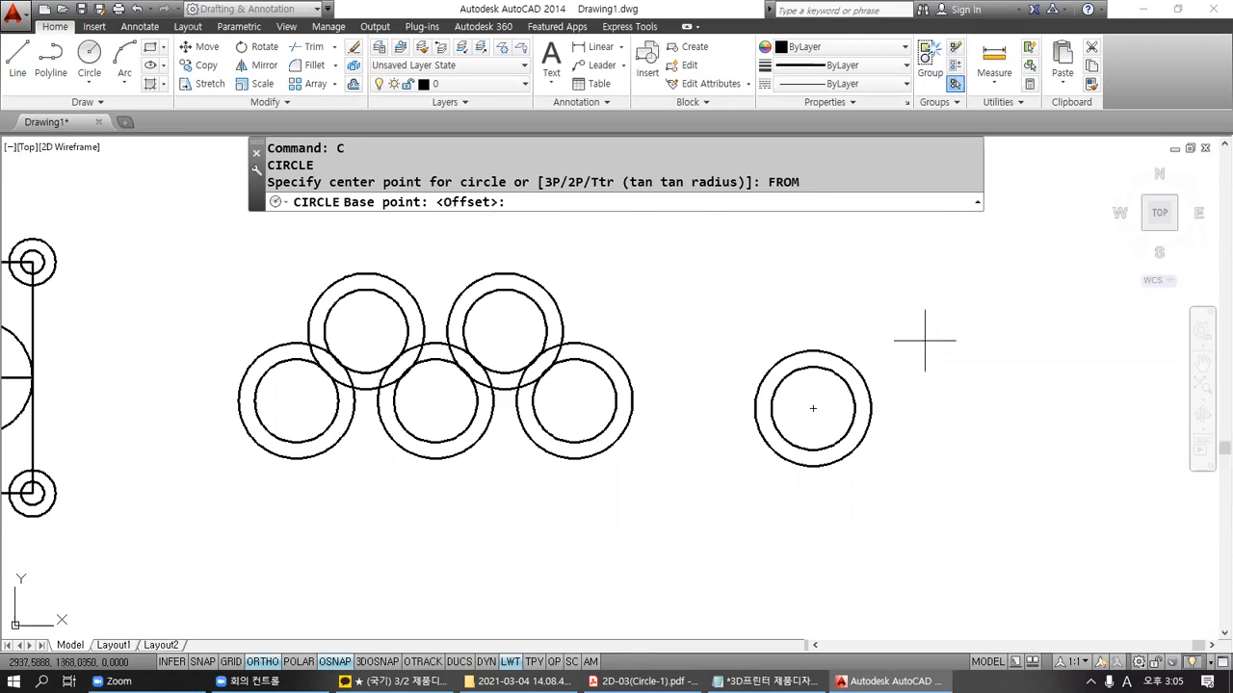
{"action": "type", "text": "@5"}
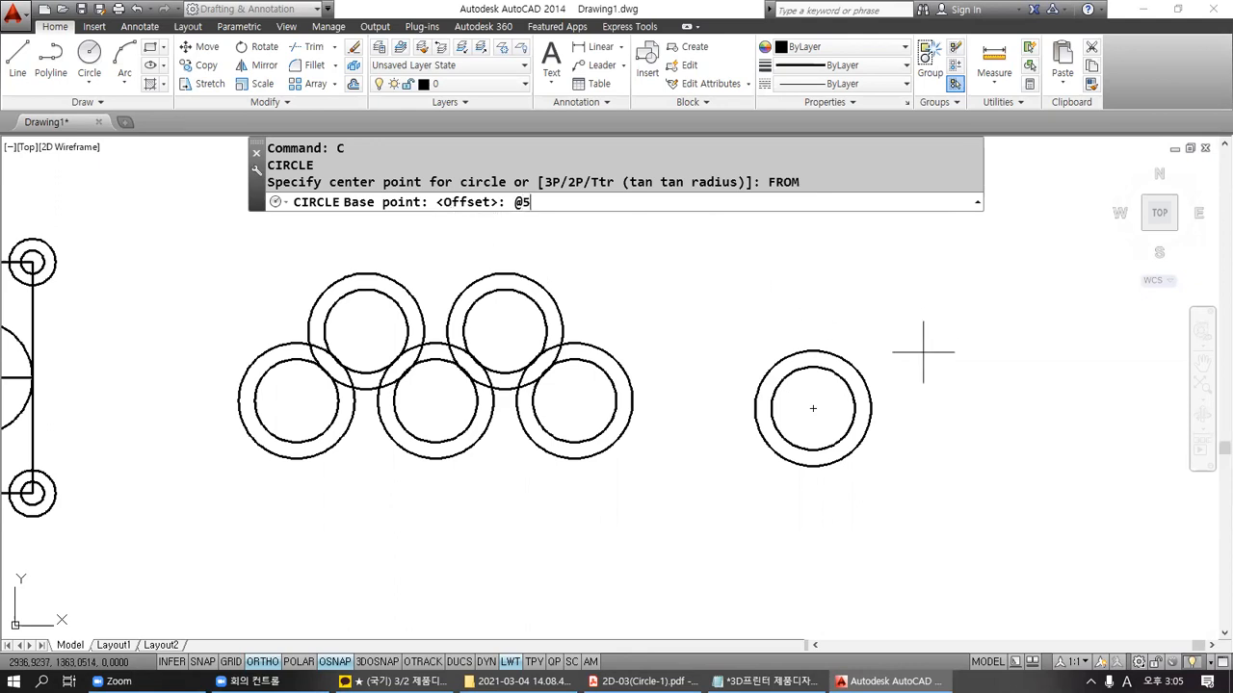
{"action": "type", "text": "60,0"}
{"action": "key", "text": "Return"}
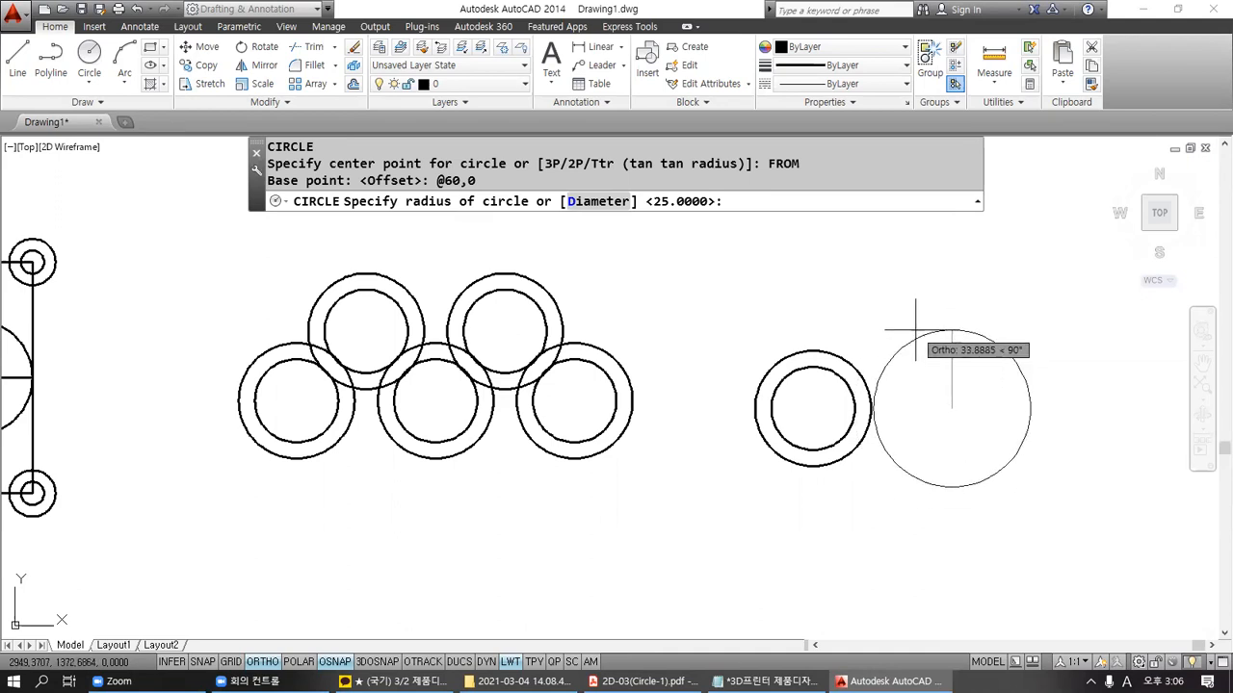
{"action": "key", "text": "Return"}
Step: Draw a circle of radius 18 concentric with the new radius 25 circle on the right
{"action": "key", "text": "Return"}
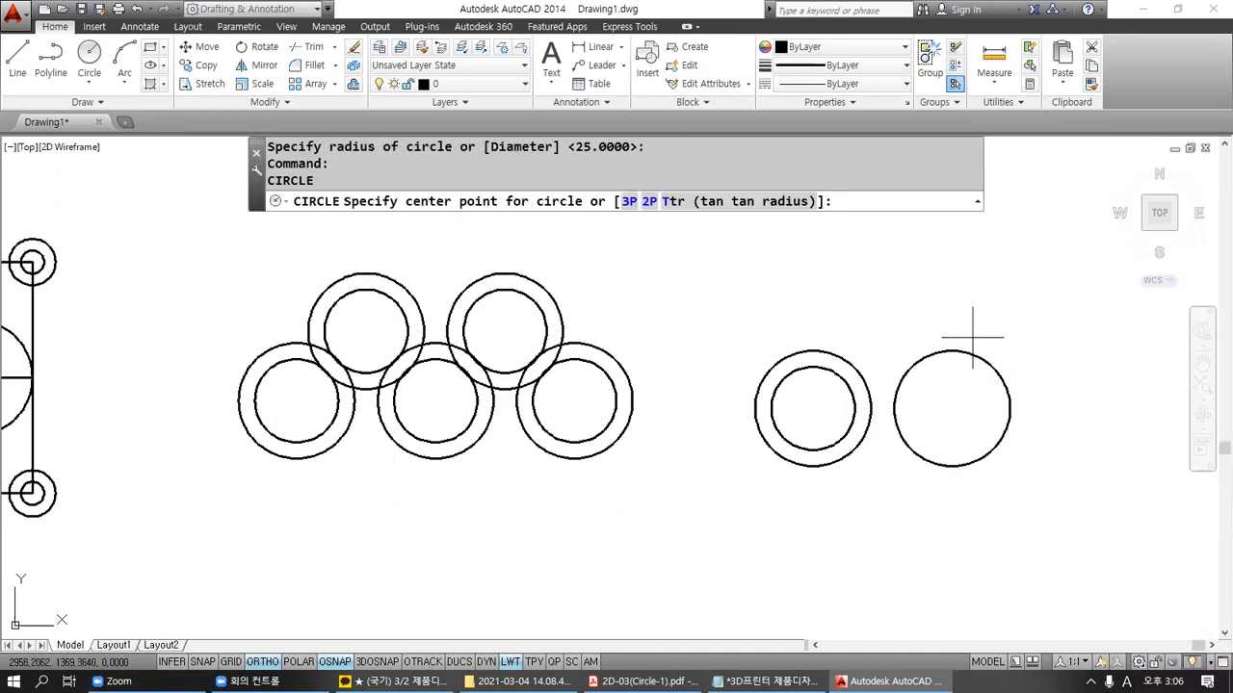
{"action": "left_click", "coordinate": [951, 408]}
{"action": "type", "text": "18"}
{"action": "key", "text": "Return"}
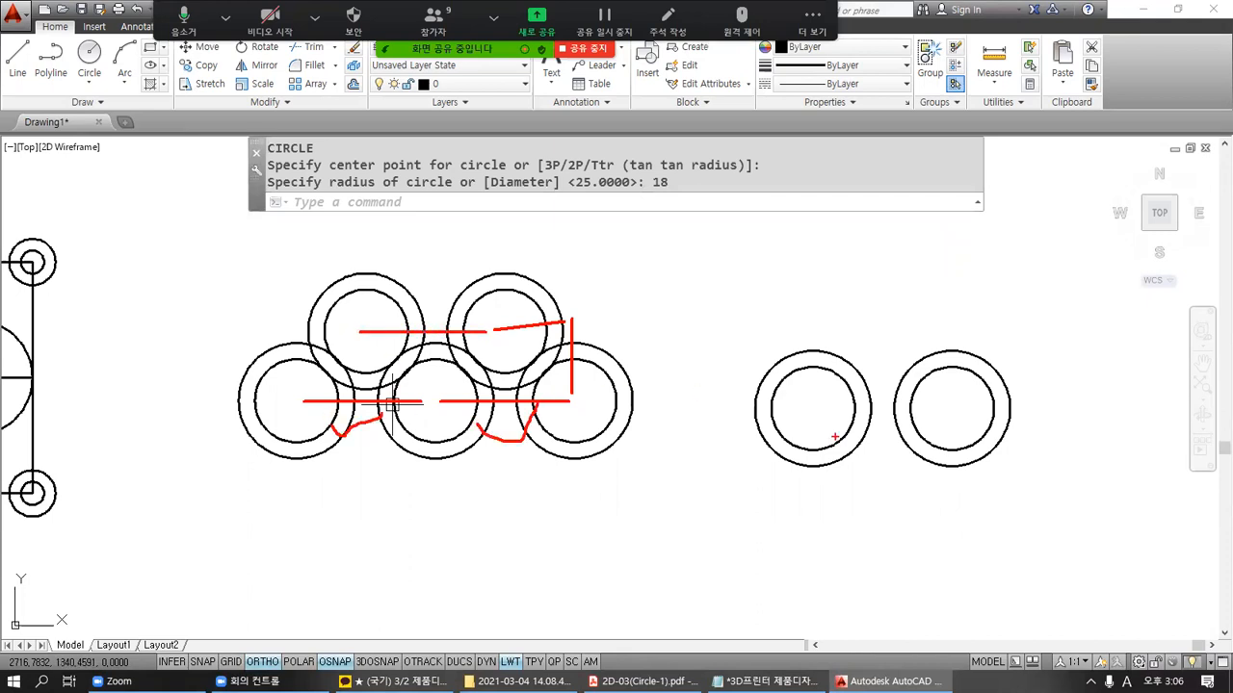
{"action": "key", "text": "Escape"}
{"action": "middle_click", "coordinate": [949, 416]}
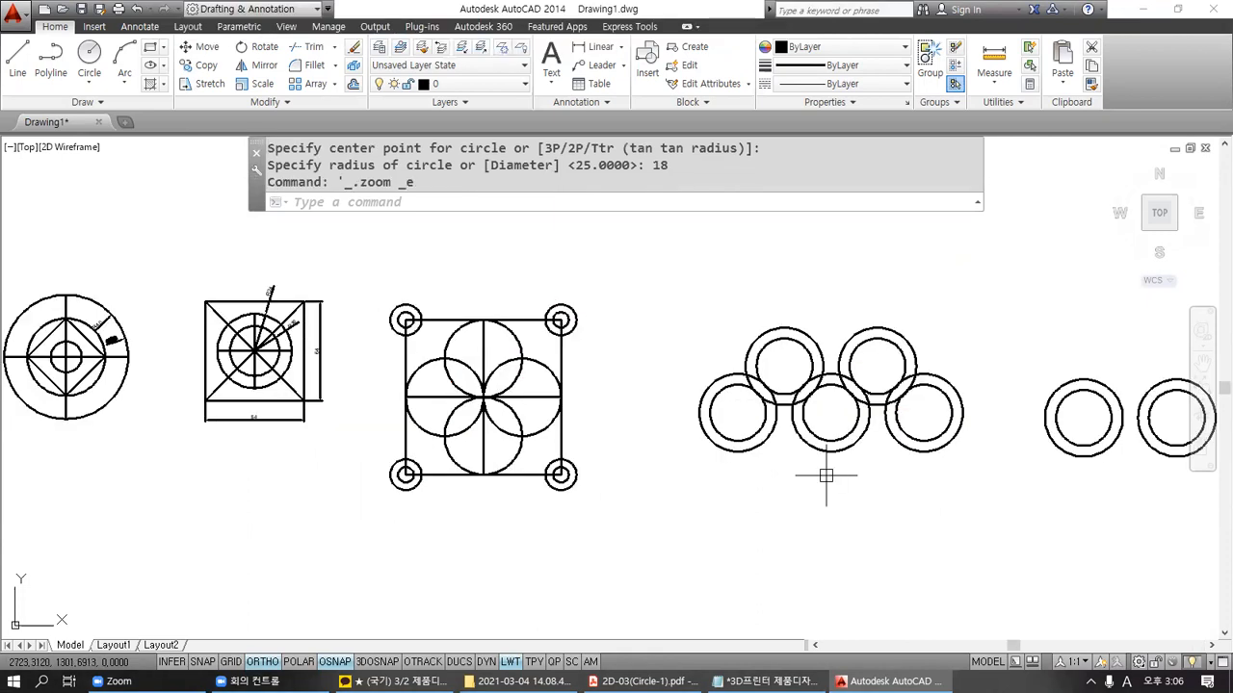
{"action": "scroll", "coordinate": [639, 495], "scroll_direction": "up", "scroll_amount": 4}
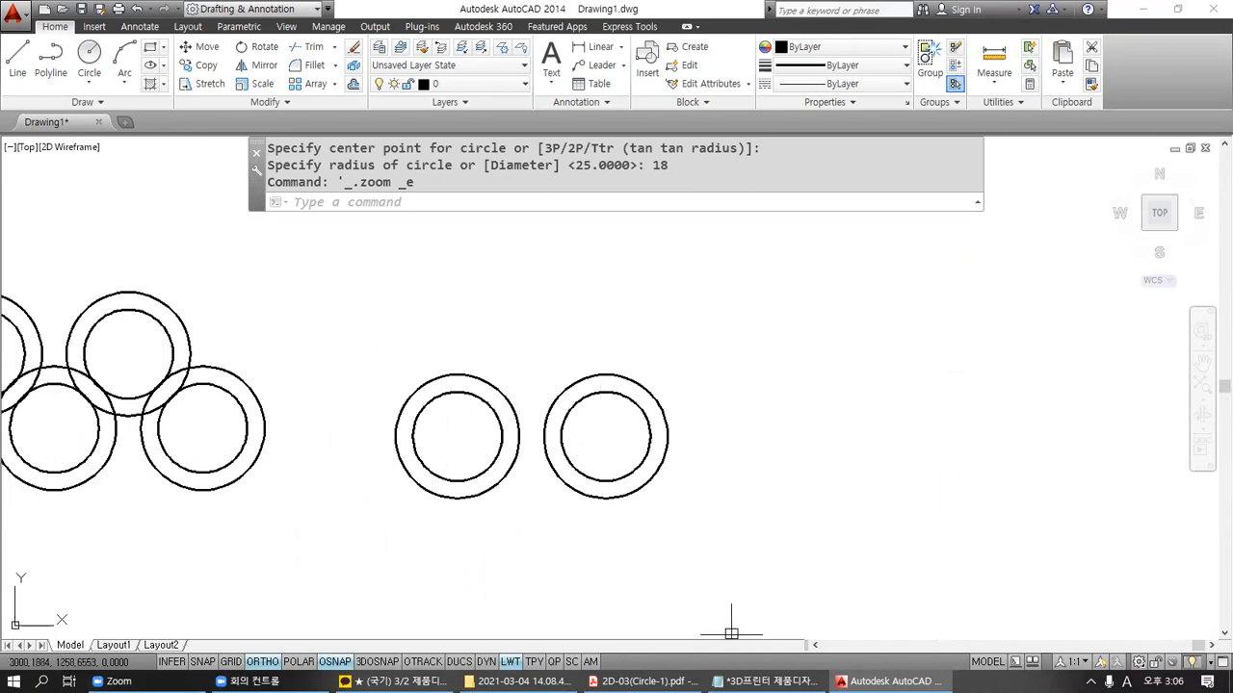
{"action": "middle_click_drag", "start_coordinate": [685, 558], "coordinate": [802, 541]}
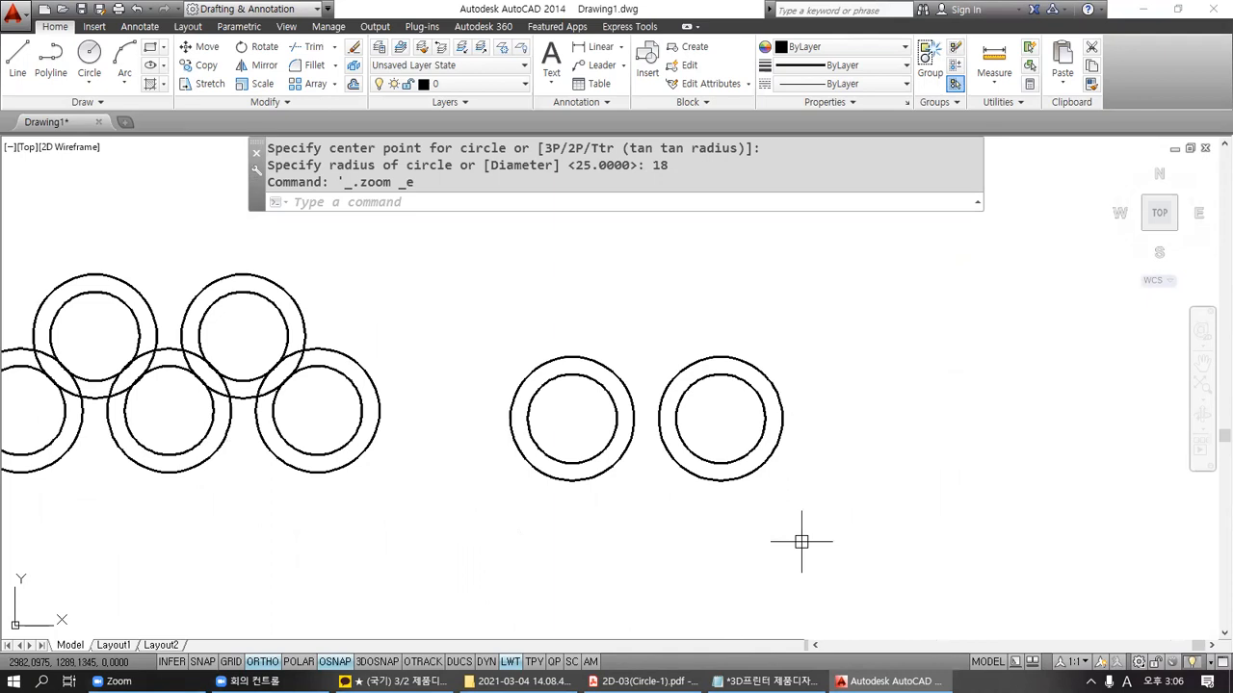
Step: Switch to the 2D-03(Circle-1) PDF in Acrobat Reader and examine the circle-and-squares figure, then return to AutoCAD
{"action": "left_click", "coordinate": [643, 681]}
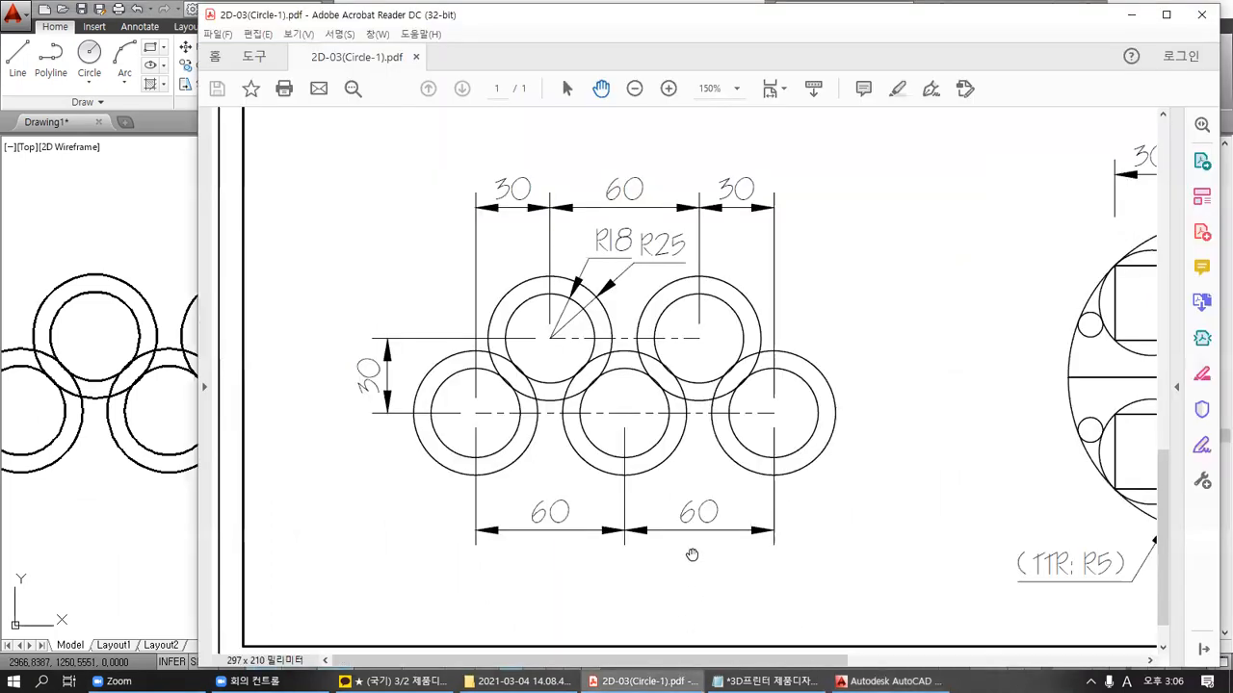
{"action": "left_click_drag", "start_coordinate": [653, 661], "coordinate": [953, 658]}
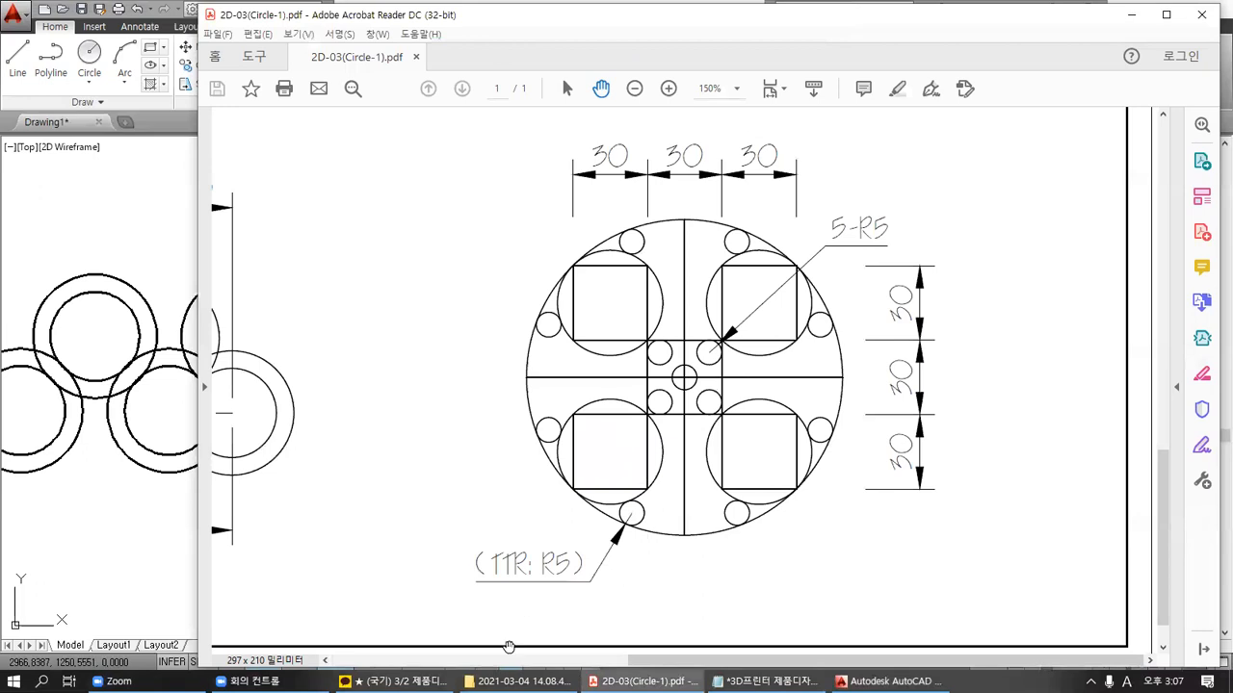
{"action": "left_click", "coordinate": [886, 680]}
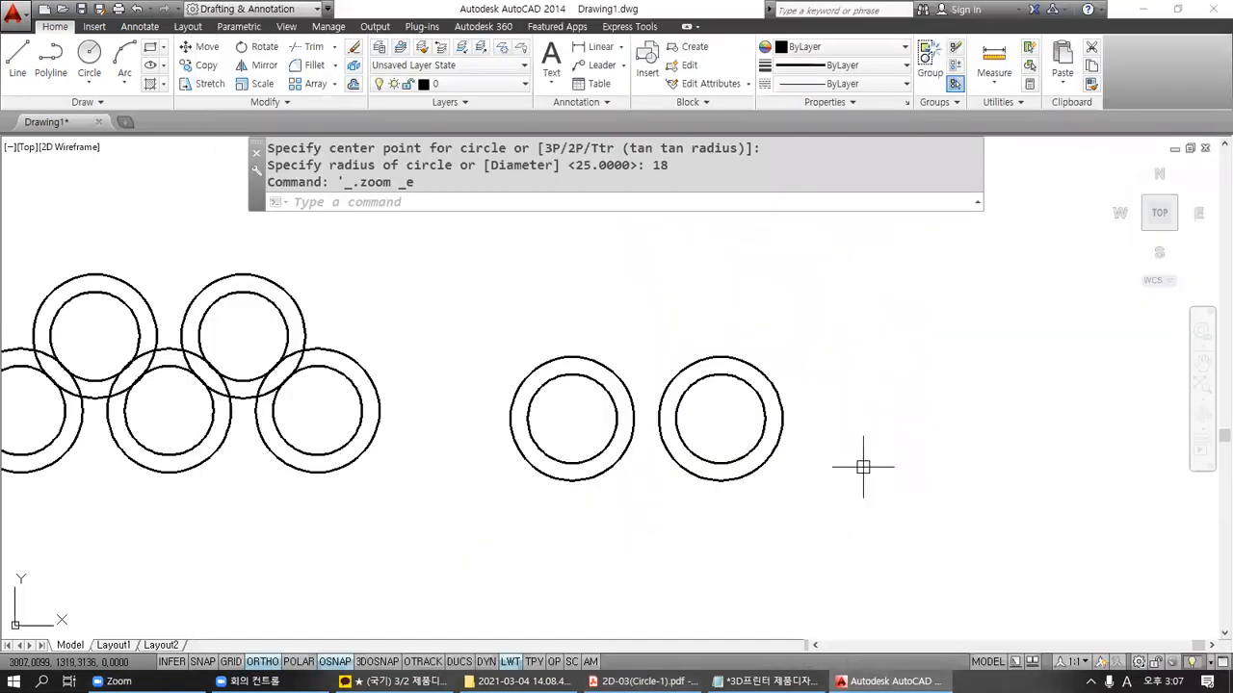
Step: Draw a closed 30 by 30 square with lines in the empty area beside the two separate ring pairs
{"action": "middle_click_drag", "start_coordinate": [867, 468], "coordinate": [417, 500]}
{"action": "type", "text": "L"}
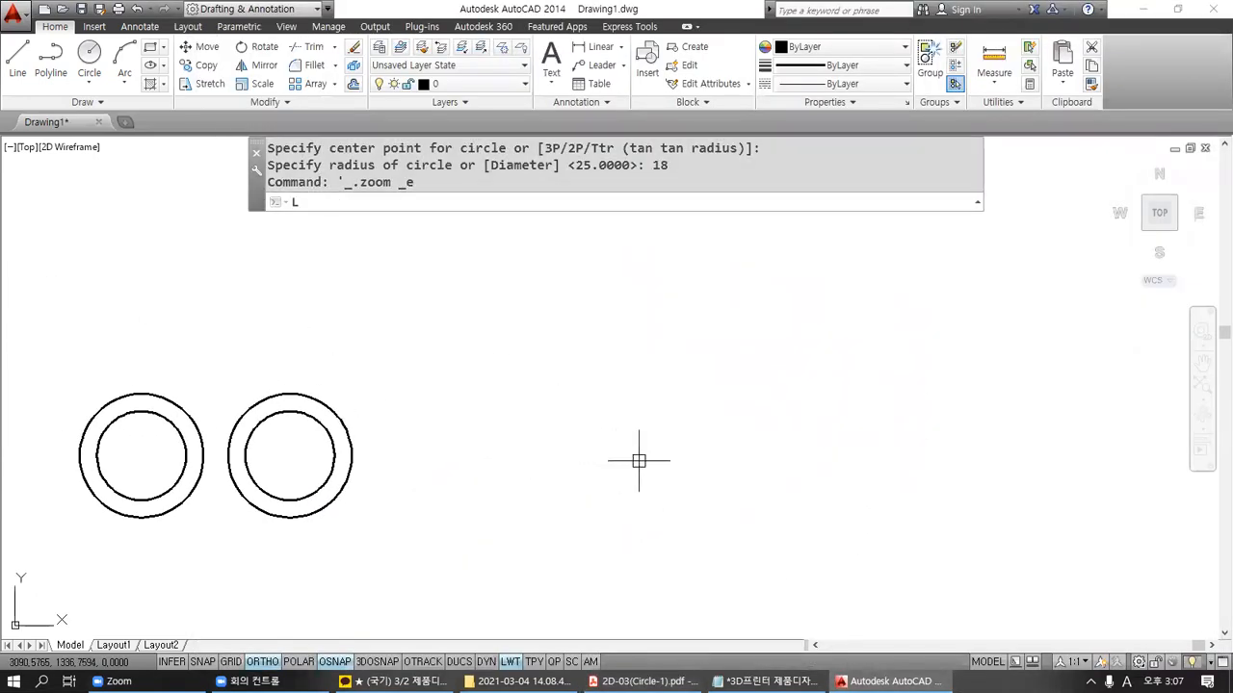
{"action": "key", "text": "Return"}
{"action": "left_click", "coordinate": [646, 441]}
{"action": "type", "text": "30"}
{"action": "key", "text": "Return"}
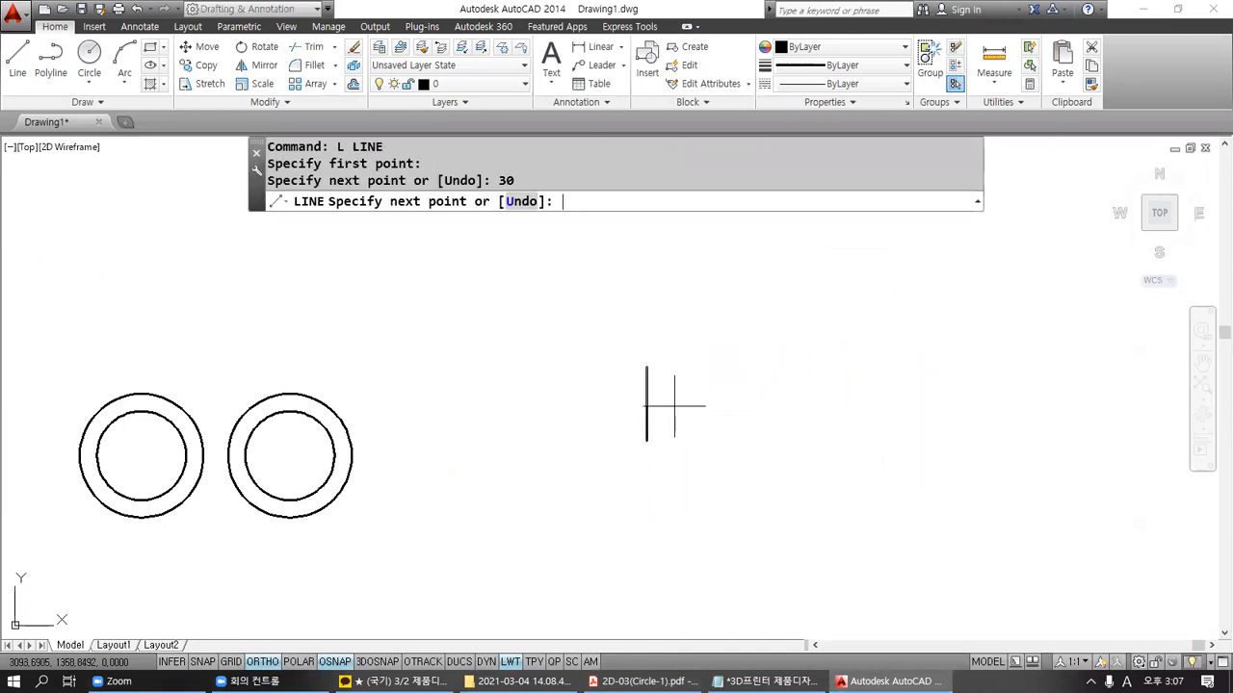
{"action": "type", "text": "30"}
{"action": "key", "text": "Return"}
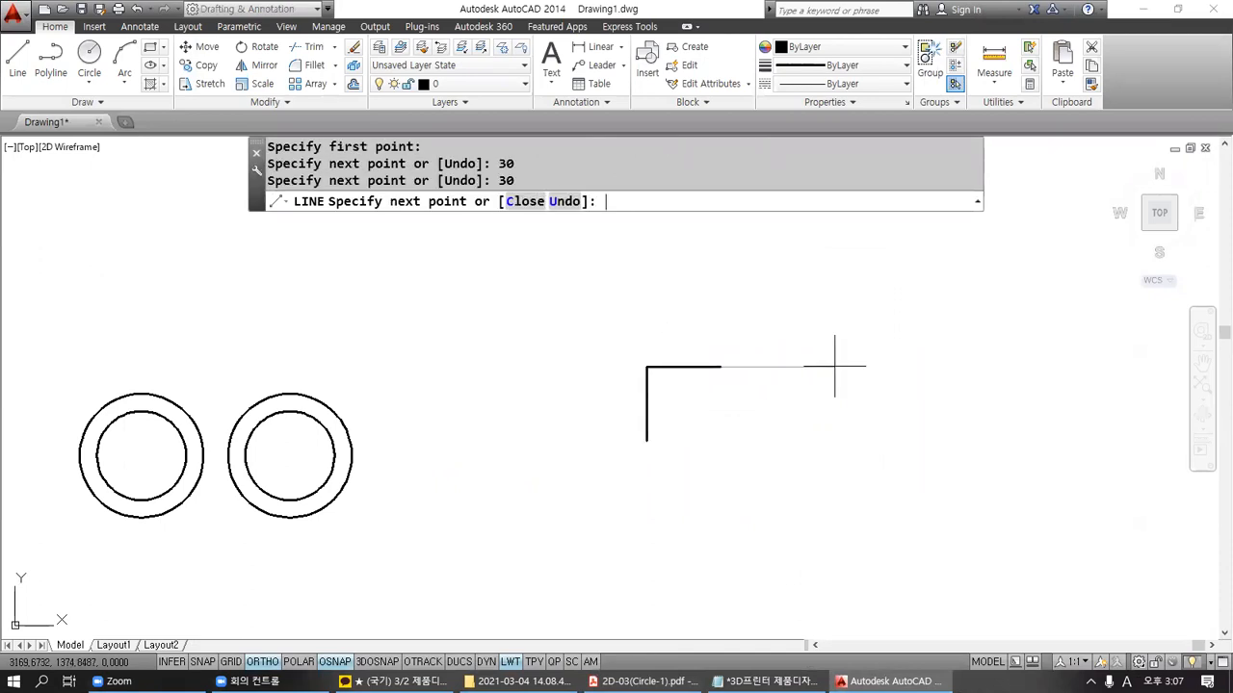
{"action": "type", "text": "30"}
{"action": "key", "text": "Return"}
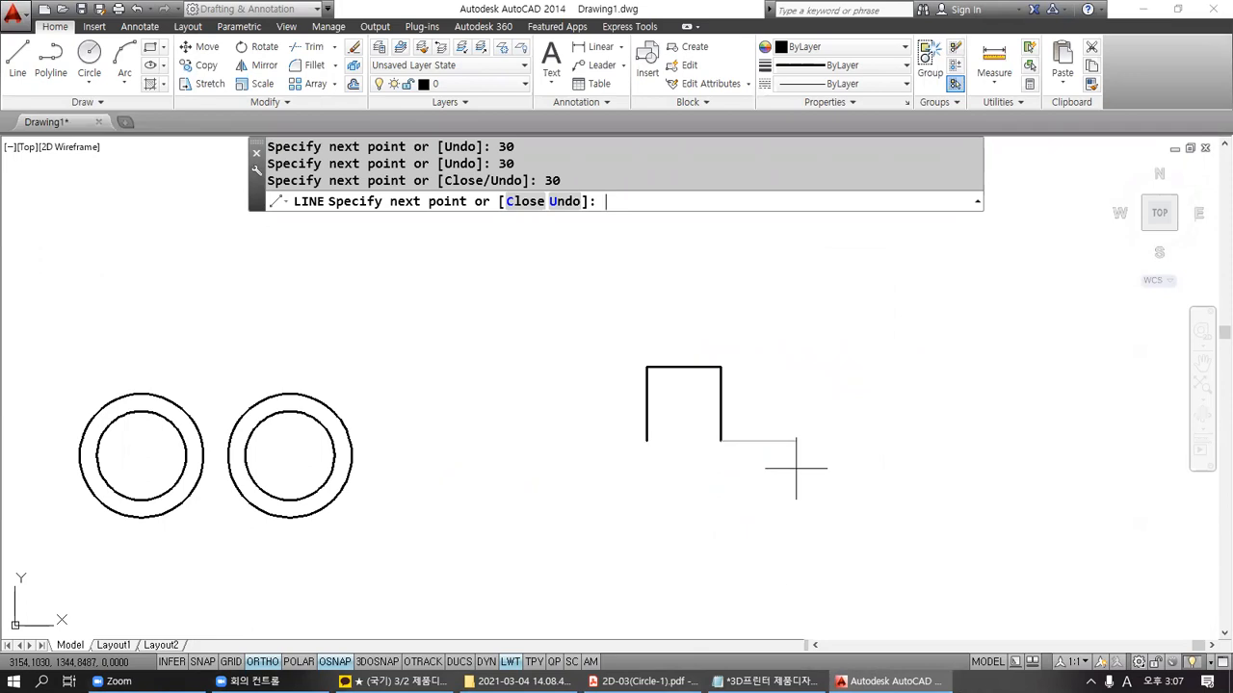
{"action": "left_click", "coordinate": [646, 441]}
{"action": "key", "text": "Return"}
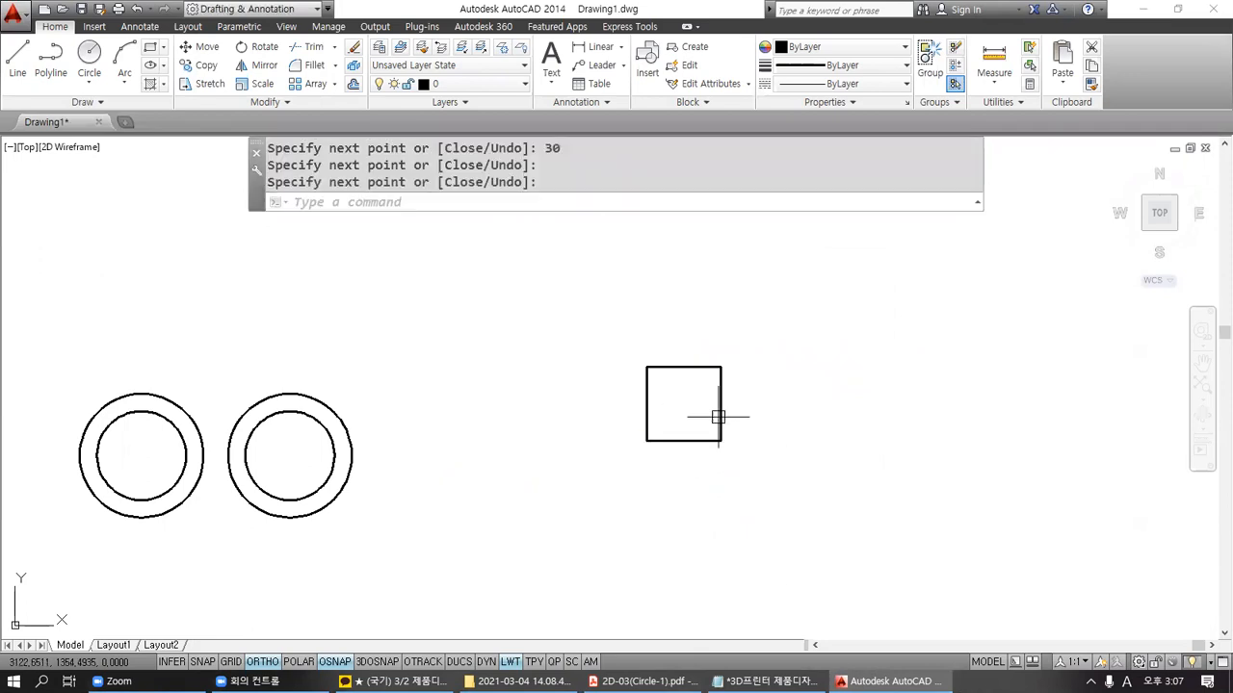
Step: Draw the central 30 by 30 square with lines, starting diagonally up and right from the first square's upper-right corner
{"action": "key", "text": "Return"}
{"action": "left_click", "coordinate": [720, 367]}
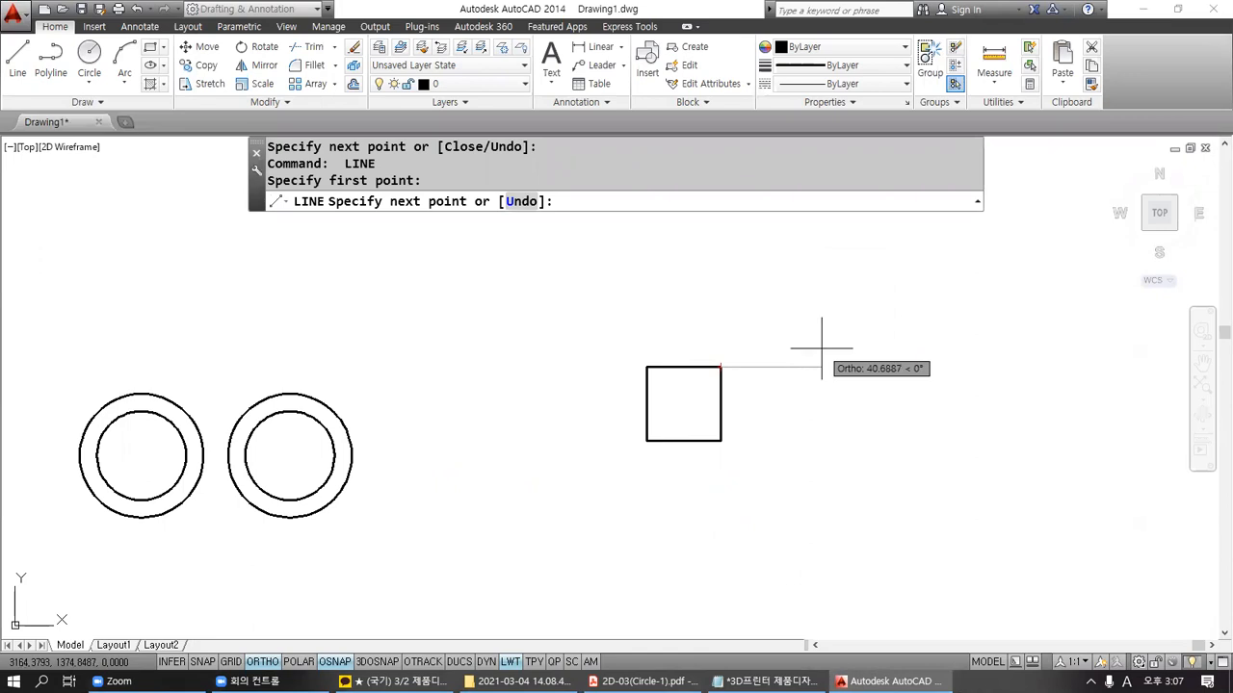
{"action": "type", "text": "30"}
{"action": "key", "text": "Return"}
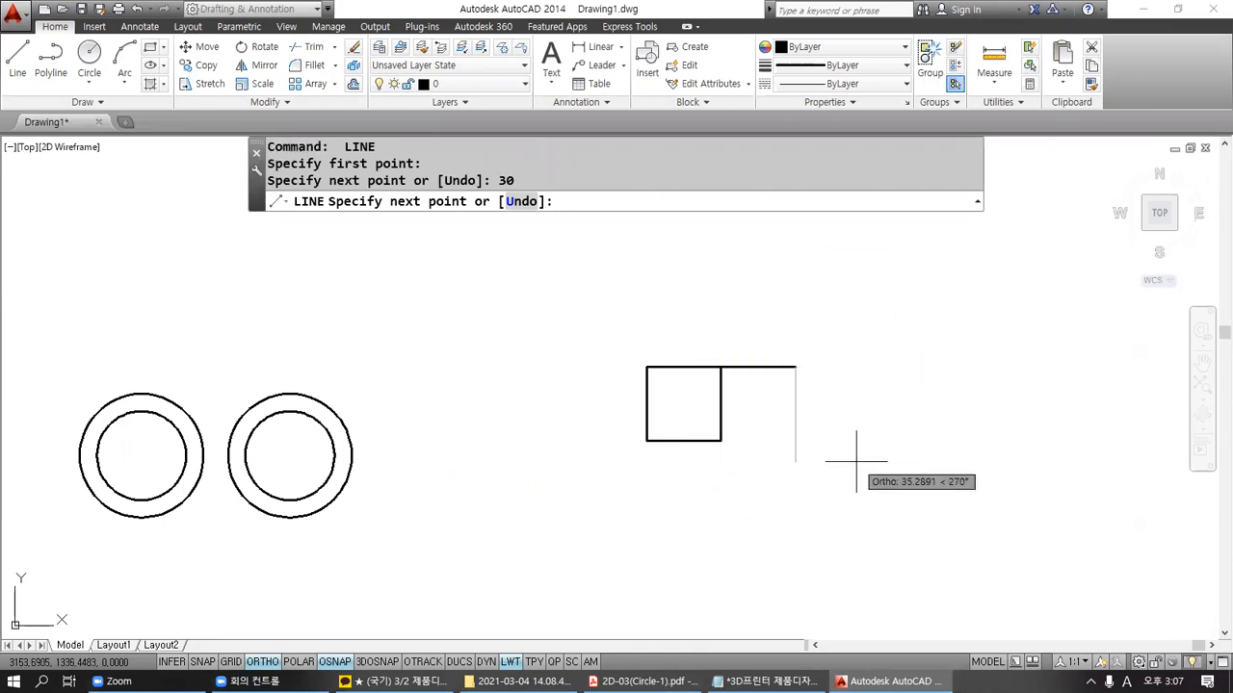
{"action": "type", "text": "30"}
{"action": "key", "text": "Return"}
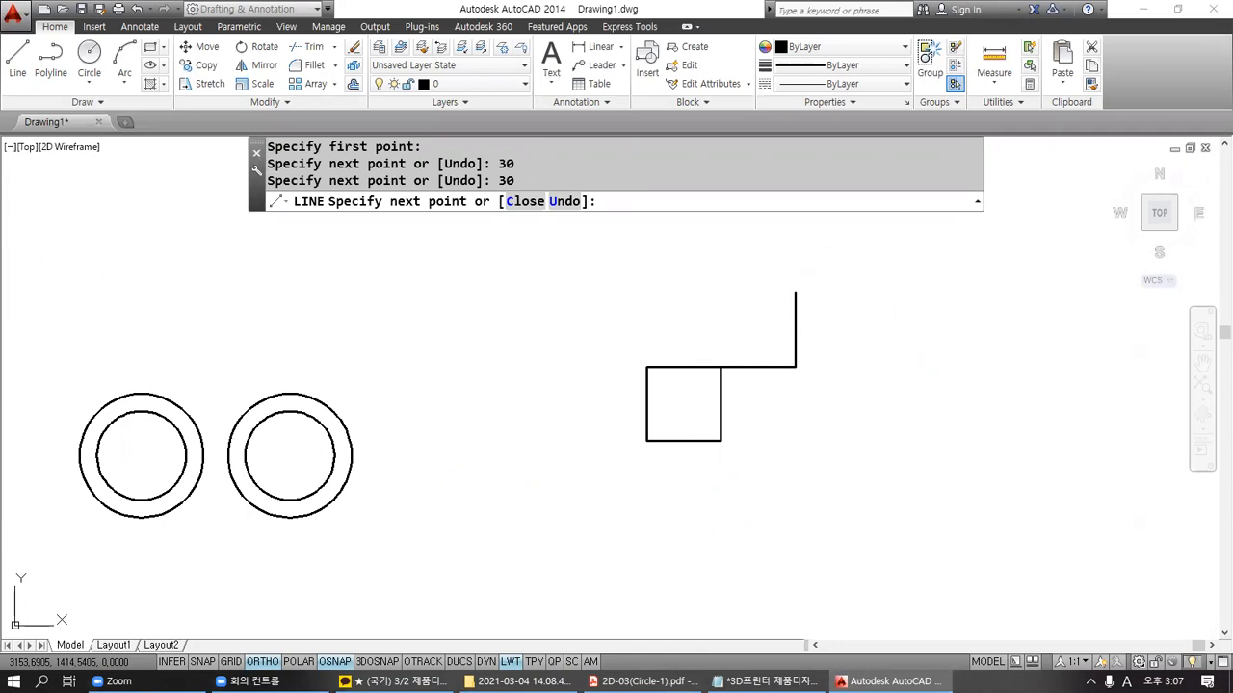
{"action": "type", "text": "30"}
{"action": "key", "text": "Return"}
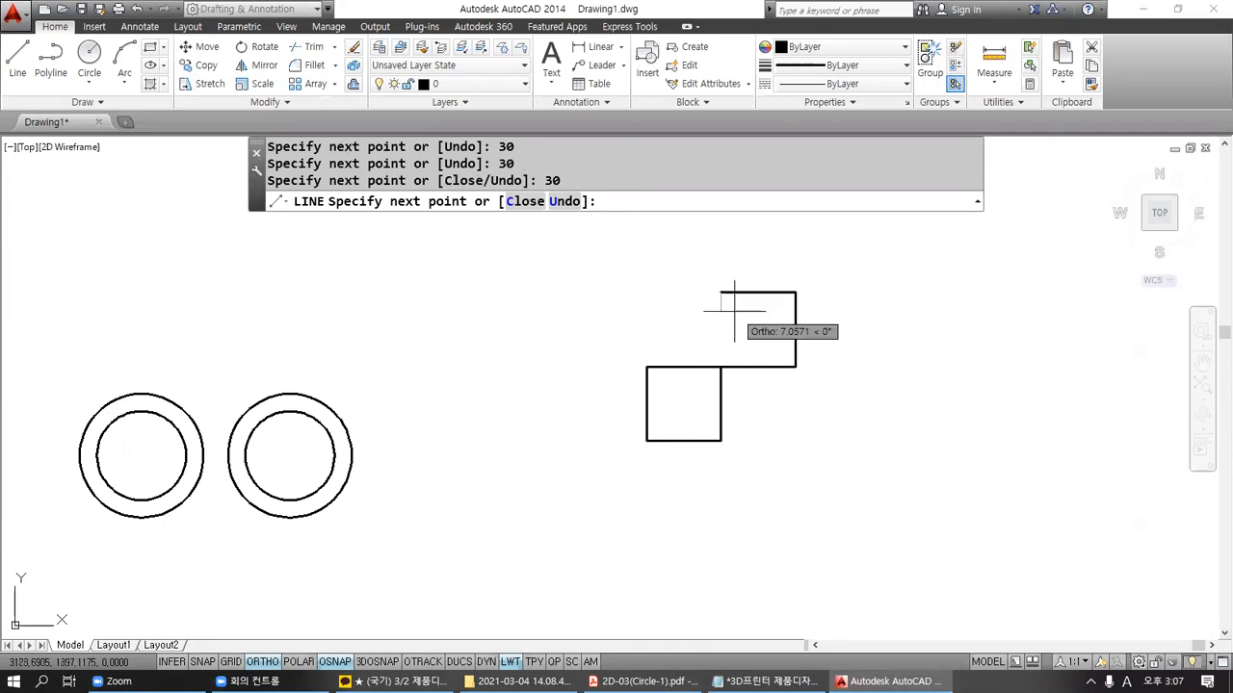
{"action": "left_click", "coordinate": [720, 367]}
{"action": "key", "text": "Return"}
Step: Draw a 30 by 30 square with lines extending down and right from the central square's lower-right corner
{"action": "key", "text": "Return"}
{"action": "left_click", "coordinate": [796, 367]}
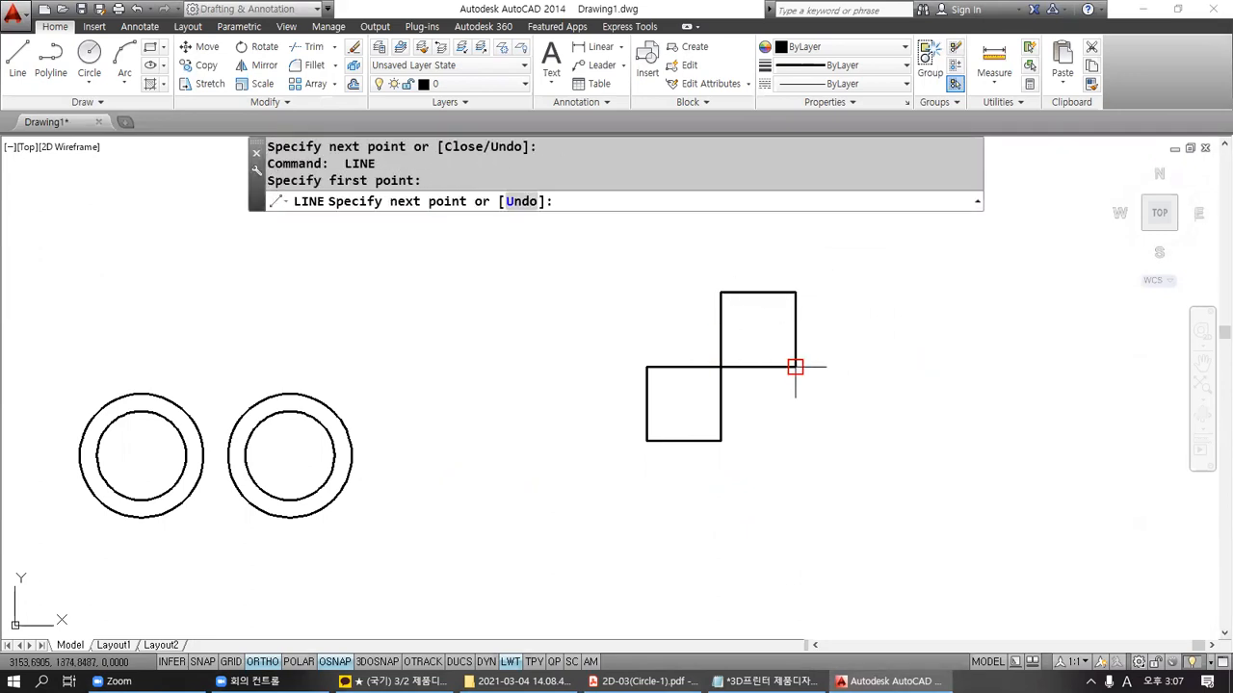
{"action": "type", "text": "30"}
{"action": "key", "text": "Return"}
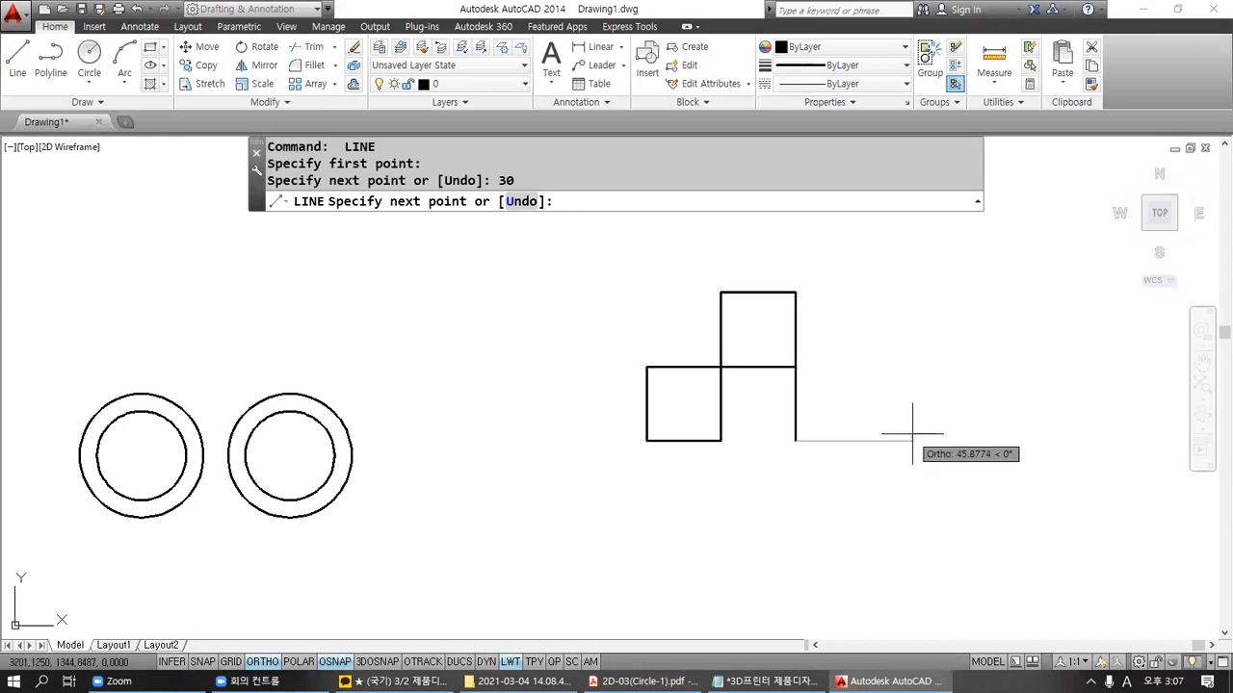
{"action": "type", "text": "30"}
{"action": "key", "text": "Return"}
{"action": "type", "text": "30"}
{"action": "key", "text": "Return"}
{"action": "left_click", "coordinate": [794, 366]}
{"action": "key", "text": "Return"}
Step: Draw a 30 by 30 square with lines extending up and right from the central square's upper-right corner
{"action": "key", "text": "Return"}
{"action": "left_click", "coordinate": [794, 292]}
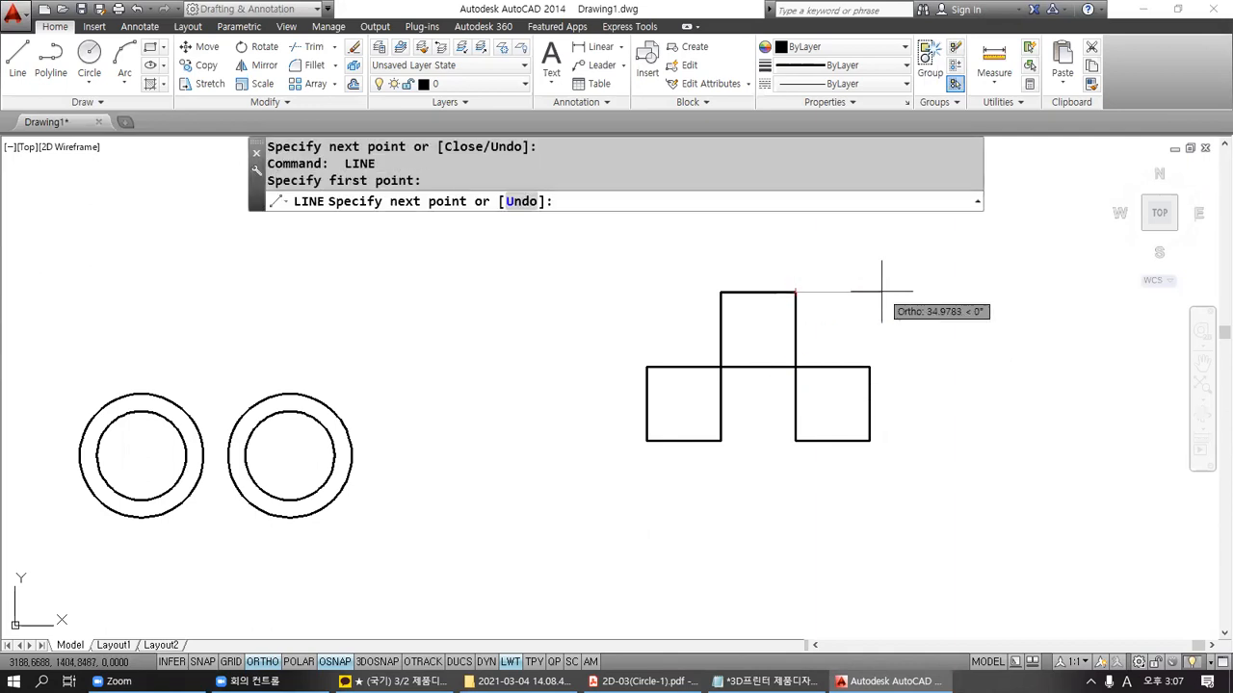
{"action": "type", "text": "30"}
{"action": "key", "text": "Return"}
{"action": "type", "text": "30"}
{"action": "key", "text": "Return"}
{"action": "type", "text": "30"}
{"action": "key", "text": "Return"}
{"action": "left_click", "coordinate": [796, 292]}
{"action": "key", "text": "Return"}
Step: Draw a 30 by 30 square with lines extending up and left from the central square's upper-left corner
{"action": "key", "text": "Return"}
{"action": "left_click", "coordinate": [721, 291]}
{"action": "type", "text": "30"}
{"action": "key", "text": "Return"}
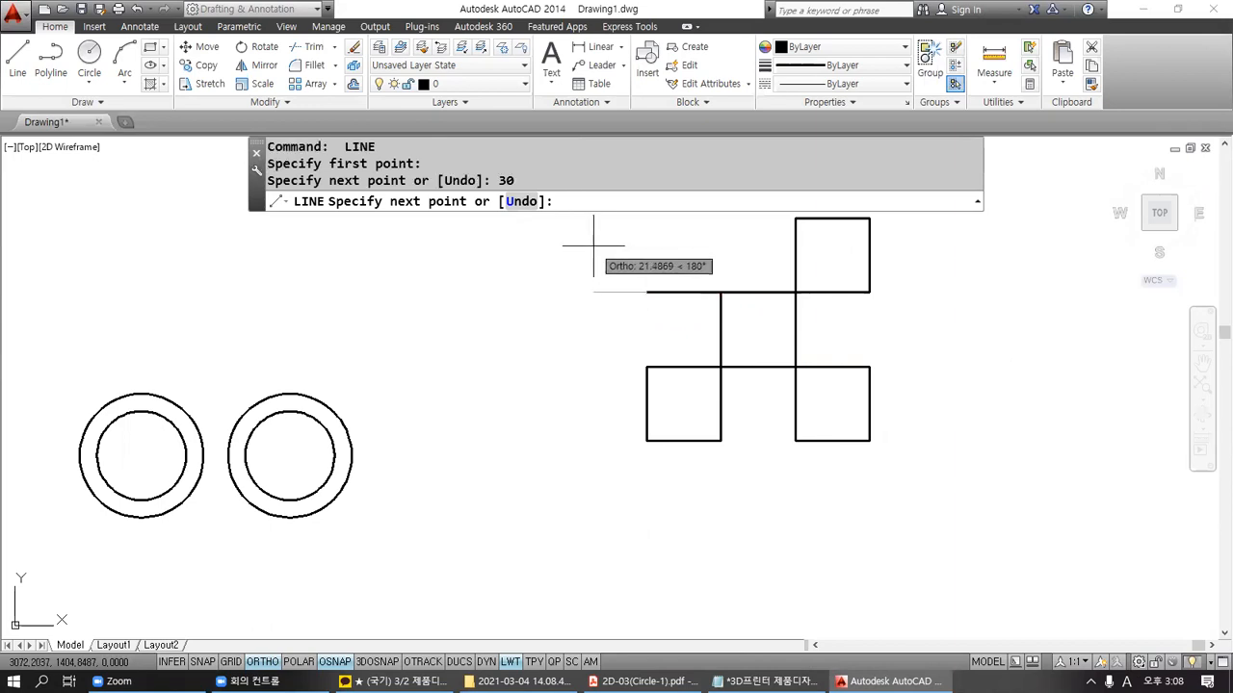
{"action": "type", "text": "30"}
{"action": "key", "text": "Return"}
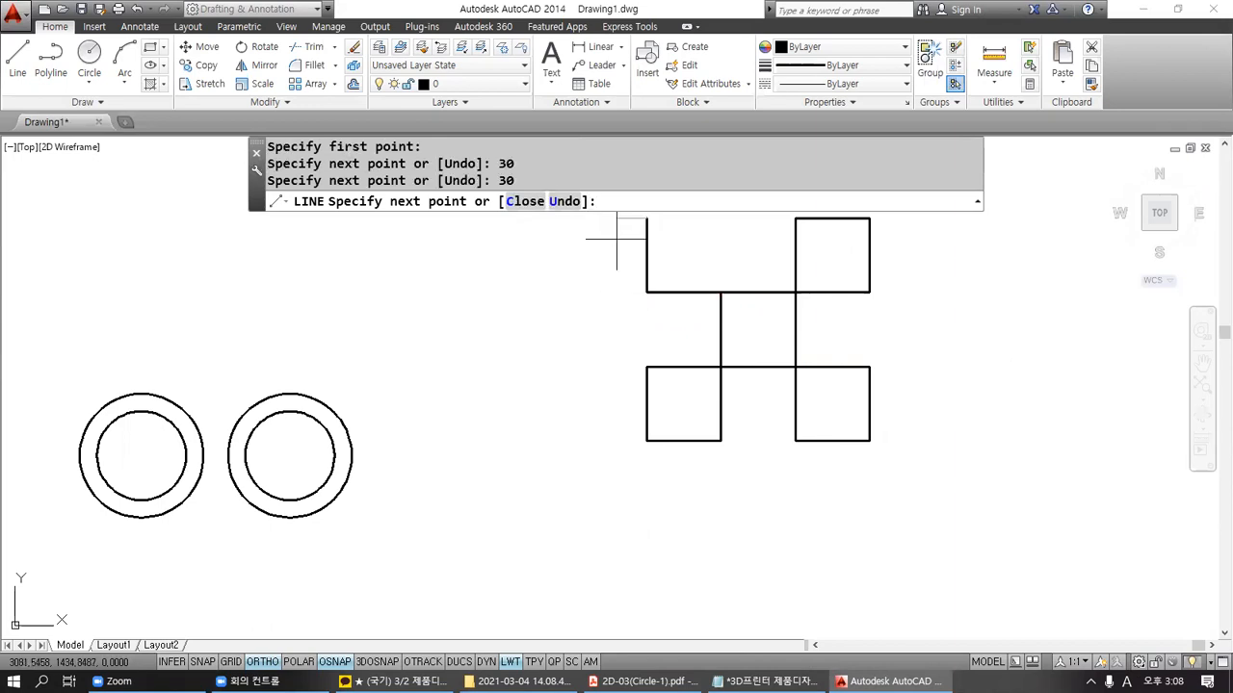
{"action": "type", "text": "30"}
{"action": "key", "text": "Return"}
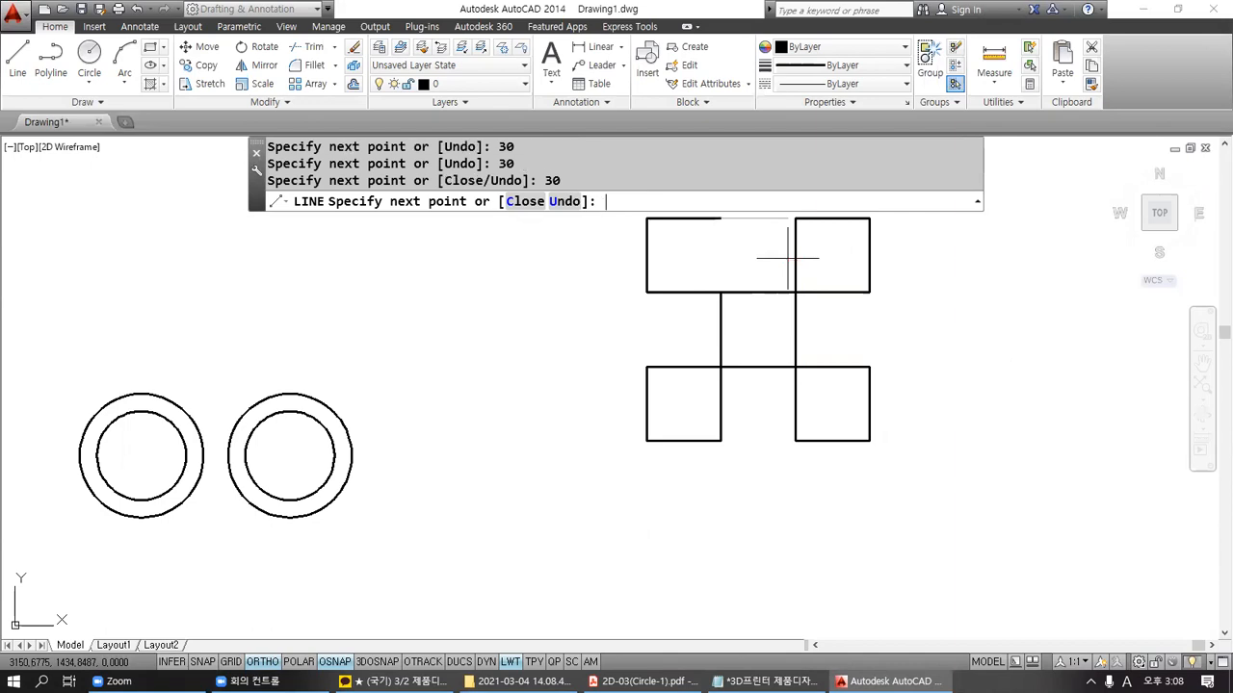
{"action": "left_click", "coordinate": [720, 292]}
{"action": "key", "text": "Return"}
Step: Add a linear dimension for the lower-right square's width, placed below its bottom edge
{"action": "middle_click_drag", "start_coordinate": [761, 306], "coordinate": [579, 352]}
{"action": "type", "text": "DLI"}
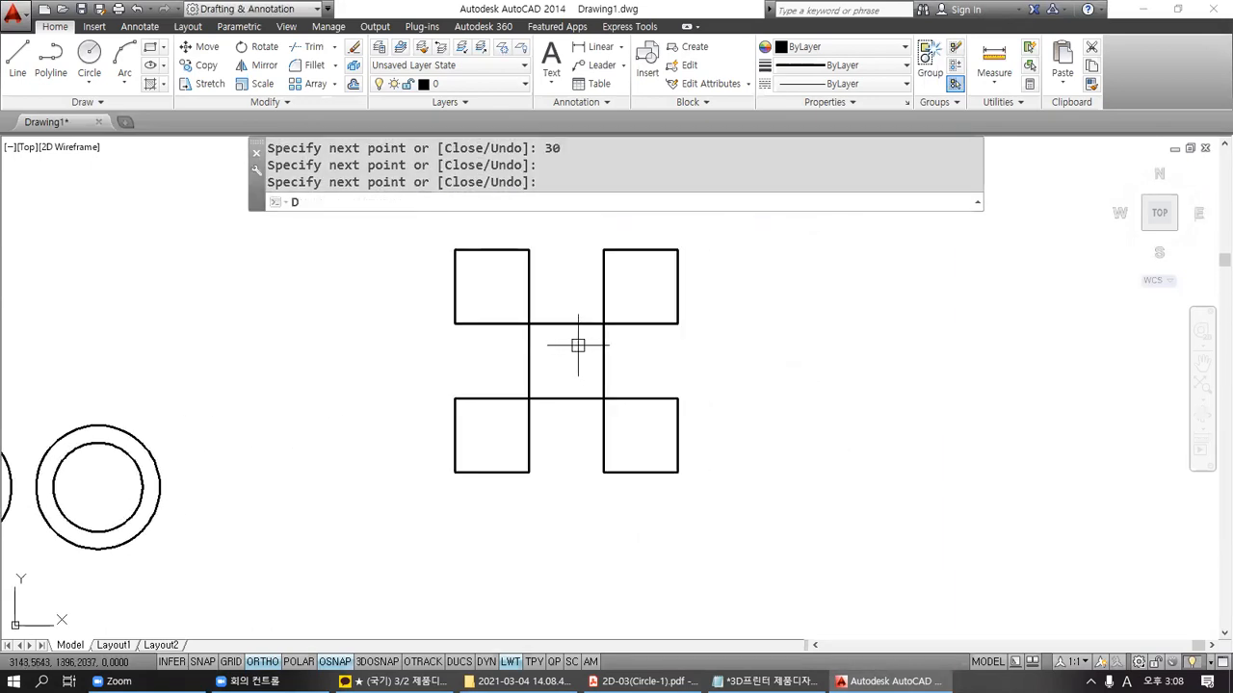
{"action": "key", "text": "Return"}
{"action": "left_click", "coordinate": [602, 472]}
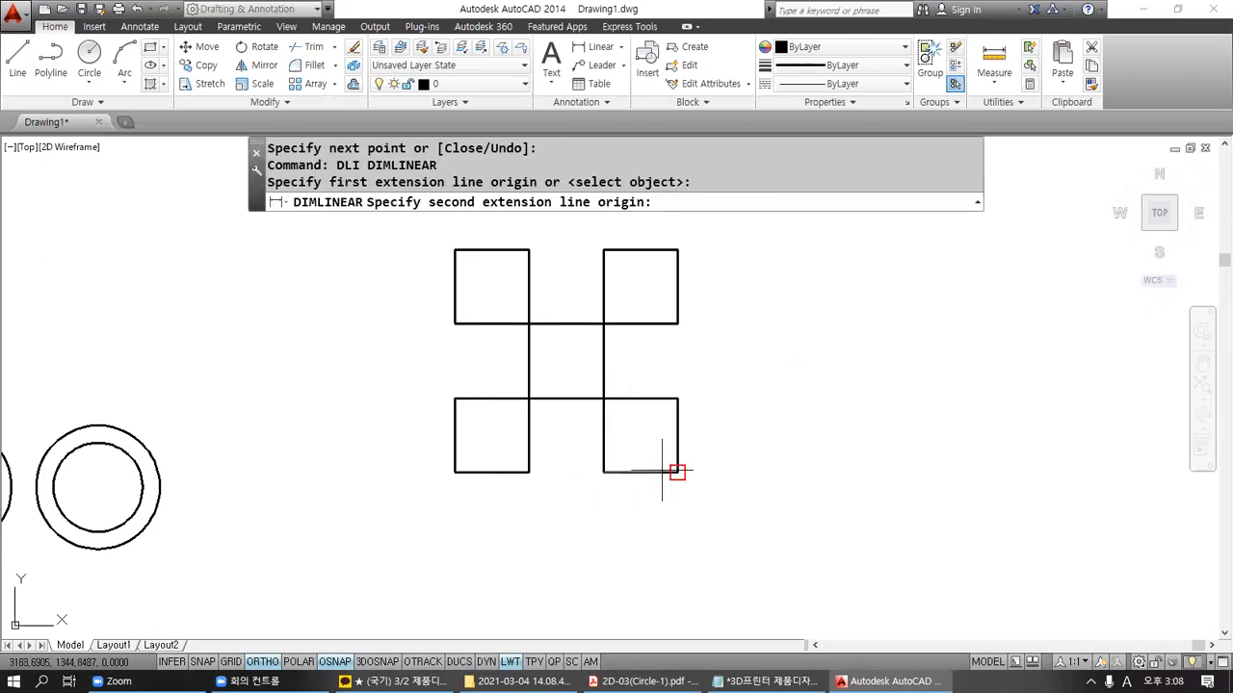
{"action": "left_click", "coordinate": [678, 472]}
{"action": "left_click", "coordinate": [661, 498]}
{"action": "scroll", "coordinate": [682, 462], "scroll_direction": "up", "scroll_amount": 4}
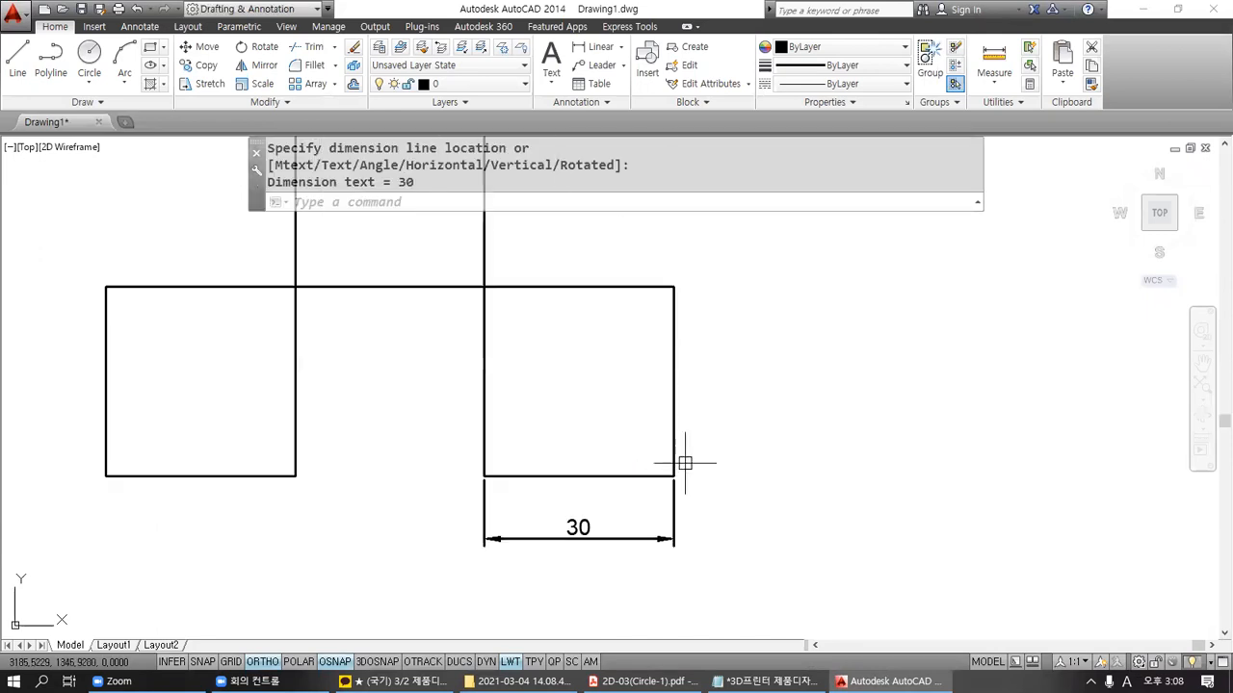
Step: Add a vertical linear dimension for the lower-right square's height, placed outside its right edge
{"action": "key", "text": "Return"}
{"action": "left_click", "coordinate": [673, 475]}
{"action": "left_click", "coordinate": [673, 287]}
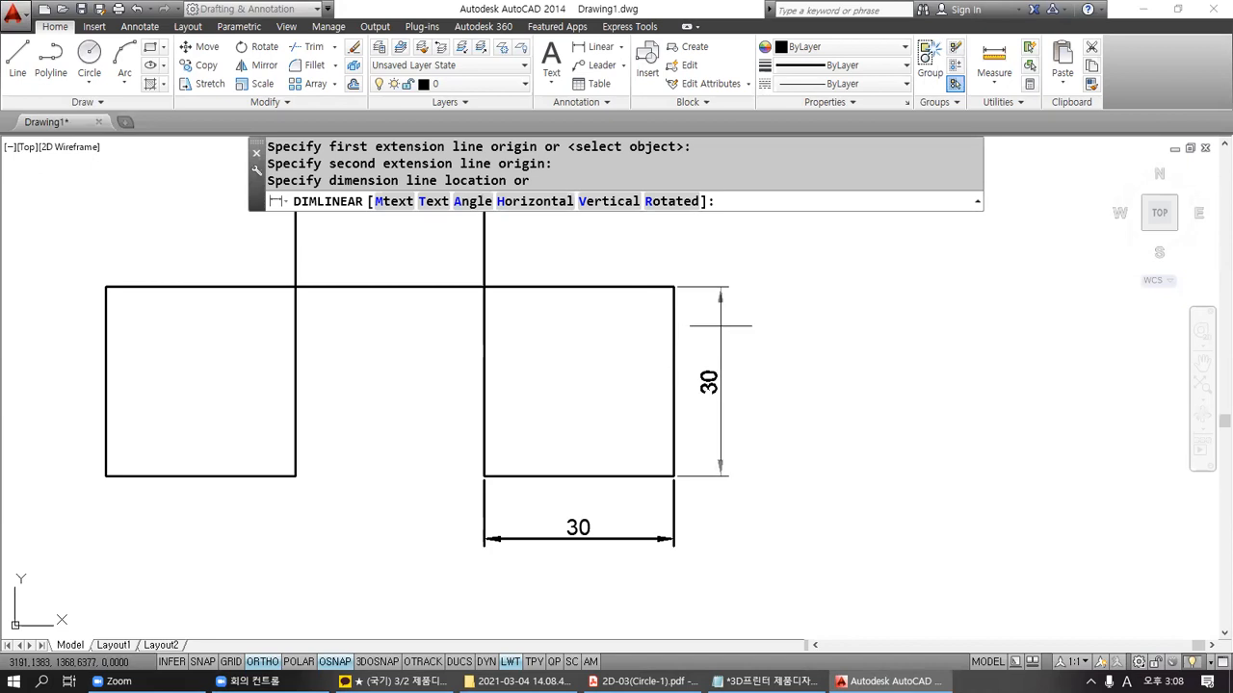
{"action": "left_click", "coordinate": [722, 308]}
{"action": "scroll", "coordinate": [779, 328], "scroll_direction": "down", "scroll_amount": 2}
{"action": "middle_click_drag", "start_coordinate": [779, 327], "coordinate": [809, 453]}
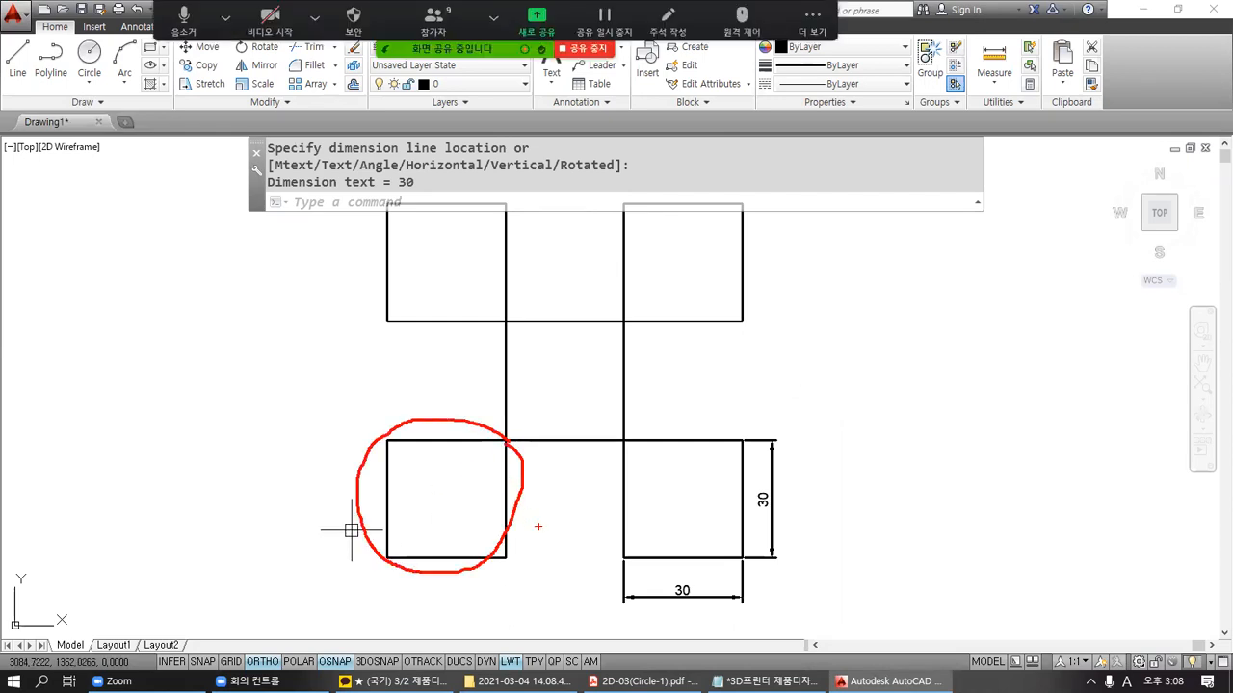
Step: Switch to the exercise PDF in Acrobat Reader and enlarge the circle-and-squares figure to 300% around the lower squares
{"action": "left_click", "coordinate": [644, 681]}
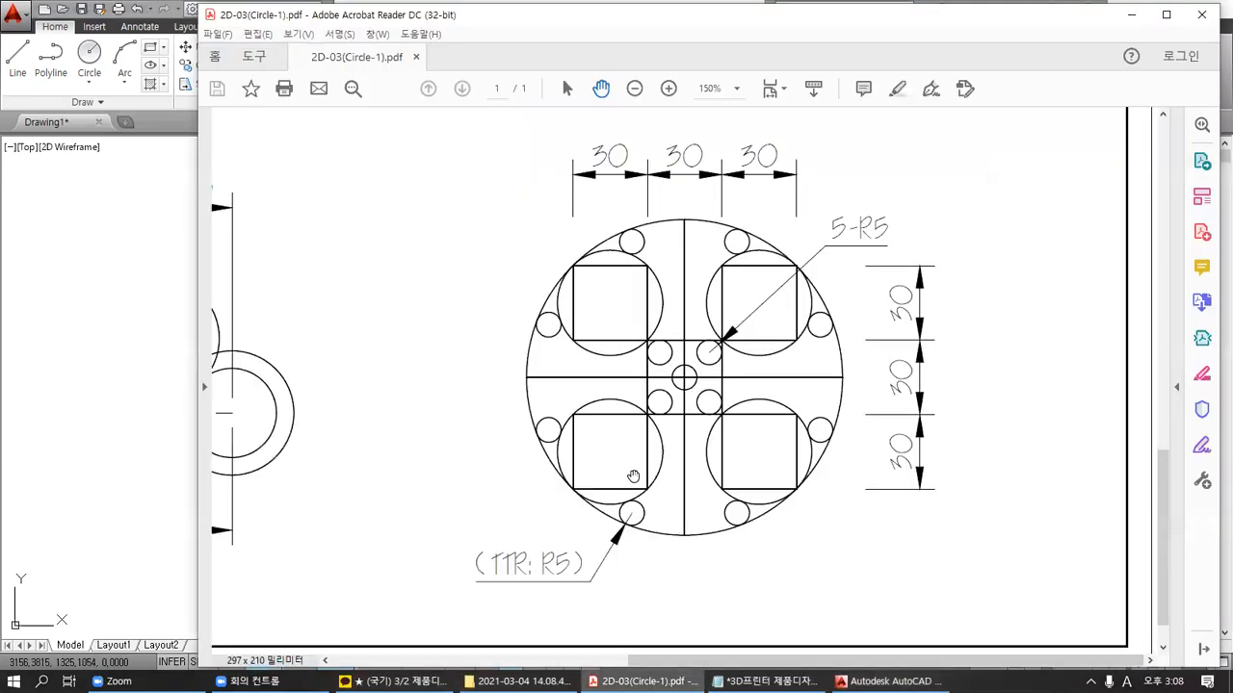
{"action": "scroll", "coordinate": [632, 475], "scroll_direction": "up", "scroll_amount": 2, "text": "ctrl"}
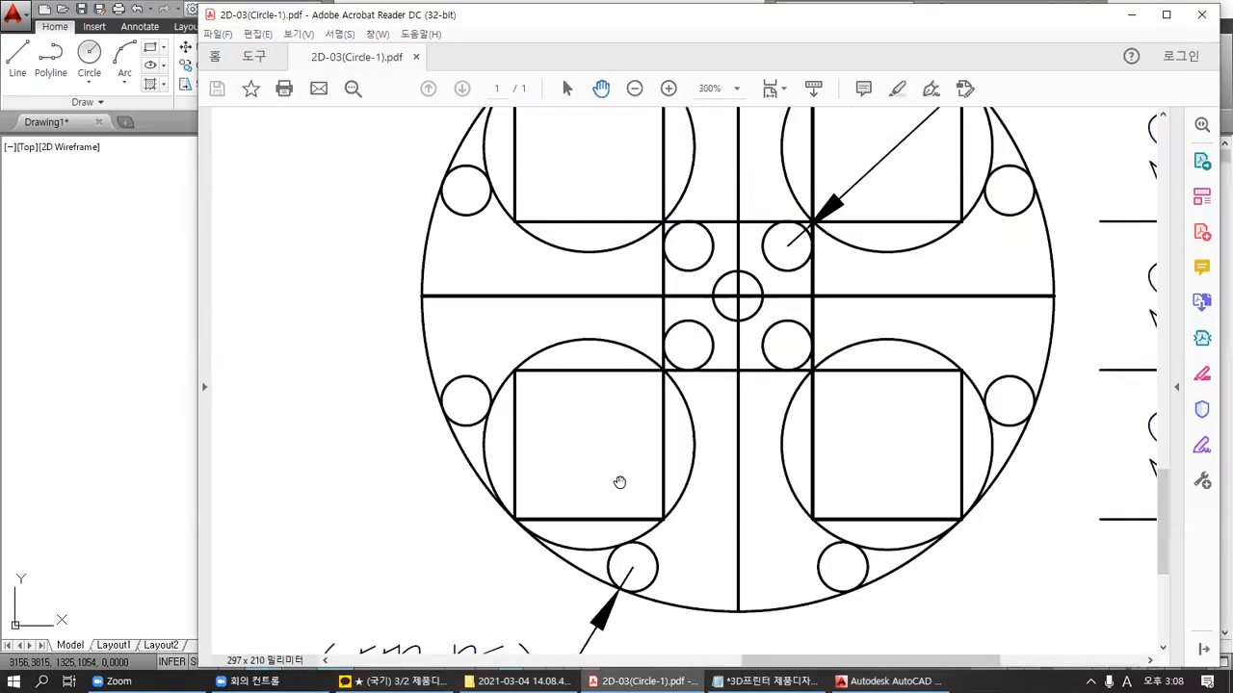
{"action": "key", "text": "ctrl+2"}
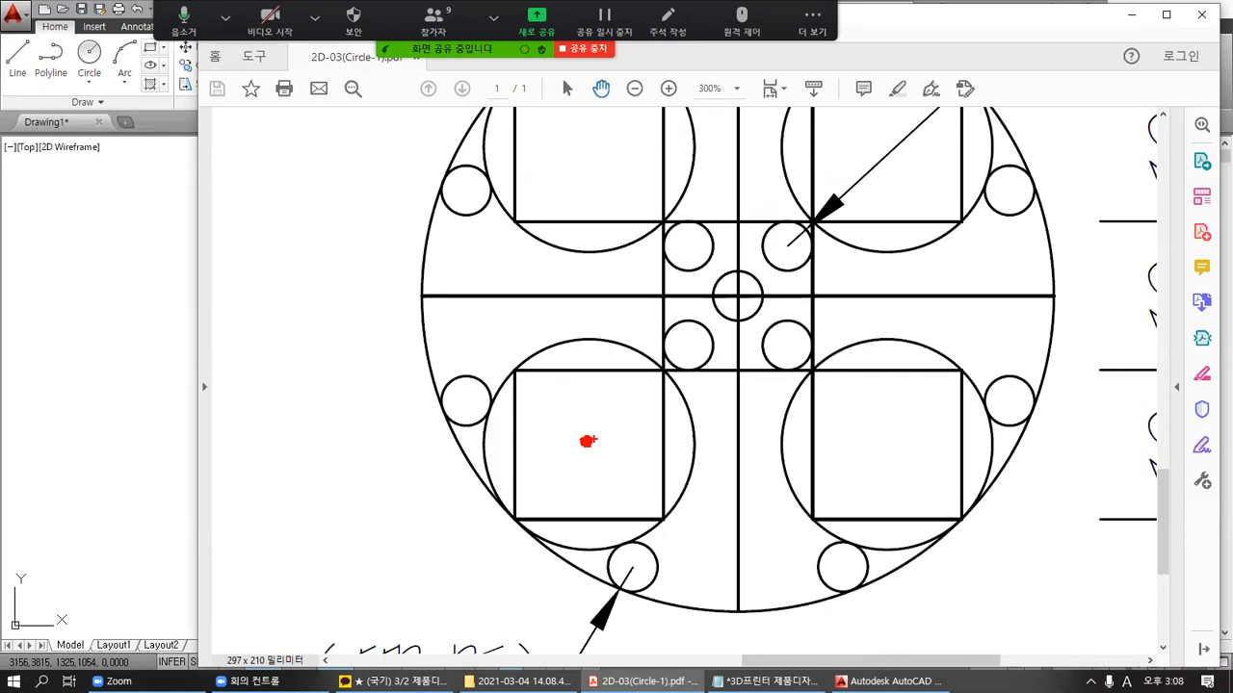
Step: Handwrite the annotations "중심 X", "2P", "3P" and "ttr" beside the enlarged figure
{"action": "mouse_move", "coordinate": [300, 259]}
{"action": "left_mouse_down"}
{"action": "mouse_move", "coordinate": [318, 291]}
{"action": "mouse_move", "coordinate": [385, 281]}
{"action": "mouse_move", "coordinate": [376, 295]}
{"action": "left_mouse_up"}
{"action": "left_click_drag", "start_coordinate": [387, 290], "coordinate": [397, 296]}
{"action": "mouse_move", "coordinate": [405, 260]}
{"action": "left_mouse_down"}
{"action": "mouse_move", "coordinate": [406, 313]}
{"action": "mouse_move", "coordinate": [412, 304]}
{"action": "left_mouse_up"}
{"action": "mouse_move", "coordinate": [482, 270]}
{"action": "left_mouse_down"}
{"action": "mouse_move", "coordinate": [458, 300]}
{"action": "mouse_move", "coordinate": [486, 304]}
{"action": "left_mouse_up"}
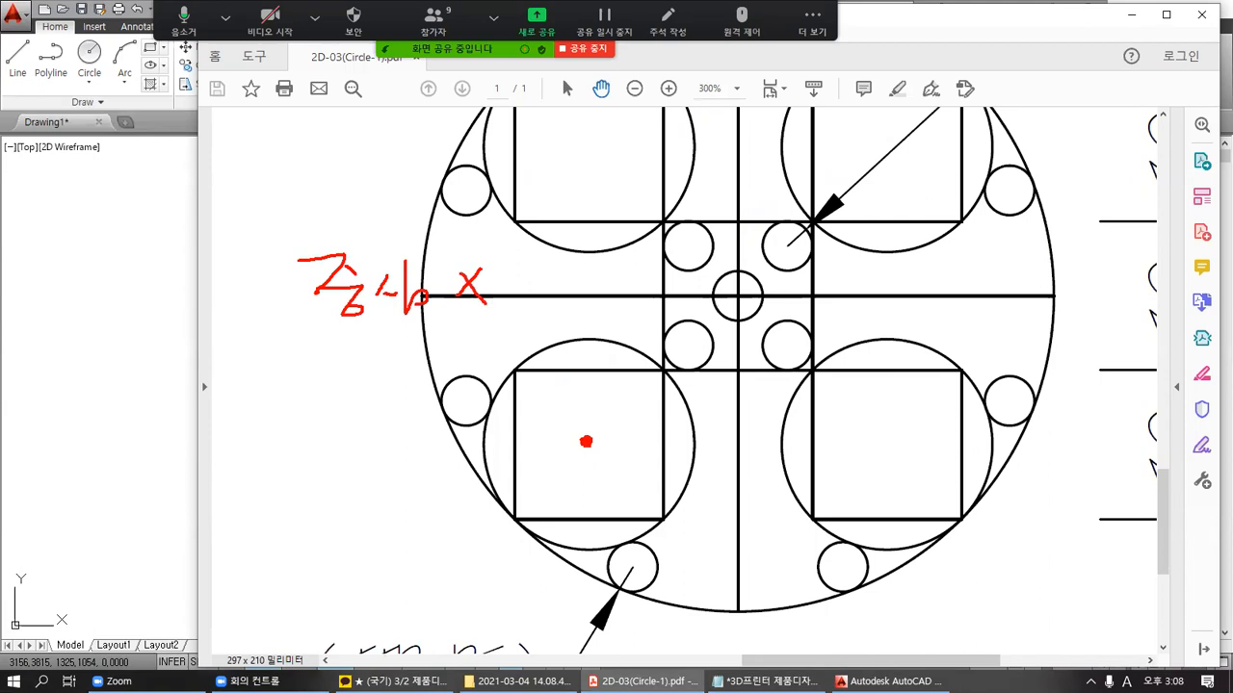
{"action": "mouse_move", "coordinate": [292, 358]}
{"action": "left_mouse_down"}
{"action": "mouse_move", "coordinate": [343, 375]}
{"action": "mouse_move", "coordinate": [347, 393]}
{"action": "mouse_move", "coordinate": [355, 371]}
{"action": "left_mouse_up"}
{"action": "mouse_move", "coordinate": [308, 421]}
{"action": "left_mouse_down"}
{"action": "mouse_move", "coordinate": [327, 433]}
{"action": "mouse_move", "coordinate": [318, 451]}
{"action": "mouse_move", "coordinate": [346, 453]}
{"action": "left_mouse_up"}
{"action": "left_click_drag", "start_coordinate": [349, 422], "coordinate": [358, 420]}
{"action": "left_click_drag", "start_coordinate": [313, 494], "coordinate": [344, 492]}
{"action": "left_click_drag", "start_coordinate": [332, 477], "coordinate": [345, 508]}
{"action": "left_click_drag", "start_coordinate": [344, 493], "coordinate": [376, 492]}
{"action": "mouse_move", "coordinate": [362, 474]}
{"action": "left_mouse_down"}
{"action": "mouse_move", "coordinate": [362, 493]}
{"action": "mouse_move", "coordinate": [393, 478]}
{"action": "left_mouse_up"}
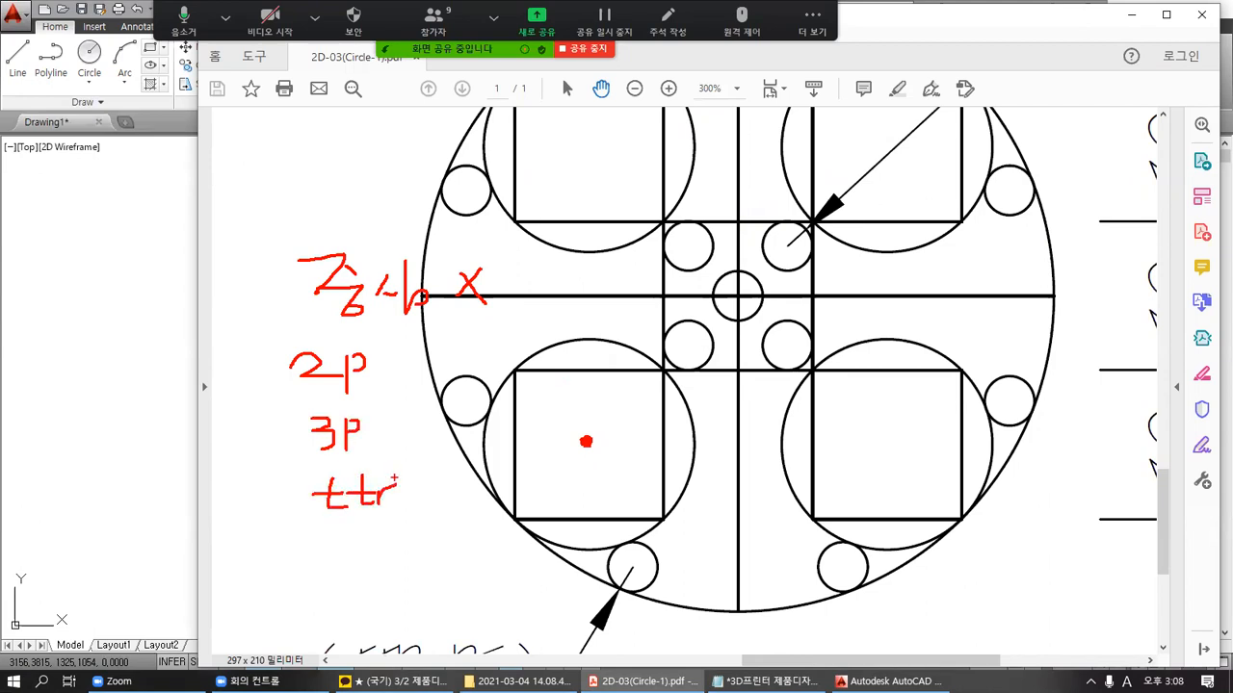
Step: Box the "2P" note and mark the lower-left square's two opposite corners joined by a diagonal
{"action": "mouse_move", "coordinate": [286, 339]}
{"action": "left_mouse_down"}
{"action": "mouse_move", "coordinate": [324, 393]}
{"action": "mouse_move", "coordinate": [372, 397]}
{"action": "left_mouse_up"}
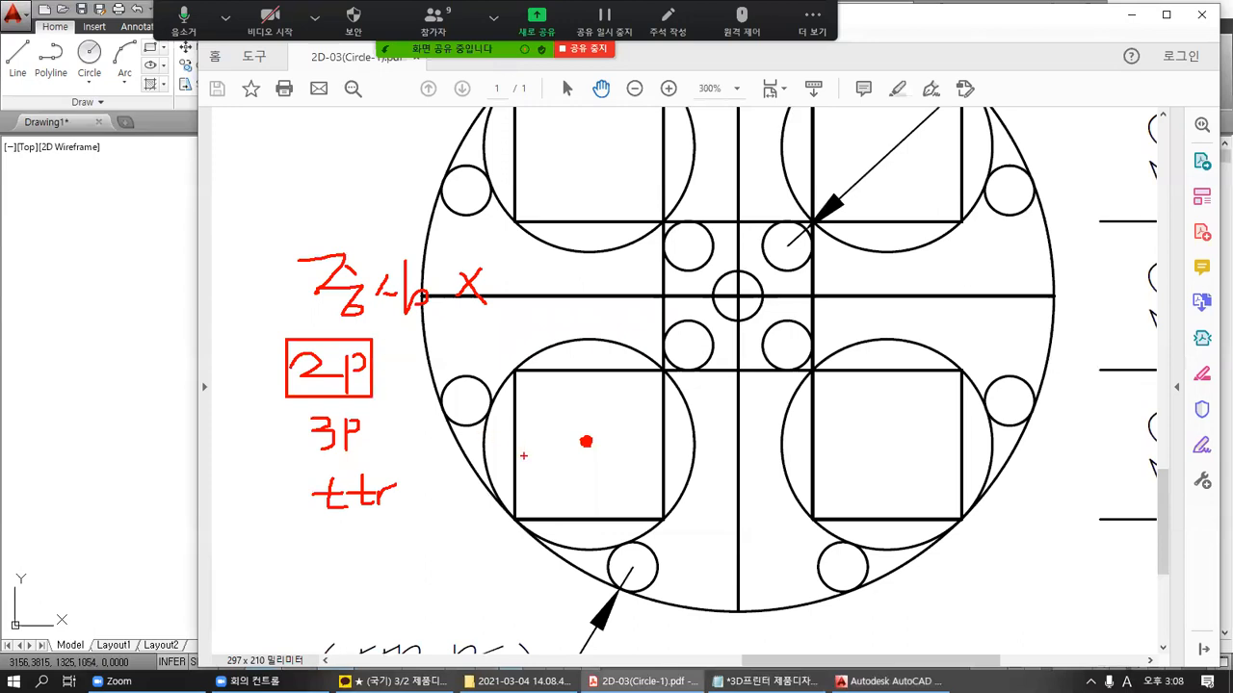
{"action": "mouse_move", "coordinate": [506, 506]}
{"action": "left_mouse_down"}
{"action": "mouse_move", "coordinate": [512, 524]}
{"action": "mouse_move", "coordinate": [536, 529]}
{"action": "left_mouse_up"}
{"action": "mouse_move", "coordinate": [648, 364]}
{"action": "left_mouse_down"}
{"action": "mouse_move", "coordinate": [675, 382]}
{"action": "mouse_move", "coordinate": [518, 512]}
{"action": "left_mouse_up"}
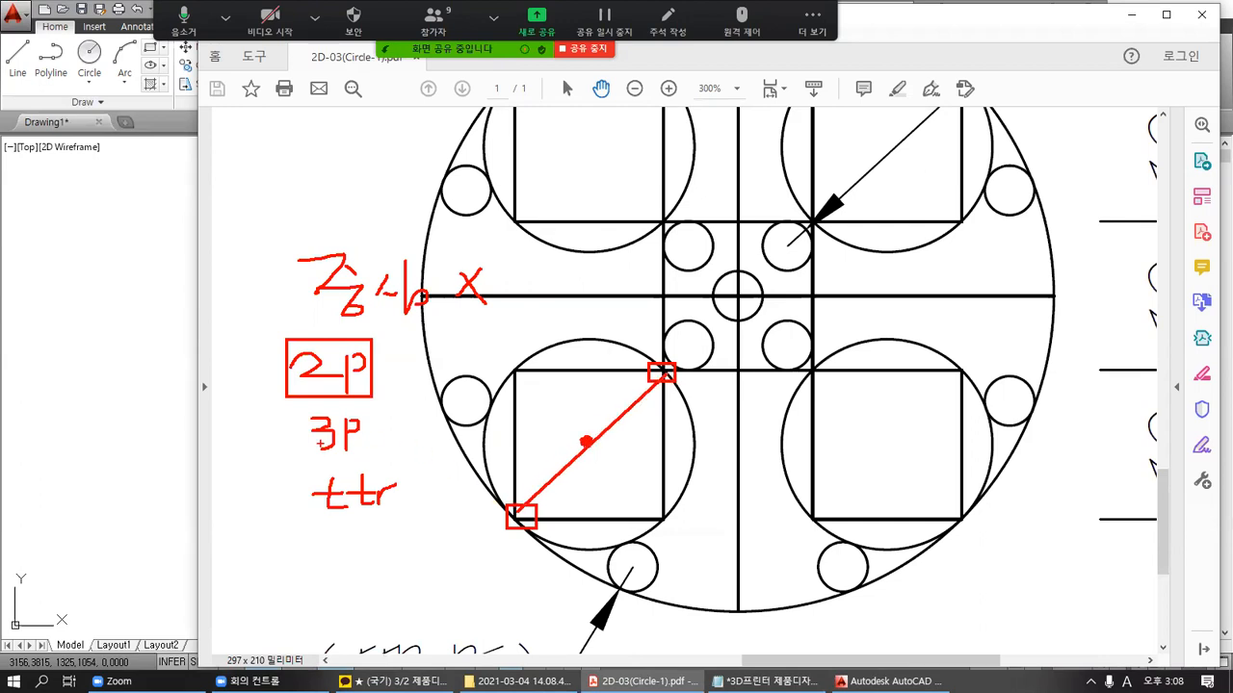
Step: Box the "3P" note, mark the lower-right square's corners, and link the "2P" and "3P" notes with a double arrow
{"action": "mouse_move", "coordinate": [297, 411]}
{"action": "left_mouse_down"}
{"action": "mouse_move", "coordinate": [332, 459]}
{"action": "mouse_move", "coordinate": [374, 409]}
{"action": "left_mouse_up"}
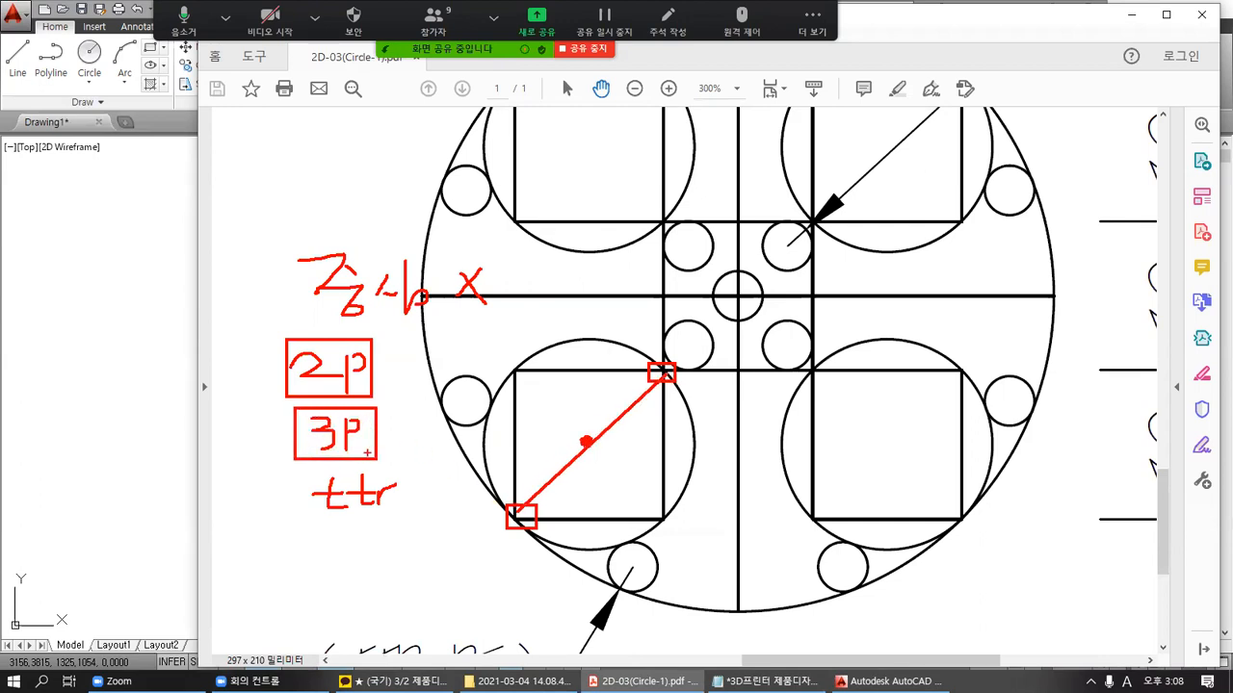
{"action": "left_click_drag", "start_coordinate": [815, 511], "coordinate": [826, 525]}
{"action": "left_click_drag", "start_coordinate": [974, 505], "coordinate": [965, 499]}
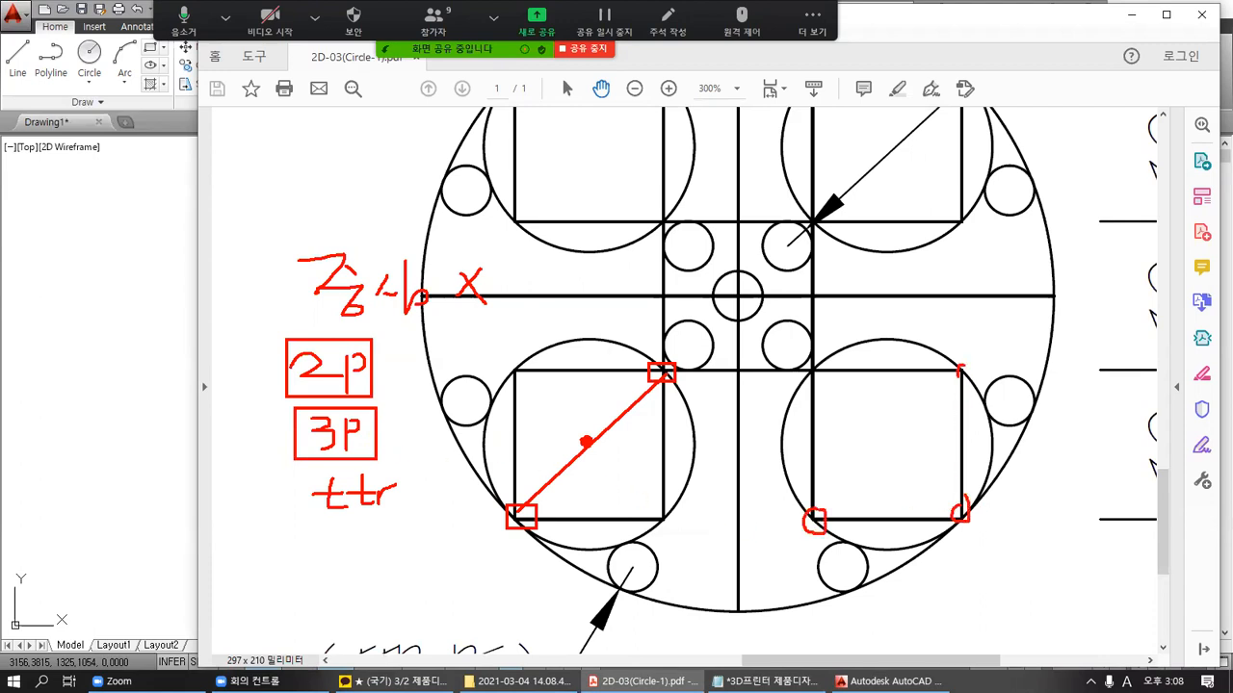
{"action": "left_click_drag", "start_coordinate": [826, 378], "coordinate": [818, 366]}
{"action": "mouse_move", "coordinate": [380, 363]}
{"action": "left_mouse_down"}
{"action": "mouse_move", "coordinate": [400, 365]}
{"action": "mouse_move", "coordinate": [401, 429]}
{"action": "left_mouse_up"}
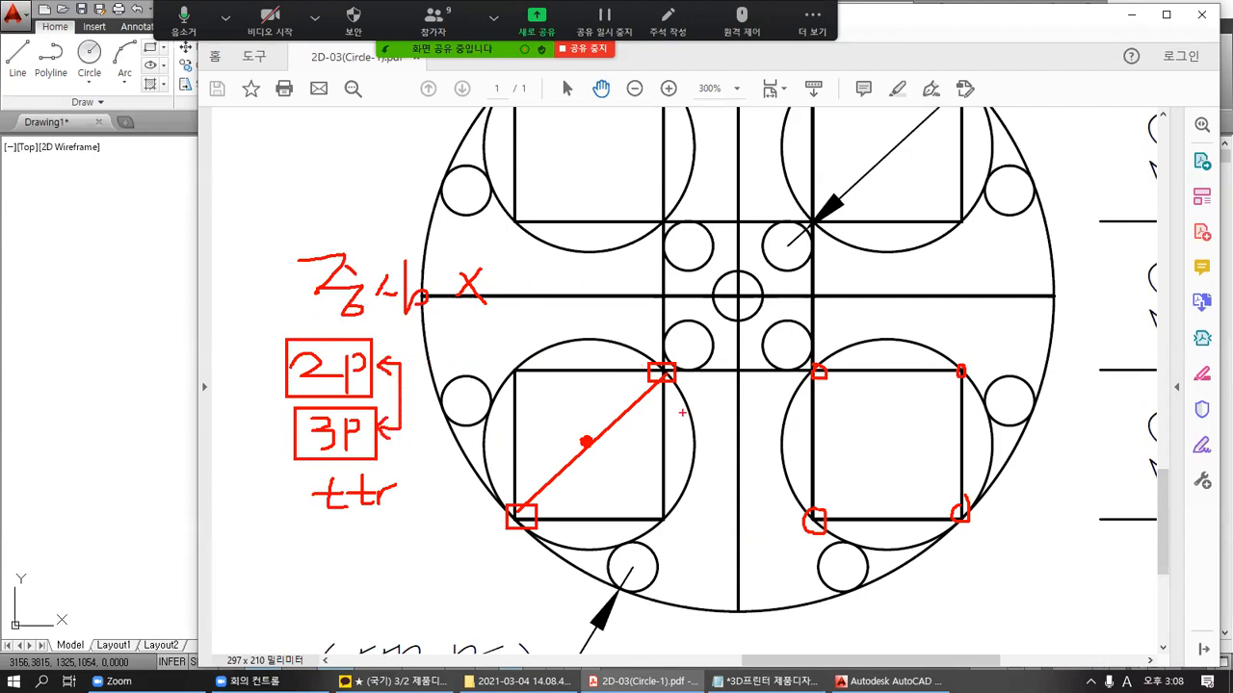
Step: Clear the handwritten annotations from the figure and switch back to the AutoCAD drawing
{"action": "mouse_move", "coordinate": [661, 364]}
{"action": "left_mouse_down"}
{"action": "mouse_move", "coordinate": [539, 349]}
{"action": "mouse_move", "coordinate": [664, 541]}
{"action": "left_mouse_up"}
{"action": "mouse_move", "coordinate": [924, 352]}
{"action": "left_mouse_down"}
{"action": "mouse_move", "coordinate": [805, 470]}
{"action": "mouse_move", "coordinate": [933, 387]}
{"action": "mouse_move", "coordinate": [926, 375]}
{"action": "left_mouse_up"}
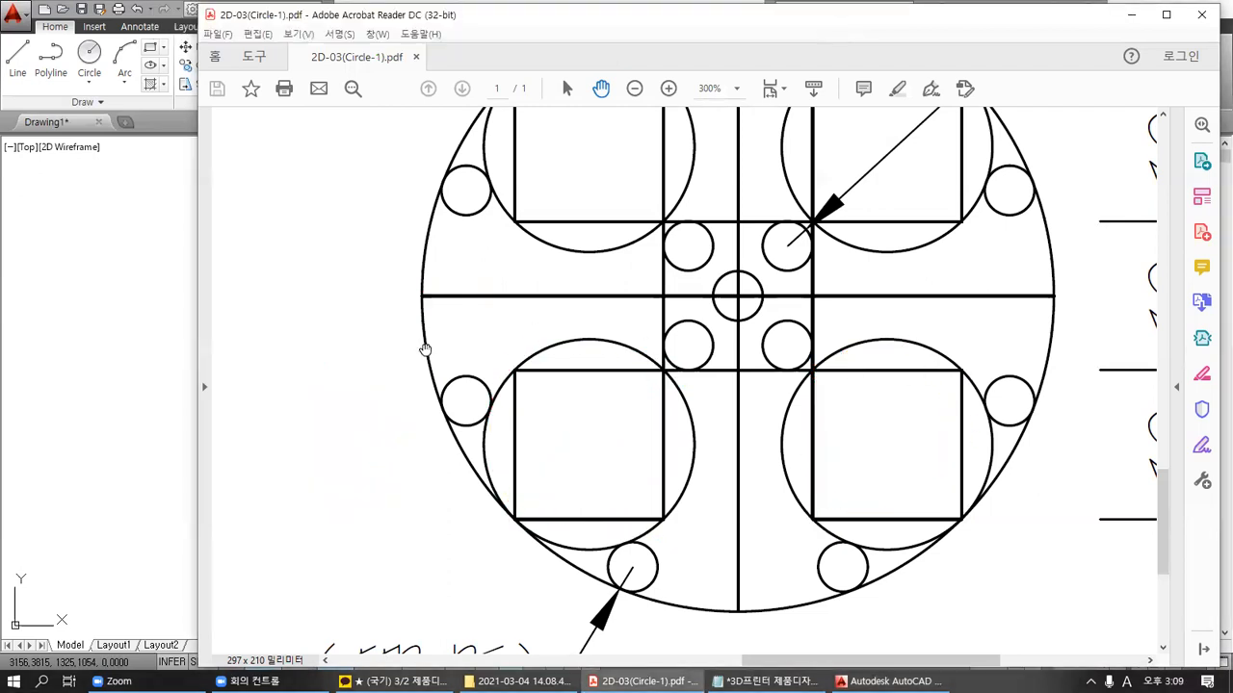
{"action": "key", "text": "alt+Tab"}
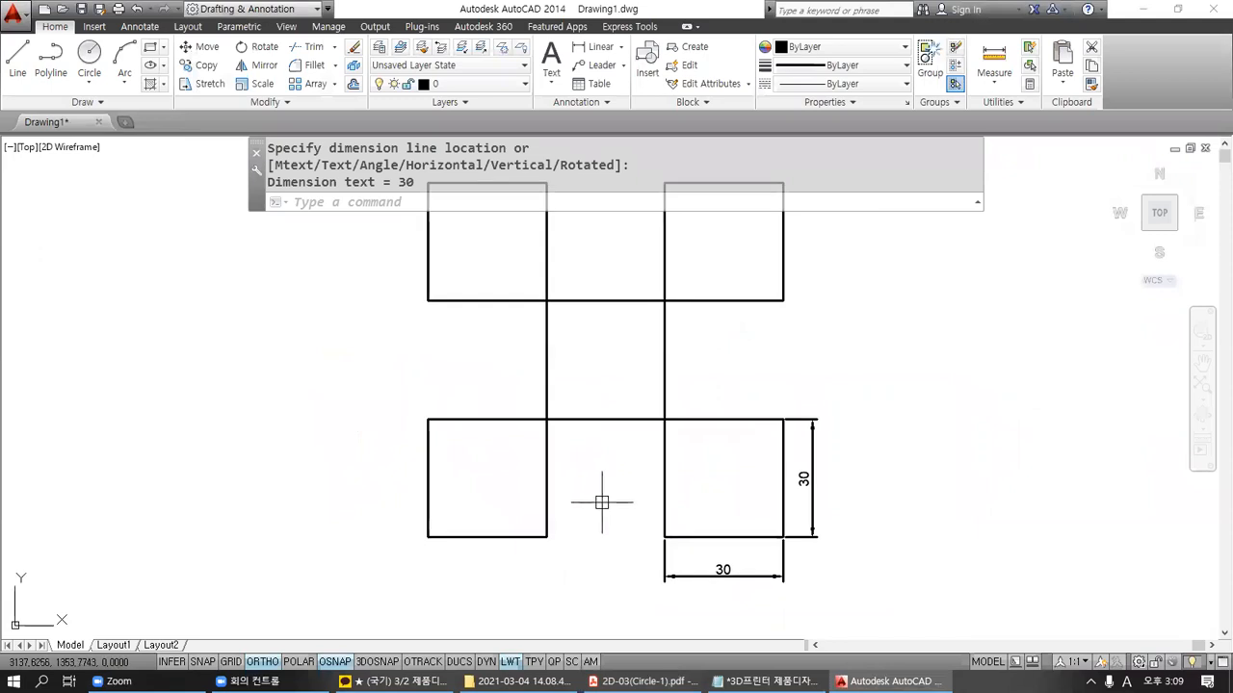
Step: Draw a 2P circle around the lower-left square, using its lower-left and upper-right corners as the diameter ends
{"action": "key", "text": "Escape"}
{"action": "key", "text": "Escape"}
{"action": "type", "text": "c"}
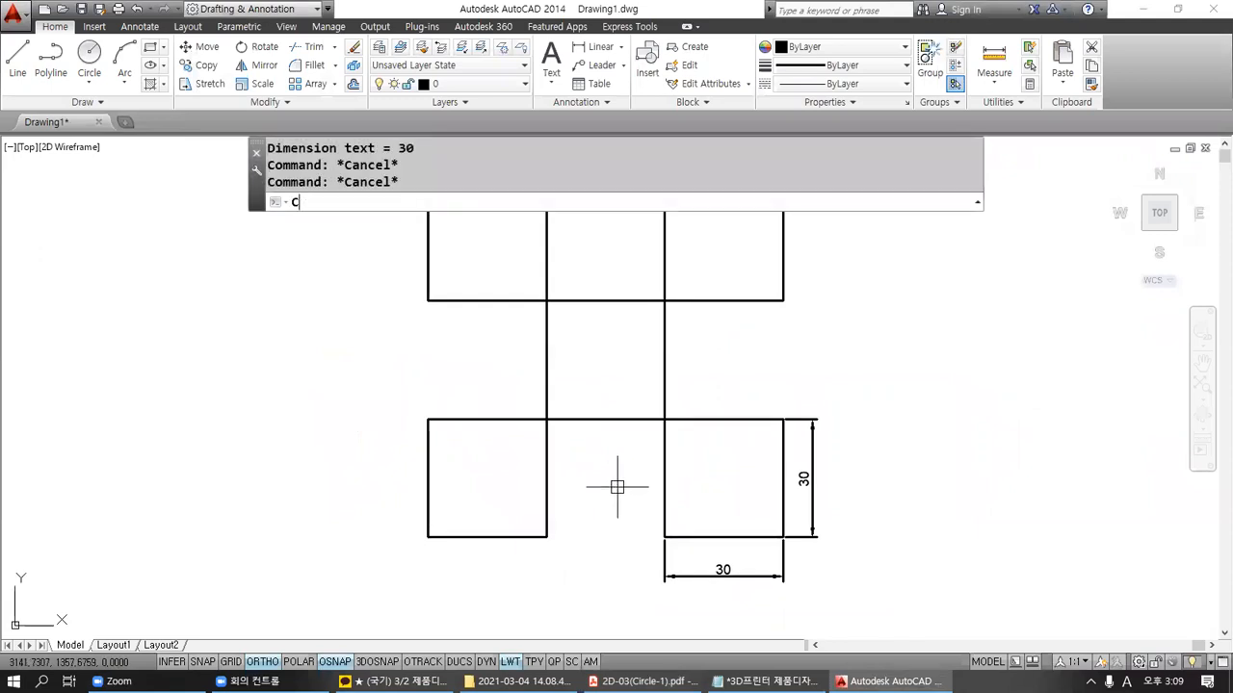
{"action": "key", "text": "Return"}
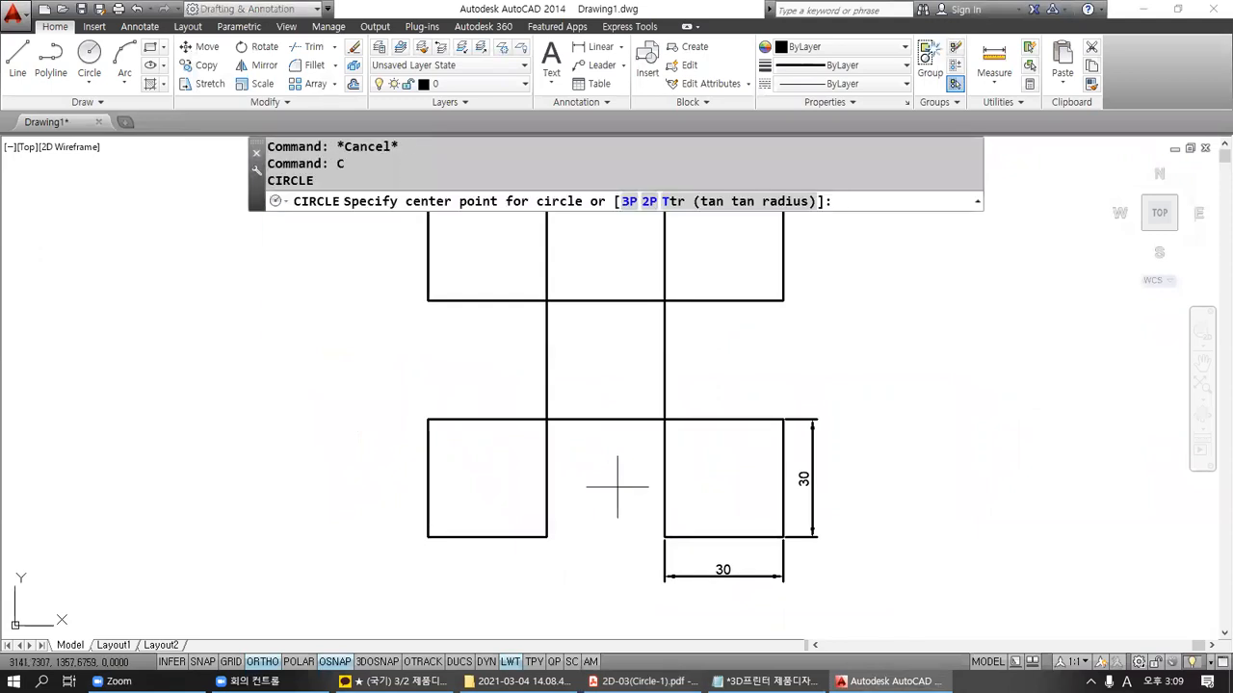
{"action": "left_click", "coordinate": [648, 202]}
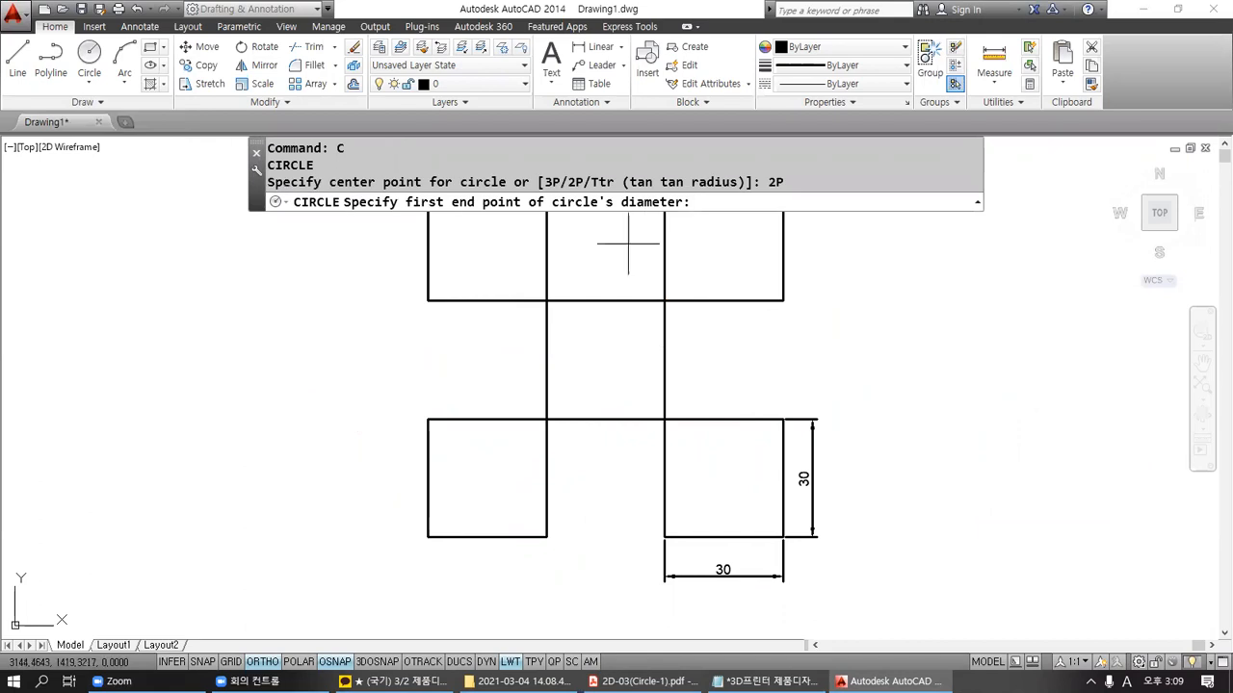
{"action": "left_click", "coordinate": [437, 534]}
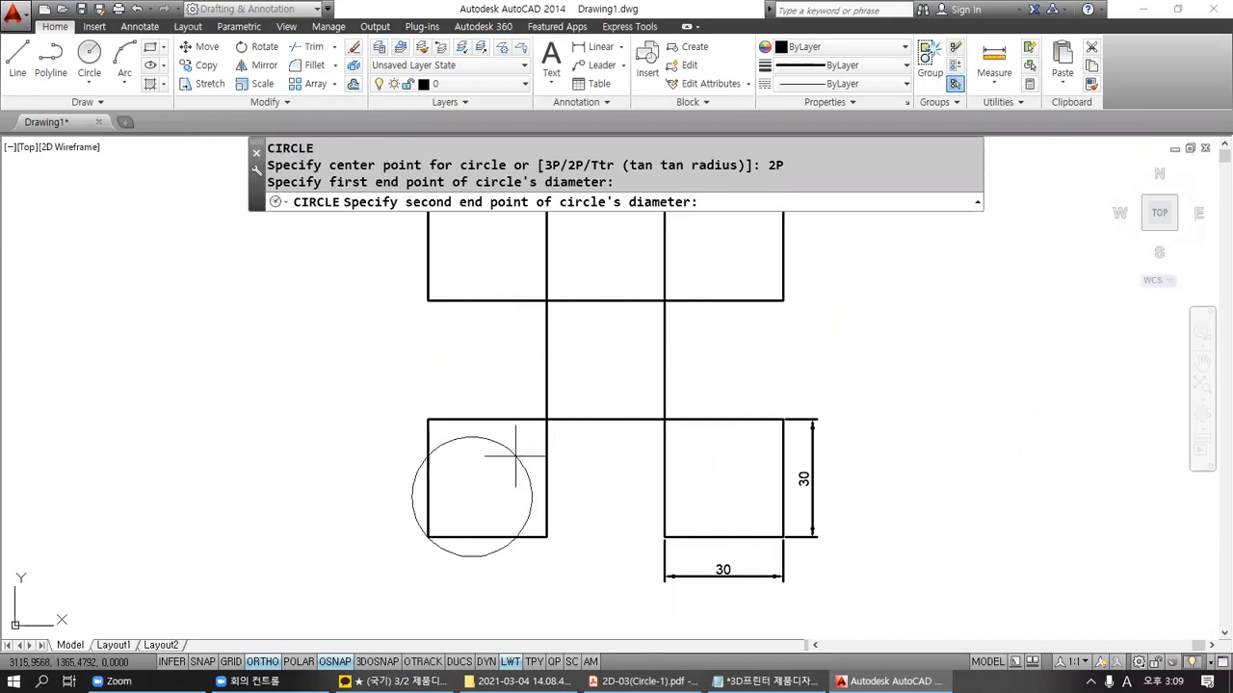
{"action": "left_click", "coordinate": [546, 420]}
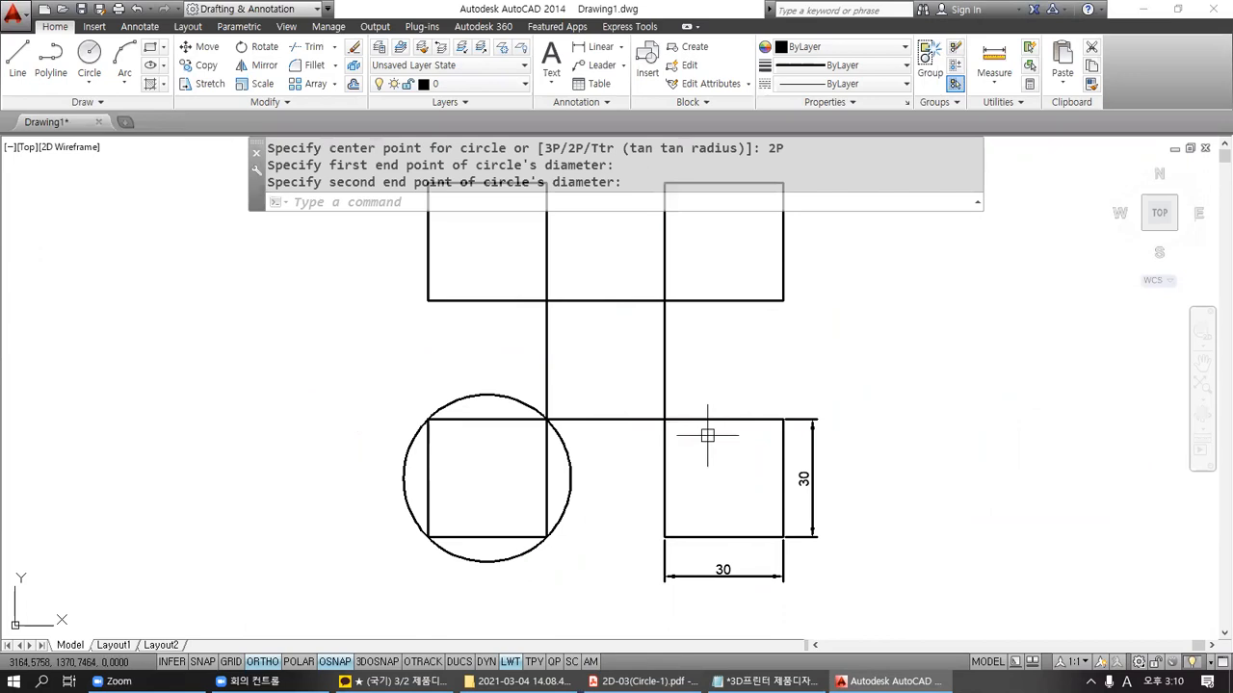
Step: Draw a 3P circle around the lower-right square through its upper-left, lower-left and lower-right corners
{"action": "key", "text": "Return"}
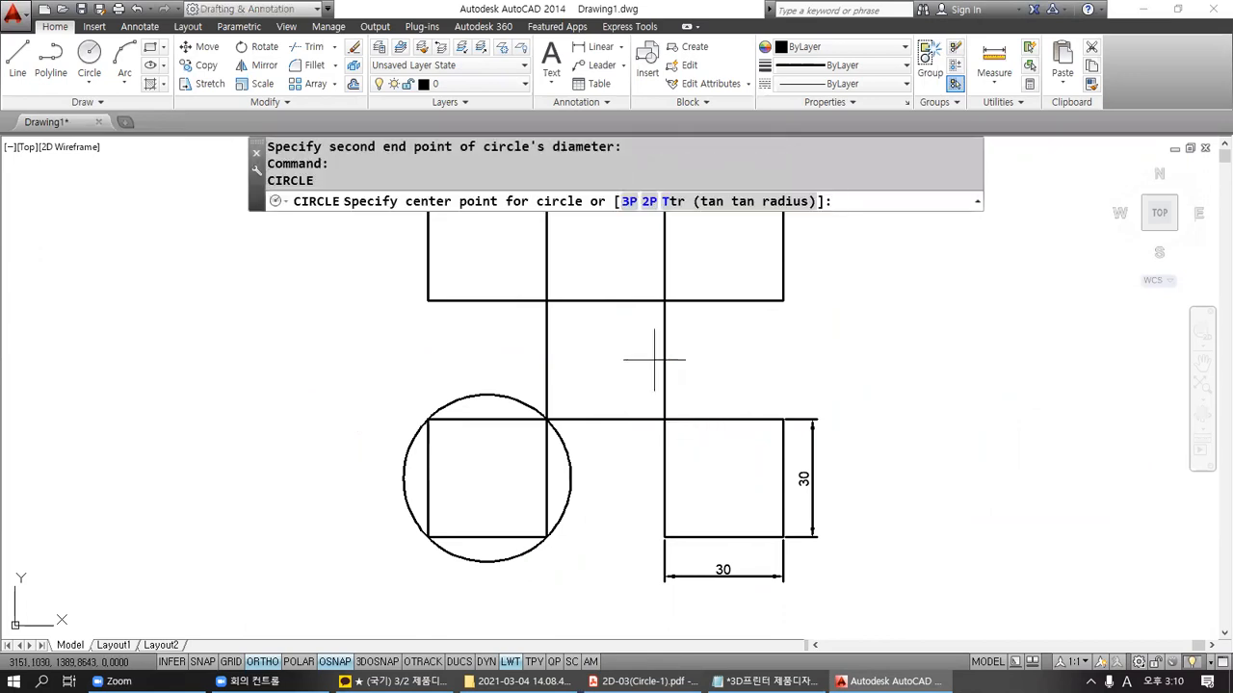
{"action": "left_click", "coordinate": [628, 202]}
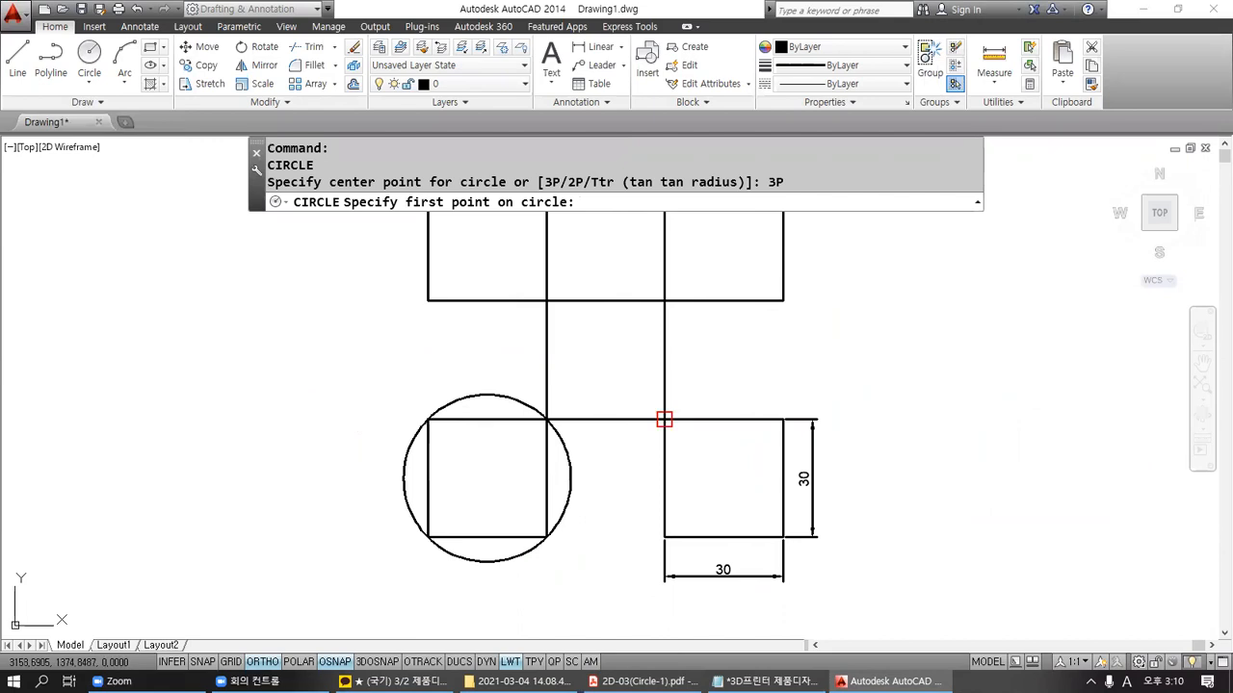
{"action": "left_click", "coordinate": [665, 419]}
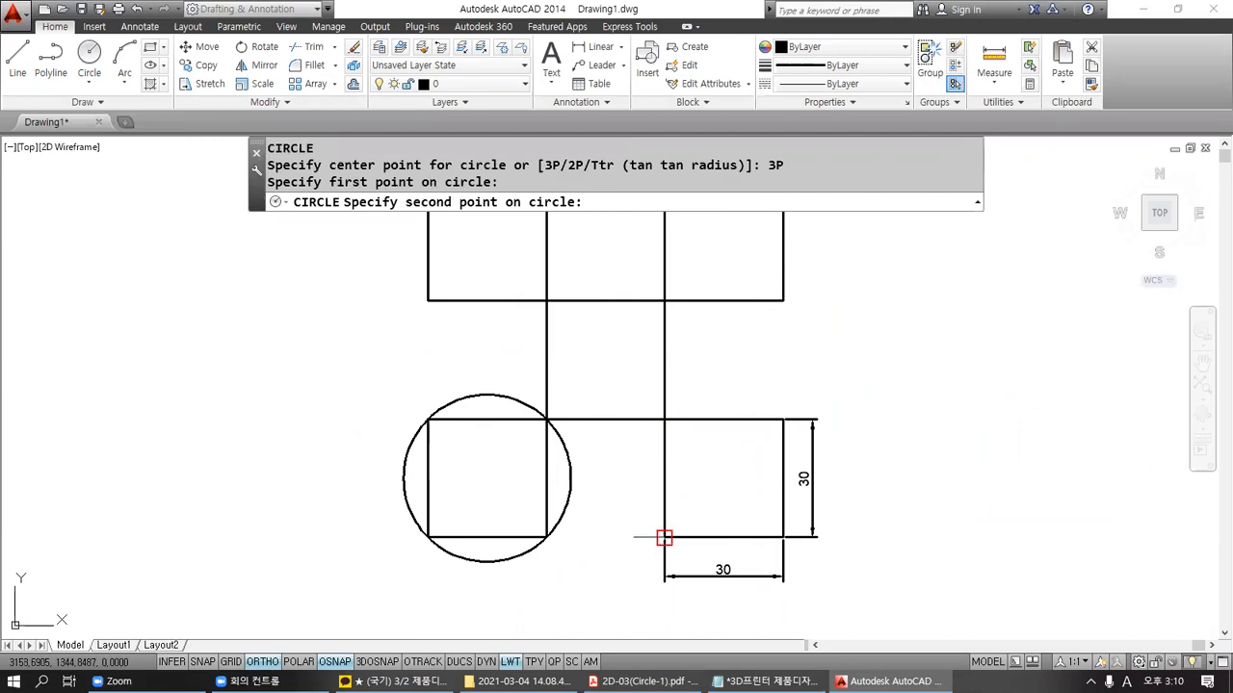
{"action": "left_click", "coordinate": [664, 537]}
{"action": "left_click", "coordinate": [782, 536]}
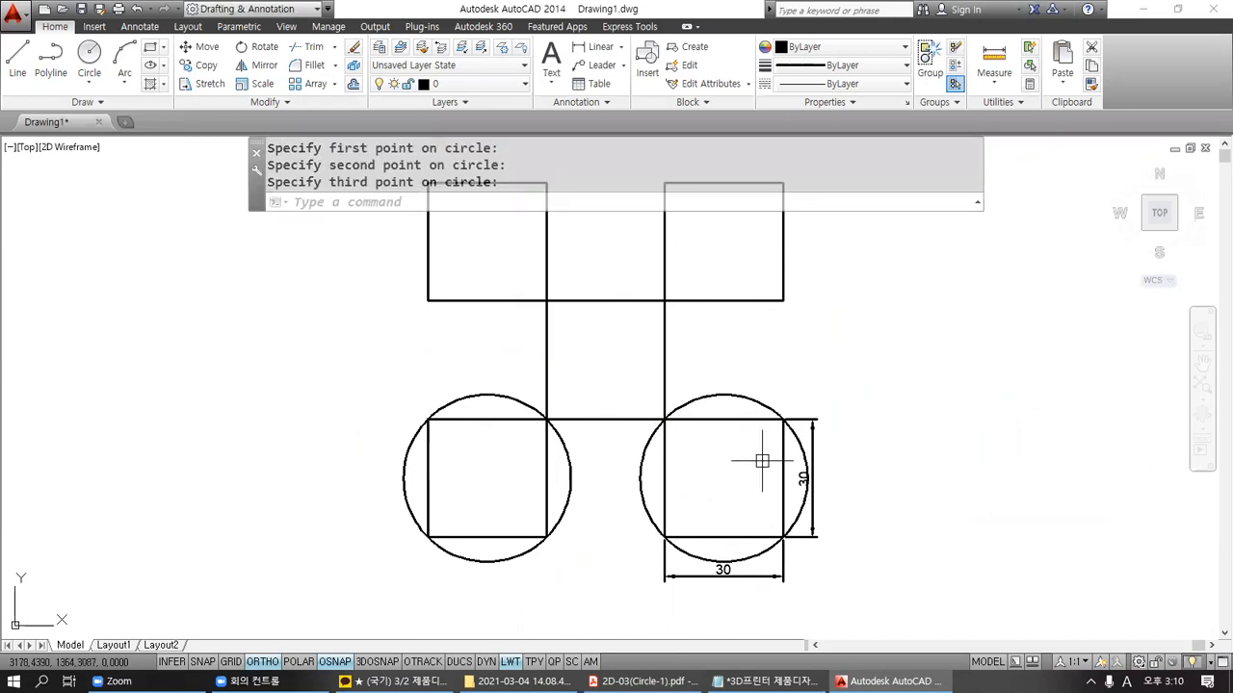
Step: Draw a 3P circle around the upper-right square through its lower-left, lower-right and upper-right corners
{"action": "middle_click_drag", "start_coordinate": [715, 352], "coordinate": [703, 449]}
{"action": "key", "text": "Return"}
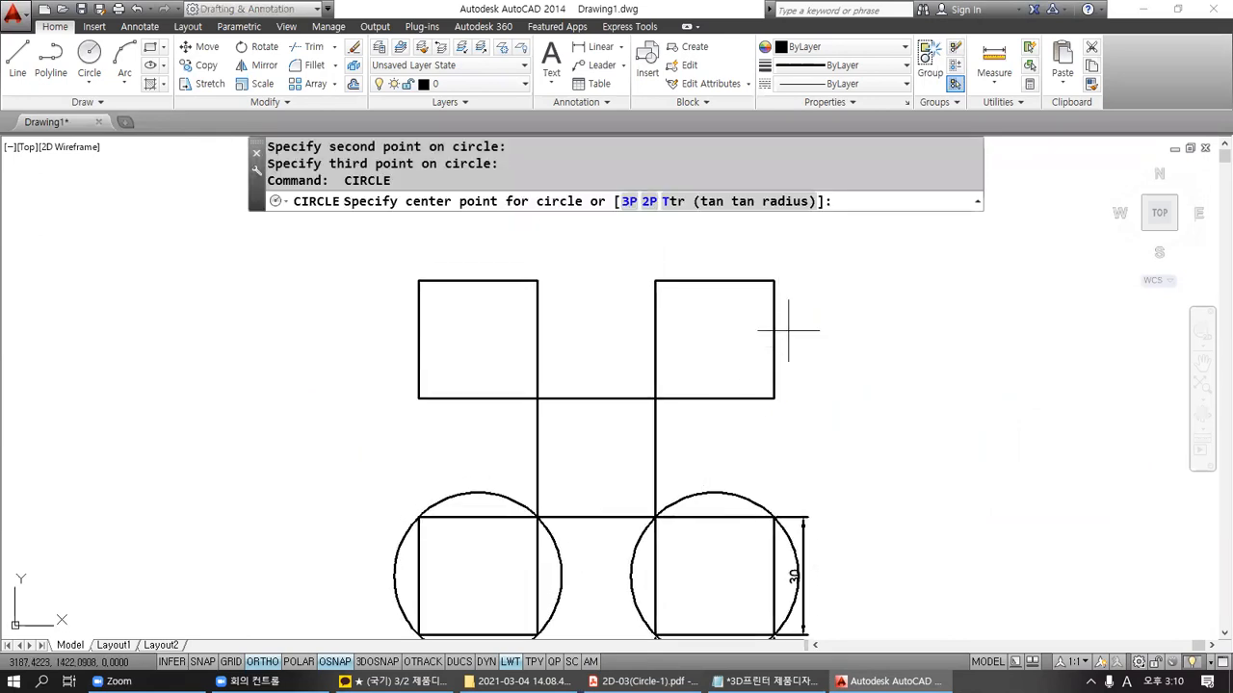
{"action": "left_click", "coordinate": [628, 202]}
{"action": "left_click", "coordinate": [655, 398]}
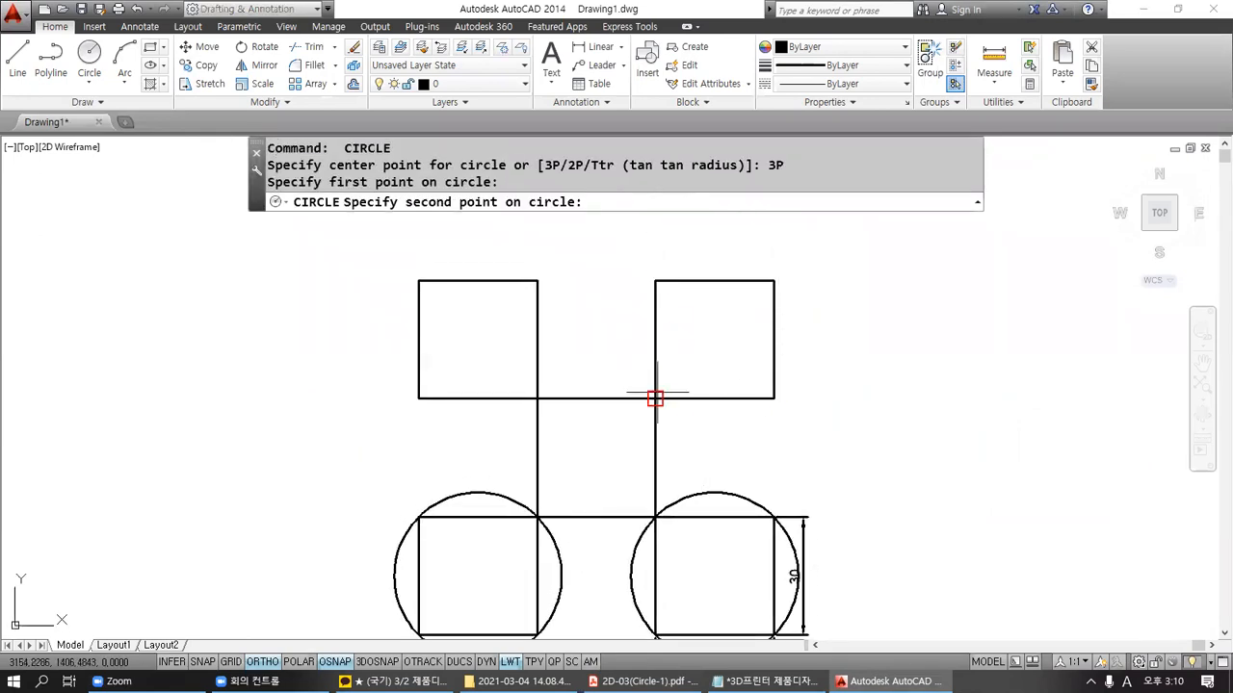
{"action": "left_click", "coordinate": [774, 398]}
{"action": "left_click", "coordinate": [773, 281]}
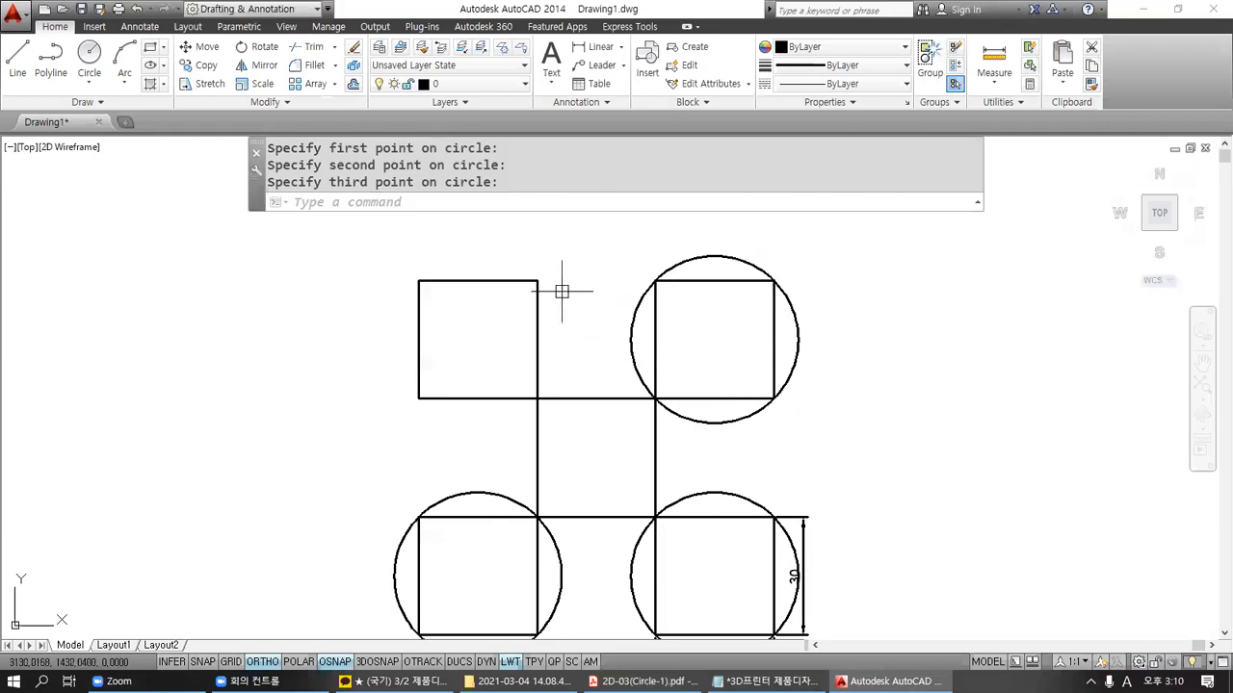
Step: Draw a 3P circle around the upper-left square through its upper-right, lower-right and lower-left corners
{"action": "key", "text": "Return"}
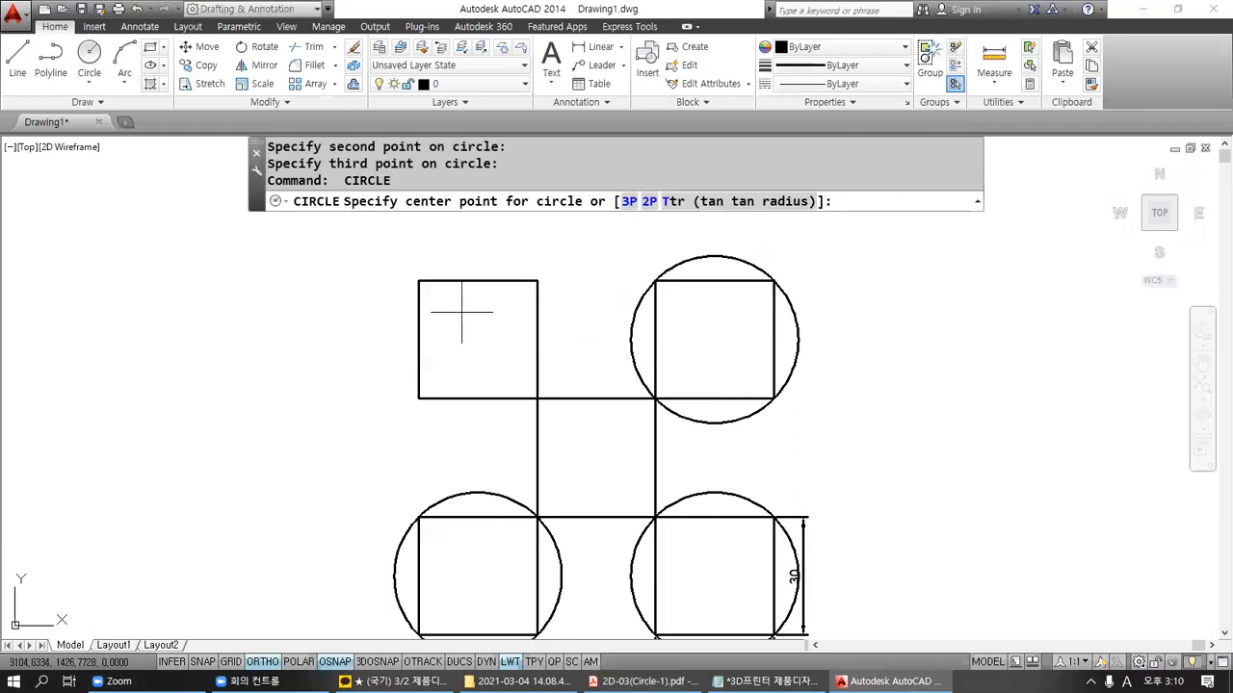
{"action": "left_click", "coordinate": [629, 201]}
{"action": "left_click", "coordinate": [537, 281]}
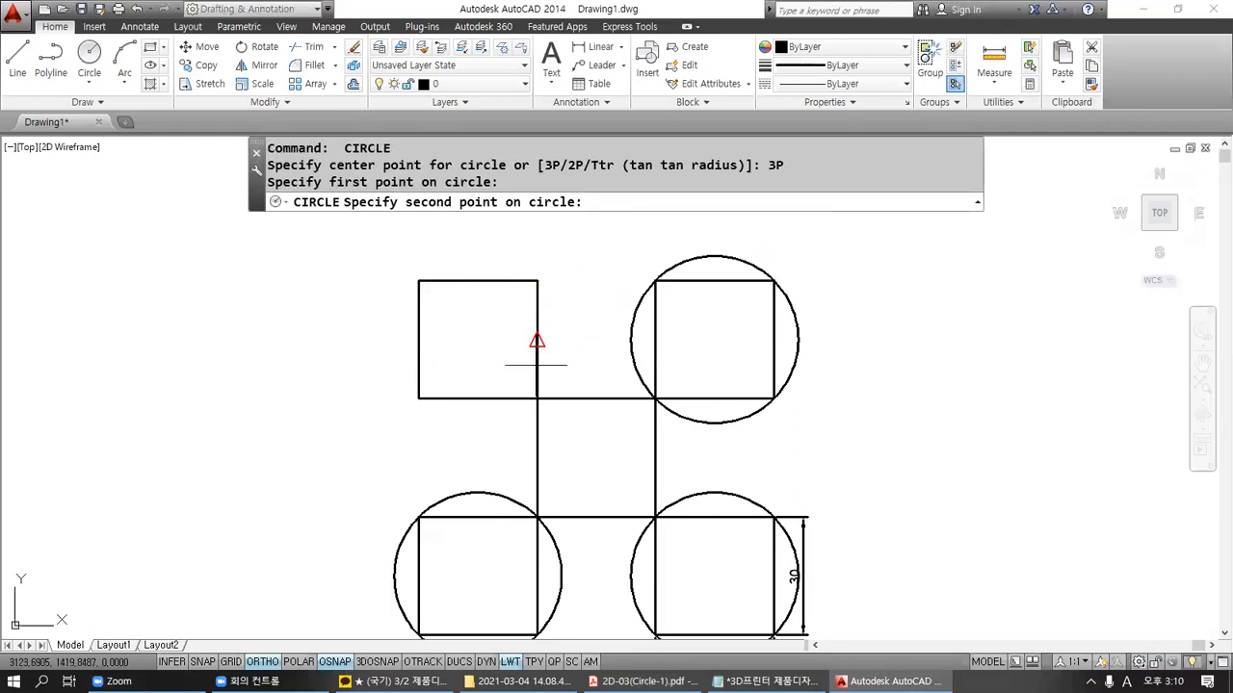
{"action": "left_click", "coordinate": [537, 398]}
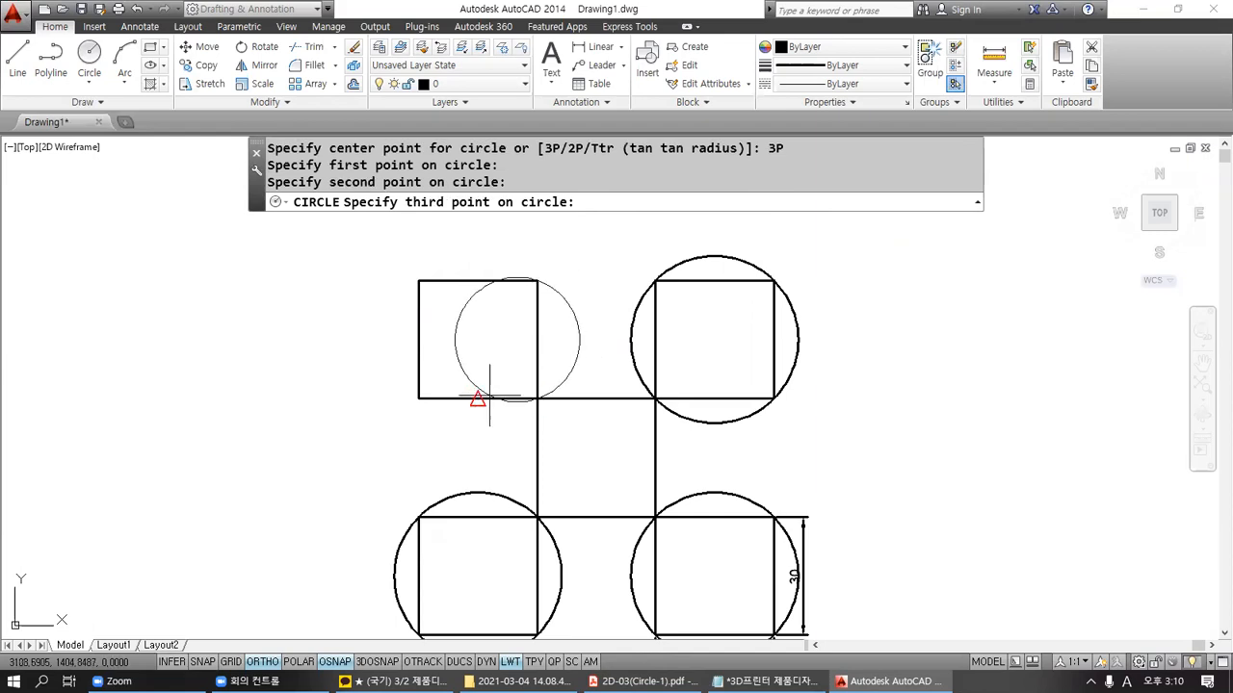
{"action": "left_click", "coordinate": [418, 397]}
Step: Annotate the figure by hand with an enclosing outline, boxes on its outer lower-left and upper-right corners, and the note "2P"
{"action": "scroll", "coordinate": [564, 410], "scroll_direction": "down", "scroll_amount": 2}
{"action": "middle_click_drag", "start_coordinate": [564, 413], "coordinate": [503, 380]}
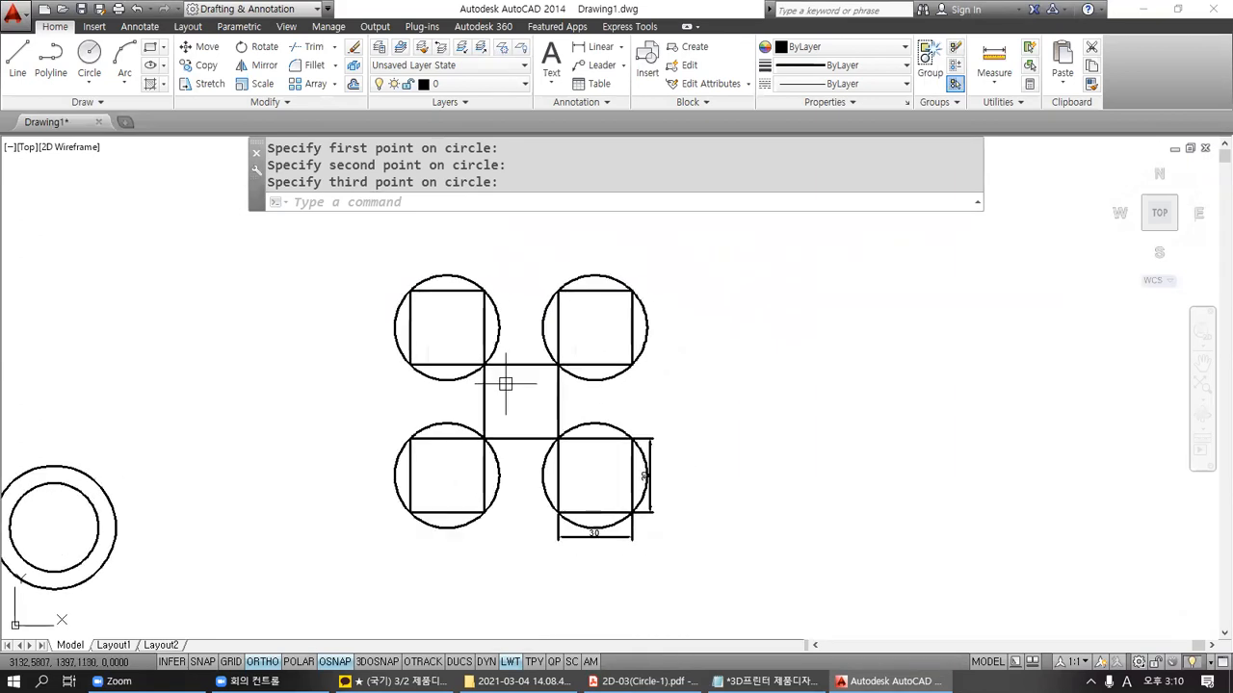
{"action": "mouse_move", "coordinate": [412, 515]}
{"action": "left_mouse_down"}
{"action": "mouse_move", "coordinate": [450, 527]}
{"action": "mouse_move", "coordinate": [599, 517]}
{"action": "mouse_move", "coordinate": [649, 456]}
{"action": "mouse_move", "coordinate": [636, 303]}
{"action": "mouse_move", "coordinate": [532, 258]}
{"action": "mouse_move", "coordinate": [404, 292]}
{"action": "mouse_move", "coordinate": [378, 448]}
{"action": "mouse_move", "coordinate": [410, 515]}
{"action": "mouse_move", "coordinate": [430, 525]}
{"action": "left_mouse_up"}
{"action": "left_click_drag", "start_coordinate": [632, 282], "coordinate": [638, 294]}
{"action": "mouse_move", "coordinate": [661, 271]}
{"action": "left_mouse_down"}
{"action": "mouse_move", "coordinate": [688, 284]}
{"action": "mouse_move", "coordinate": [692, 300]}
{"action": "mouse_move", "coordinate": [708, 281]}
{"action": "left_mouse_up"}
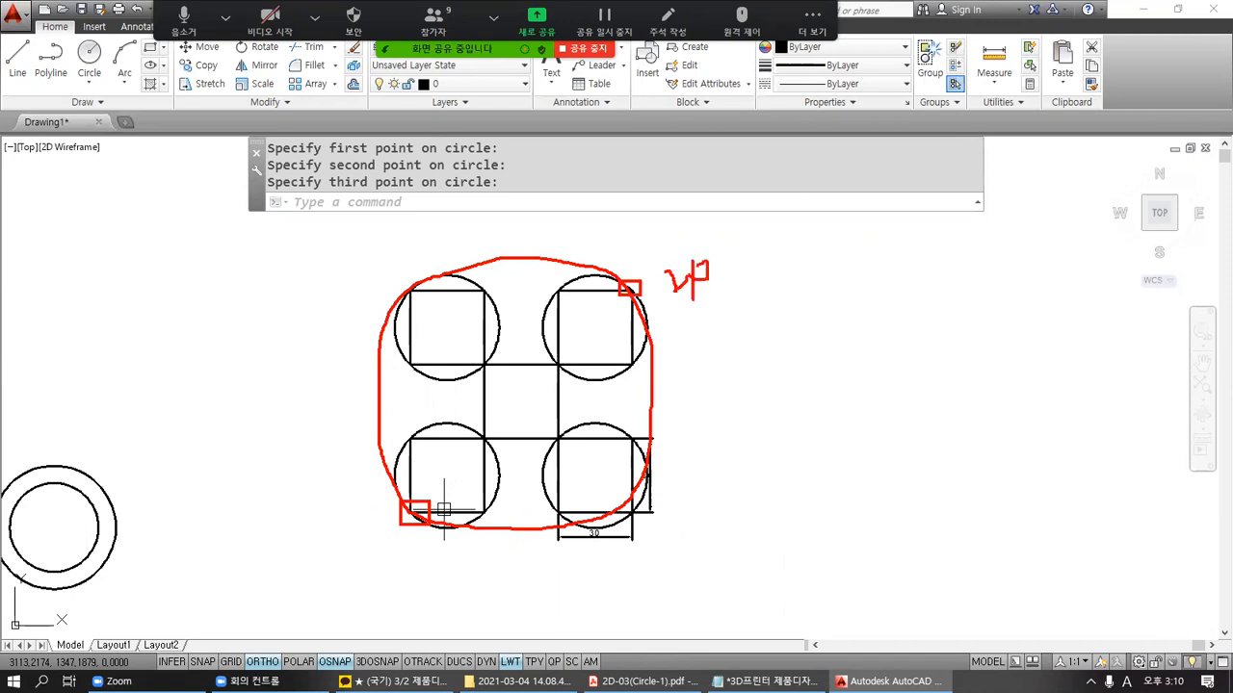
Step: Box all four outer corners of the figure by hand as candidate circle points, and clear the annotations
{"action": "left_click_drag", "start_coordinate": [399, 498], "coordinate": [434, 528]}
{"action": "left_click_drag", "start_coordinate": [624, 502], "coordinate": [642, 521]}
{"action": "mouse_move", "coordinate": [622, 280]}
{"action": "left_mouse_down"}
{"action": "mouse_move", "coordinate": [637, 297]}
{"action": "mouse_move", "coordinate": [622, 281]}
{"action": "left_mouse_up"}
{"action": "mouse_move", "coordinate": [401, 285]}
{"action": "left_mouse_down"}
{"action": "mouse_move", "coordinate": [418, 300]}
{"action": "mouse_move", "coordinate": [409, 289]}
{"action": "left_mouse_up"}
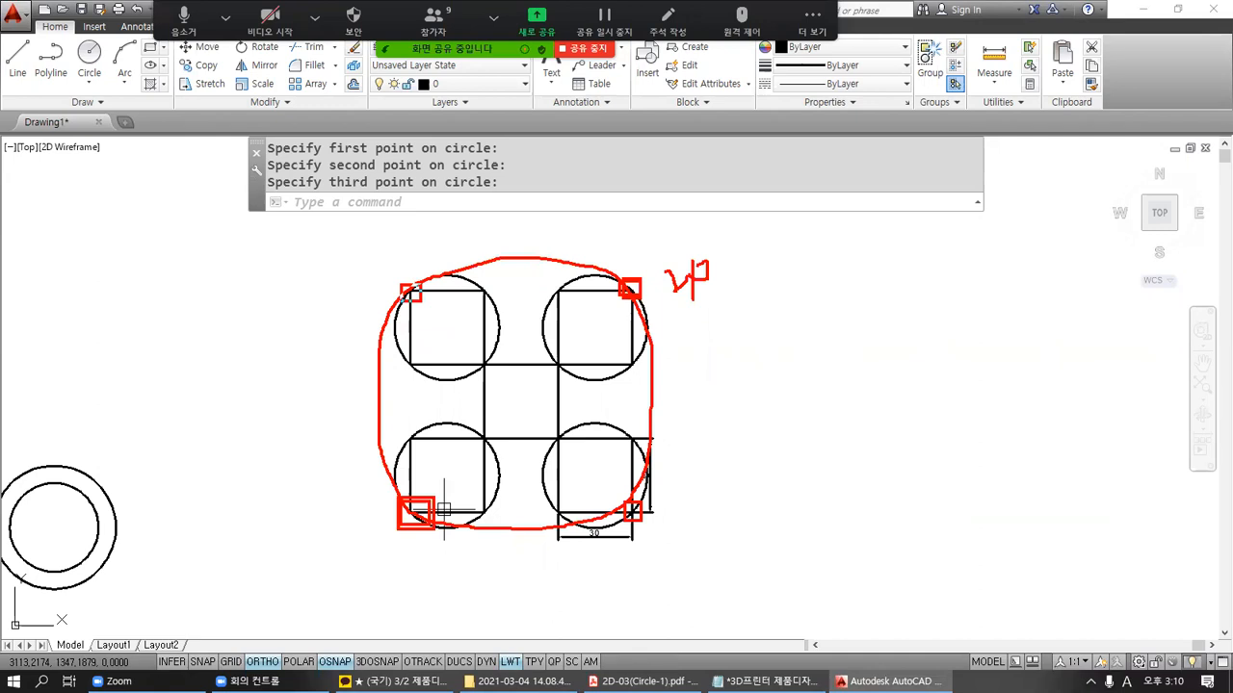
{"action": "left_click_drag", "start_coordinate": [365, 239], "coordinate": [403, 258]}
{"action": "key", "text": "Escape"}
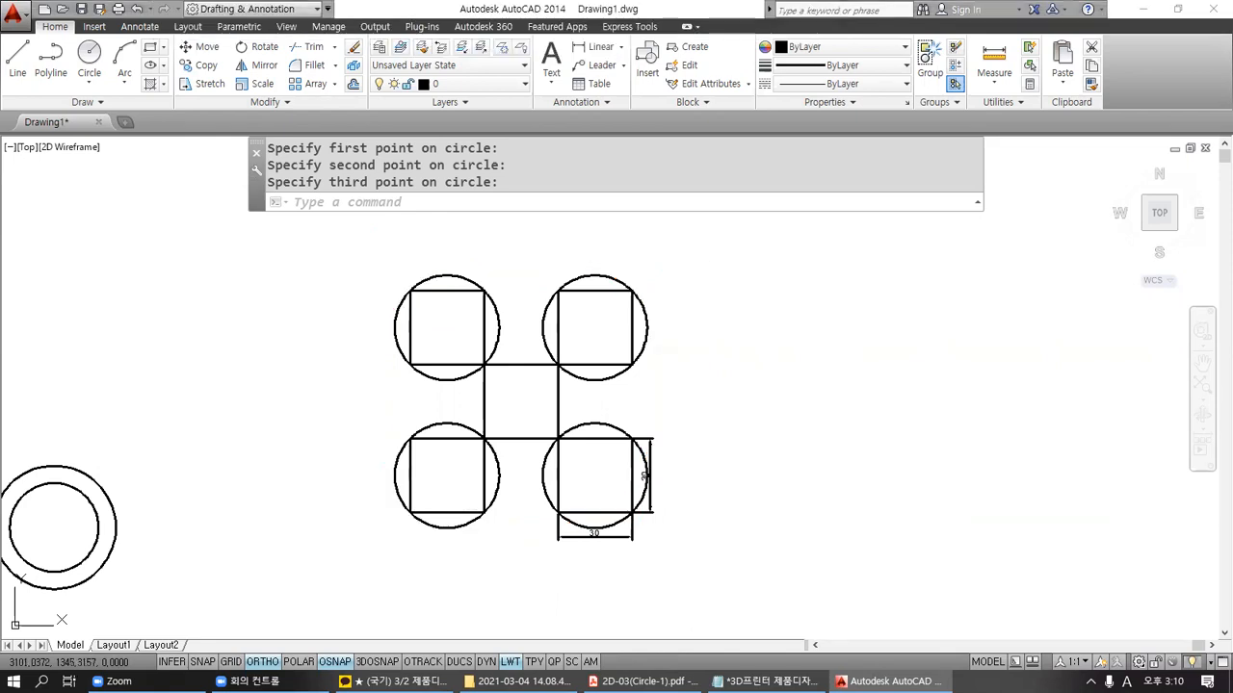
Step: Draw a large 3P circle enclosing the four squares through the figure's outer upper-left, lower-left and lower-right corners
{"action": "type", "text": "c"}
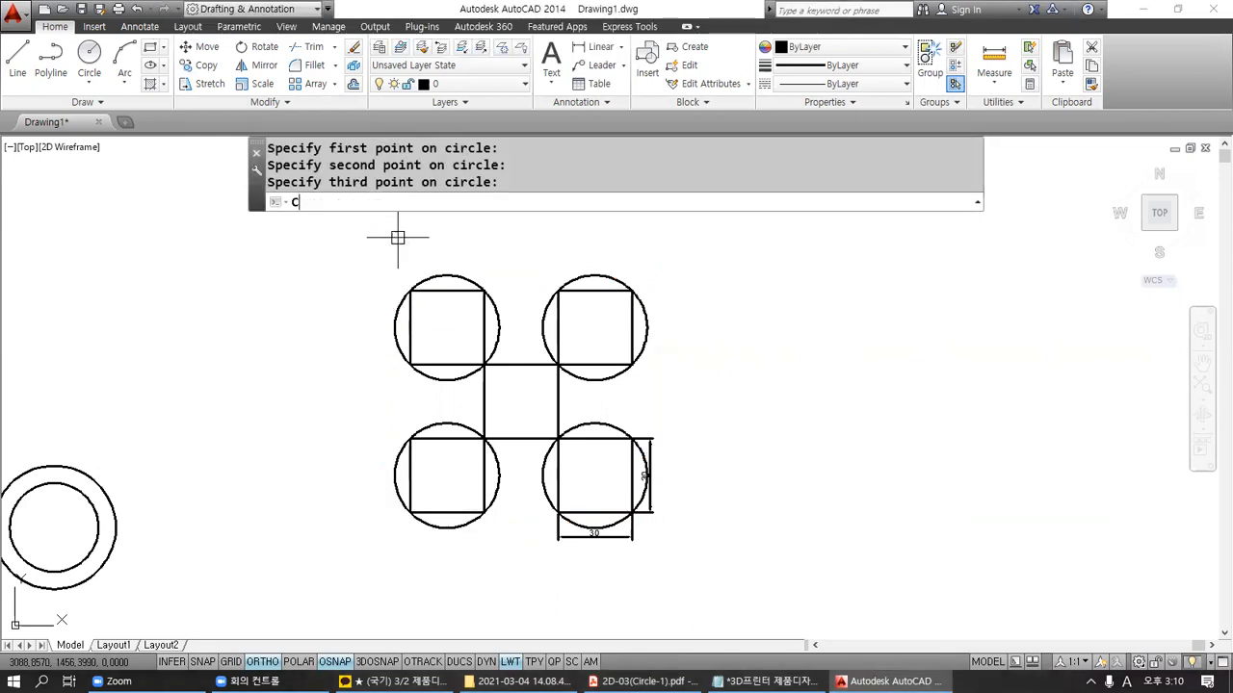
{"action": "key", "text": "Return"}
{"action": "type", "text": "3P"}
{"action": "key", "text": "Return"}
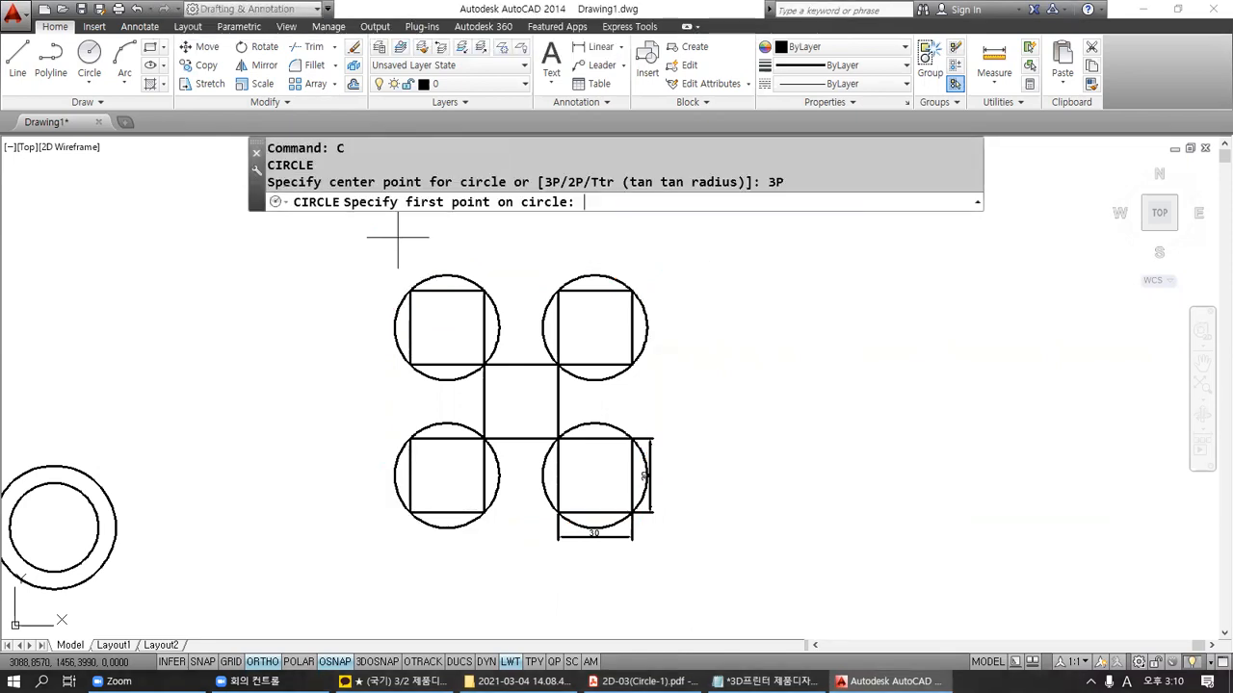
{"action": "left_click", "coordinate": [410, 290]}
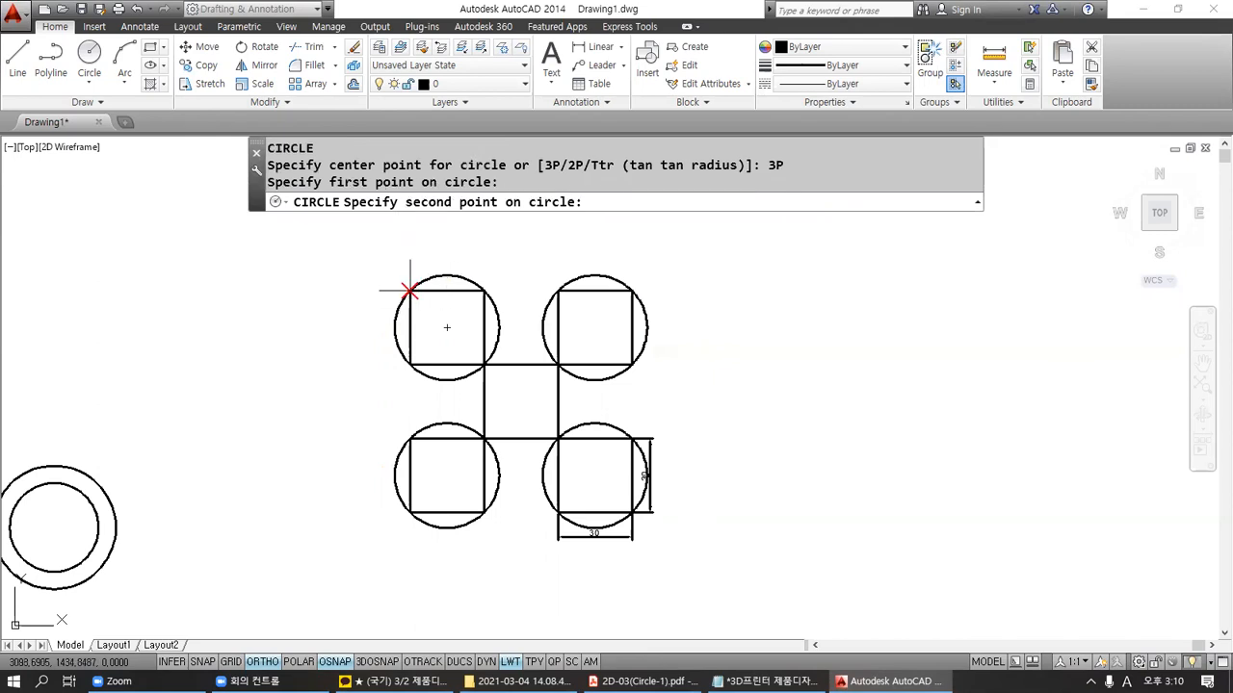
{"action": "left_click", "coordinate": [410, 511]}
{"action": "scroll", "coordinate": [626, 507], "scroll_direction": "up", "scroll_amount": 6}
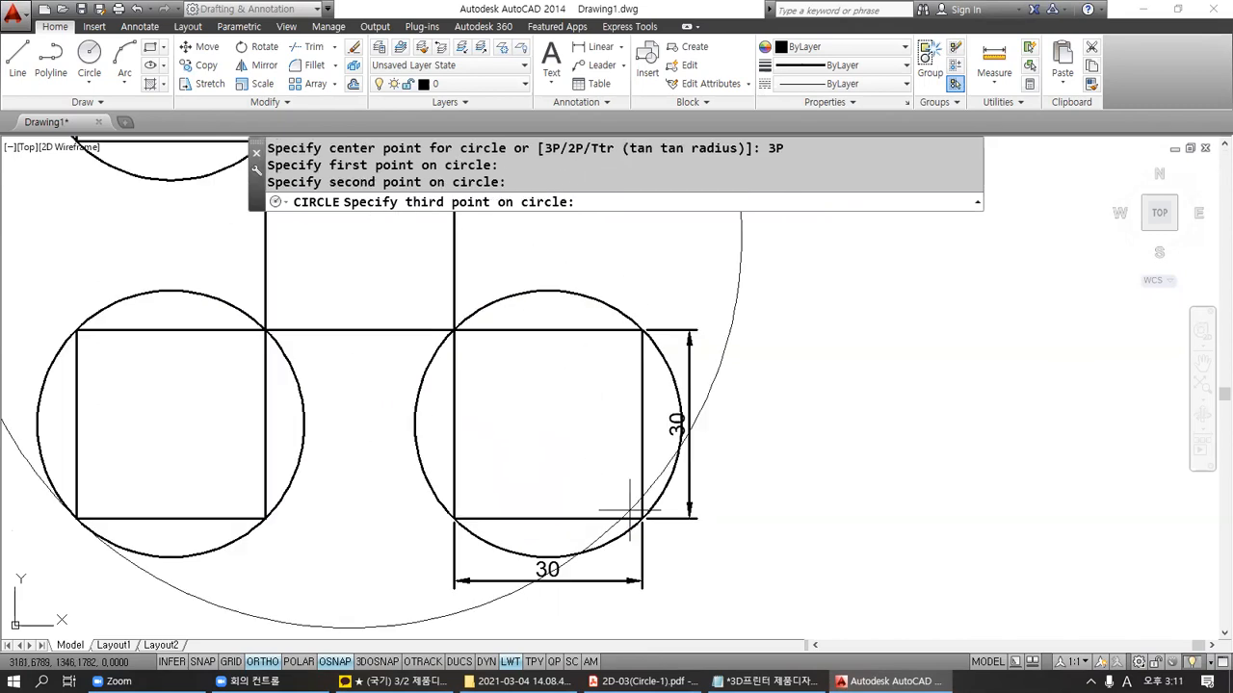
{"action": "left_click", "coordinate": [648, 525]}
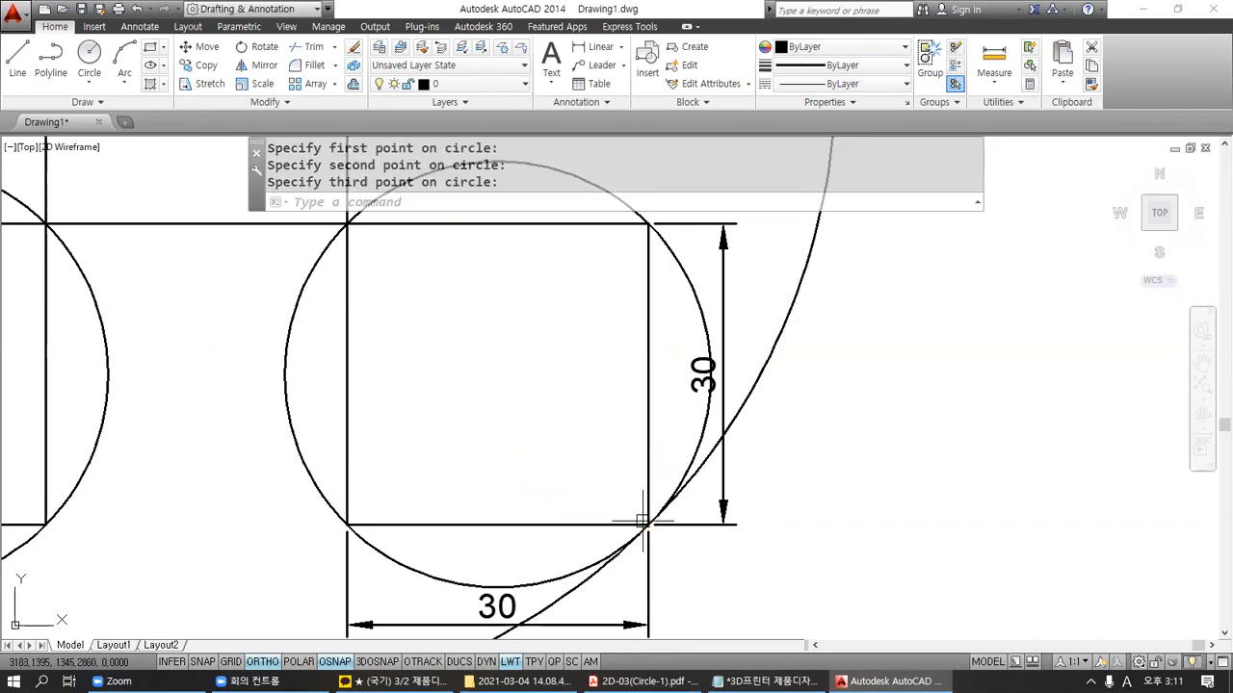
Step: Mark the large circle's horizontal and vertical diameters with handwritten annotation strokes
{"action": "scroll", "coordinate": [550, 408], "scroll_direction": "down", "scroll_amount": 6}
{"action": "middle_click_drag", "start_coordinate": [508, 430], "coordinate": [495, 425]}
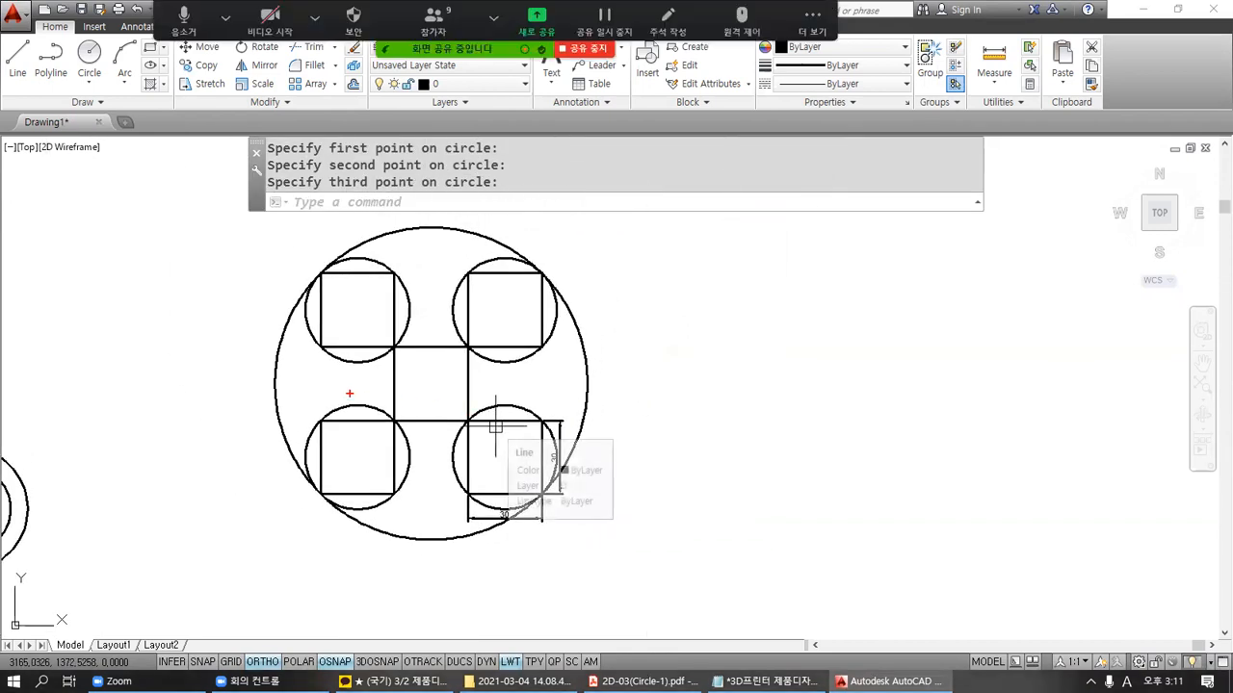
{"action": "left_click_drag", "start_coordinate": [276, 385], "coordinate": [584, 386]}
{"action": "left_click_drag", "start_coordinate": [433, 228], "coordinate": [431, 541]}
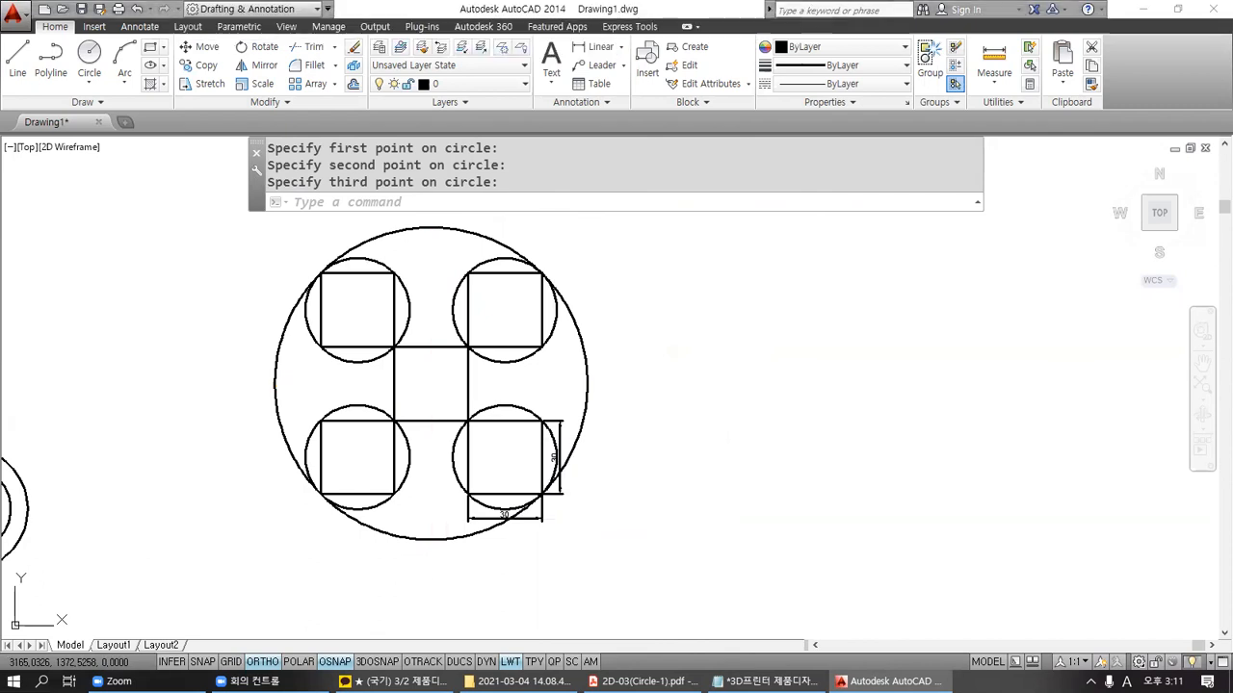
Step: Draw horizontal and vertical lines across the large circle, connecting its opposite quadrant points
{"action": "type", "text": "l"}
{"action": "key", "text": "Return"}
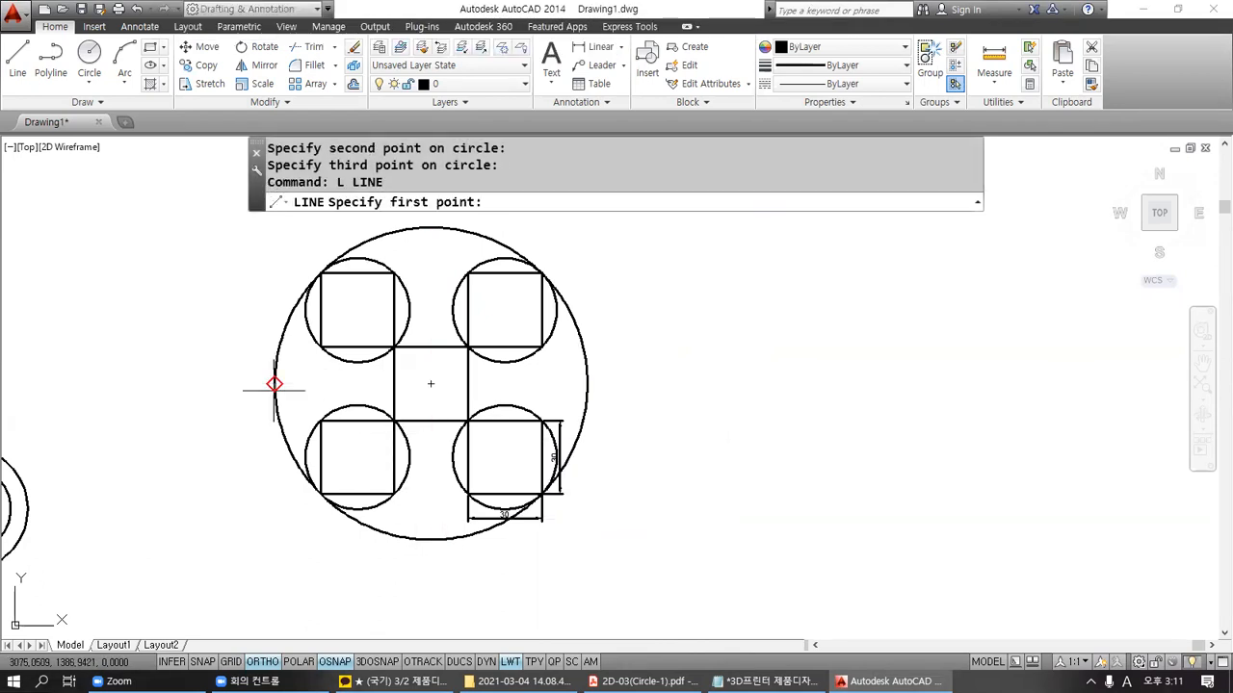
{"action": "left_click", "coordinate": [275, 384]}
{"action": "left_click", "coordinate": [588, 384]}
{"action": "key", "text": "Return"}
{"action": "key", "text": "Return"}
{"action": "left_click", "coordinate": [430, 228]}
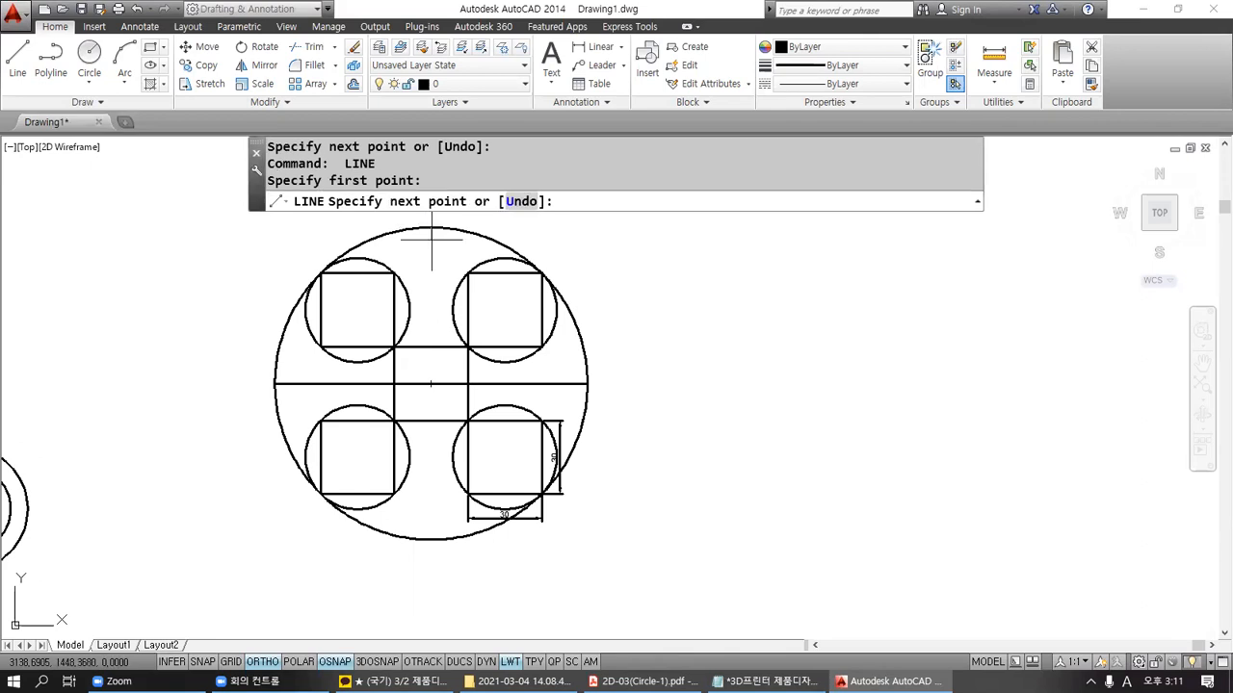
{"action": "left_click", "coordinate": [430, 539]}
{"action": "key", "text": "Return"}
{"action": "key", "text": "Escape"}
{"action": "key", "text": "Escape"}
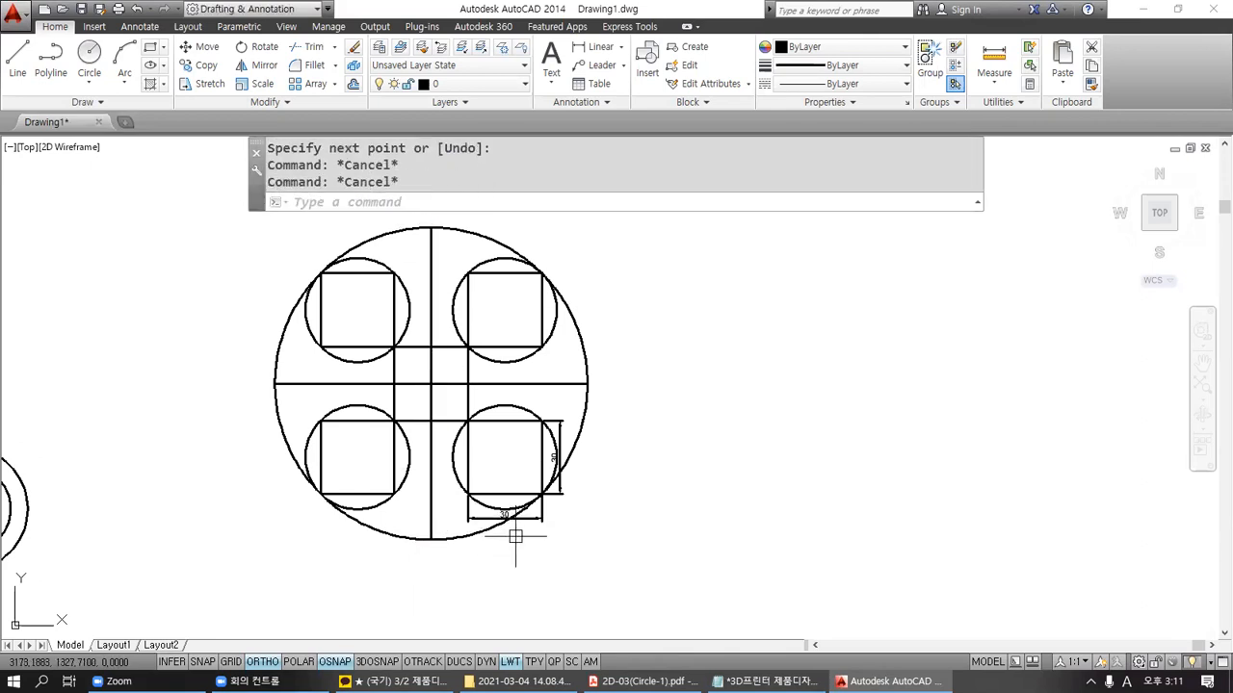
Step: Erase the two 30 mm dimensions from the lower-right square
{"action": "type", "text": "e"}
{"action": "key", "text": "Return"}
{"action": "left_click", "coordinate": [567, 501]}
{"action": "left_click", "coordinate": [565, 495]}
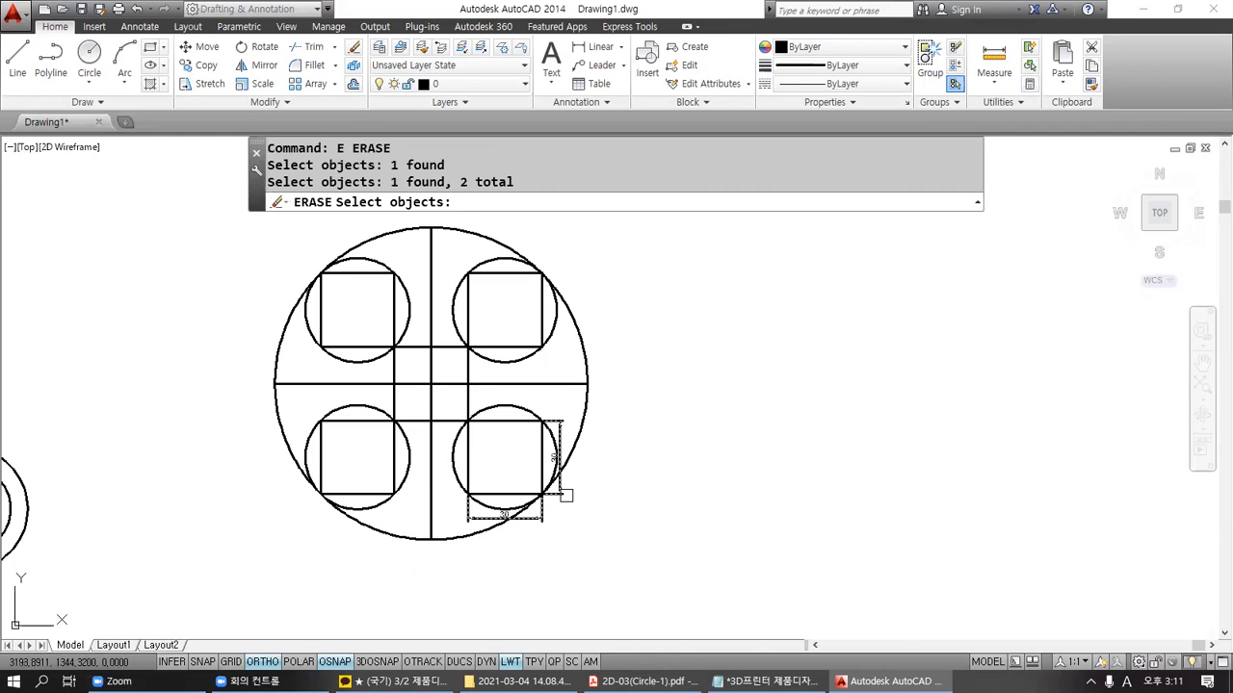
{"action": "key", "text": "Return"}
Step: Switch to the 2D-03(Circle-1) PDF in Acrobat Reader and narrow its window so it sits beside the AutoCAD drawing
{"action": "scroll", "coordinate": [452, 389], "scroll_direction": "up", "scroll_amount": 2}
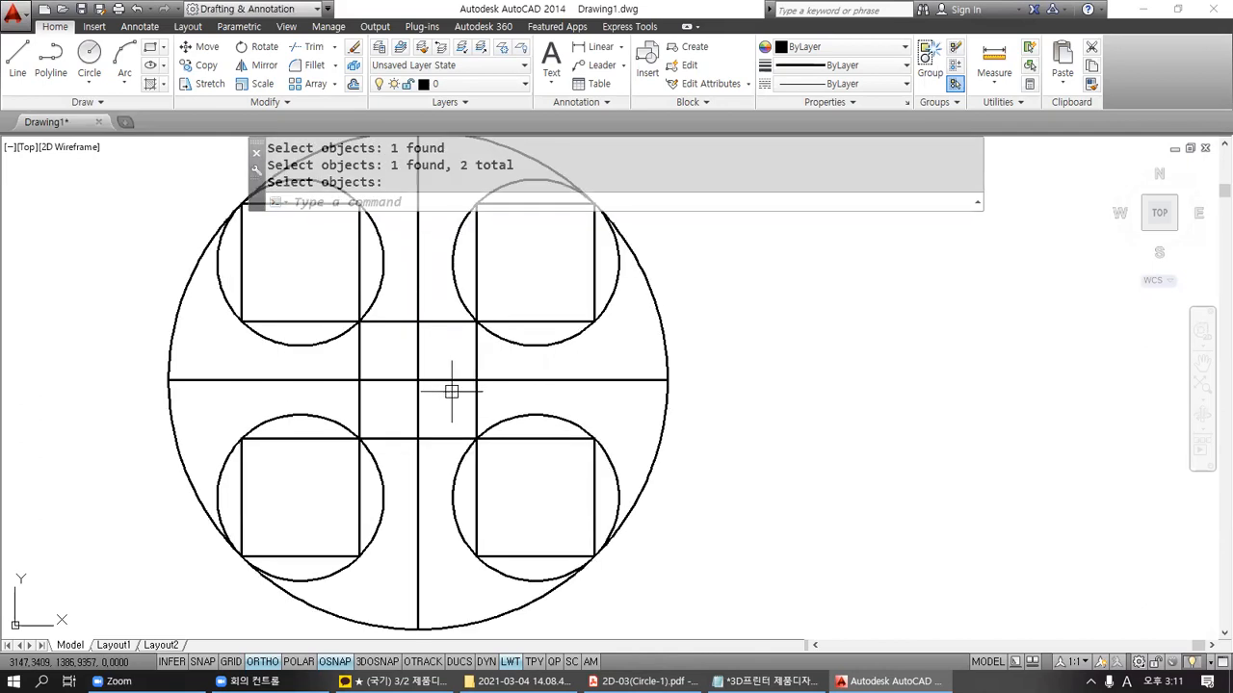
{"action": "mouse_move", "coordinate": [676, 489]}
{"action": "middle_mouse_down"}
{"action": "mouse_move", "coordinate": [623, 472]}
{"action": "mouse_move", "coordinate": [572, 479]}
{"action": "middle_mouse_up"}
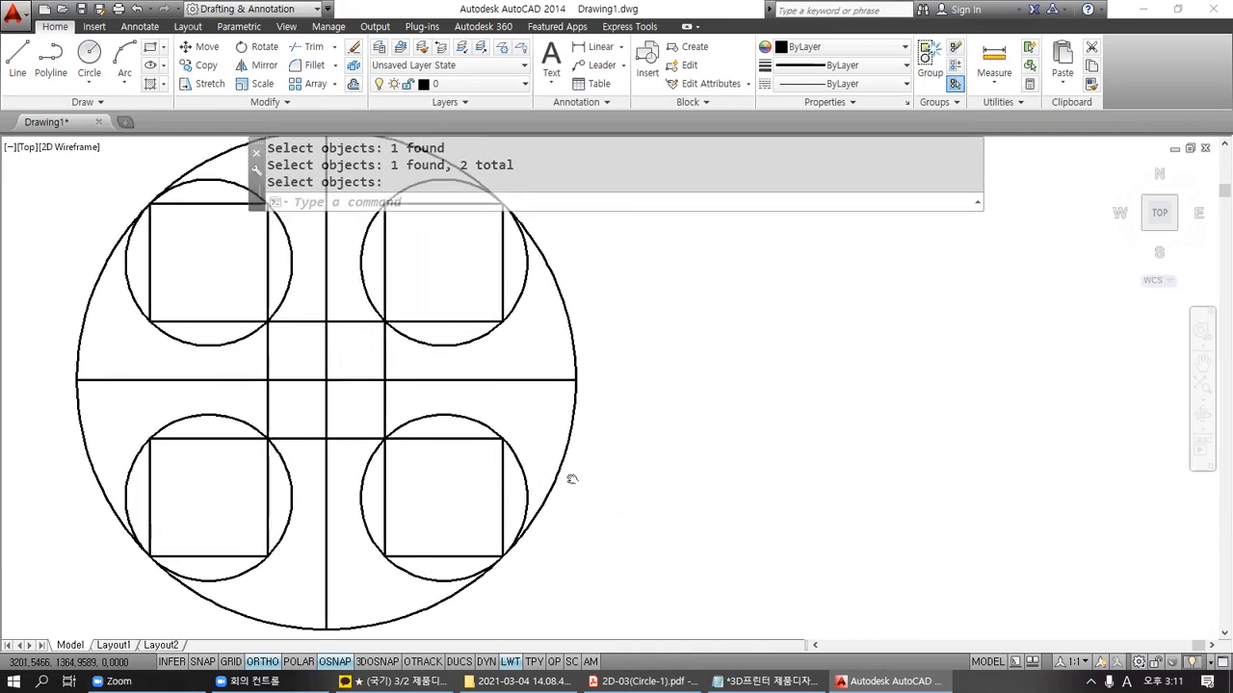
{"action": "left_click", "coordinate": [643, 681]}
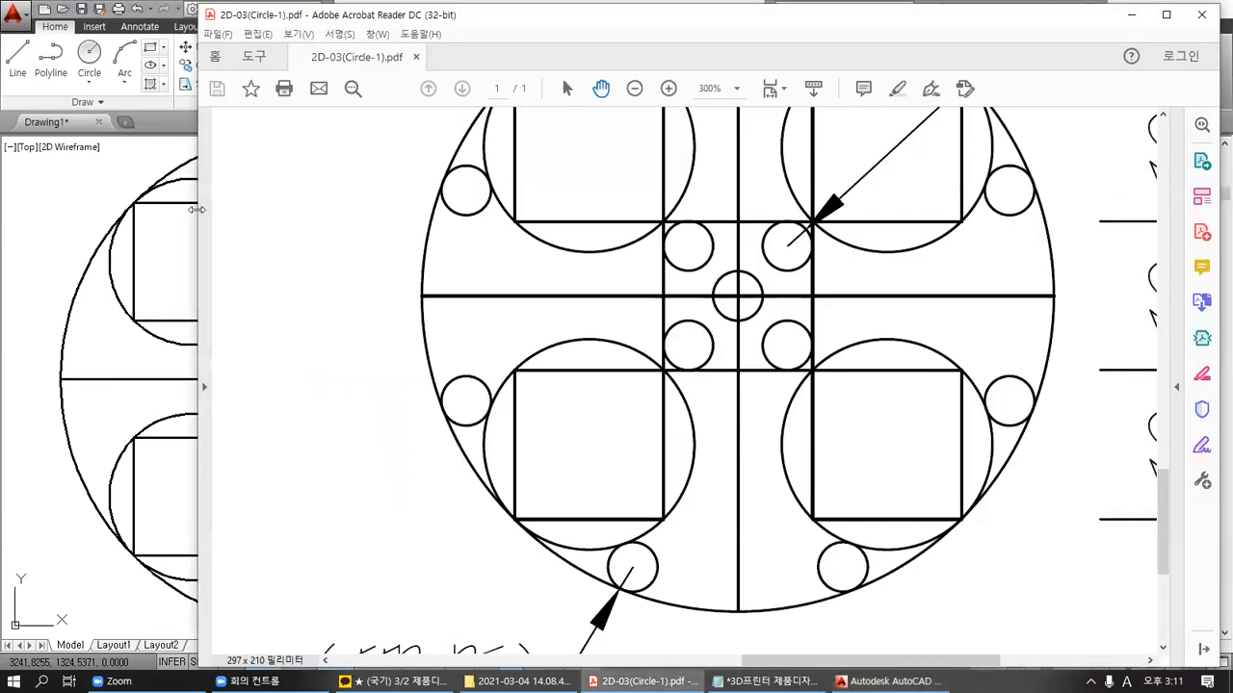
{"action": "left_click_drag", "start_coordinate": [195, 209], "coordinate": [520, 209]}
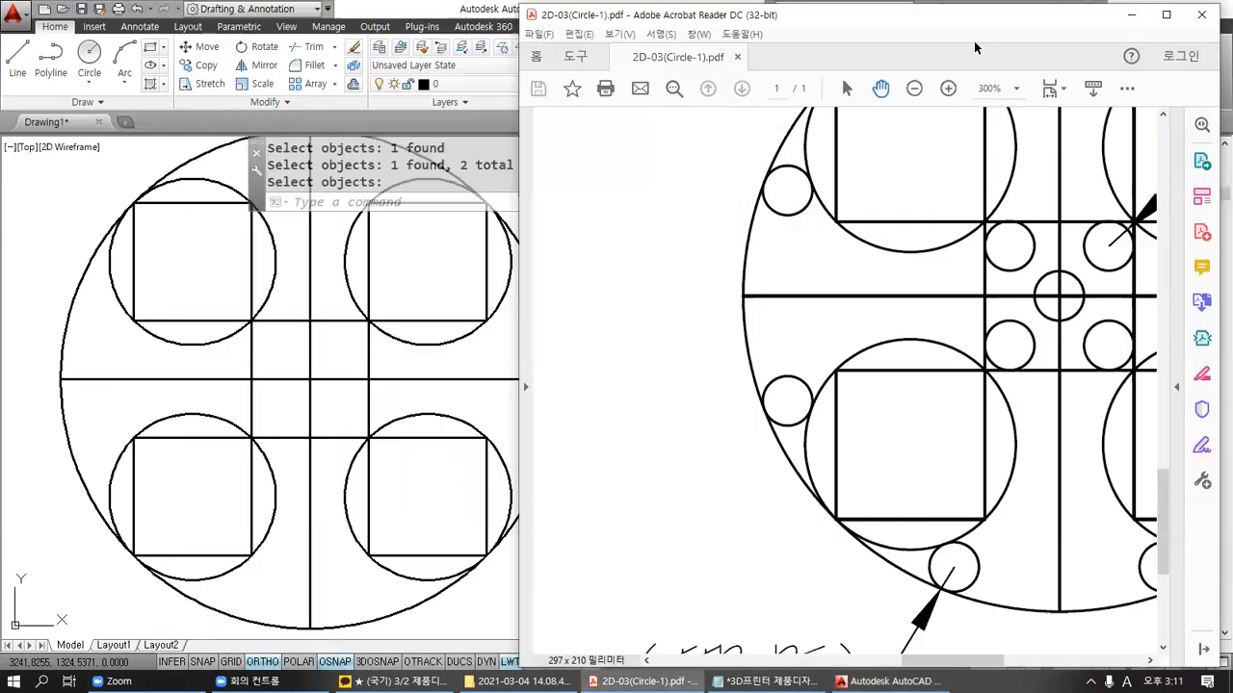
{"action": "double_click", "coordinate": [1039, 8]}
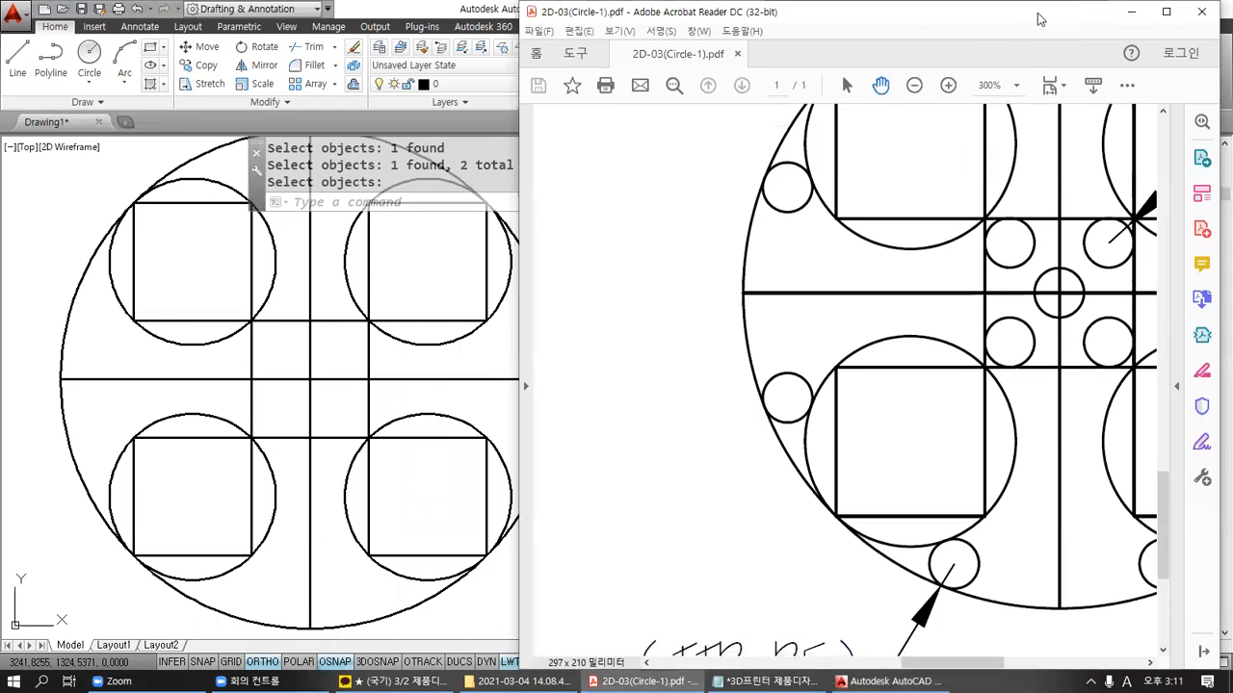
Step: Examine the small circle's TTR: R5 callout in the PDF and circle its TTR and R5 parts with annotation strokes
{"action": "scroll", "coordinate": [783, 390], "scroll_direction": "down", "scroll_amount": 4}
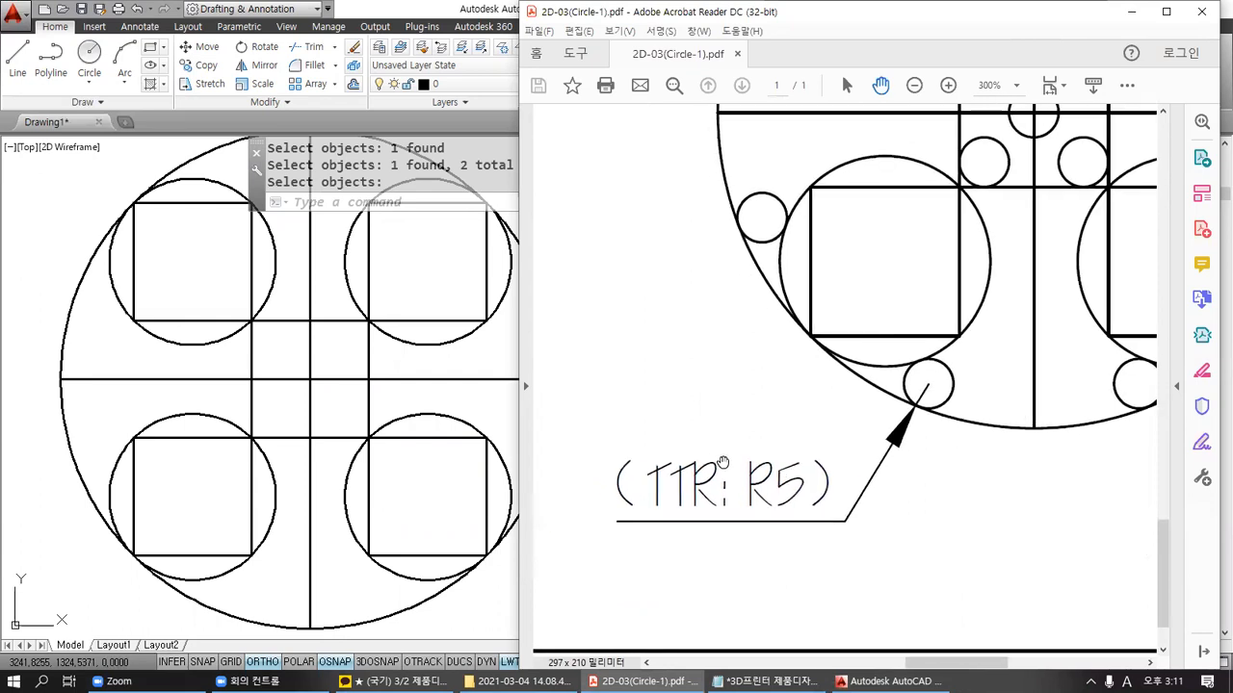
{"action": "mouse_move", "coordinate": [708, 441]}
{"action": "left_mouse_down"}
{"action": "mouse_move", "coordinate": [607, 486]}
{"action": "mouse_move", "coordinate": [729, 502]}
{"action": "mouse_move", "coordinate": [698, 435]}
{"action": "left_mouse_up"}
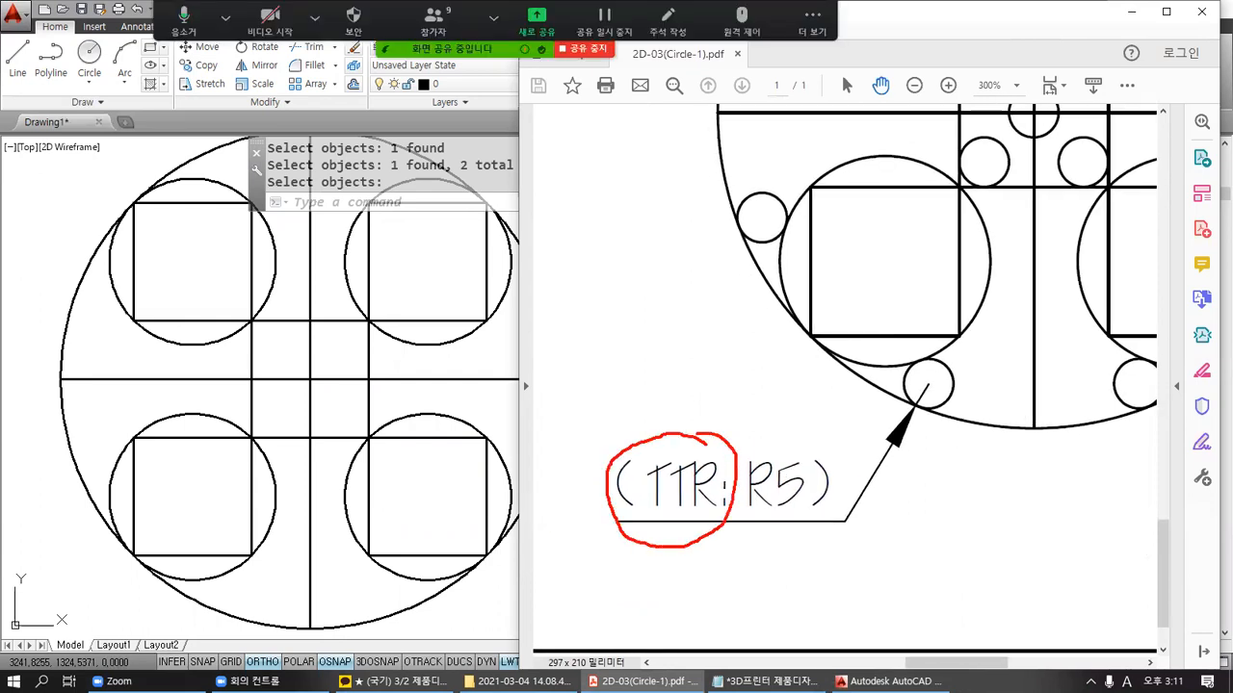
{"action": "mouse_move", "coordinate": [782, 440]}
{"action": "left_mouse_down"}
{"action": "mouse_move", "coordinate": [747, 529]}
{"action": "mouse_move", "coordinate": [817, 458]}
{"action": "mouse_move", "coordinate": [790, 446]}
{"action": "left_mouse_up"}
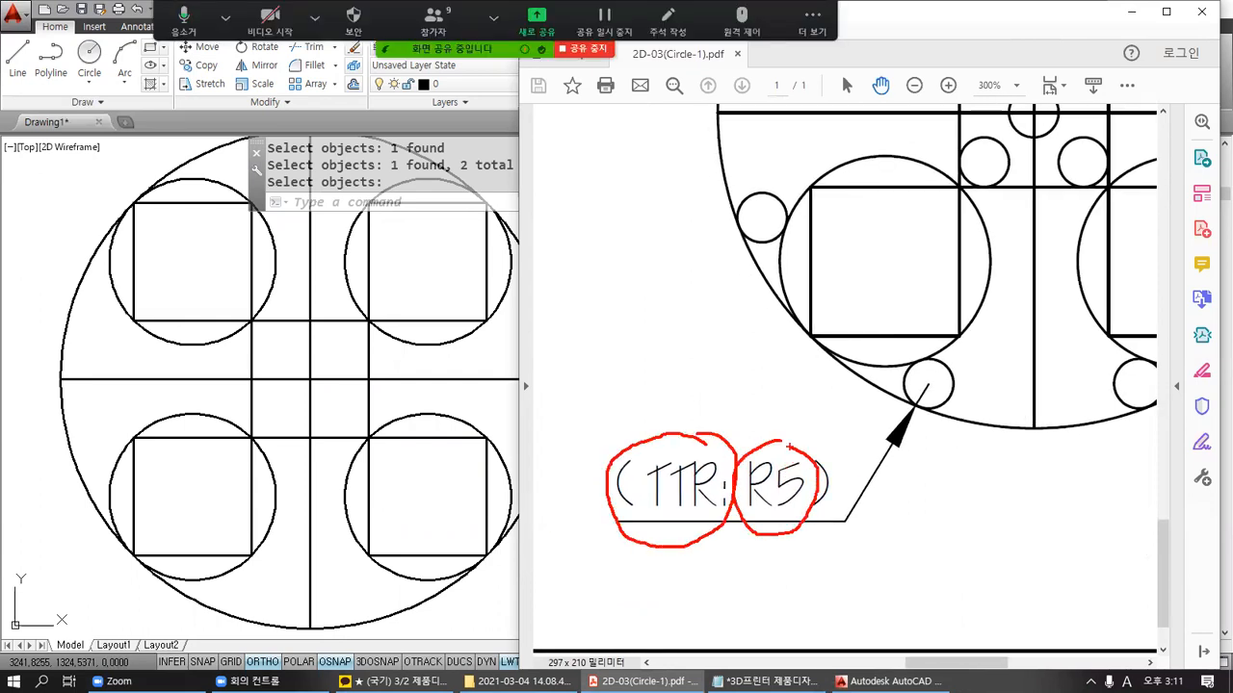
{"action": "mouse_move", "coordinate": [969, 402]}
{"action": "left_mouse_down"}
{"action": "mouse_move", "coordinate": [867, 453]}
{"action": "mouse_move", "coordinate": [819, 459]}
{"action": "left_mouse_up"}
Step: Zoom the PDF to 400% and outline the small circle referenced by the R5 leader with an annotation stroke
{"action": "scroll", "coordinate": [821, 462], "scroll_direction": "up", "scroll_amount": 1, "text": "ctrl"}
{"action": "key", "text": "ctrl+2"}
{"action": "mouse_move", "coordinate": [788, 425]}
{"action": "left_mouse_down"}
{"action": "mouse_move", "coordinate": [750, 439]}
{"action": "mouse_move", "coordinate": [751, 476]}
{"action": "mouse_move", "coordinate": [795, 422]}
{"action": "left_mouse_up"}
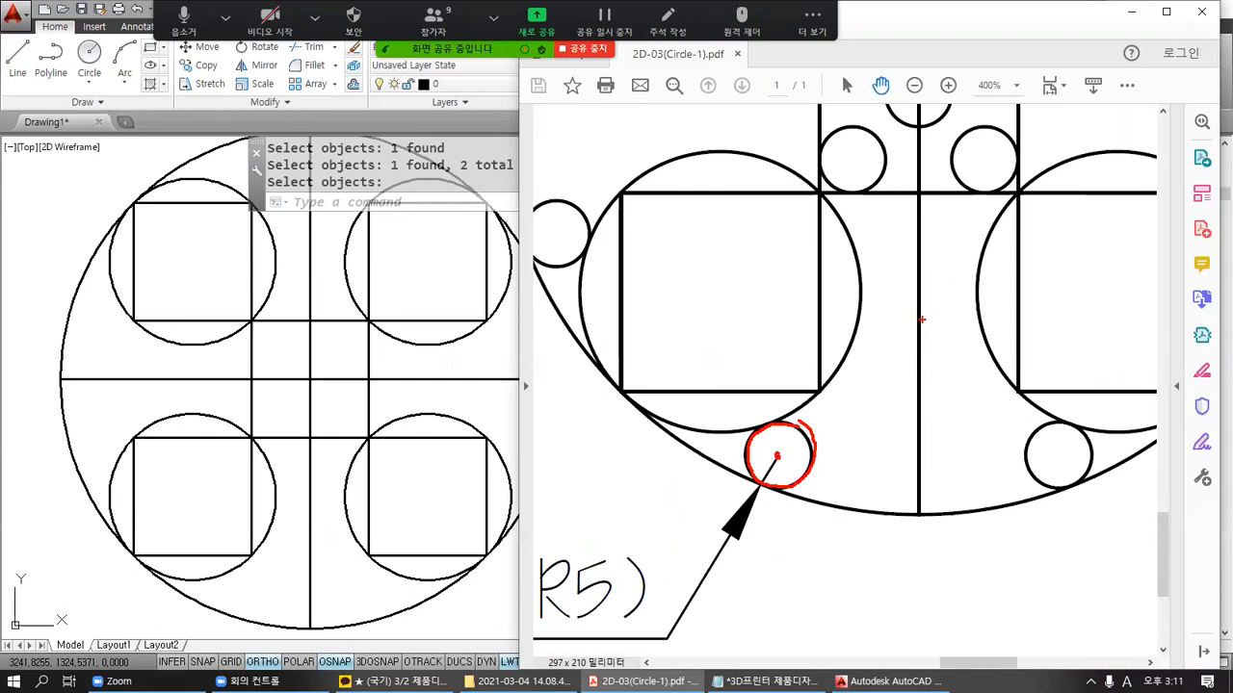
Step: Handwrite the circle options 2P, 3P and TTR as annotations beside the small circle
{"action": "mouse_move", "coordinate": [884, 349]}
{"action": "left_mouse_down"}
{"action": "mouse_move", "coordinate": [886, 372]}
{"action": "mouse_move", "coordinate": [910, 373]}
{"action": "mouse_move", "coordinate": [902, 430]}
{"action": "mouse_move", "coordinate": [917, 431]}
{"action": "left_mouse_up"}
{"action": "left_click_drag", "start_coordinate": [923, 402], "coordinate": [926, 416]}
{"action": "mouse_move", "coordinate": [904, 466]}
{"action": "left_mouse_down"}
{"action": "mouse_move", "coordinate": [953, 441]}
{"action": "mouse_move", "coordinate": [931, 476]}
{"action": "left_mouse_up"}
{"action": "left_click_drag", "start_coordinate": [951, 447], "coordinate": [963, 461]}
{"action": "mouse_move", "coordinate": [972, 436]}
{"action": "left_mouse_down"}
{"action": "mouse_move", "coordinate": [974, 470]}
{"action": "mouse_move", "coordinate": [986, 461]}
{"action": "left_mouse_up"}
{"action": "left_click_drag", "start_coordinate": [986, 429], "coordinate": [1004, 456]}
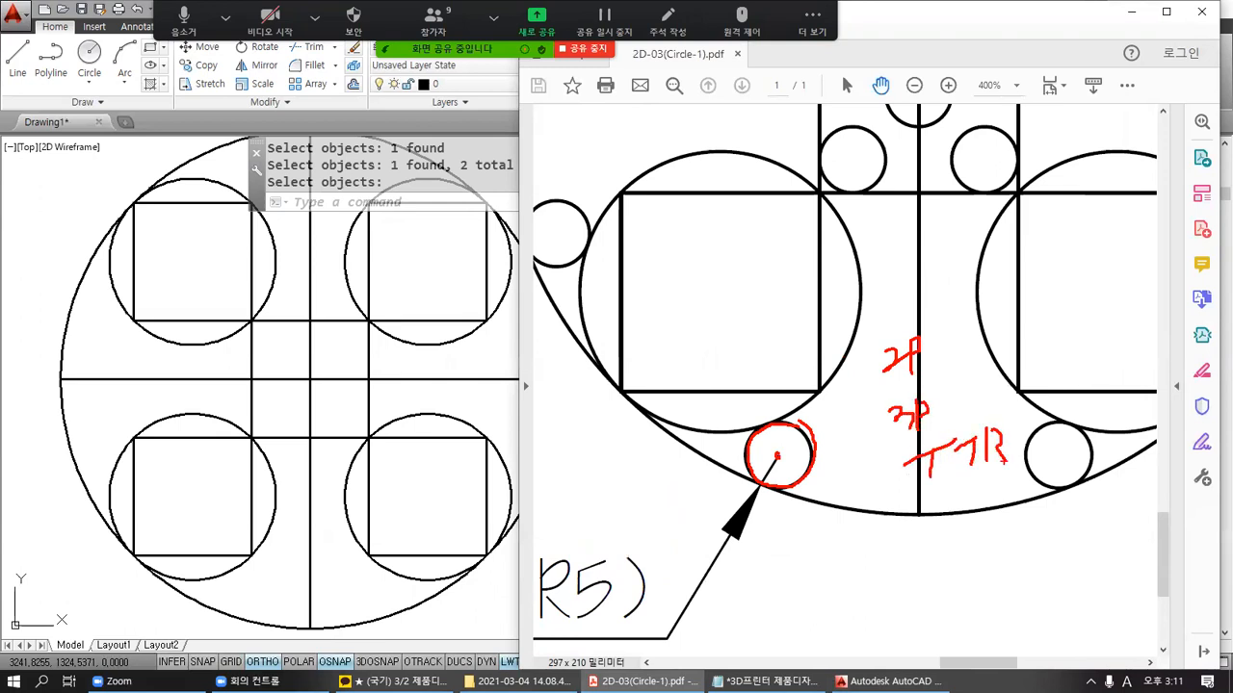
Step: Mark the 2P and 3P notes and the small circle's points, cross out both notes, and underline TTR
{"action": "mouse_move", "coordinate": [942, 367]}
{"action": "left_mouse_down"}
{"action": "mouse_move", "coordinate": [881, 390]}
{"action": "mouse_move", "coordinate": [866, 347]}
{"action": "mouse_move", "coordinate": [923, 319]}
{"action": "mouse_move", "coordinate": [942, 338]}
{"action": "left_mouse_up"}
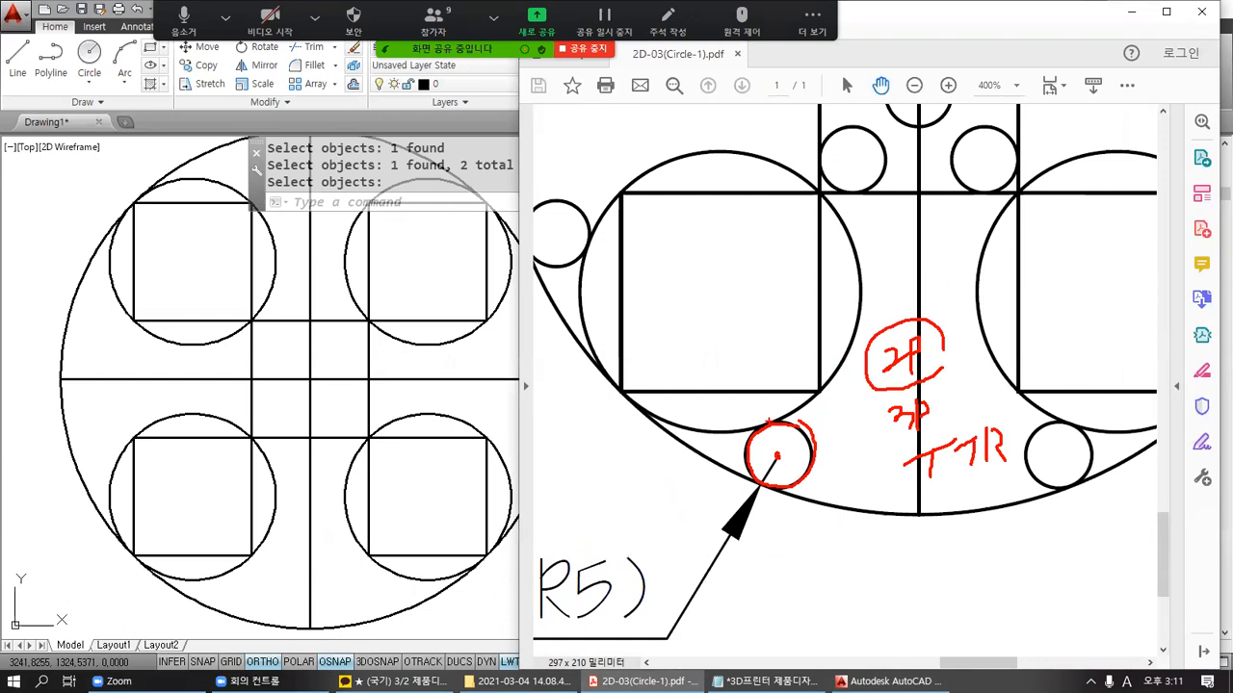
{"action": "left_click_drag", "start_coordinate": [768, 425], "coordinate": [795, 483]}
{"action": "mouse_move", "coordinate": [926, 393]}
{"action": "left_mouse_down"}
{"action": "mouse_move", "coordinate": [896, 399]}
{"action": "mouse_move", "coordinate": [888, 434]}
{"action": "mouse_move", "coordinate": [926, 435]}
{"action": "mouse_move", "coordinate": [928, 399]}
{"action": "left_mouse_up"}
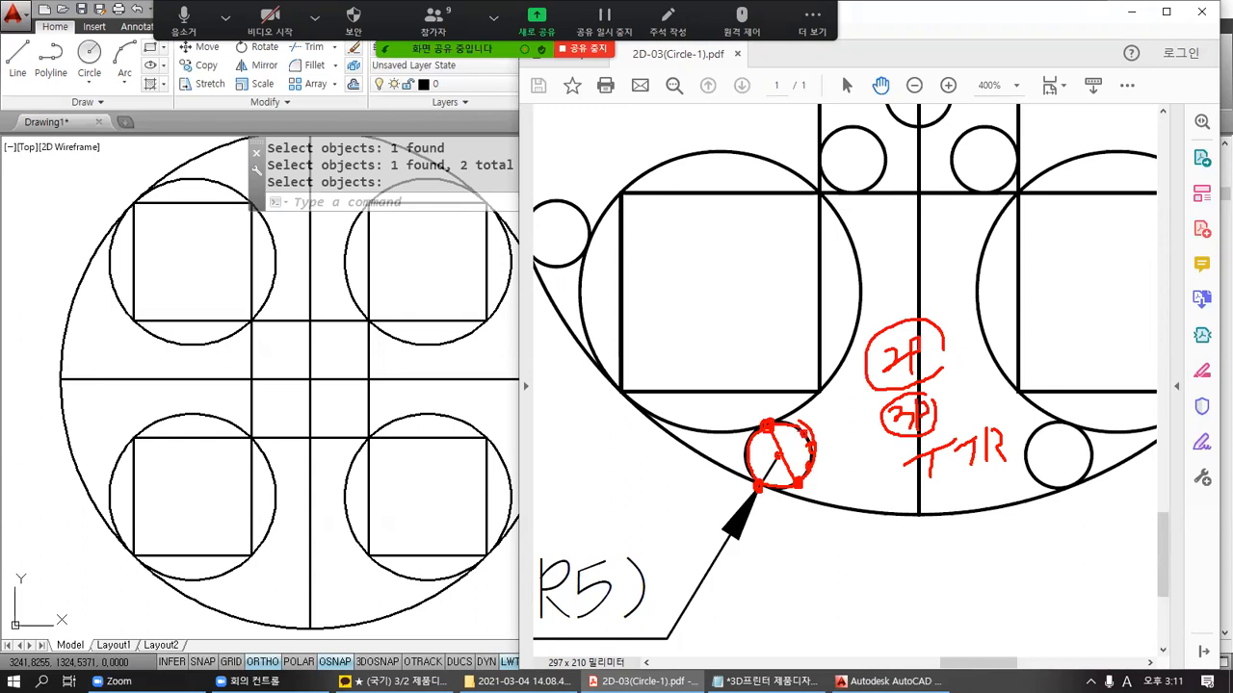
{"action": "mouse_move", "coordinate": [918, 325]}
{"action": "left_mouse_down"}
{"action": "mouse_move", "coordinate": [896, 374]}
{"action": "mouse_move", "coordinate": [894, 363]}
{"action": "mouse_move", "coordinate": [928, 389]}
{"action": "mouse_move", "coordinate": [912, 422]}
{"action": "mouse_move", "coordinate": [929, 425]}
{"action": "left_mouse_up"}
{"action": "mouse_move", "coordinate": [932, 490]}
{"action": "left_mouse_down"}
{"action": "mouse_move", "coordinate": [1000, 470]}
{"action": "mouse_move", "coordinate": [1011, 481]}
{"action": "left_mouse_up"}
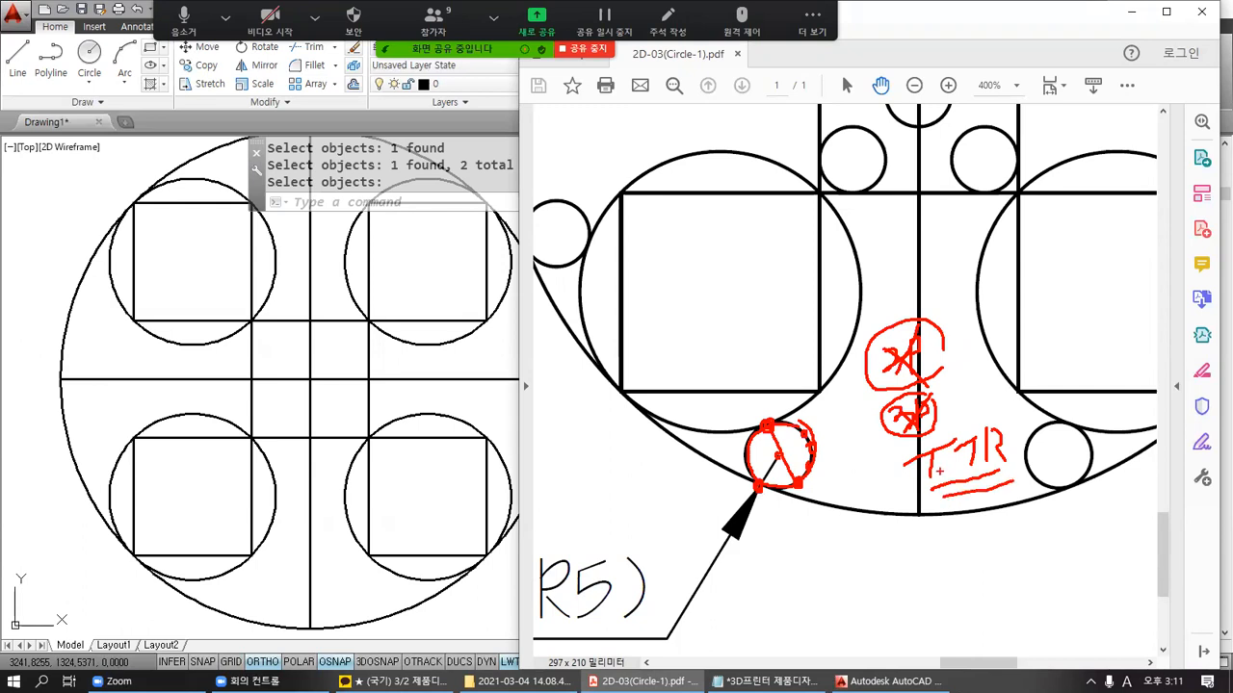
Step: Clear the annotations, mark the small circle's two tangent points and radius R5 by hand, and clear those marks
{"action": "key", "text": "Escape"}
{"action": "key", "text": "ctrl+2"}
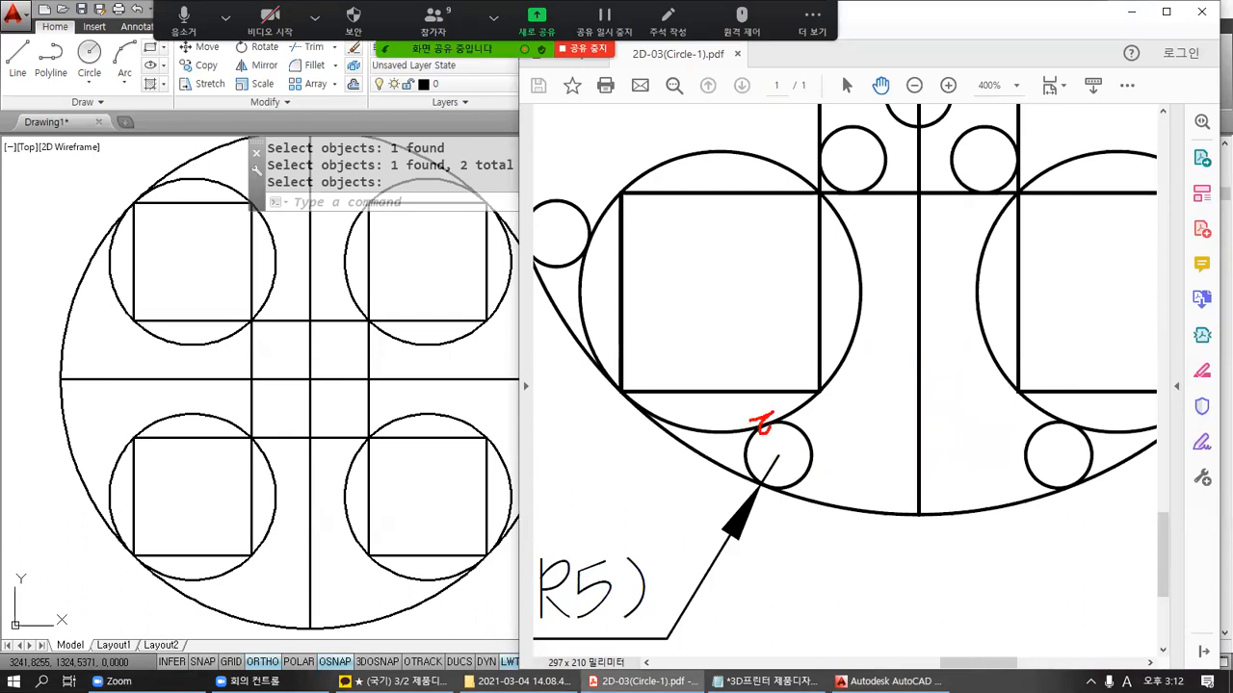
{"action": "mouse_move", "coordinate": [742, 486]}
{"action": "left_mouse_down"}
{"action": "mouse_move", "coordinate": [850, 435]}
{"action": "mouse_move", "coordinate": [847, 394]}
{"action": "mouse_move", "coordinate": [862, 415]}
{"action": "mouse_move", "coordinate": [834, 430]}
{"action": "mouse_move", "coordinate": [815, 379]}
{"action": "mouse_move", "coordinate": [873, 374]}
{"action": "mouse_move", "coordinate": [876, 424]}
{"action": "left_mouse_up"}
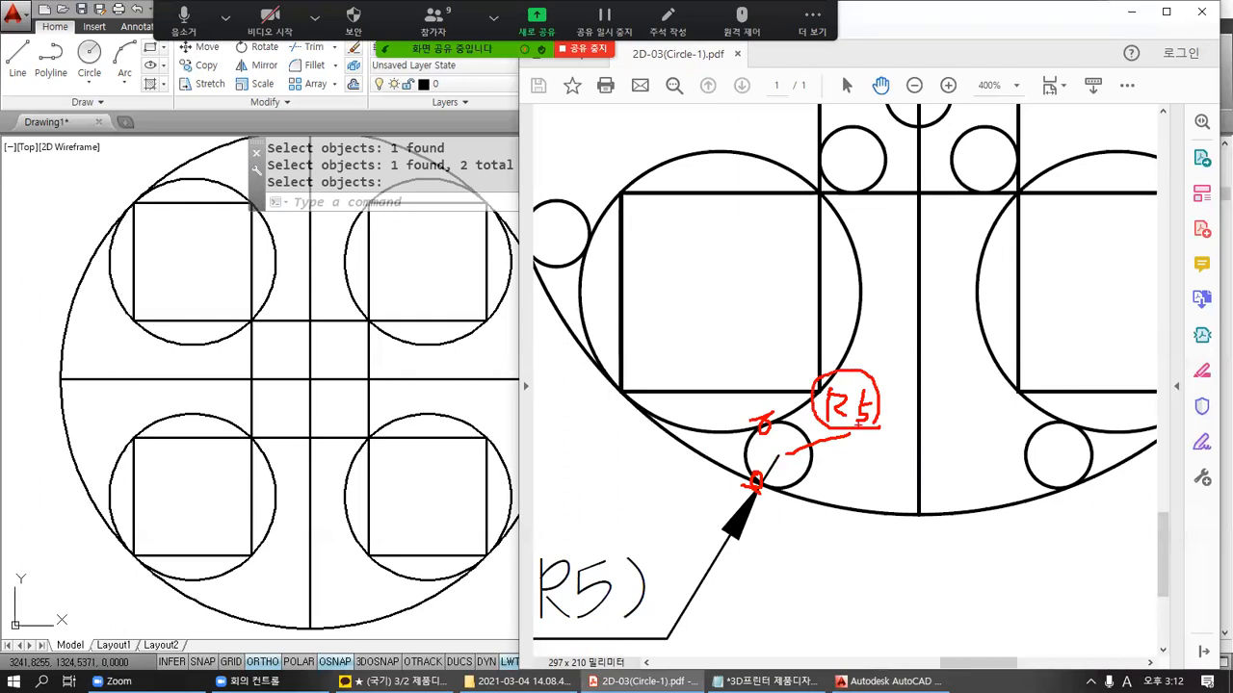
{"action": "key", "text": "Escape"}
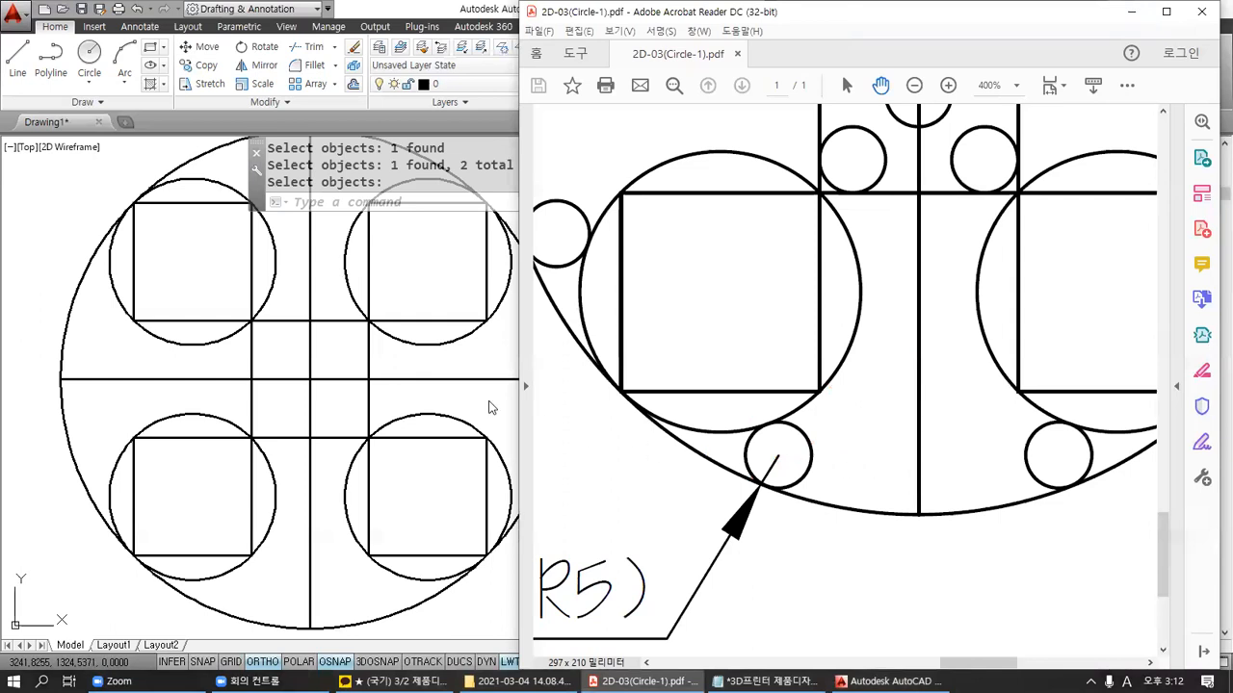
Step: Switch to the AutoCAD drawing and start the Circle command with the Ttr (tan tan radius) option
{"action": "left_click", "coordinate": [382, 447]}
{"action": "middle_click_drag", "start_coordinate": [411, 483], "coordinate": [869, 432]}
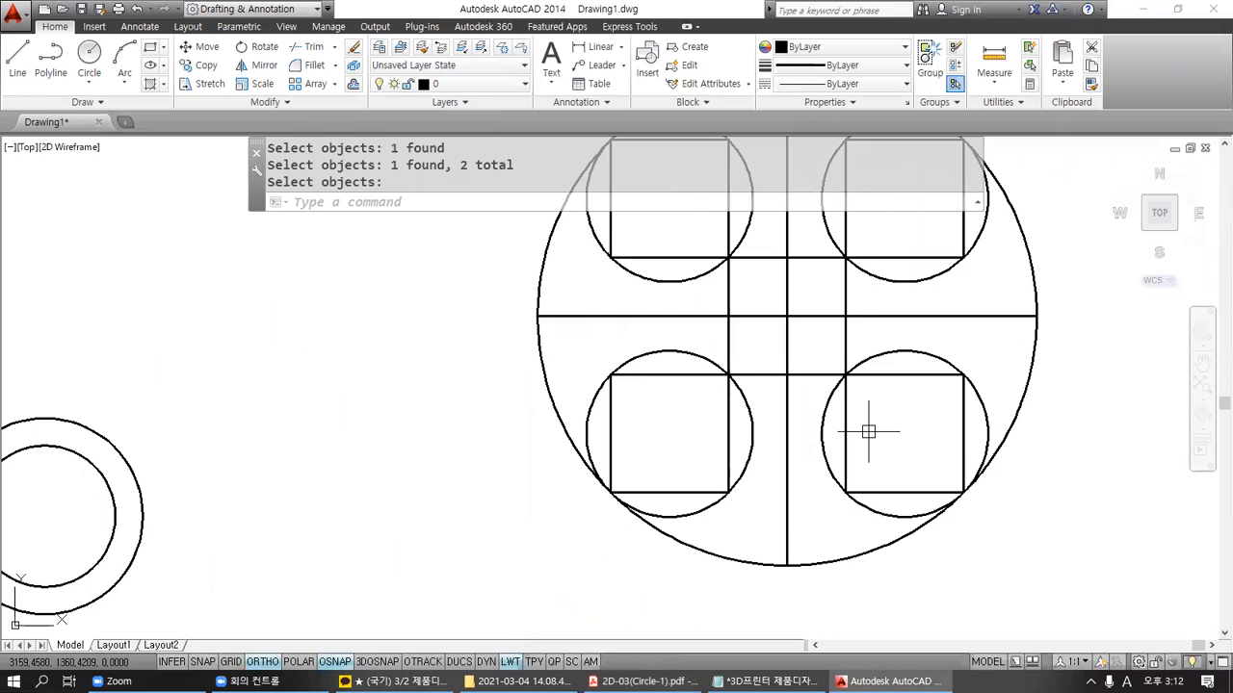
{"action": "type", "text": "c"}
{"action": "key", "text": "Return"}
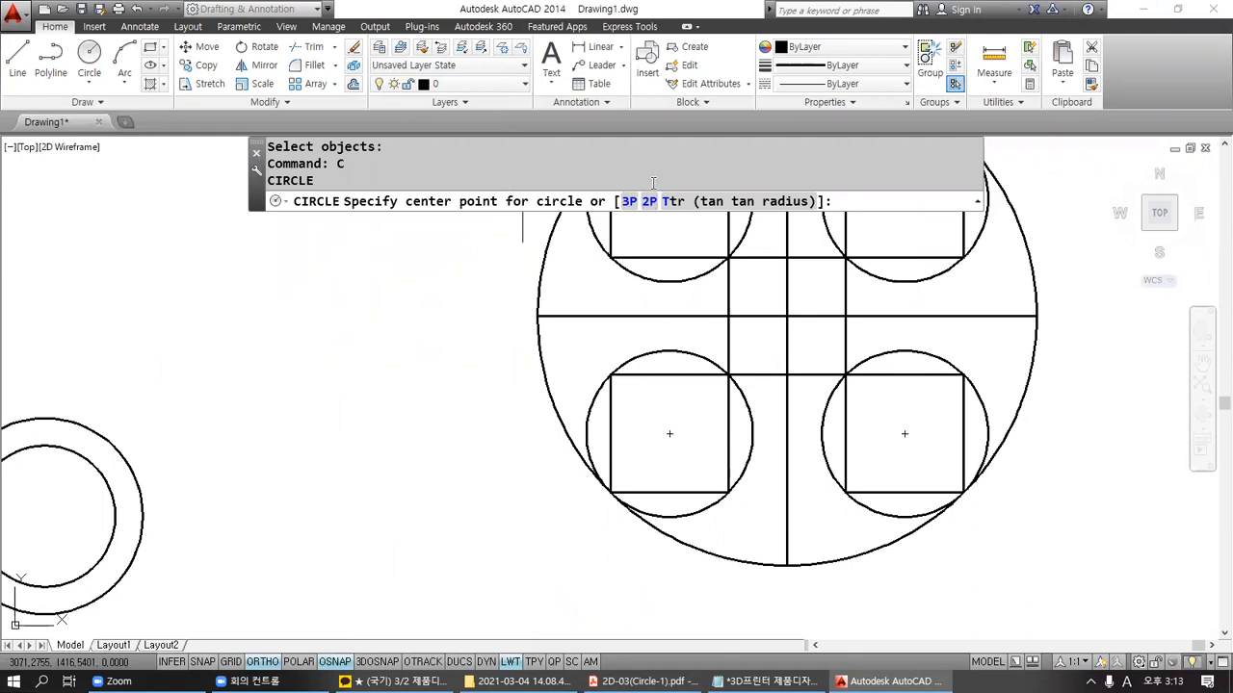
{"action": "left_click", "coordinate": [710, 204]}
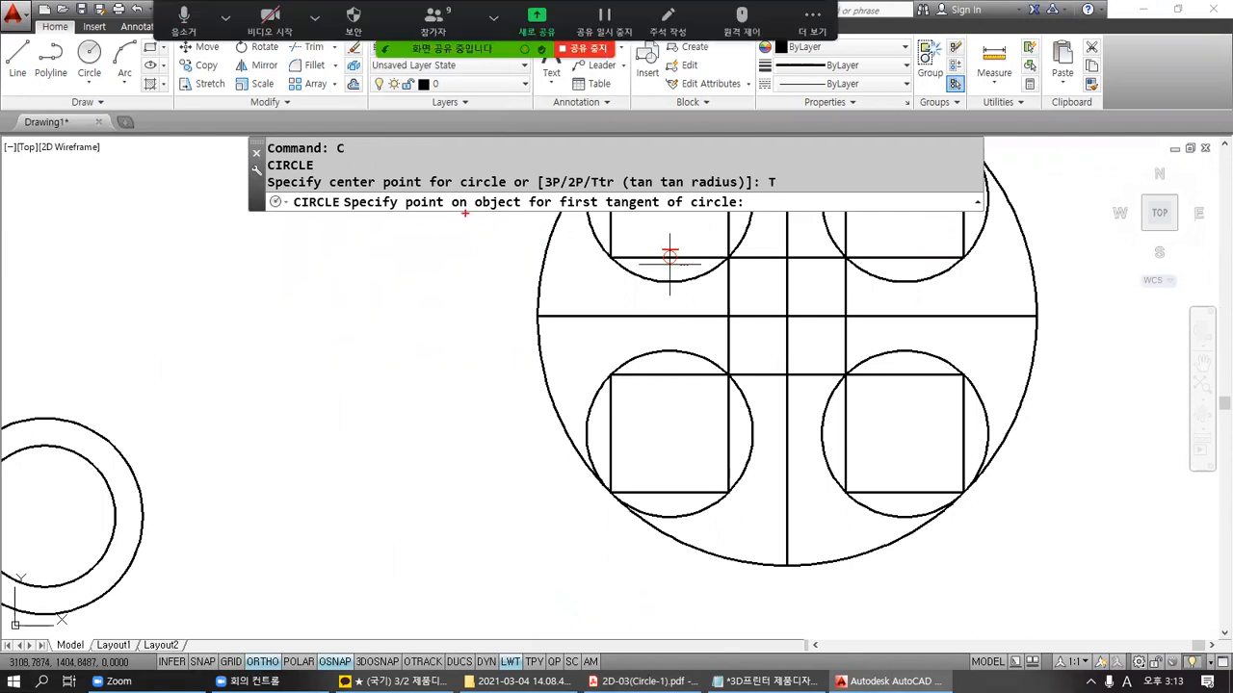
Step: Underline the first-tangent prompt and circle its words "first tangent" with annotation strokes
{"action": "left_click_drag", "start_coordinate": [436, 214], "coordinate": [560, 213]}
{"action": "left_click_drag", "start_coordinate": [724, 210], "coordinate": [563, 212]}
{"action": "mouse_move", "coordinate": [643, 213]}
{"action": "left_mouse_down"}
{"action": "mouse_move", "coordinate": [543, 222]}
{"action": "mouse_move", "coordinate": [529, 180]}
{"action": "mouse_move", "coordinate": [635, 175]}
{"action": "mouse_move", "coordinate": [655, 206]}
{"action": "mouse_move", "coordinate": [605, 231]}
{"action": "left_mouse_up"}
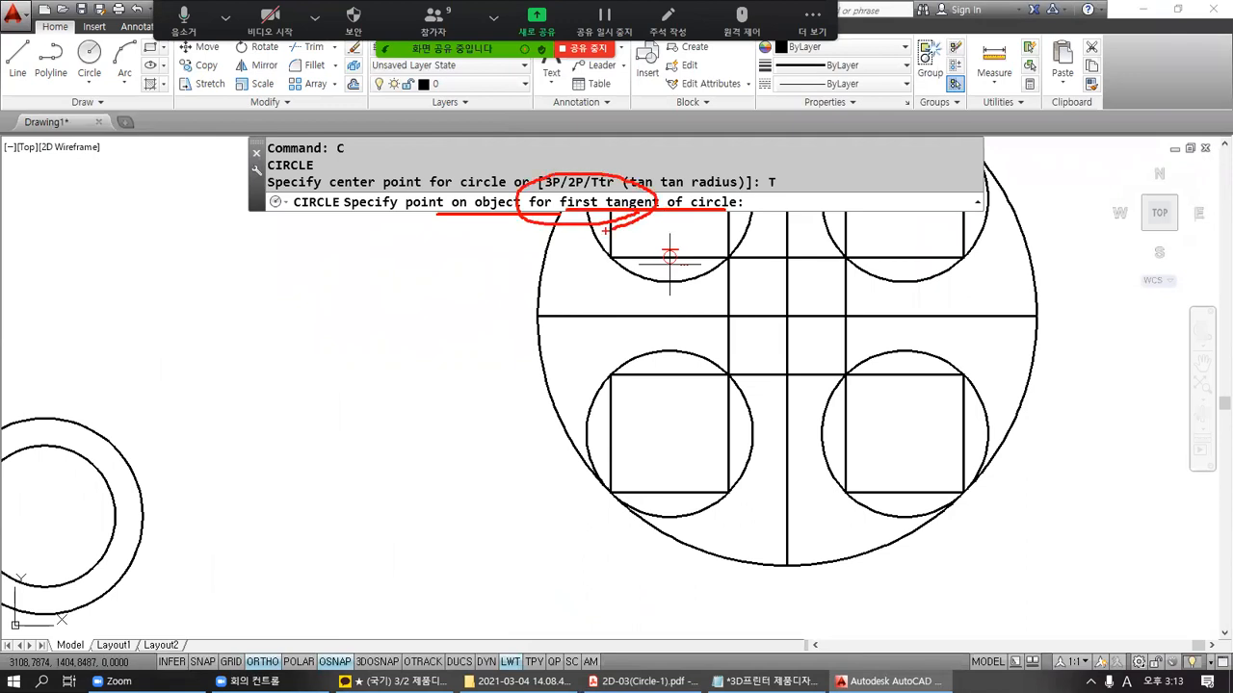
Step: Place a radius 5 circle tangent to the underside of the lower-left square's circle and the large outer circle
{"action": "mouse_move", "coordinate": [651, 402]}
{"action": "middle_mouse_down"}
{"action": "mouse_move", "coordinate": [572, 269]}
{"action": "mouse_move", "coordinate": [558, 275]}
{"action": "middle_mouse_up"}
{"action": "scroll", "coordinate": [588, 325], "scroll_direction": "up", "scroll_amount": 2}
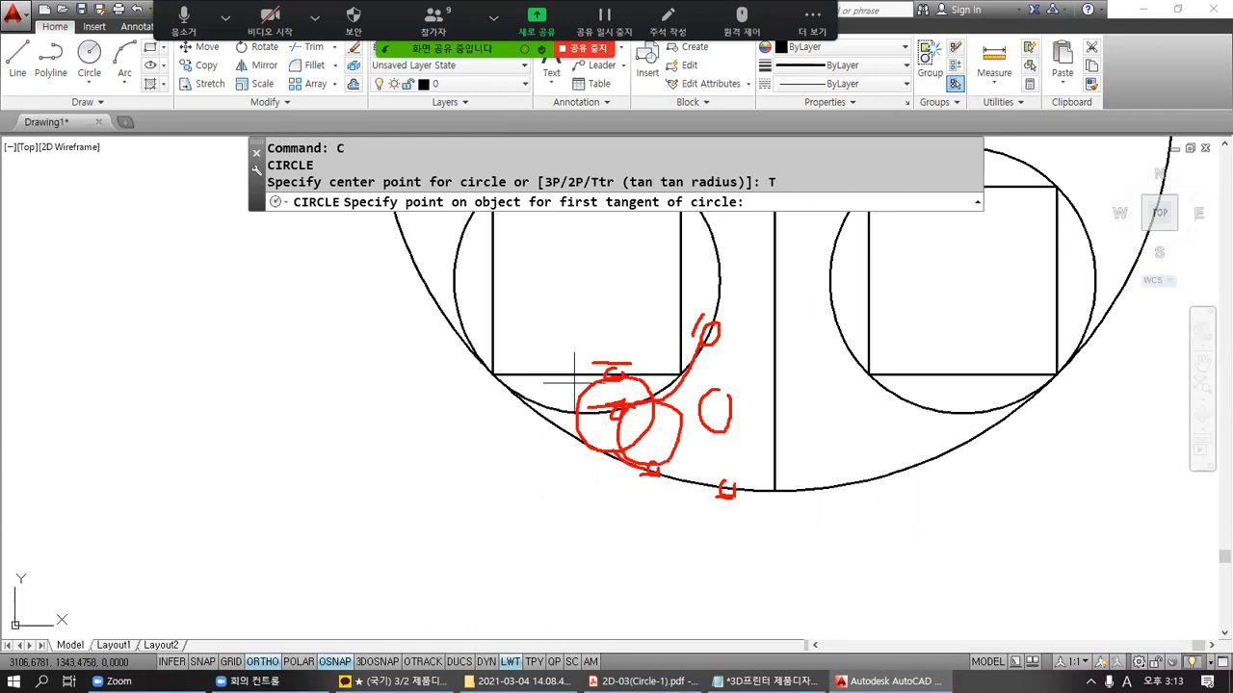
{"action": "left_click", "coordinate": [638, 405]}
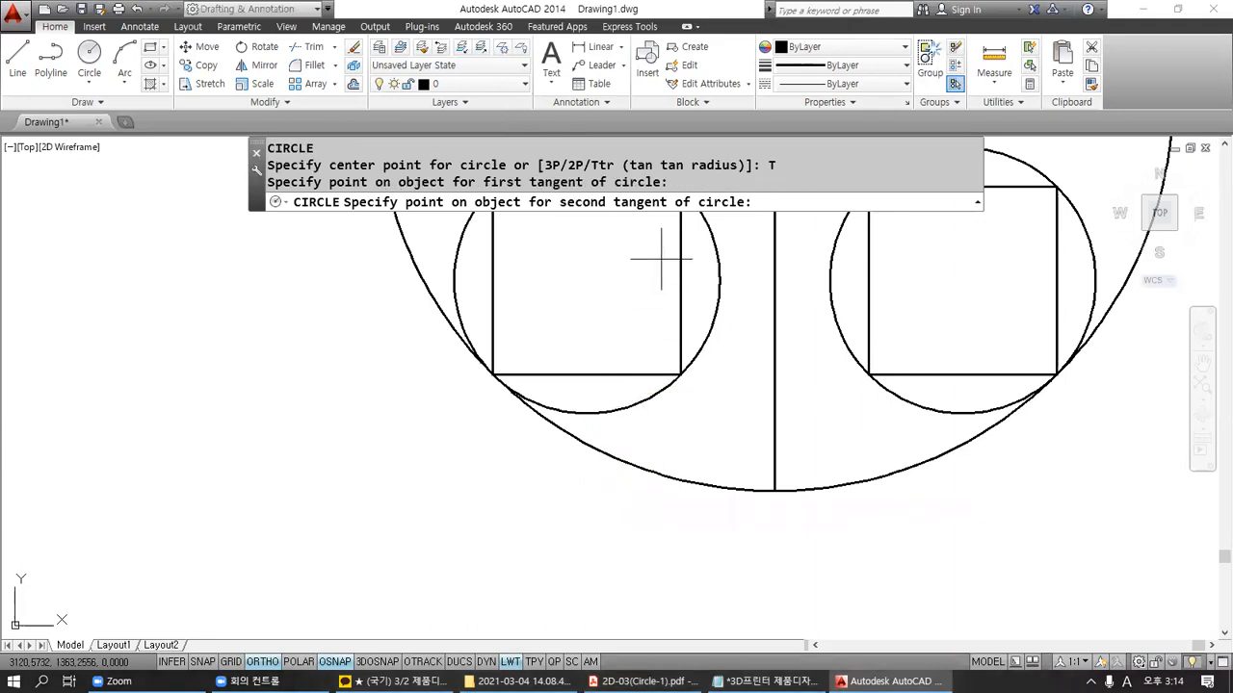
{"action": "left_click_drag", "start_coordinate": [563, 213], "coordinate": [746, 214]}
{"action": "key", "text": "Escape"}
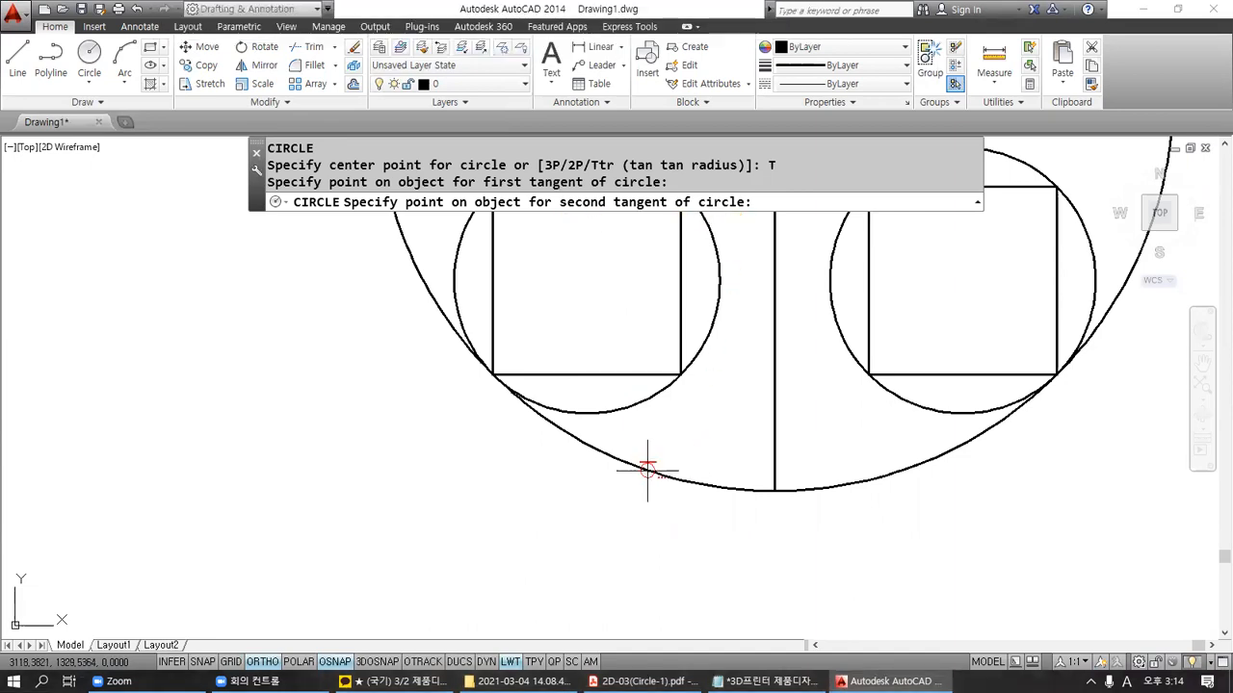
{"action": "left_click", "coordinate": [647, 471]}
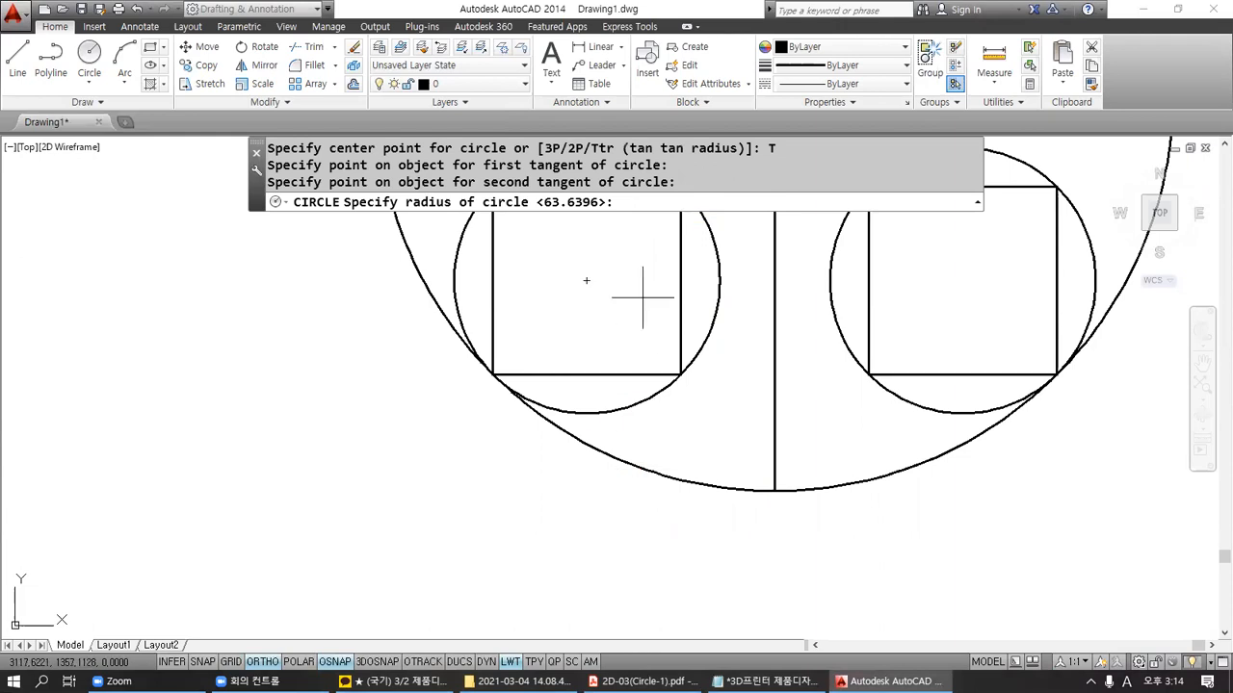
{"action": "mouse_move", "coordinate": [407, 208]}
{"action": "left_mouse_down"}
{"action": "mouse_move", "coordinate": [637, 204]}
{"action": "mouse_move", "coordinate": [620, 219]}
{"action": "mouse_move", "coordinate": [659, 192]}
{"action": "mouse_move", "coordinate": [691, 194]}
{"action": "mouse_move", "coordinate": [704, 217]}
{"action": "mouse_move", "coordinate": [715, 186]}
{"action": "left_mouse_up"}
{"action": "key", "text": "Escape"}
{"action": "type", "text": "5"}
{"action": "key", "text": "Return"}
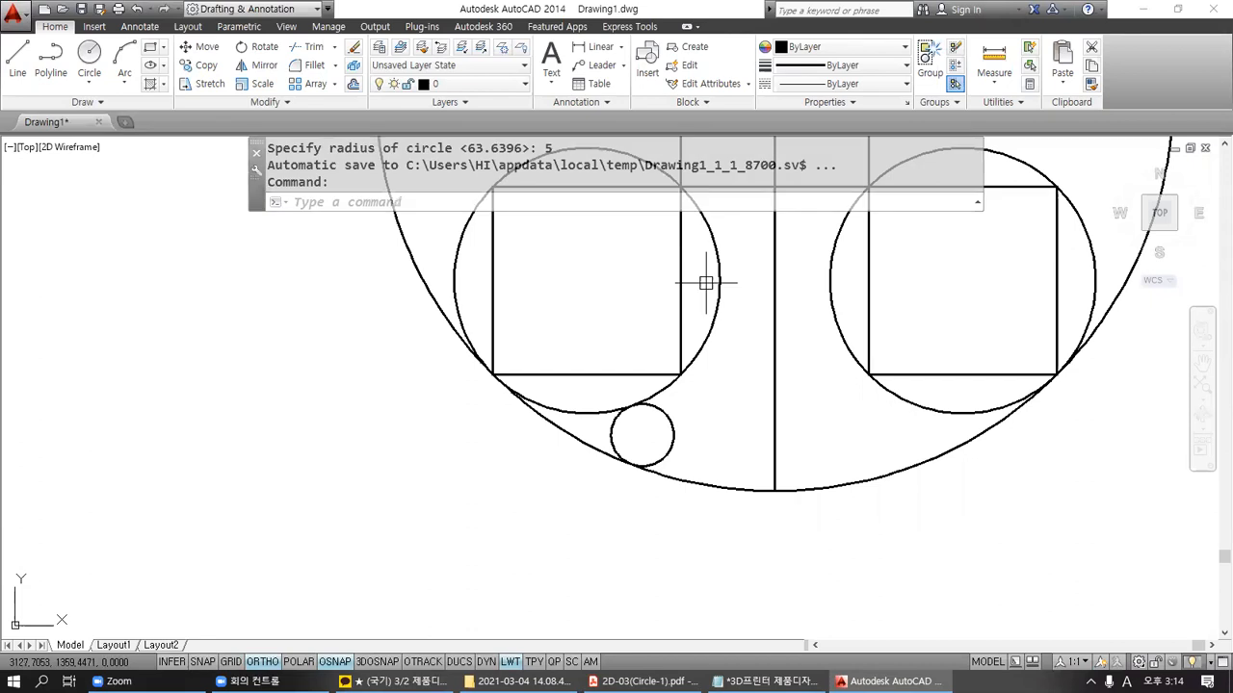
Step: Draw a radius 5 Ttr circle tangent to the underside of the lower-right square's circle and the large outer circle
{"action": "mouse_move", "coordinate": [867, 414]}
{"action": "middle_mouse_down"}
{"action": "mouse_move", "coordinate": [651, 484]}
{"action": "mouse_move", "coordinate": [661, 444]}
{"action": "mouse_move", "coordinate": [713, 484]}
{"action": "middle_mouse_up"}
{"action": "key", "text": "Escape"}
{"action": "key", "text": "Escape"}
{"action": "type", "text": "c"}
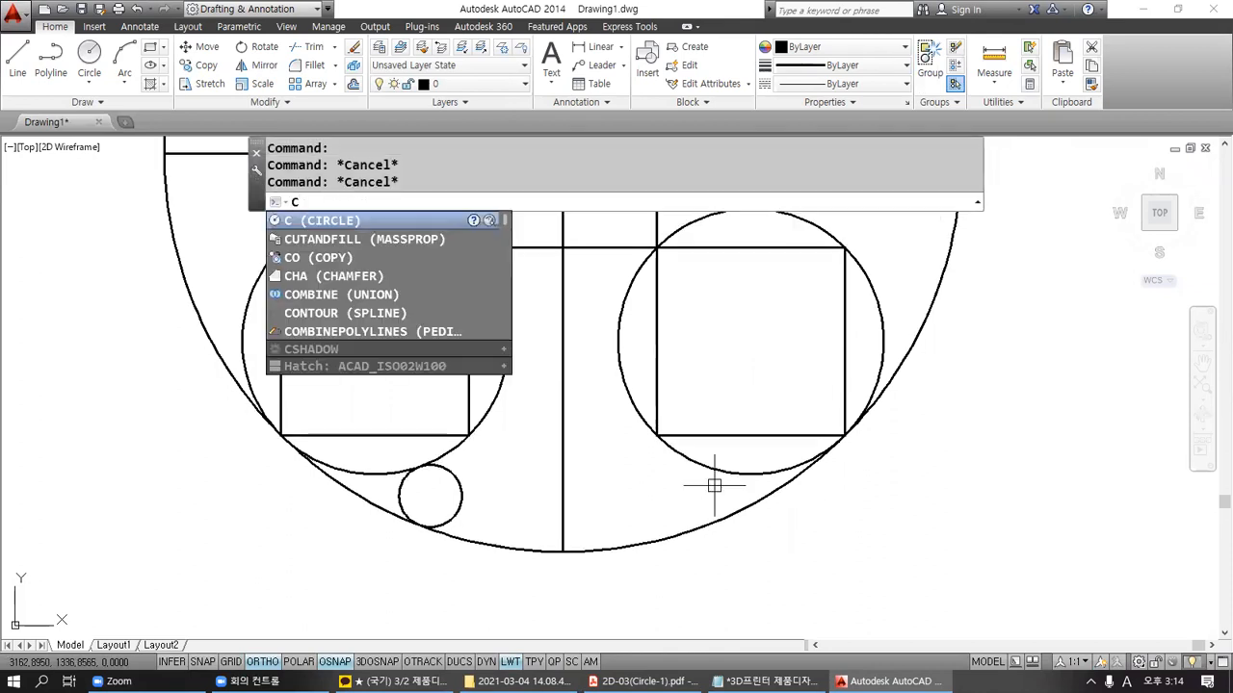
{"action": "key", "text": "Return"}
{"action": "left_click", "coordinate": [730, 202]}
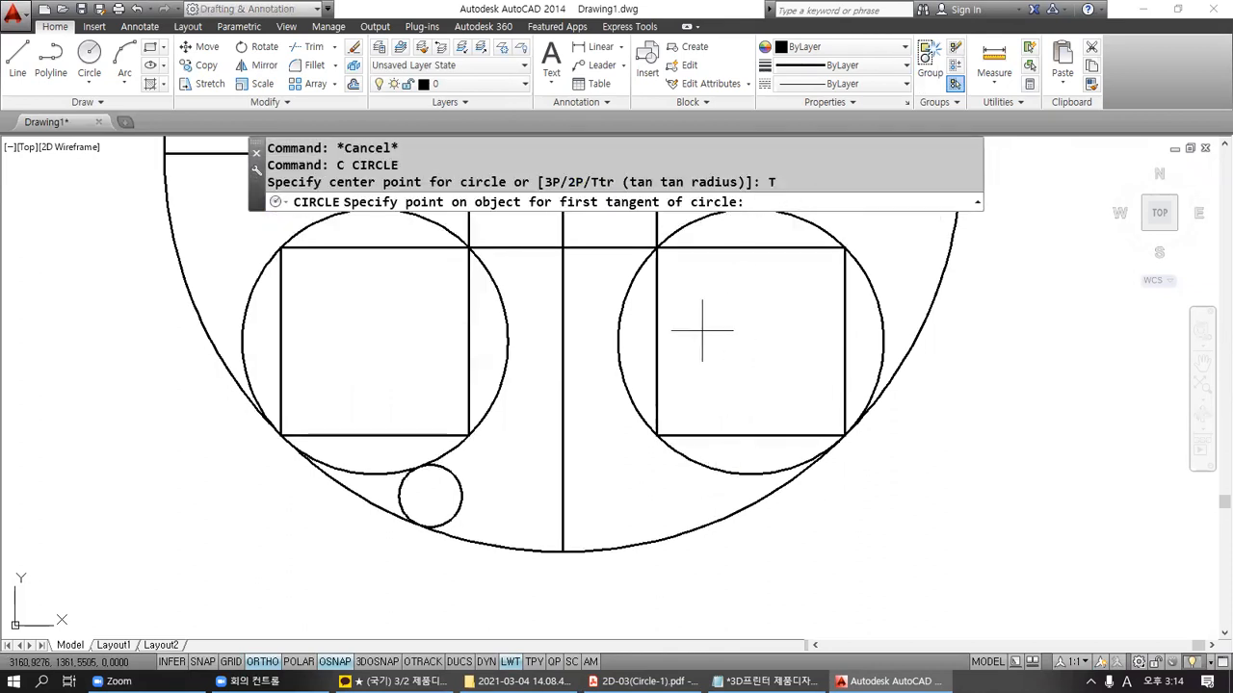
{"action": "left_click", "coordinate": [698, 462]}
{"action": "left_click", "coordinate": [700, 521]}
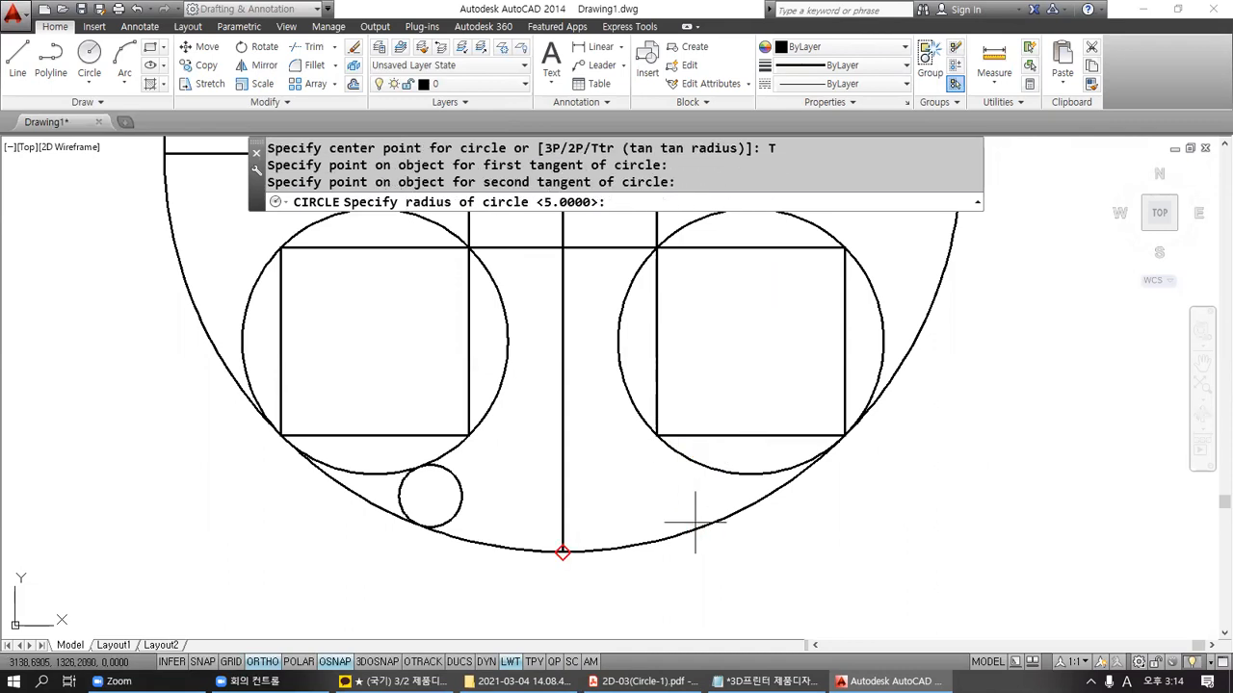
{"action": "key", "text": "Return"}
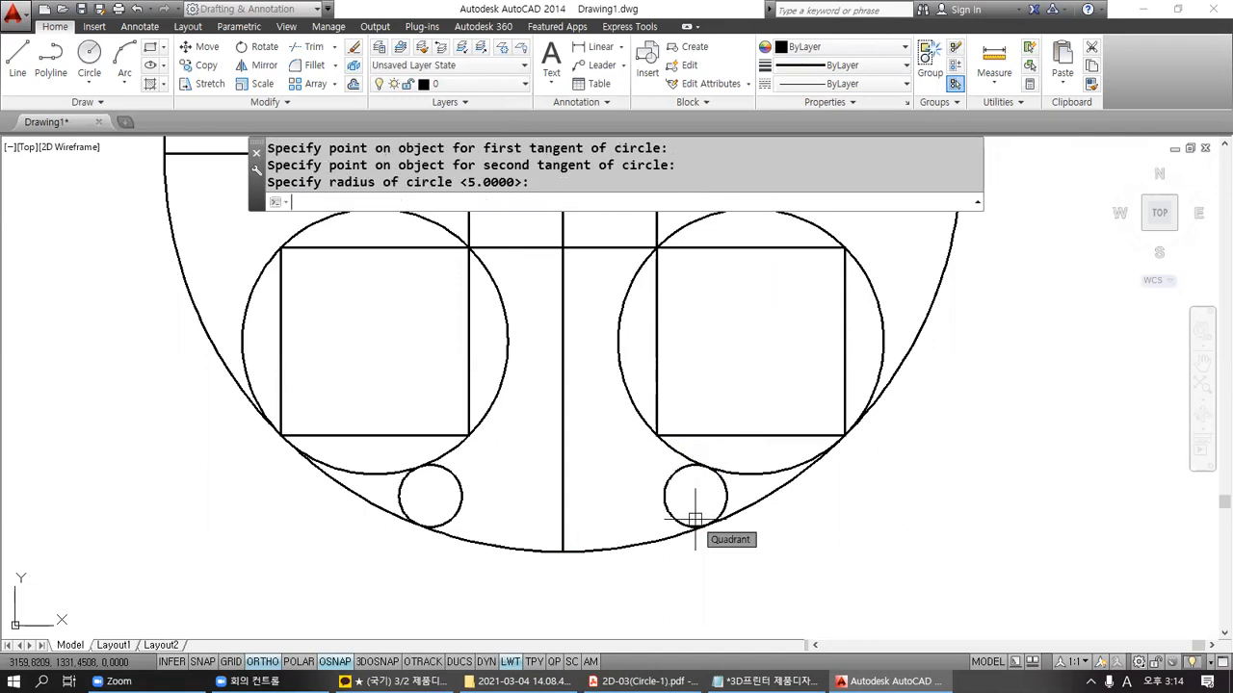
Step: Draw a radius 5 Ttr circle between the right side of the lower-right square's circle and the large outer circle
{"action": "mouse_move", "coordinate": [860, 453]}
{"action": "middle_mouse_down"}
{"action": "mouse_move", "coordinate": [806, 482]}
{"action": "mouse_move", "coordinate": [862, 465]}
{"action": "middle_mouse_up"}
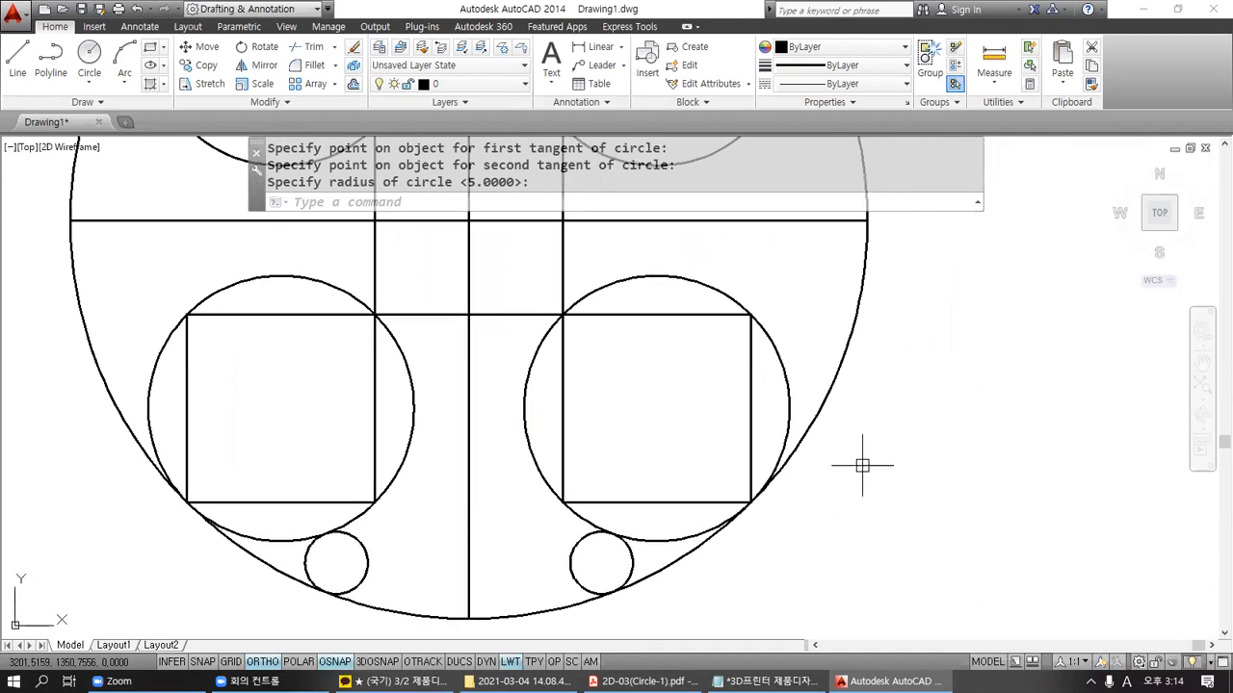
{"action": "key", "text": "Return"}
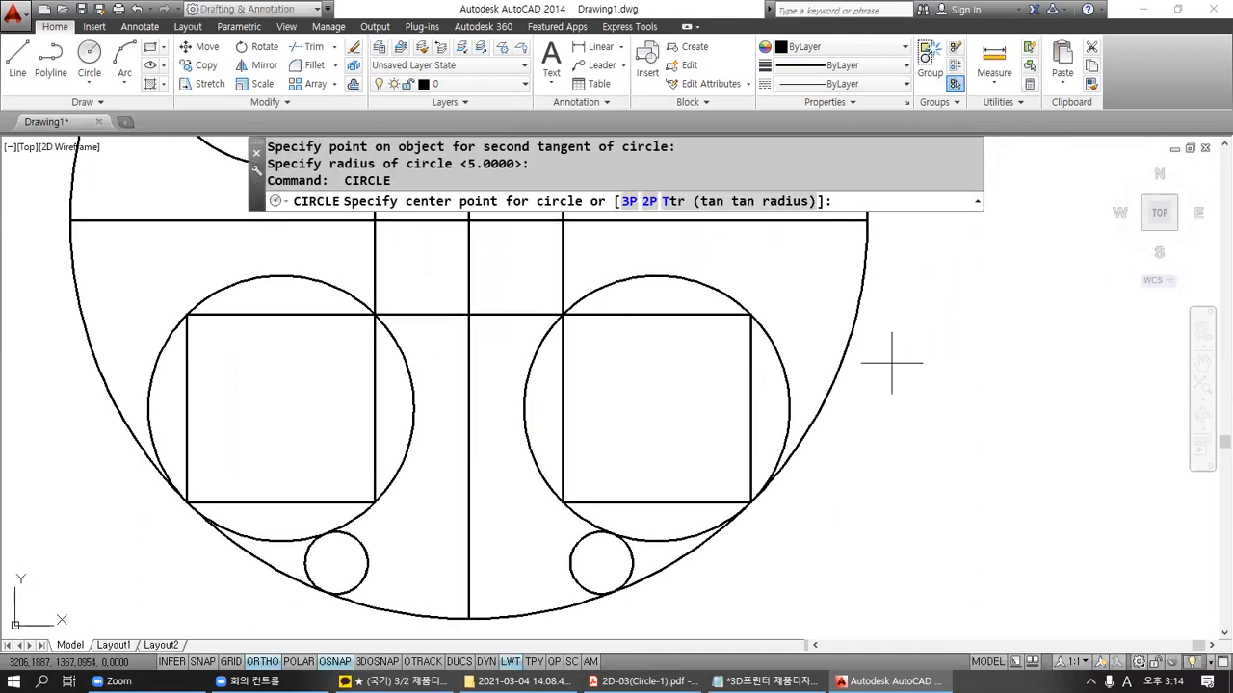
{"action": "left_click", "coordinate": [800, 206]}
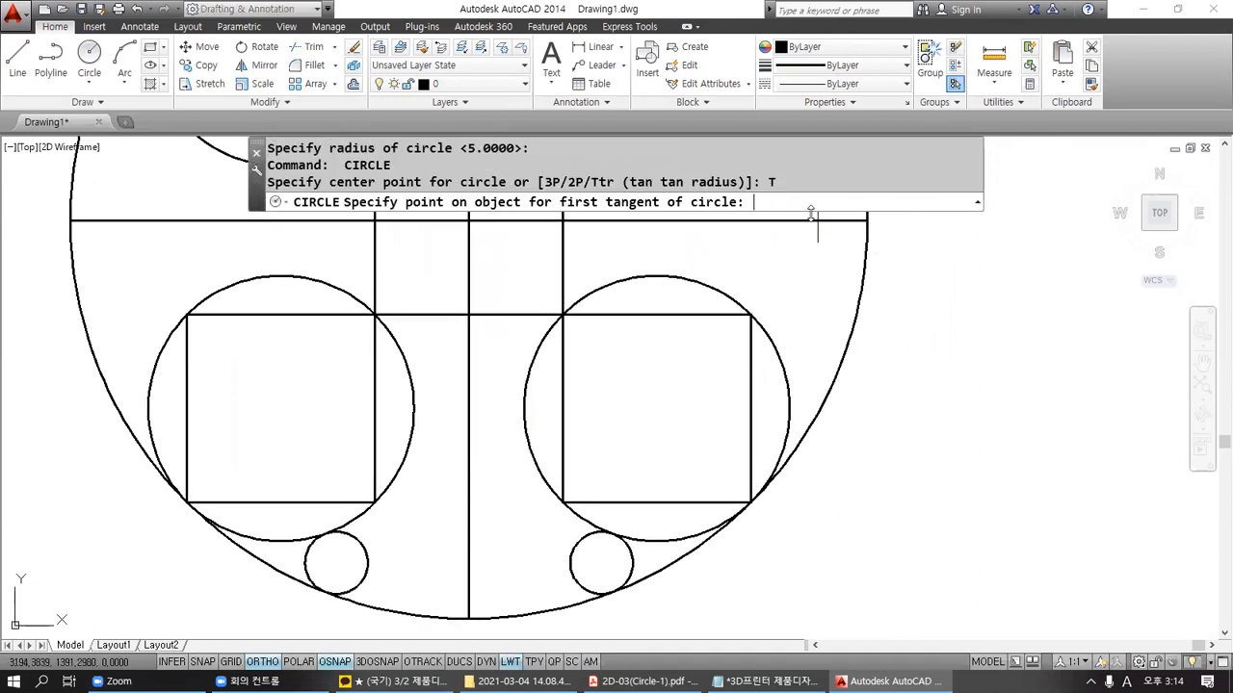
{"action": "left_click", "coordinate": [782, 356]}
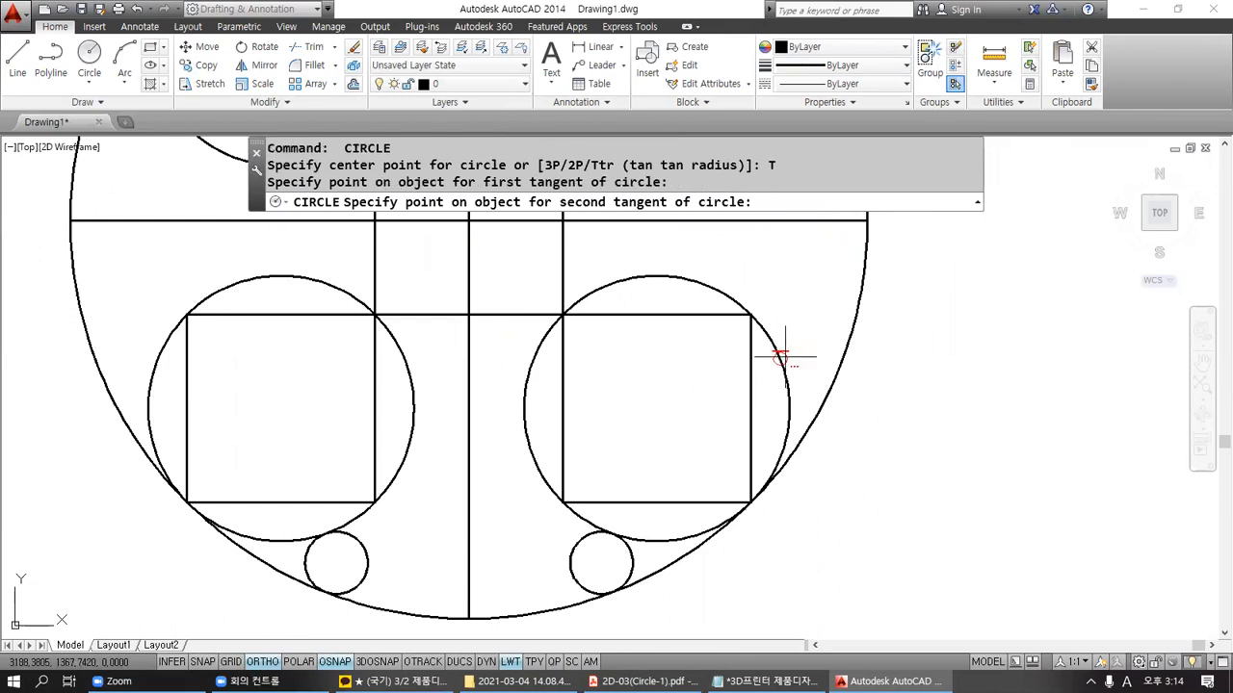
{"action": "left_click", "coordinate": [847, 353]}
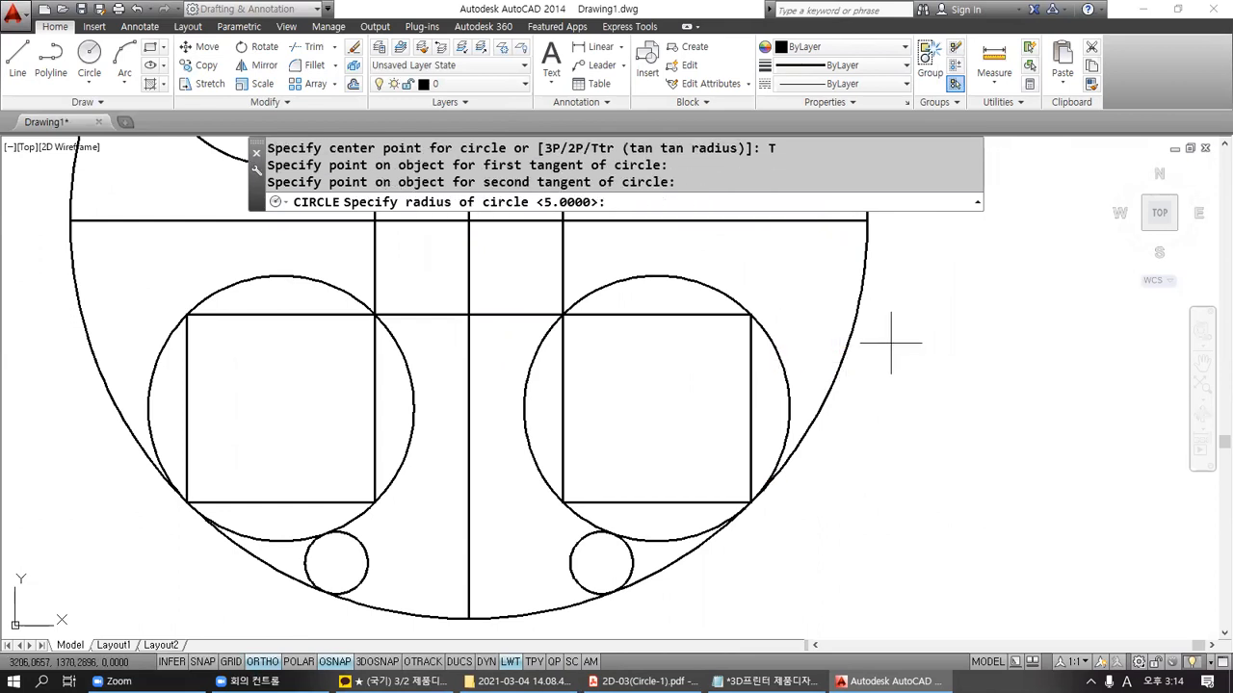
{"action": "key", "text": "Return"}
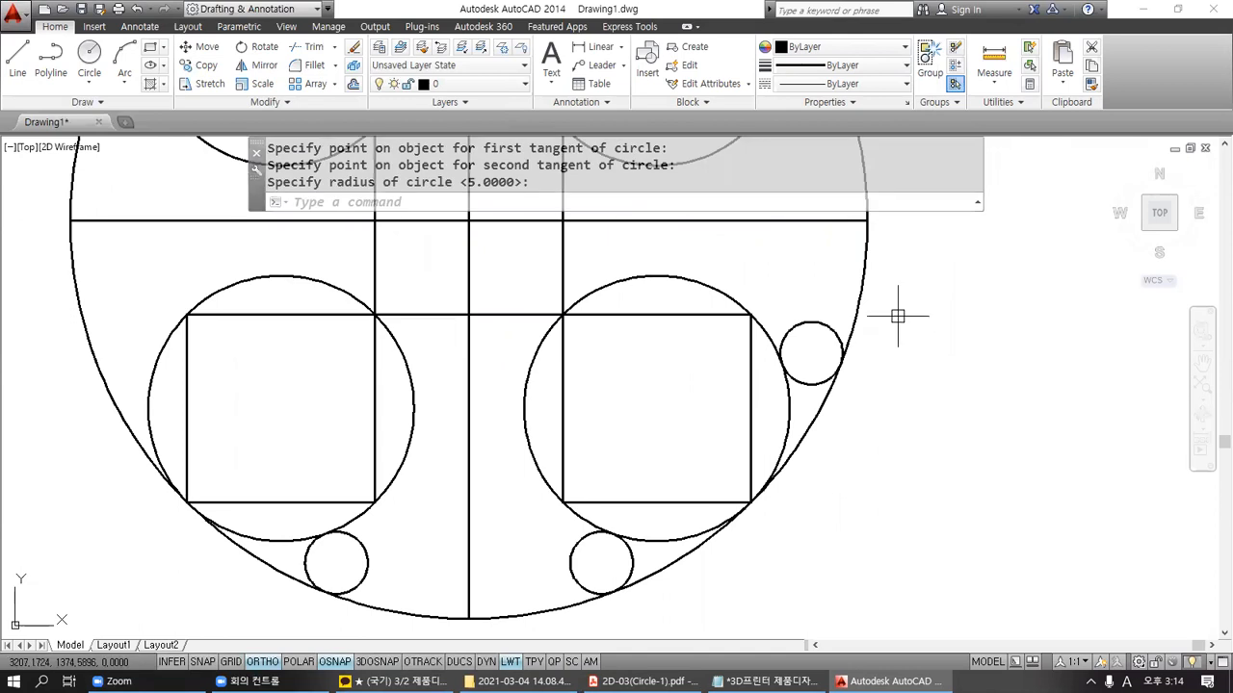
Step: Draw a radius 5 Ttr circle between the right side of the upper-right square's circle and the large outer circle
{"action": "scroll", "coordinate": [779, 332], "scroll_direction": "down", "scroll_amount": 4}
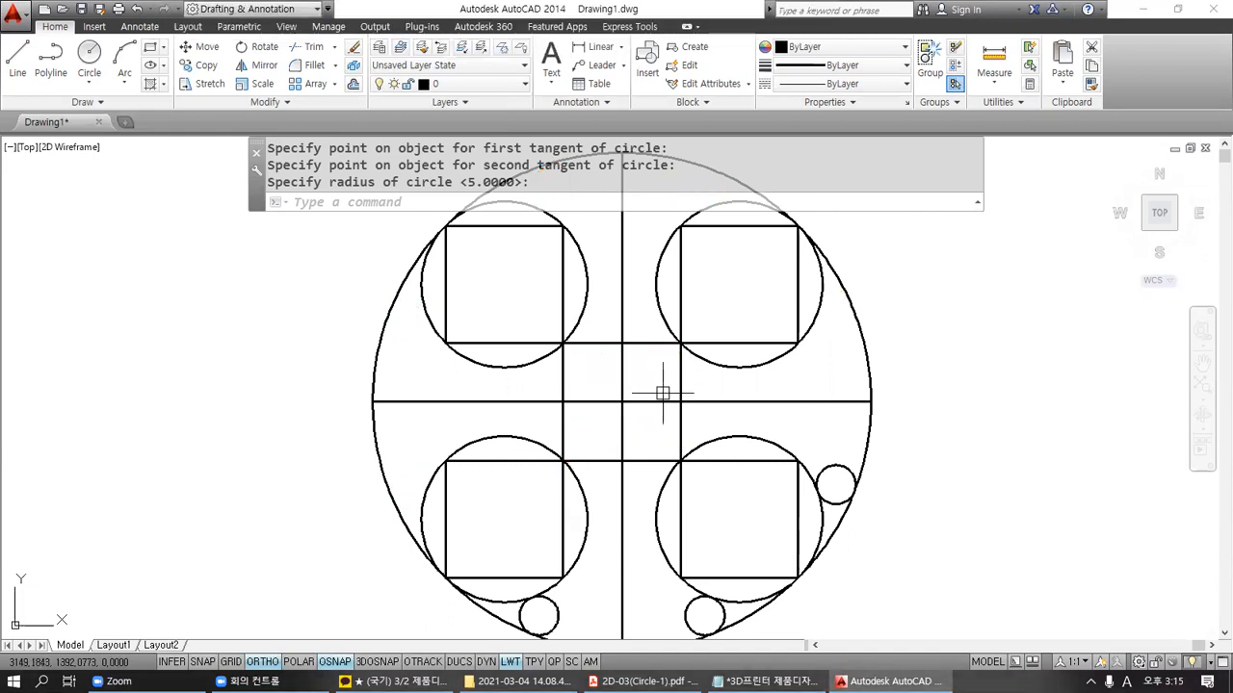
{"action": "type", "text": "c"}
{"action": "key", "text": "Return"}
{"action": "type", "text": "T"}
{"action": "key", "text": "Return"}
{"action": "left_click", "coordinate": [840, 287]}
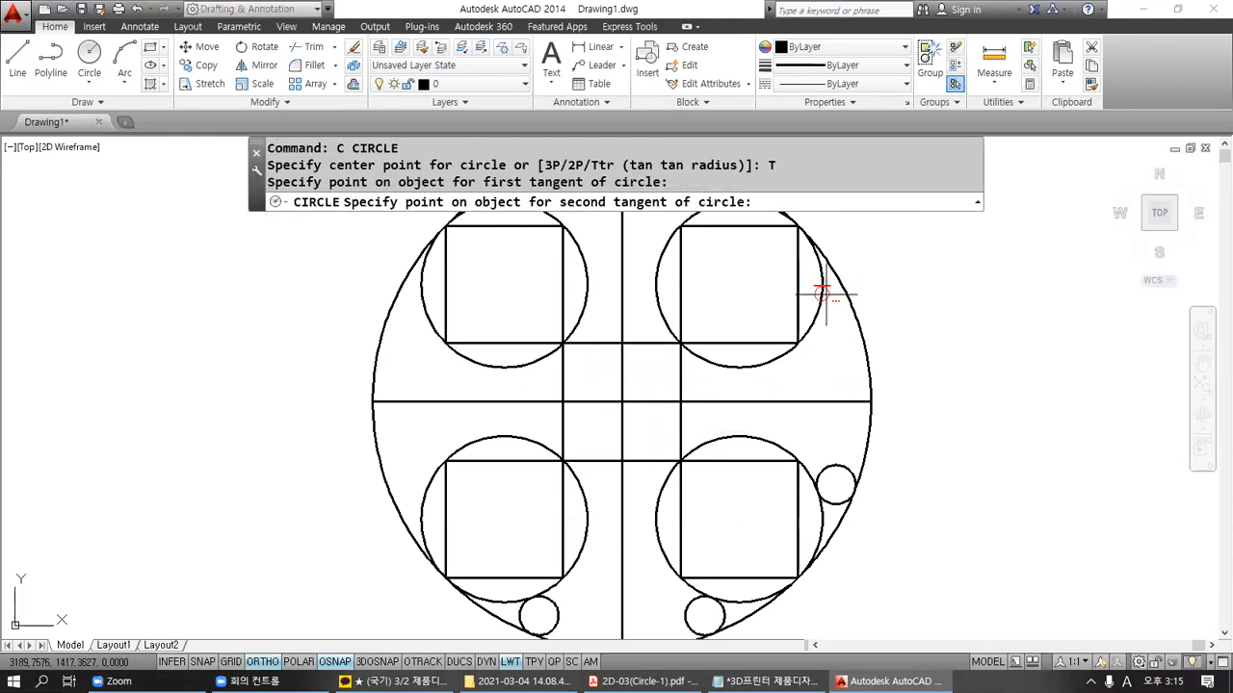
{"action": "left_click", "coordinate": [820, 285]}
{"action": "key", "text": "Return"}
Step: Draw a radius 5 Ttr circle between the top of the upper-right square's circle and the large outer circle
{"action": "middle_click_drag", "start_coordinate": [825, 305], "coordinate": [861, 409]}
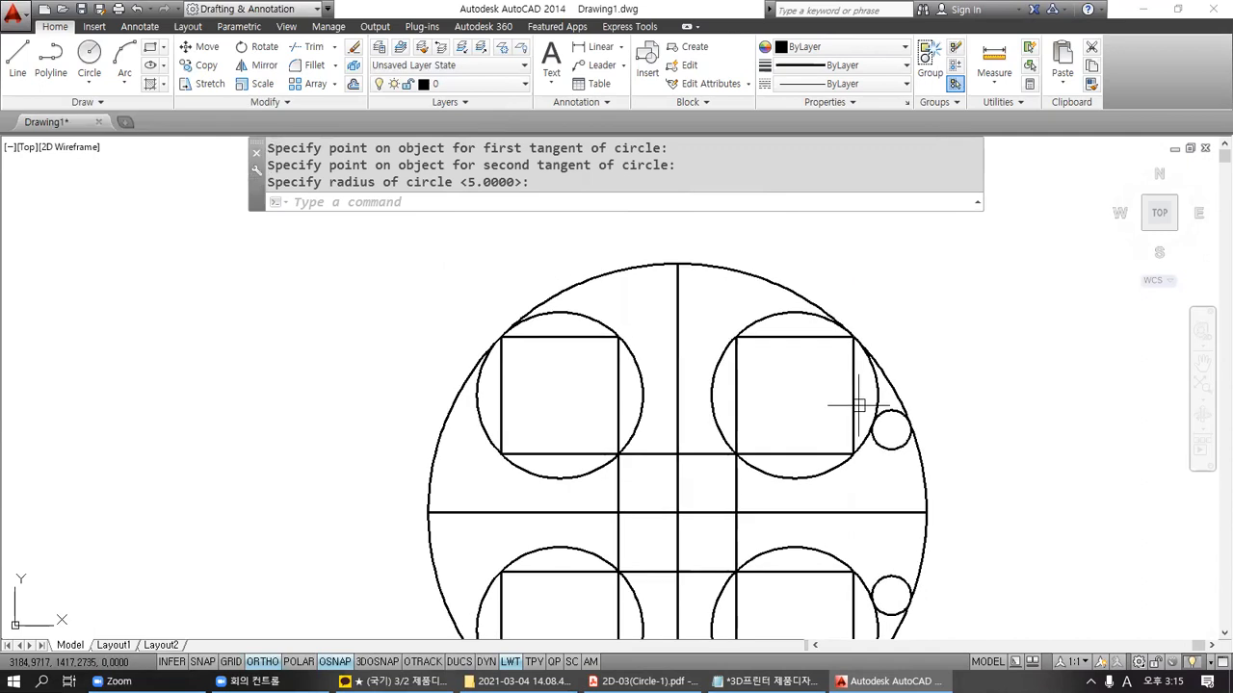
{"action": "key", "text": "Return"}
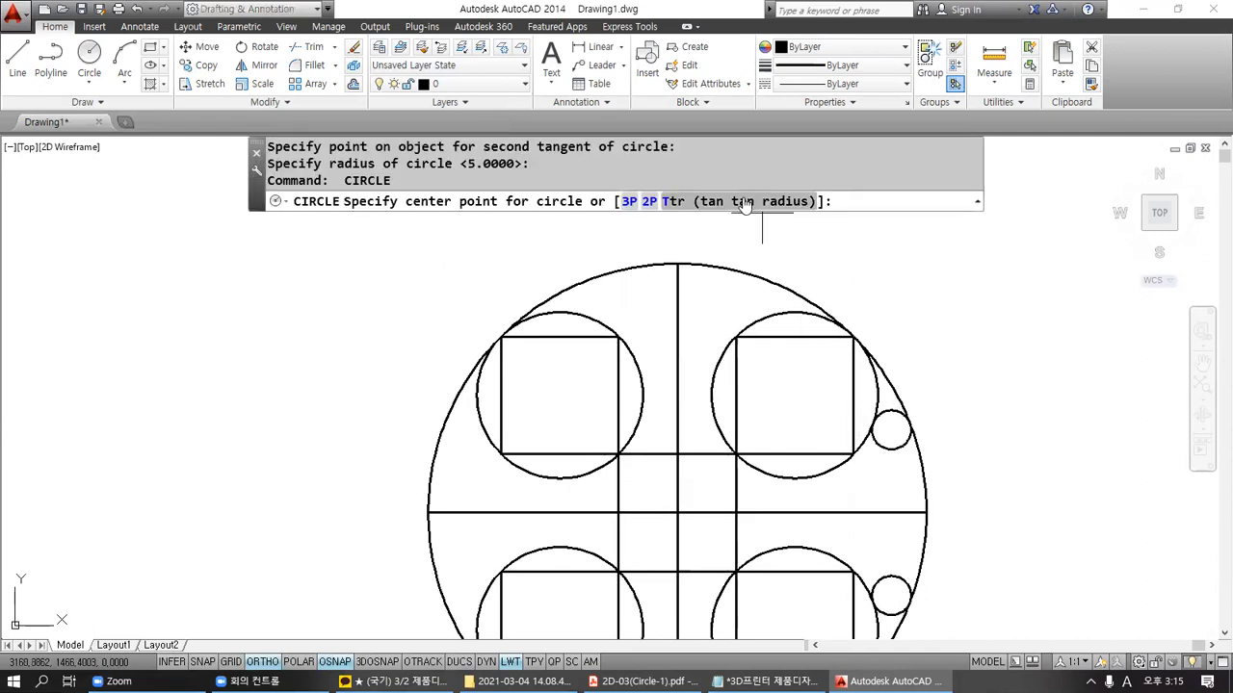
{"action": "left_click", "coordinate": [744, 204]}
{"action": "left_click", "coordinate": [764, 268]}
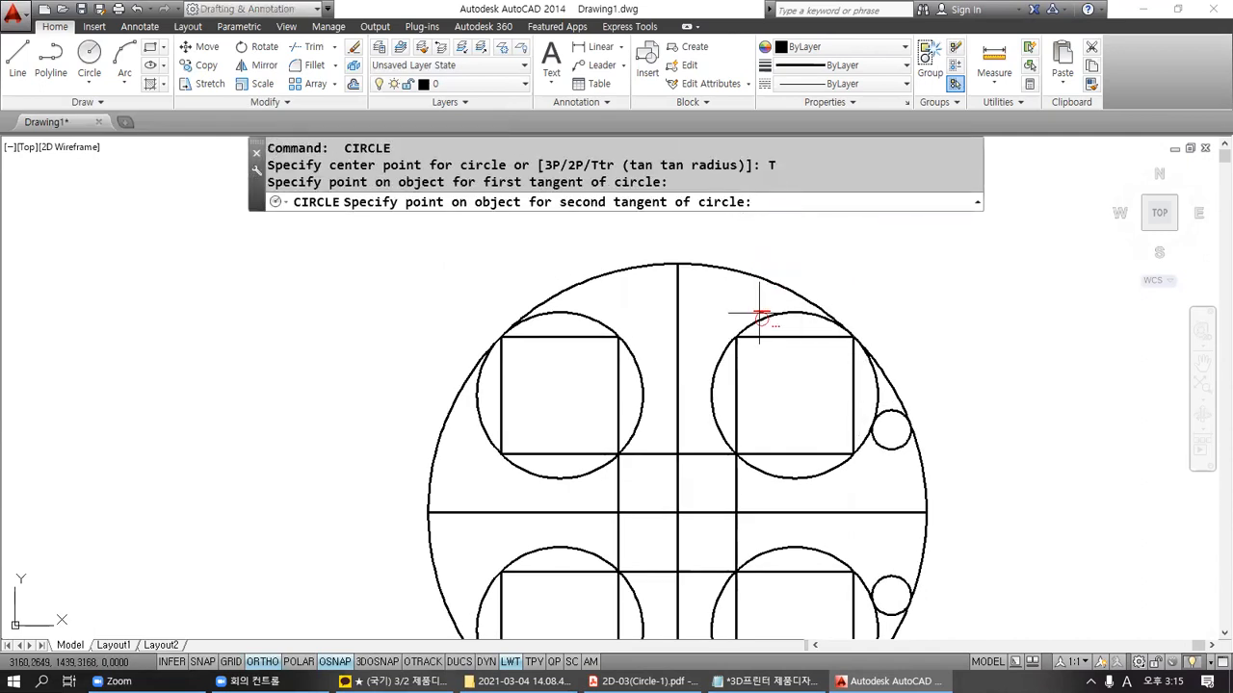
{"action": "left_click", "coordinate": [760, 314]}
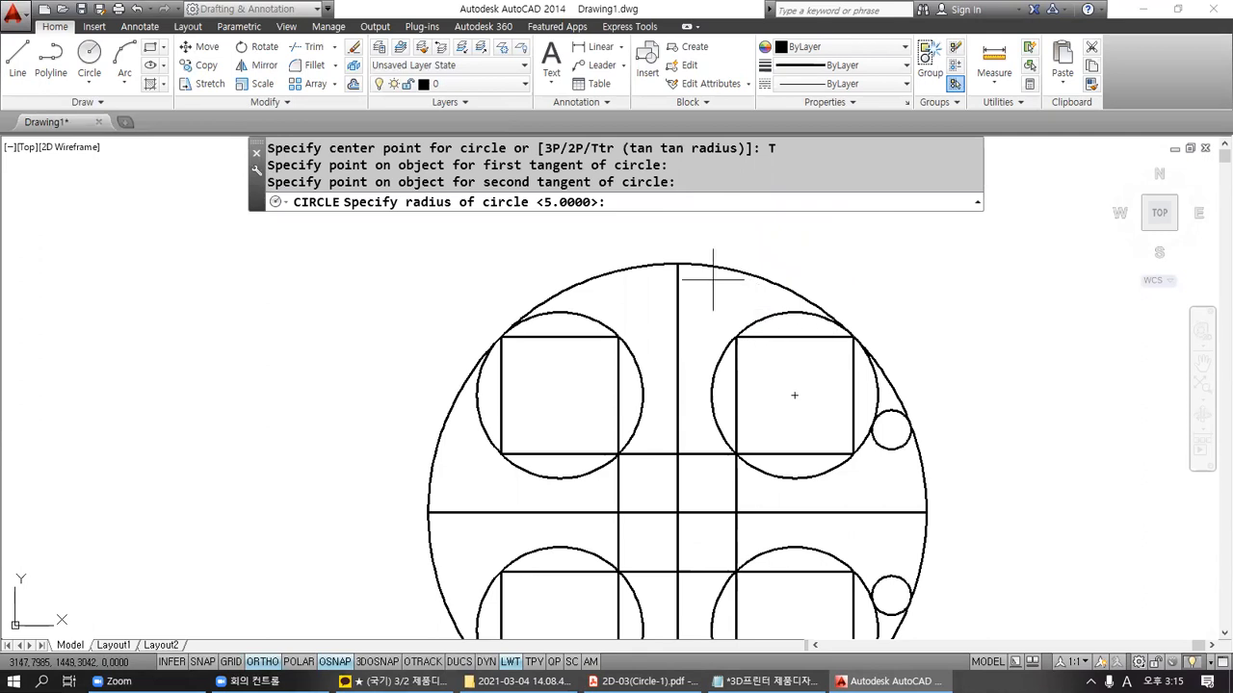
{"action": "mouse_move", "coordinate": [523, 182]}
{"action": "left_mouse_down"}
{"action": "mouse_move", "coordinate": [562, 216]}
{"action": "mouse_move", "coordinate": [653, 202]}
{"action": "left_mouse_up"}
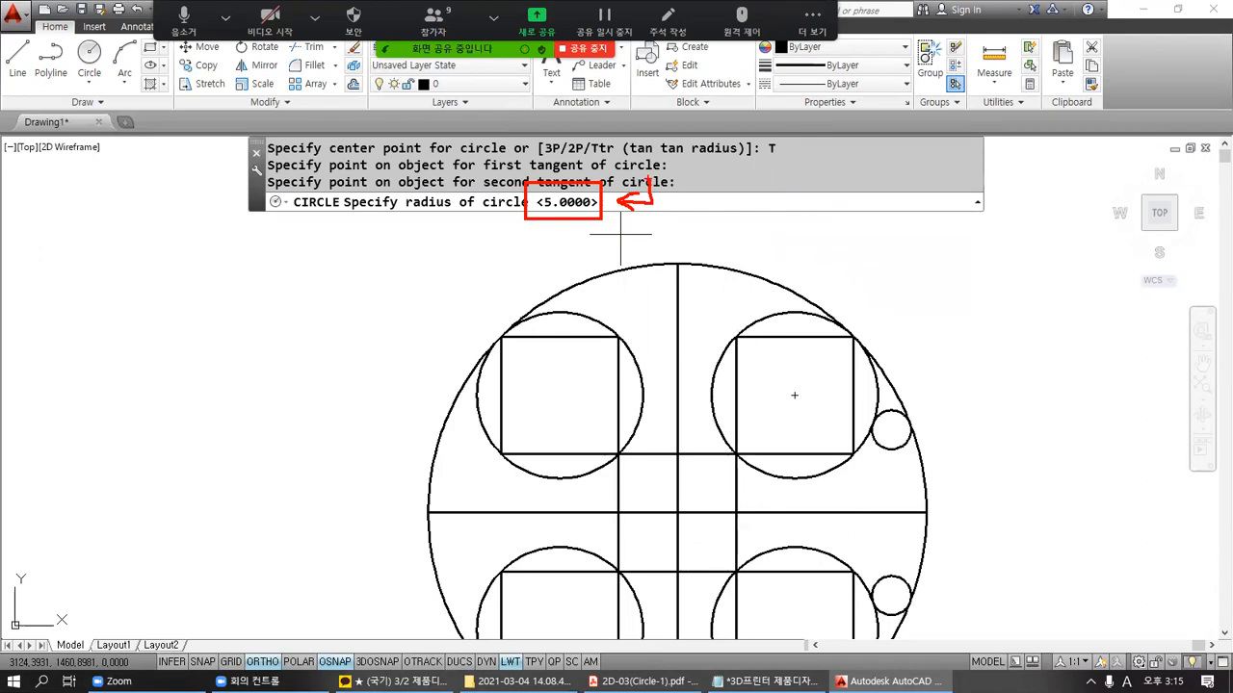
{"action": "key", "text": "Return"}
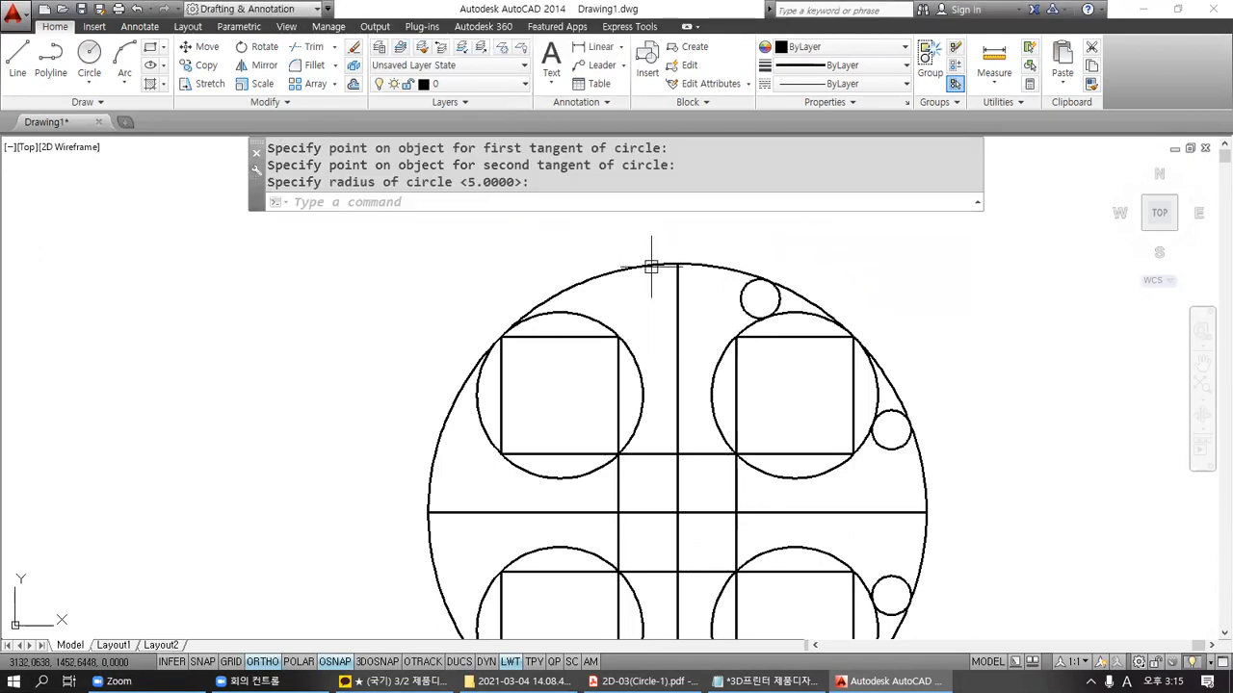
Step: Draw a radius 5 Ttr circle between the top of the upper-left square's circle and the large outer circle
{"action": "key", "text": "Return"}
{"action": "type", "text": "T"}
{"action": "key", "text": "Return"}
{"action": "left_click", "coordinate": [608, 273]}
{"action": "left_click", "coordinate": [566, 314]}
{"action": "key", "text": "Return"}
Step: Draw a radius 5 Ttr circle between the left side of the upper-left square's circle and the large outer circle
{"action": "middle_click_drag", "start_coordinate": [545, 357], "coordinate": [603, 263]}
{"action": "key", "text": "Return"}
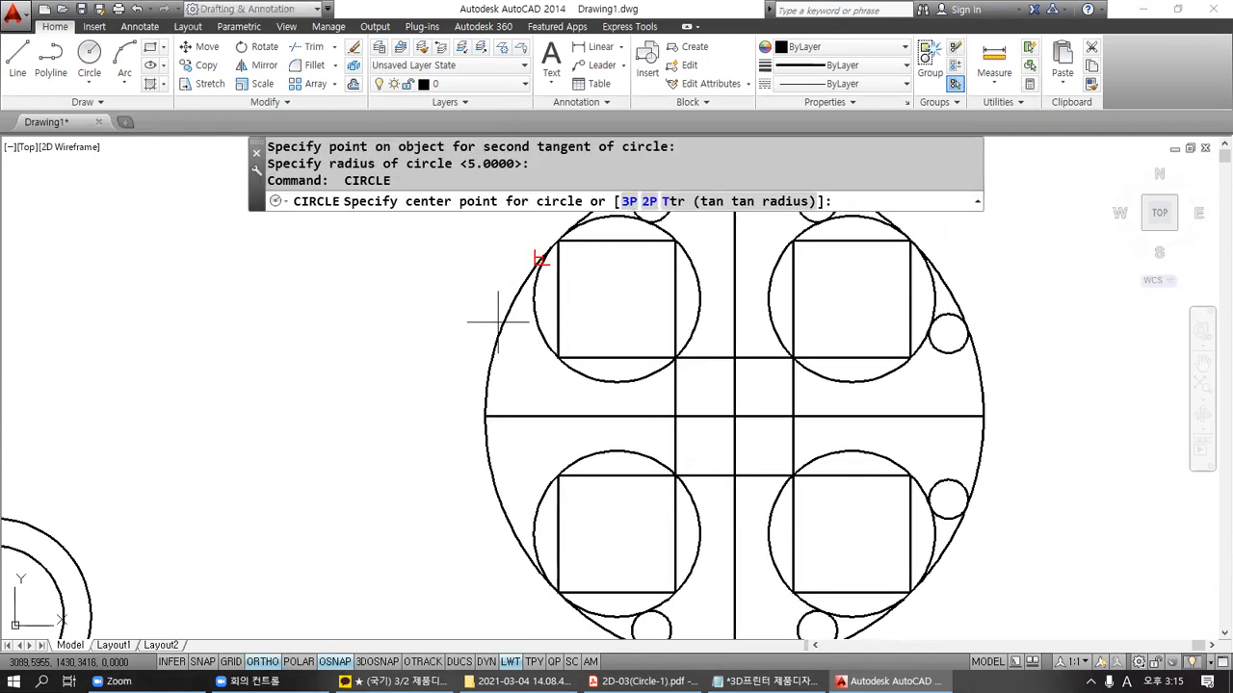
{"action": "type", "text": "T"}
{"action": "key", "text": "Return"}
{"action": "left_click", "coordinate": [496, 311]}
{"action": "left_click", "coordinate": [533, 306]}
{"action": "key", "text": "Return"}
Step: Draw a radius 5 Ttr circle between the left side of the lower-left square's circle and the large outer circle
{"action": "key", "text": "Return"}
{"action": "type", "text": "T"}
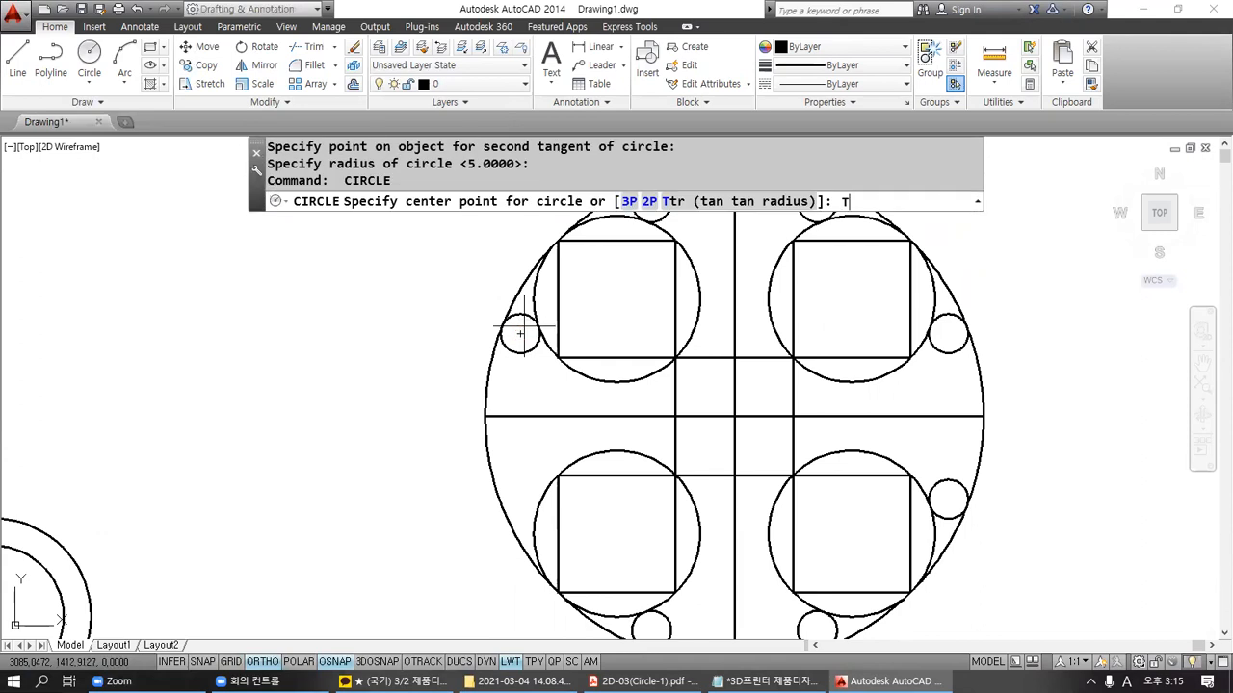
{"action": "key", "text": "Return"}
{"action": "left_click", "coordinate": [495, 495]}
{"action": "left_click", "coordinate": [536, 509]}
{"action": "key", "text": "Return"}
Step: Draw a radius 5 Ttr circle inside the center square, tangent to its left and top edges
{"action": "key", "text": "Return"}
{"action": "type", "text": "T"}
{"action": "key", "text": "Return"}
{"action": "left_click", "coordinate": [675, 383]}
{"action": "left_click", "coordinate": [693, 358]}
{"action": "key", "text": "Return"}
Step: Draw a radius 5 Ttr circle inside the center square, tangent to its top and right edges
{"action": "key", "text": "Return"}
{"action": "type", "text": "T"}
{"action": "key", "text": "Return"}
{"action": "left_click", "coordinate": [755, 358]}
{"action": "left_click", "coordinate": [792, 395]}
{"action": "key", "text": "Return"}
Step: Draw a radius 5 Ttr circle inside the center square, tangent to its right and bottom edges
{"action": "key", "text": "Return"}
{"action": "type", "text": "T"}
{"action": "key", "text": "Return"}
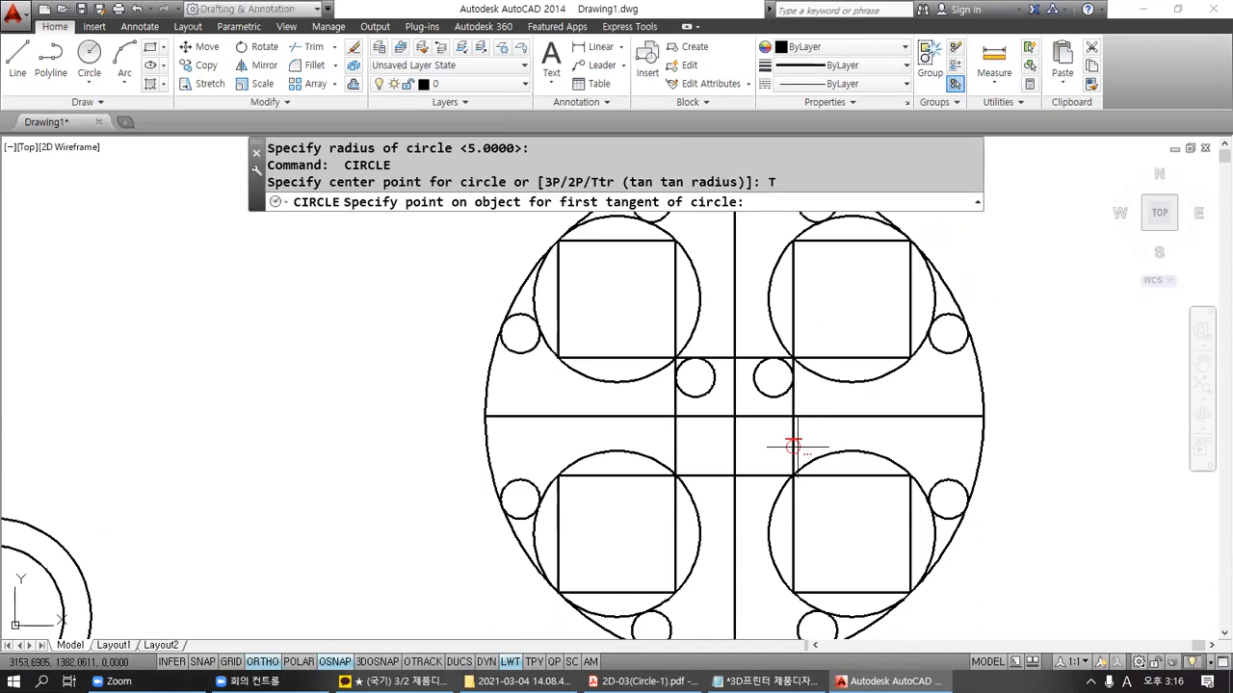
{"action": "left_click", "coordinate": [754, 479]}
{"action": "left_click", "coordinate": [756, 470]}
{"action": "key", "text": "Return"}
Step: Draw a radius 5 Ttr circle inside the center square, tangent to its bottom and left edges
{"action": "key", "text": "Return"}
{"action": "type", "text": "T"}
{"action": "key", "text": "Return"}
{"action": "left_click", "coordinate": [688, 472]}
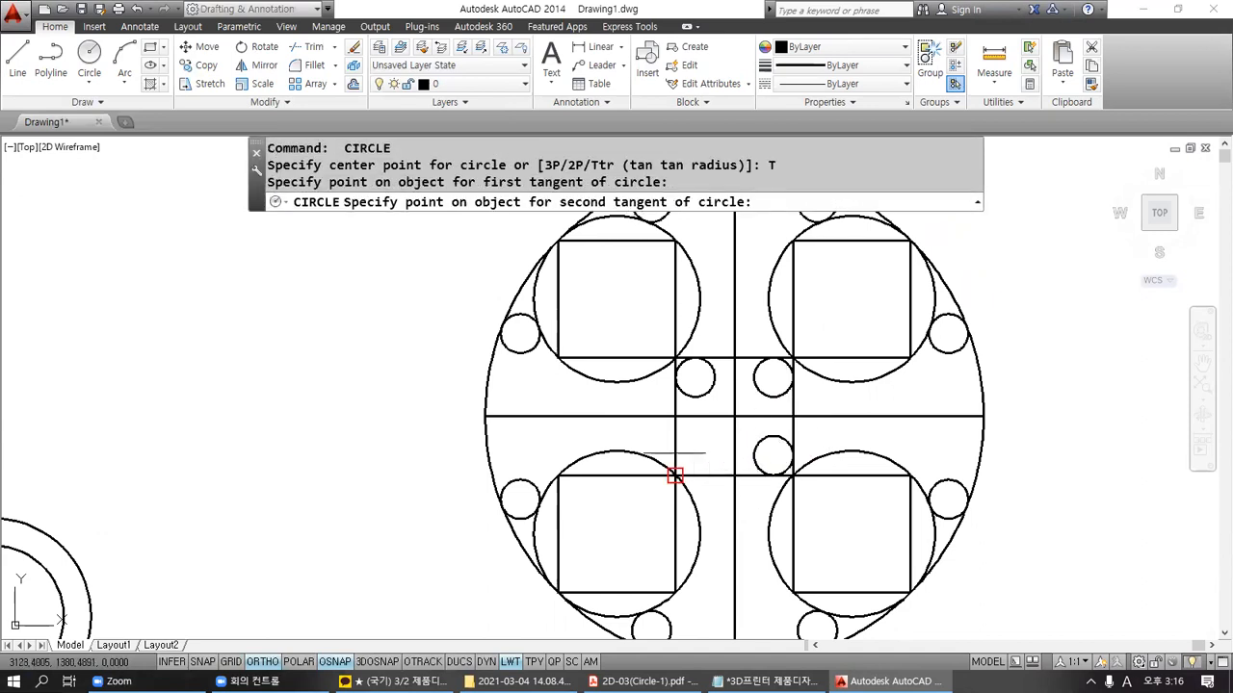
{"action": "left_click", "coordinate": [674, 453]}
{"action": "key", "text": "Return"}
Step: Draw a radius 5 circle centered on the intersection of the two centerlines
{"action": "key", "text": "Return"}
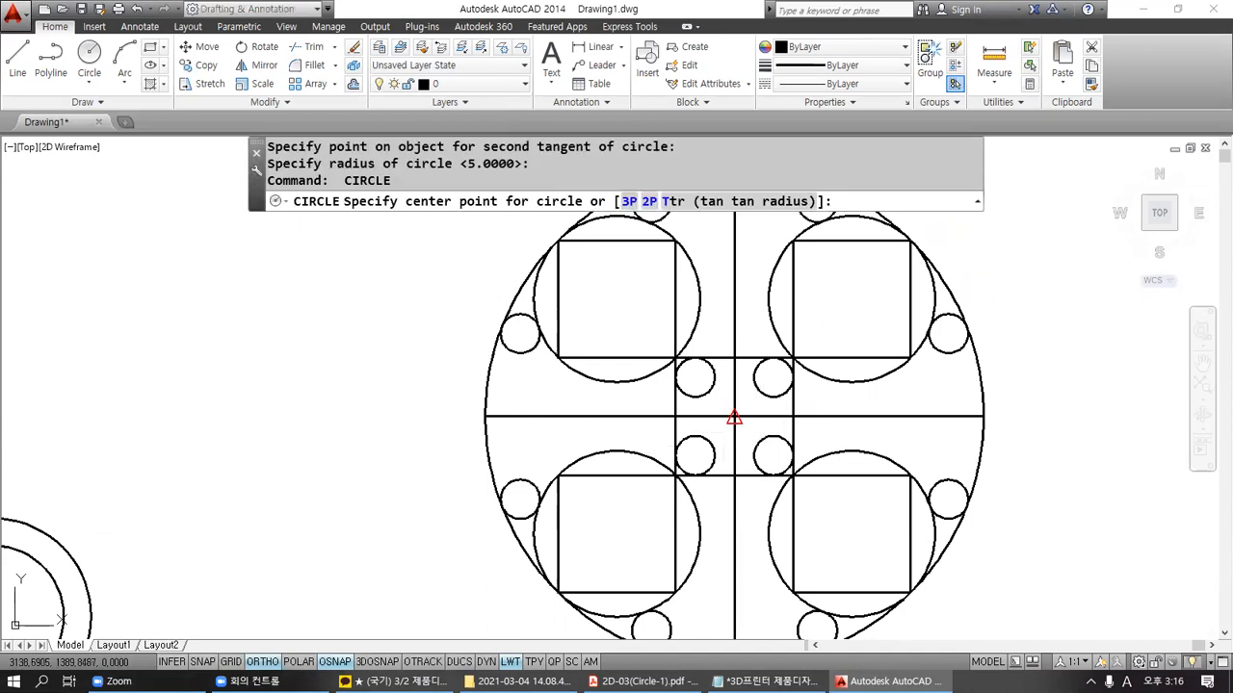
{"action": "left_click", "coordinate": [734, 417]}
{"action": "key", "text": "Return"}
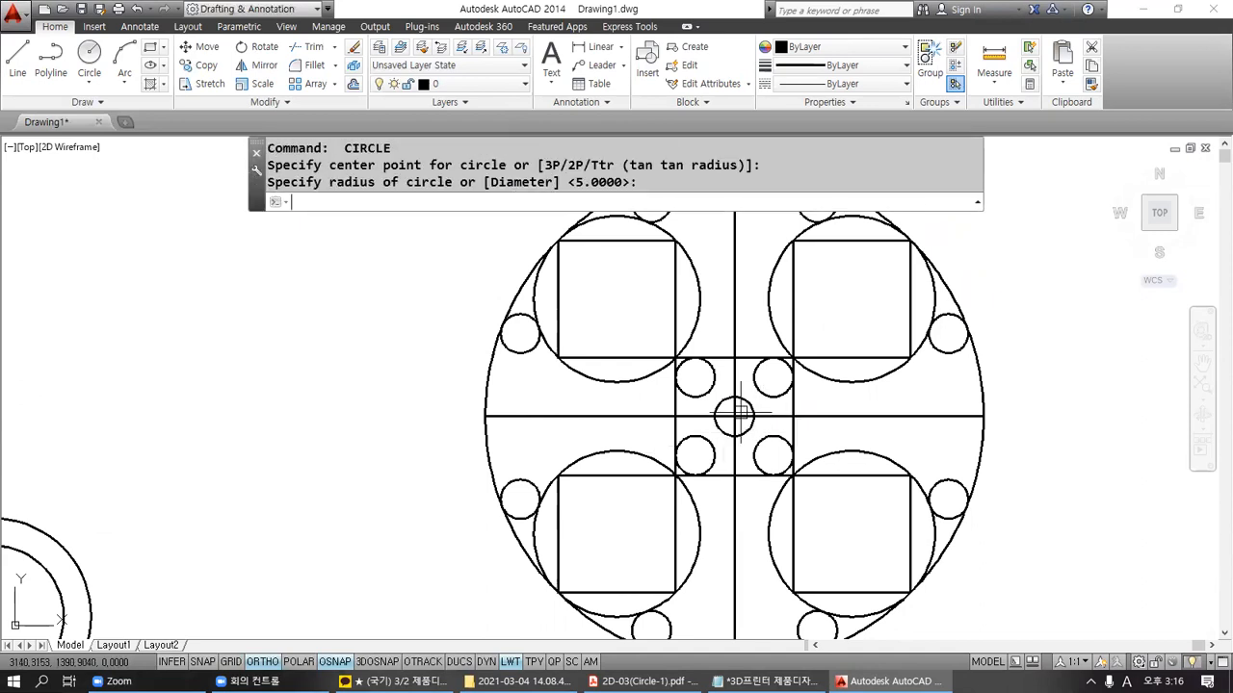
Step: Review the completed circle-and-squares figure and the neighboring exercise figures in the drawing
{"action": "scroll", "coordinate": [734, 414], "scroll_direction": "down", "scroll_amount": 4}
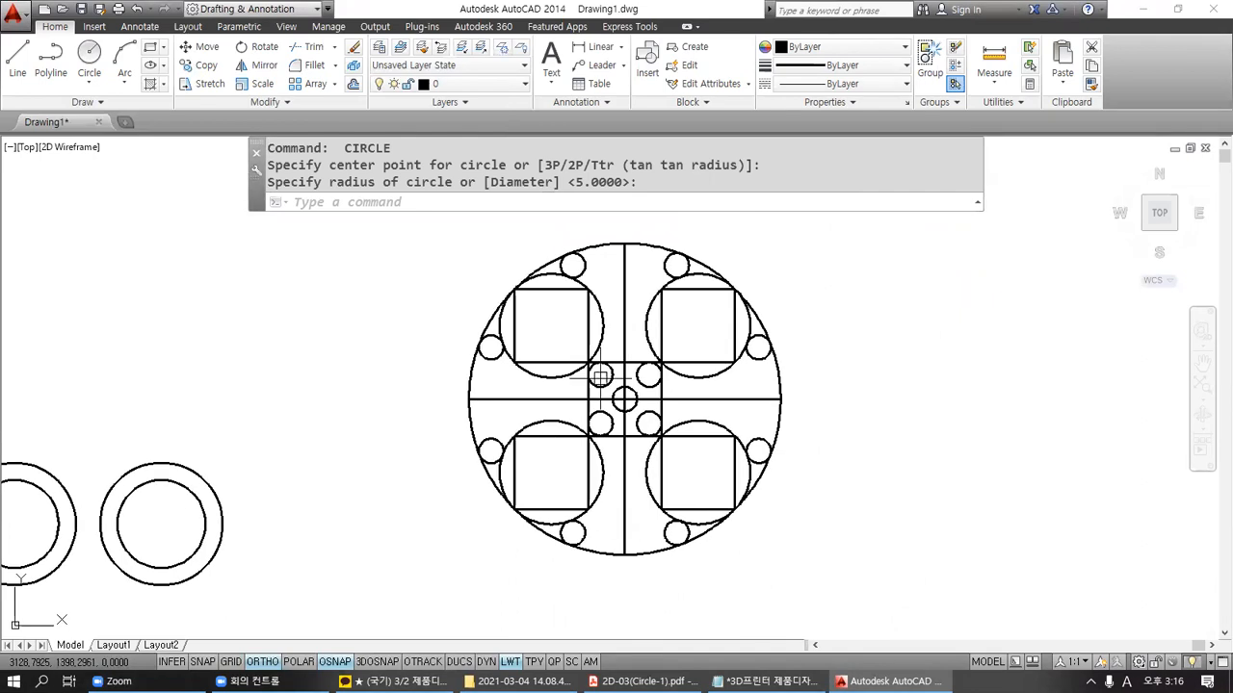
{"action": "scroll", "coordinate": [597, 375], "scroll_direction": "down", "scroll_amount": 5}
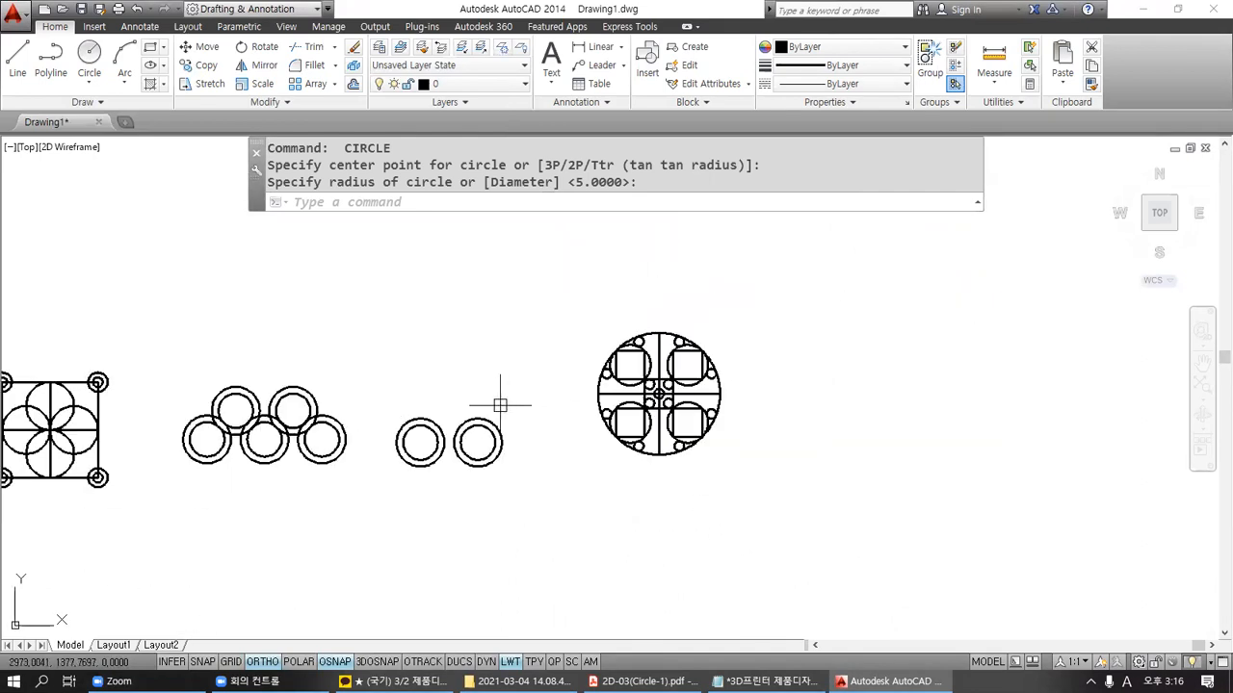
{"action": "mouse_move", "coordinate": [543, 397]}
{"action": "middle_mouse_down"}
{"action": "mouse_move", "coordinate": [637, 394]}
{"action": "mouse_move", "coordinate": [625, 382]}
{"action": "middle_mouse_up"}
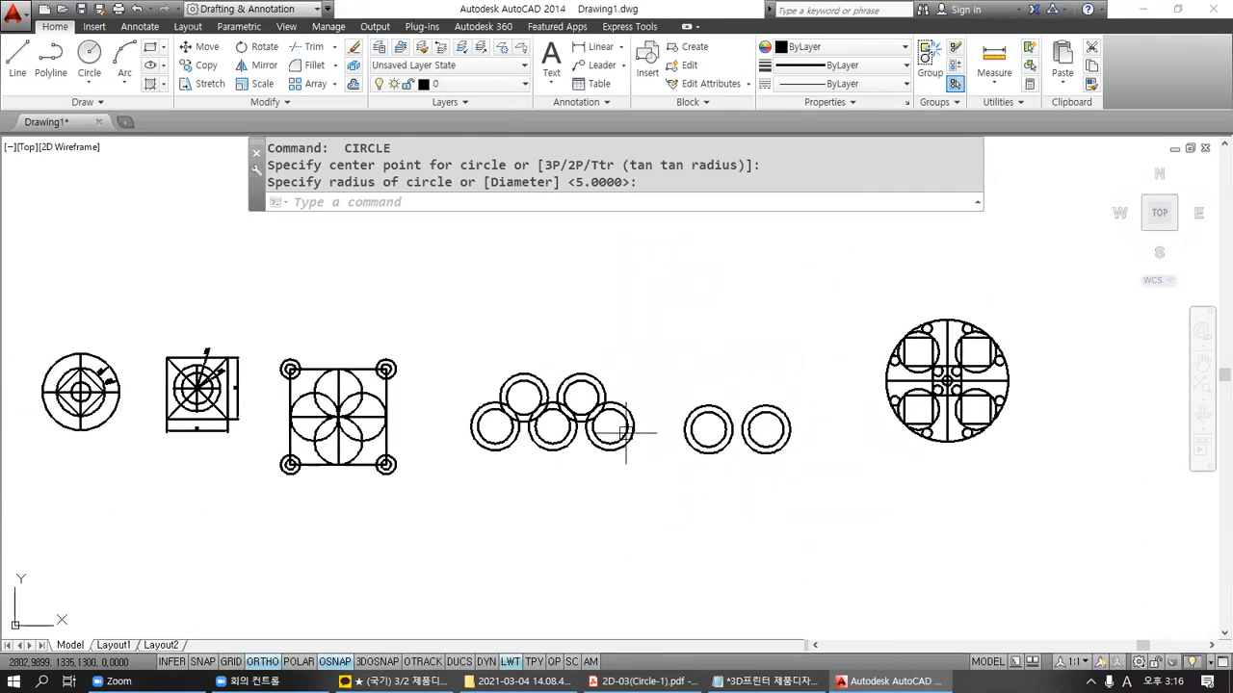
{"action": "middle_click_drag", "start_coordinate": [798, 427], "coordinate": [683, 462]}
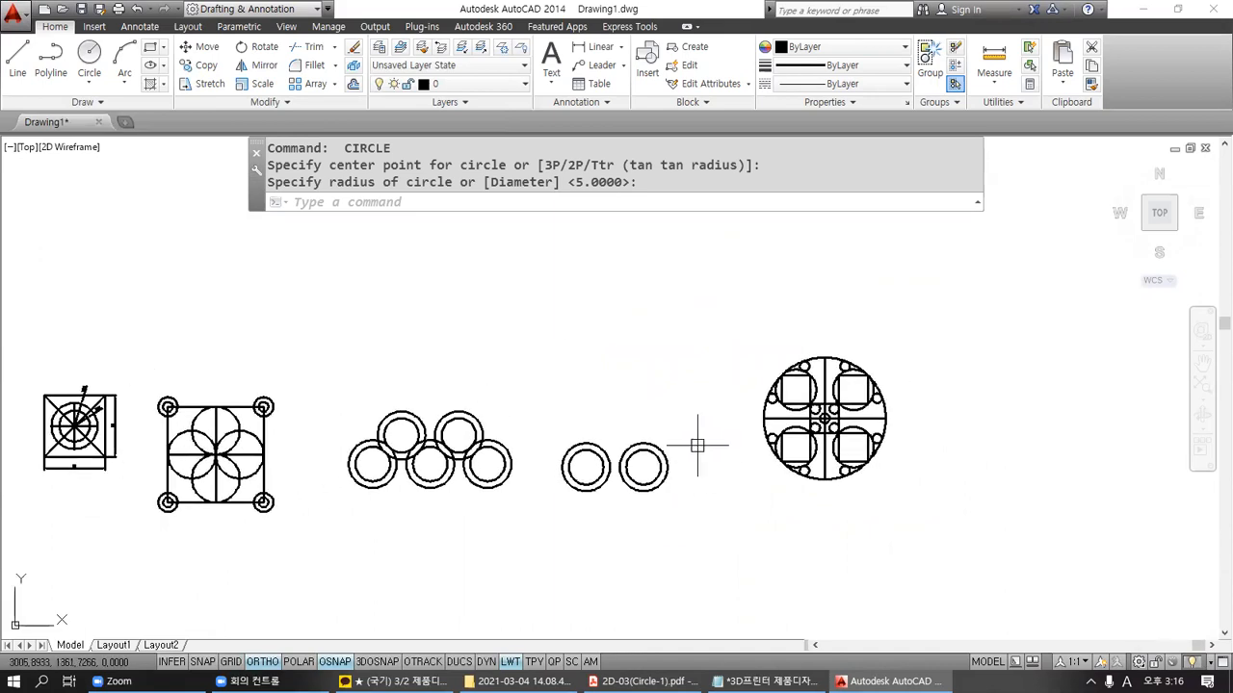
{"action": "scroll", "coordinate": [854, 443], "scroll_direction": "up", "scroll_amount": 4}
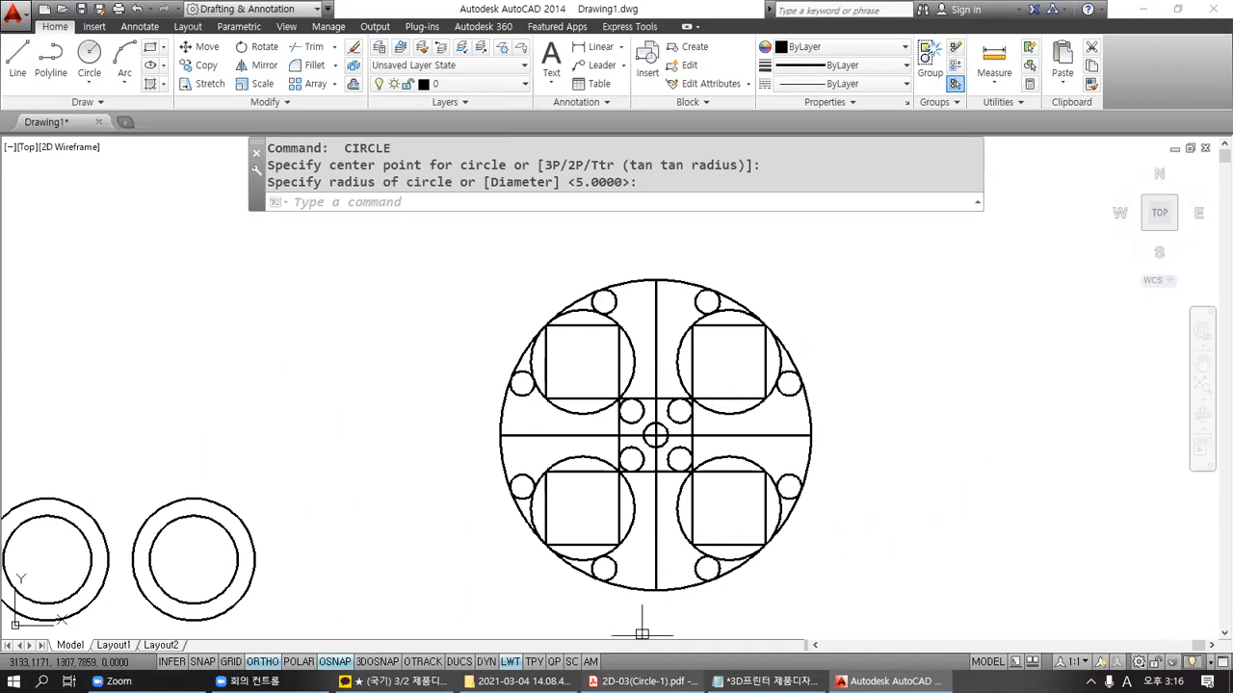
{"action": "mouse_move", "coordinate": [641, 681]}
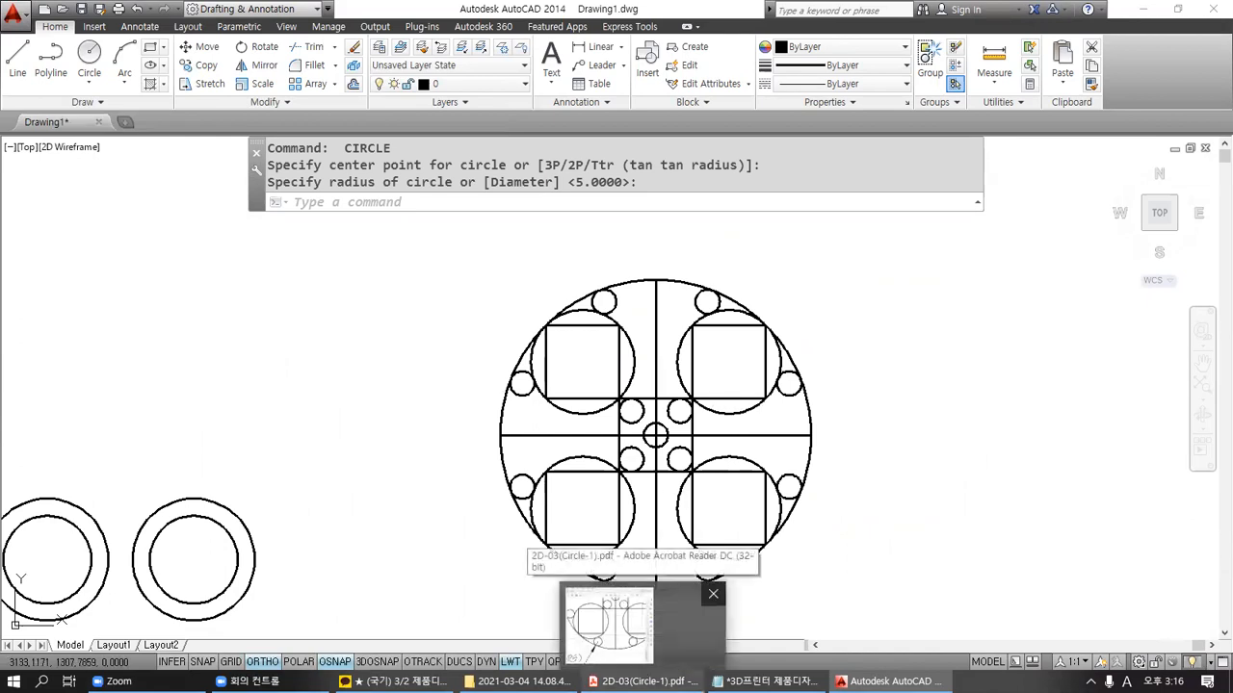
{"action": "key", "text": "Escape"}
{"action": "key", "text": "Escape"}
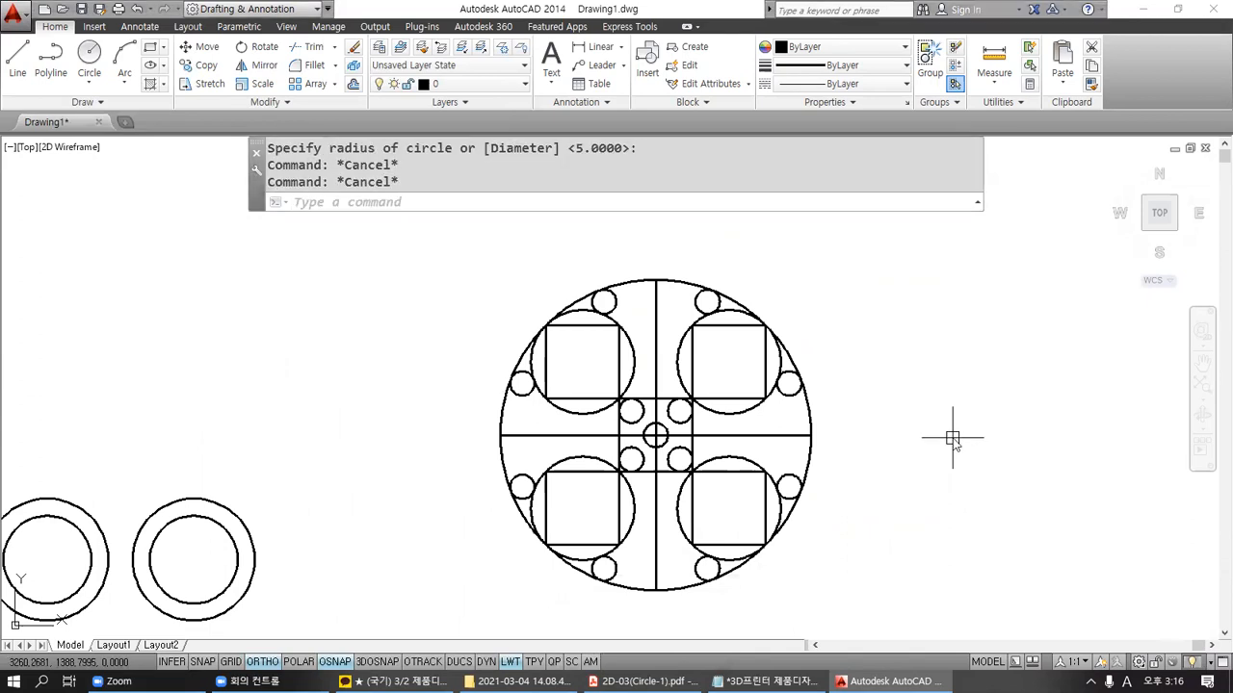
Step: Open 2D-03(Circle-2).pdf through File Explorer from the PDF folder within 강사폴더 on drive D
{"action": "key", "text": "super+e"}
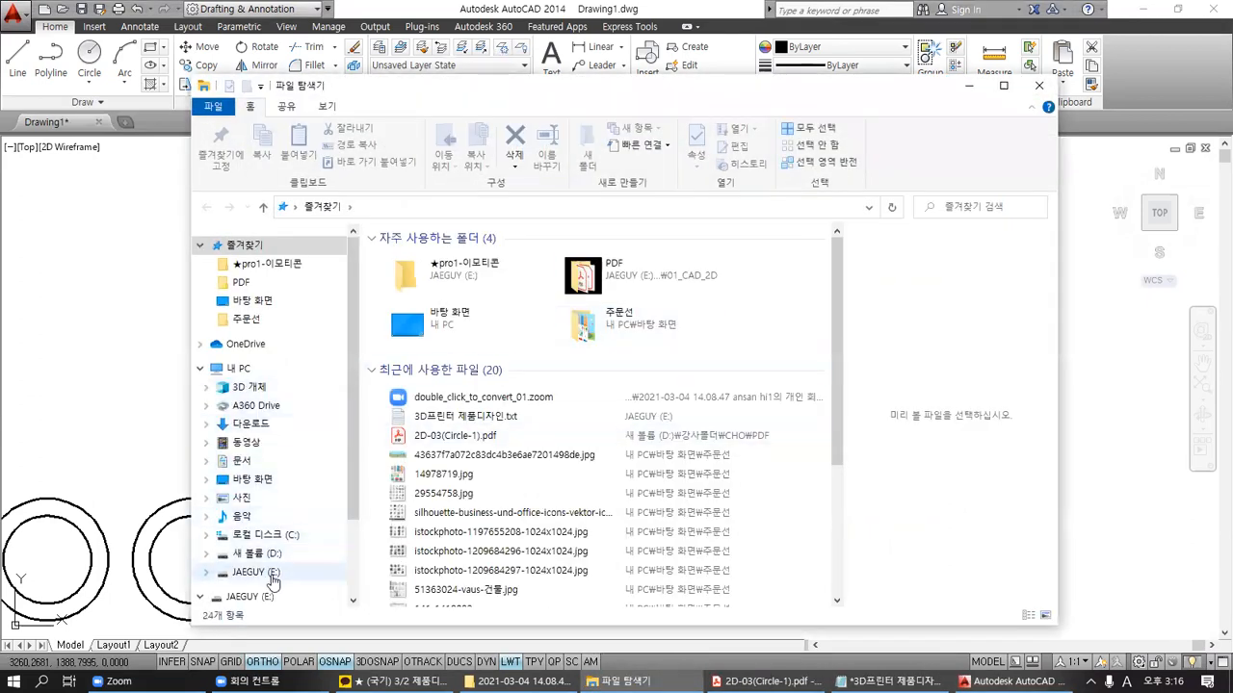
{"action": "left_click", "coordinate": [261, 554]}
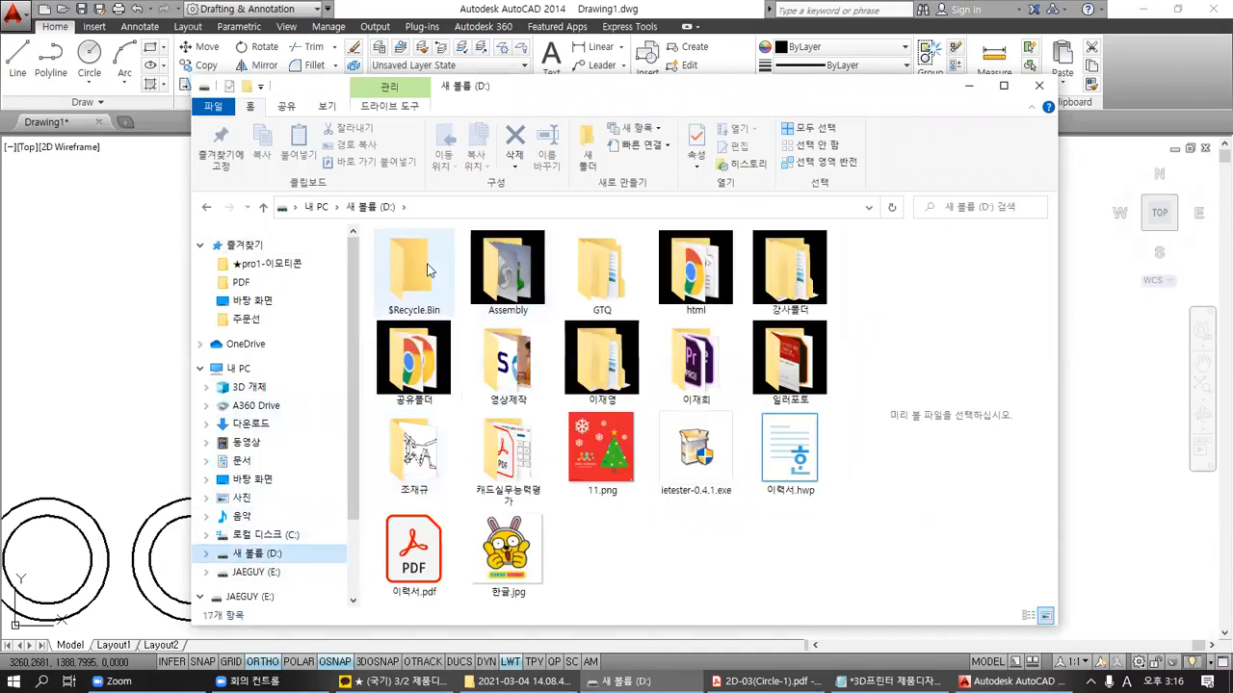
{"action": "double_click", "coordinate": [789, 272]}
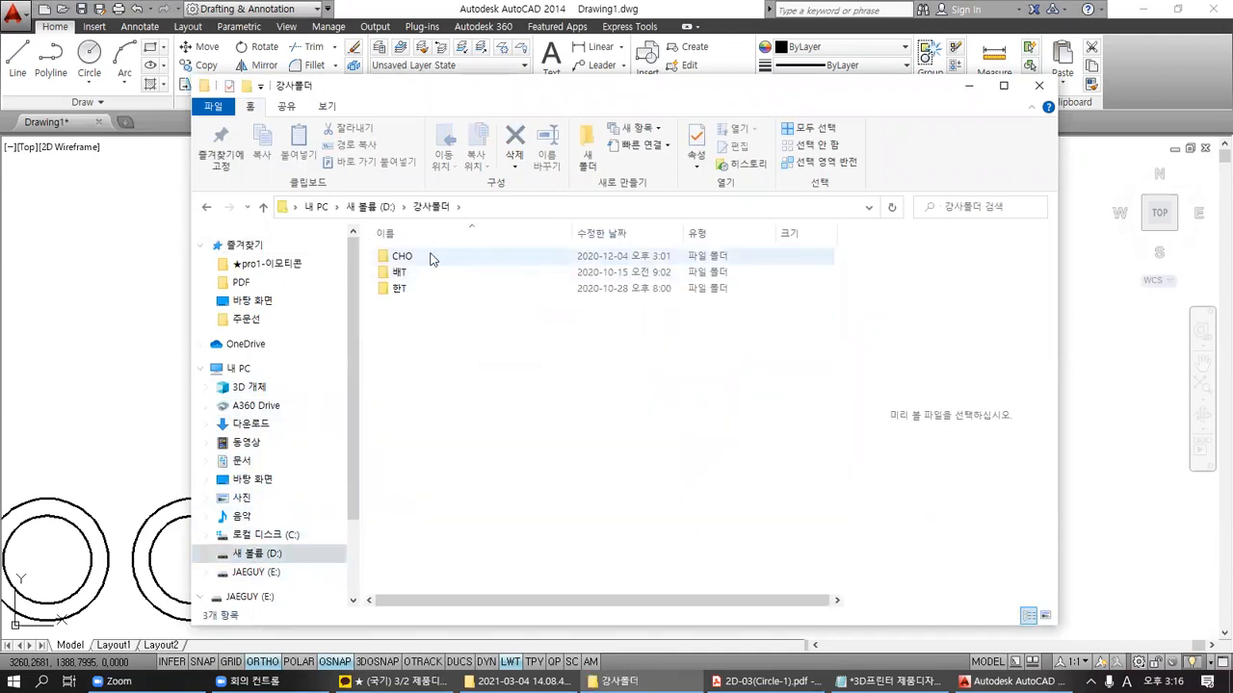
{"action": "double_click", "coordinate": [432, 257]}
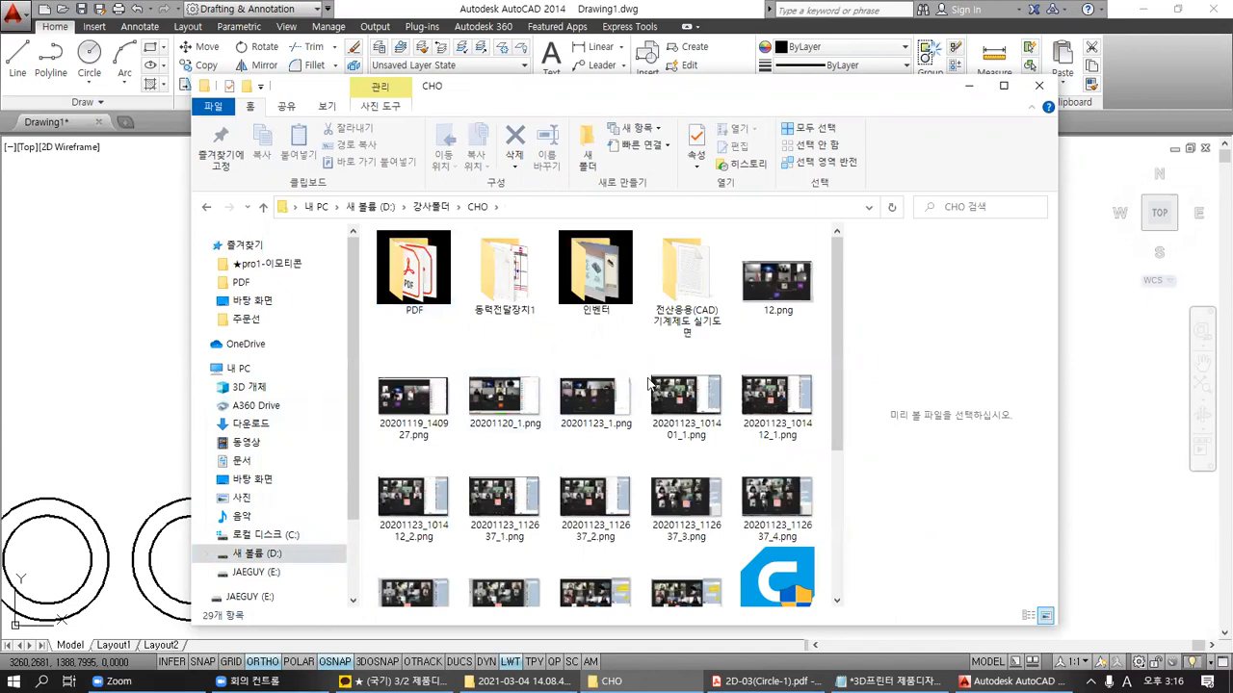
{"action": "double_click", "coordinate": [414, 269]}
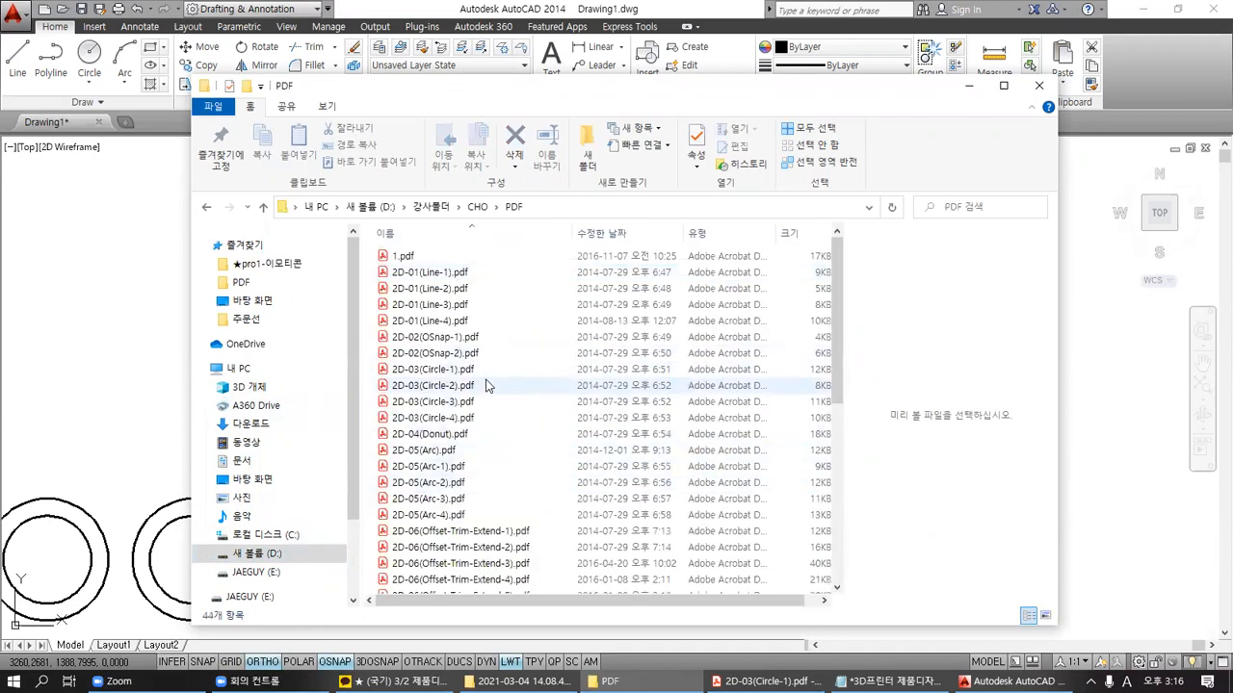
{"action": "double_click", "coordinate": [486, 385]}
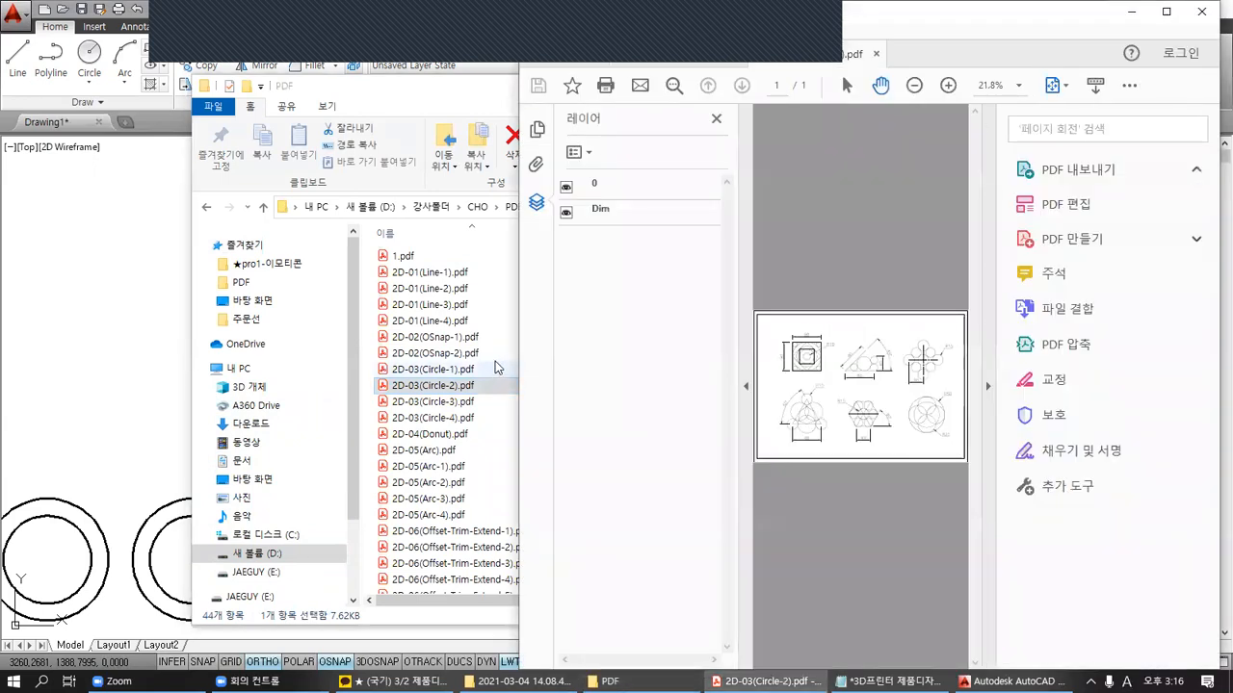
Step: Collapse both side panes around the PDF sheet and close the File Explorer window
{"action": "left_click", "coordinate": [747, 386]}
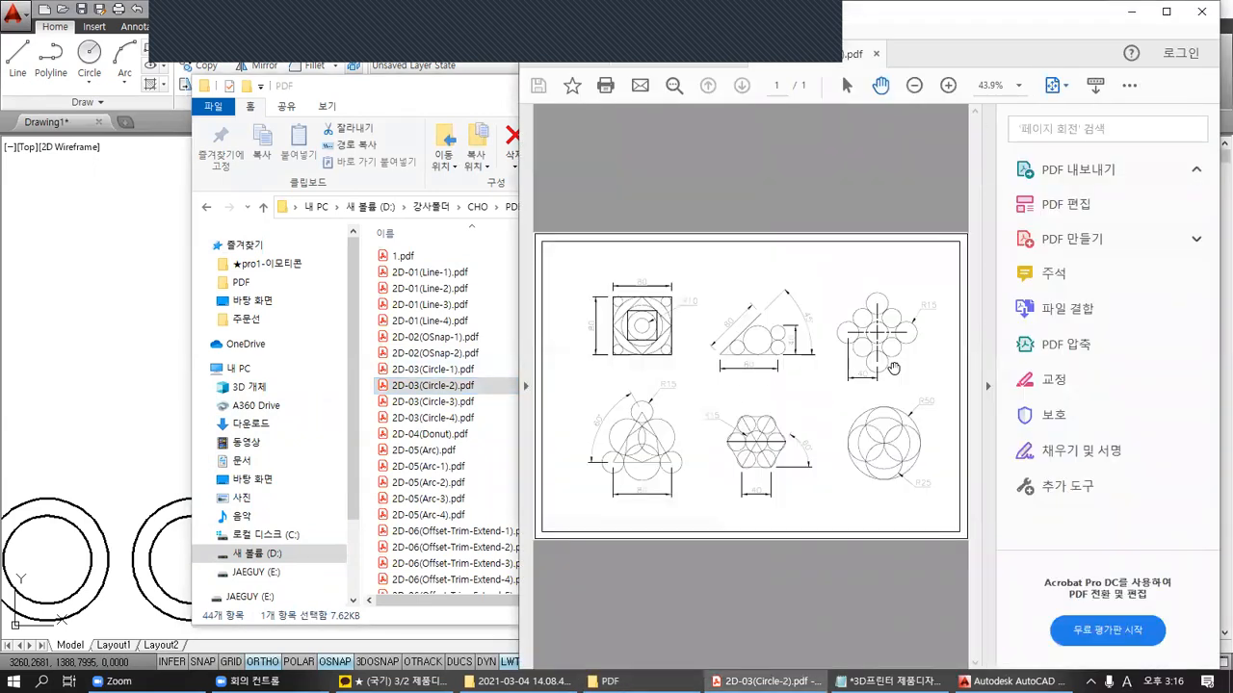
{"action": "left_click", "coordinate": [988, 386]}
{"action": "left_click_drag", "start_coordinate": [472, 96], "coordinate": [296, 132]}
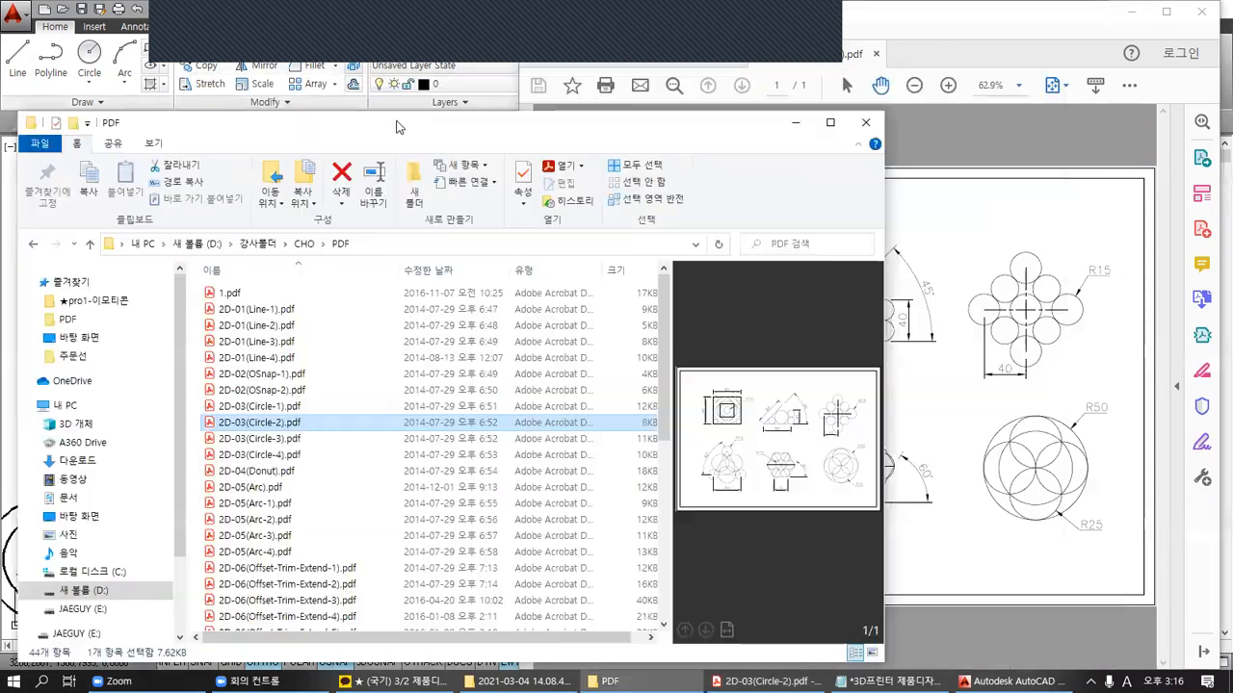
{"action": "left_click", "coordinate": [878, 122]}
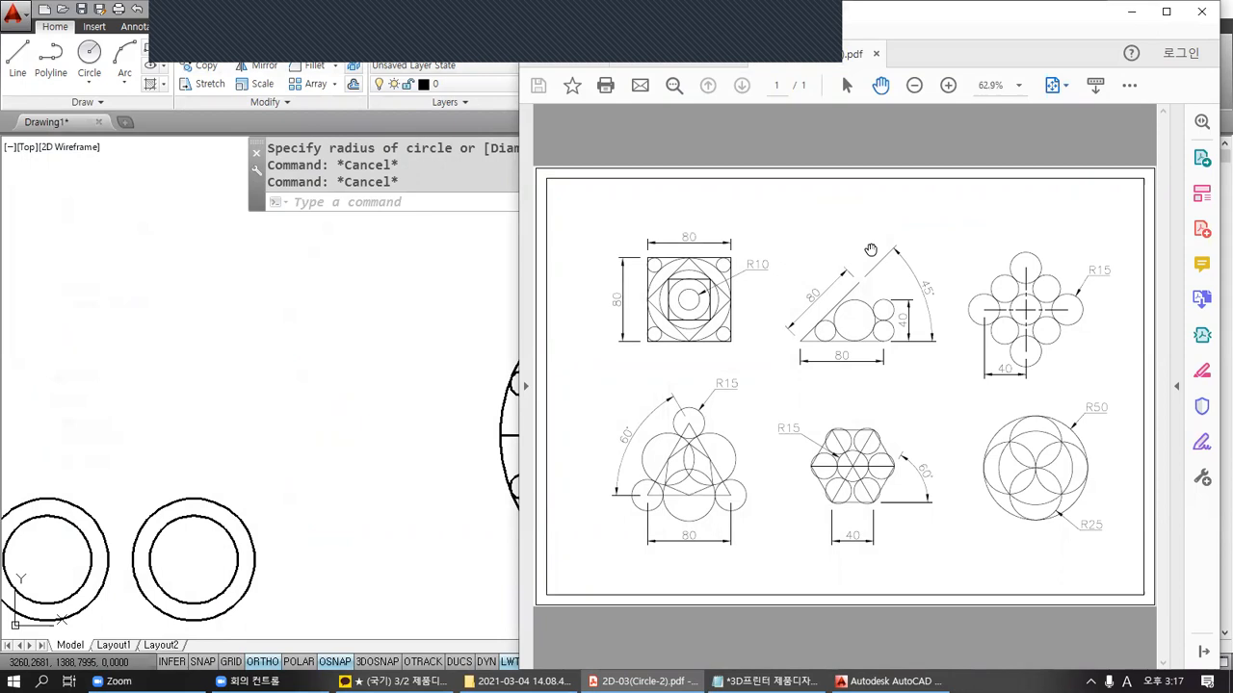
{"action": "key", "text": "ctrl+2"}
{"action": "left_click_drag", "start_coordinate": [754, 166], "coordinate": [754, 212]}
{"action": "mouse_move", "coordinate": [755, 198]}
{"action": "left_mouse_down"}
{"action": "mouse_move", "coordinate": [786, 181]}
{"action": "mouse_move", "coordinate": [791, 201]}
{"action": "mouse_move", "coordinate": [821, 185]}
{"action": "left_mouse_up"}
{"action": "left_click", "coordinate": [834, 192]}
{"action": "mouse_move", "coordinate": [896, 174]}
{"action": "left_mouse_down"}
{"action": "mouse_move", "coordinate": [869, 191]}
{"action": "mouse_move", "coordinate": [901, 205]}
{"action": "mouse_move", "coordinate": [913, 190]}
{"action": "left_mouse_up"}
{"action": "mouse_move", "coordinate": [931, 187]}
{"action": "left_mouse_down"}
{"action": "mouse_move", "coordinate": [915, 196]}
{"action": "mouse_move", "coordinate": [932, 202]}
{"action": "left_mouse_up"}
{"action": "left_click_drag", "start_coordinate": [940, 166], "coordinate": [956, 205]}
{"action": "mouse_move", "coordinate": [808, 242]}
{"action": "left_mouse_down"}
{"action": "mouse_move", "coordinate": [797, 262]}
{"action": "mouse_move", "coordinate": [807, 241]}
{"action": "mouse_move", "coordinate": [828, 272]}
{"action": "left_mouse_up"}
{"action": "left_click", "coordinate": [852, 269]}
{"action": "left_click_drag", "start_coordinate": [892, 241], "coordinate": [897, 245]}
{"action": "mouse_move", "coordinate": [883, 249]}
{"action": "left_mouse_down"}
{"action": "mouse_move", "coordinate": [902, 247]}
{"action": "mouse_move", "coordinate": [882, 267]}
{"action": "left_mouse_up"}
{"action": "left_click_drag", "start_coordinate": [891, 256], "coordinate": [902, 264]}
{"action": "mouse_move", "coordinate": [904, 252]}
{"action": "left_mouse_down"}
{"action": "mouse_move", "coordinate": [918, 283]}
{"action": "mouse_move", "coordinate": [931, 252]}
{"action": "left_mouse_up"}
{"action": "left_click_drag", "start_coordinate": [931, 243], "coordinate": [953, 238]}
{"action": "left_click_drag", "start_coordinate": [944, 242], "coordinate": [952, 256]}
{"action": "mouse_move", "coordinate": [940, 261]}
{"action": "left_mouse_down"}
{"action": "mouse_move", "coordinate": [965, 253]}
{"action": "mouse_move", "coordinate": [956, 270]}
{"action": "mouse_move", "coordinate": [968, 270]}
{"action": "left_mouse_up"}
{"action": "key", "text": "Escape"}
{"action": "key", "text": "ctrl+2"}
{"action": "mouse_move", "coordinate": [596, 219]}
{"action": "left_mouse_down", "text": "ctrl"}
{"action": "mouse_move", "coordinate": [848, 413]}
{"action": "mouse_move", "coordinate": [965, 385]}
{"action": "left_mouse_up", "text": "ctrl"}
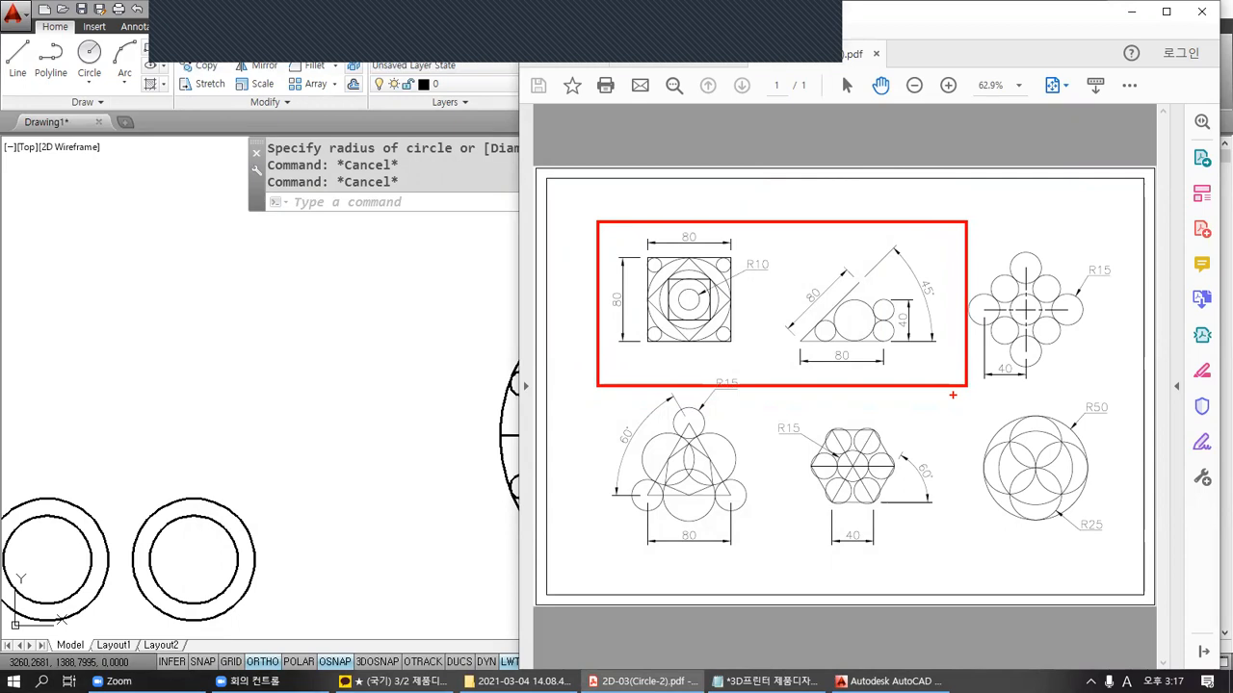
{"action": "key", "text": "Escape"}
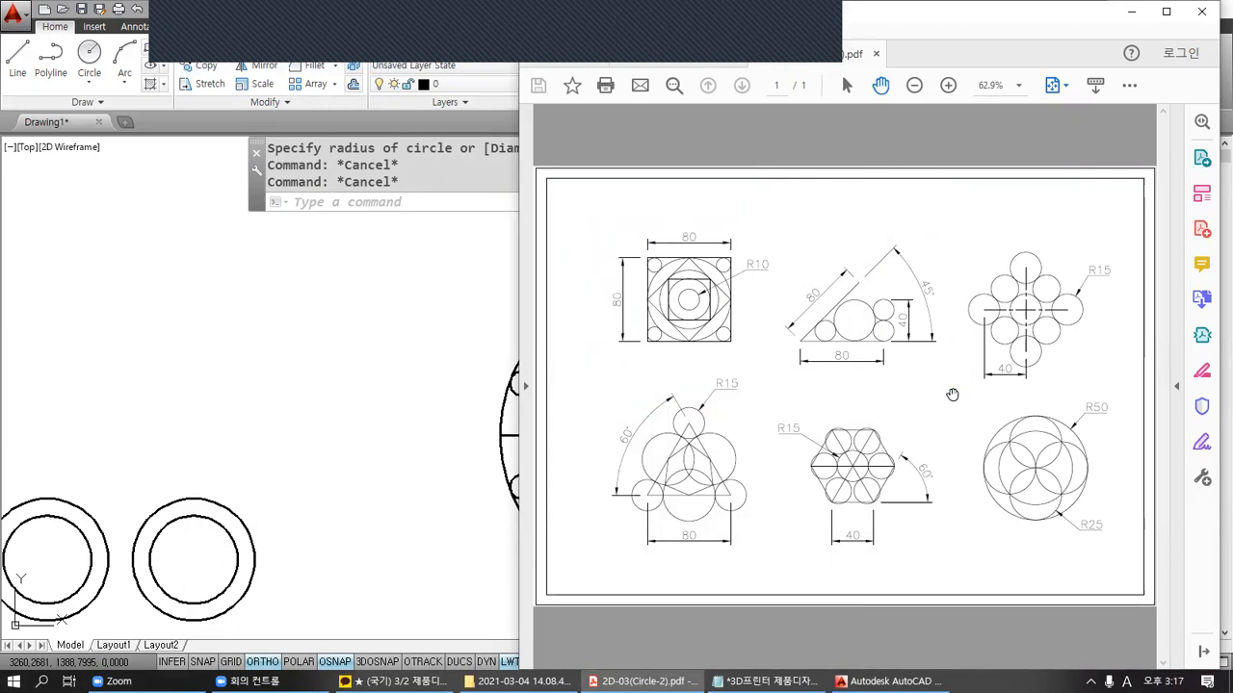
Step: Examine the dimensions and shapes of the first figure on the Circle-2 sheet and return to AutoCAD
{"action": "scroll", "coordinate": [646, 260], "scroll_direction": "up", "scroll_amount": 1, "text": "ctrl"}
{"action": "scroll", "coordinate": [645, 260], "scroll_direction": "up", "scroll_amount": 3, "text": "ctrl"}
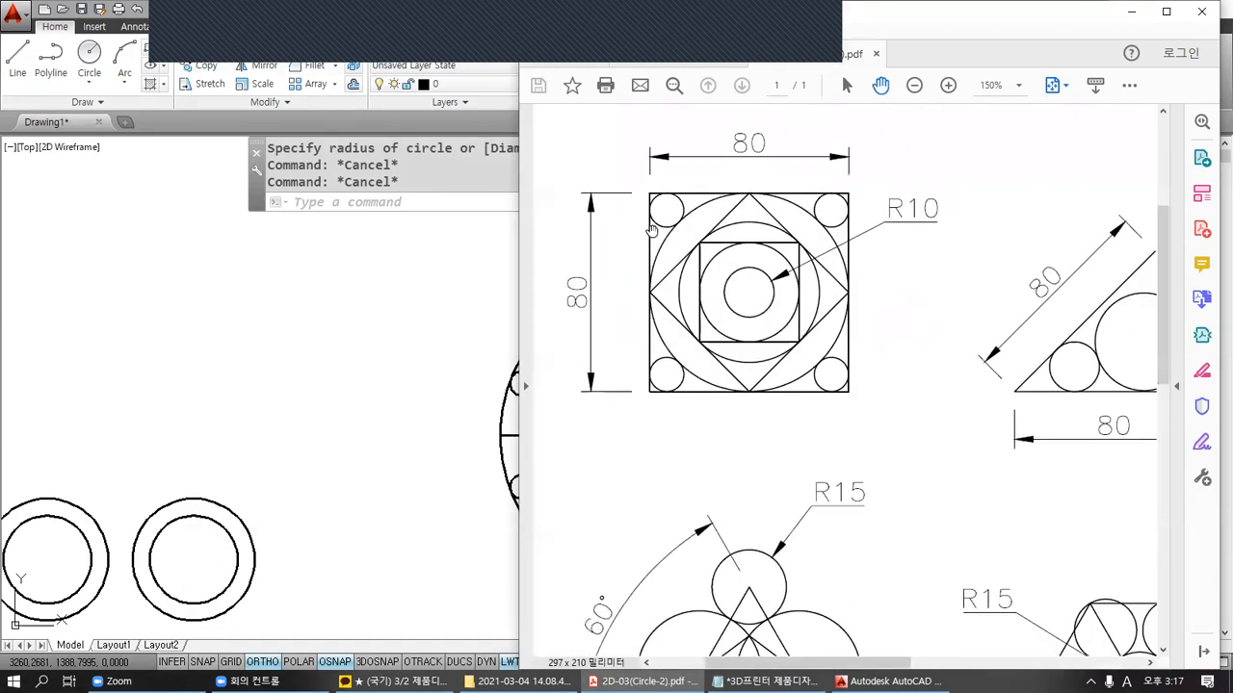
{"action": "left_click_drag", "start_coordinate": [652, 231], "coordinate": [654, 297]}
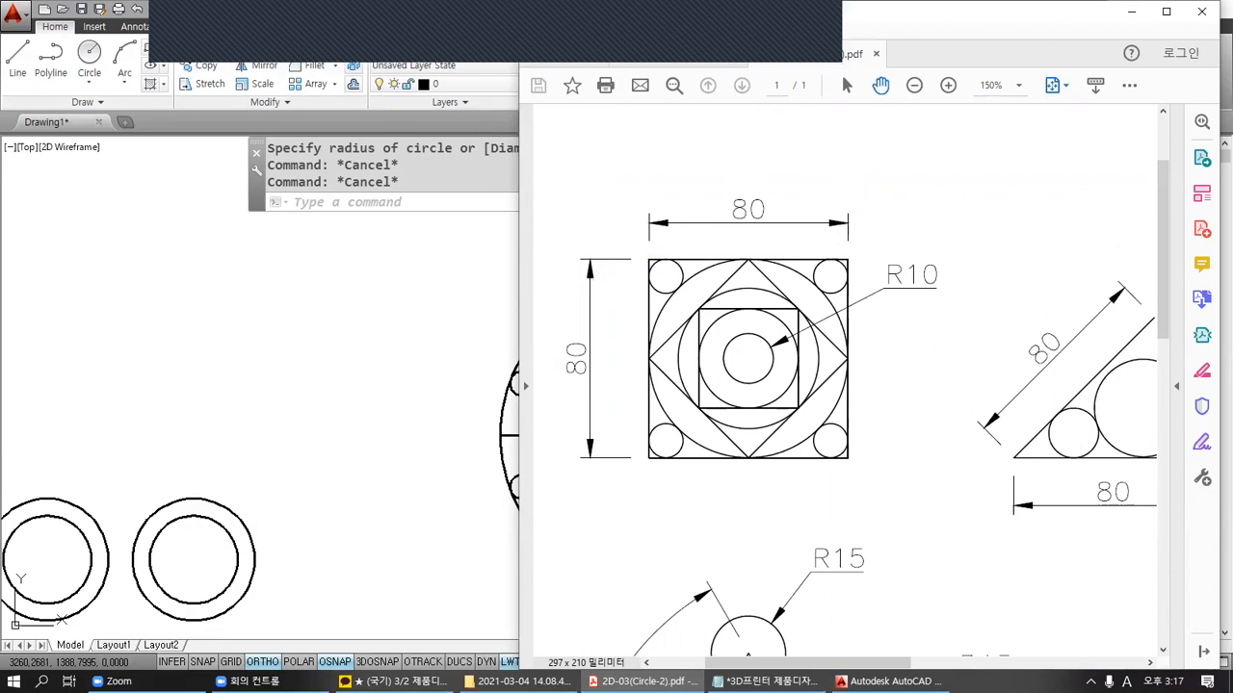
{"action": "left_click_drag", "start_coordinate": [849, 459], "coordinate": [849, 458], "text": "ctrl"}
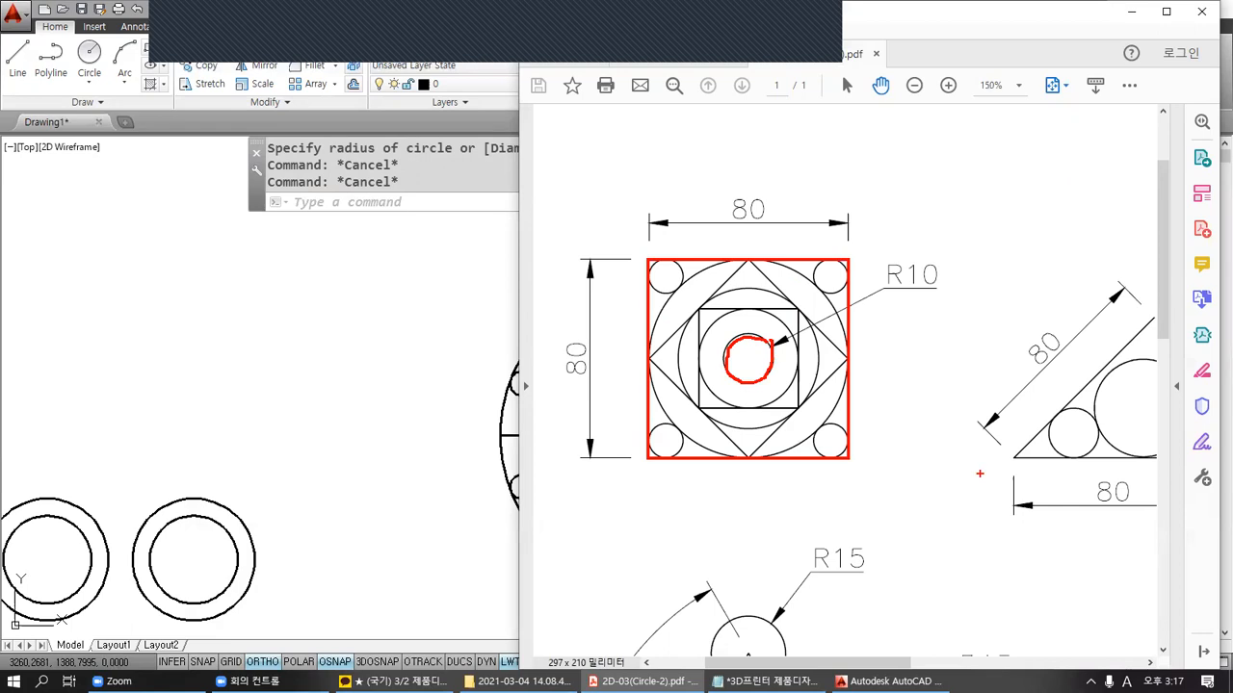
{"action": "key", "text": "Escape"}
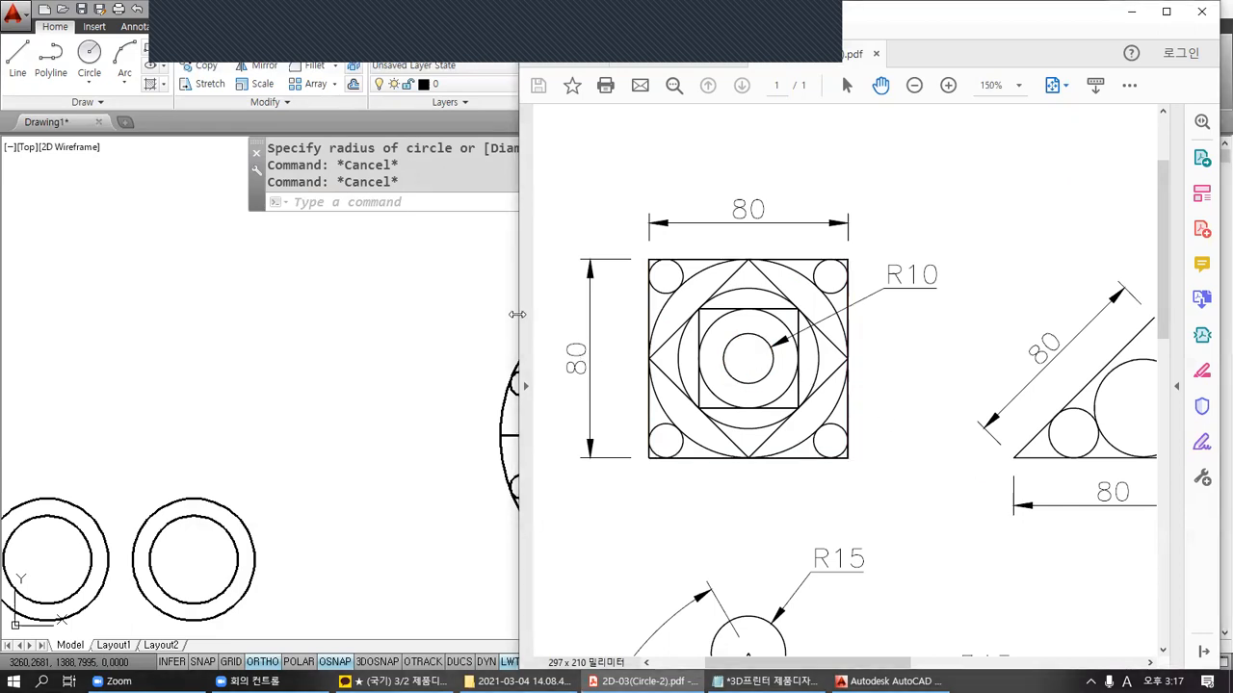
{"action": "left_click", "coordinate": [383, 414]}
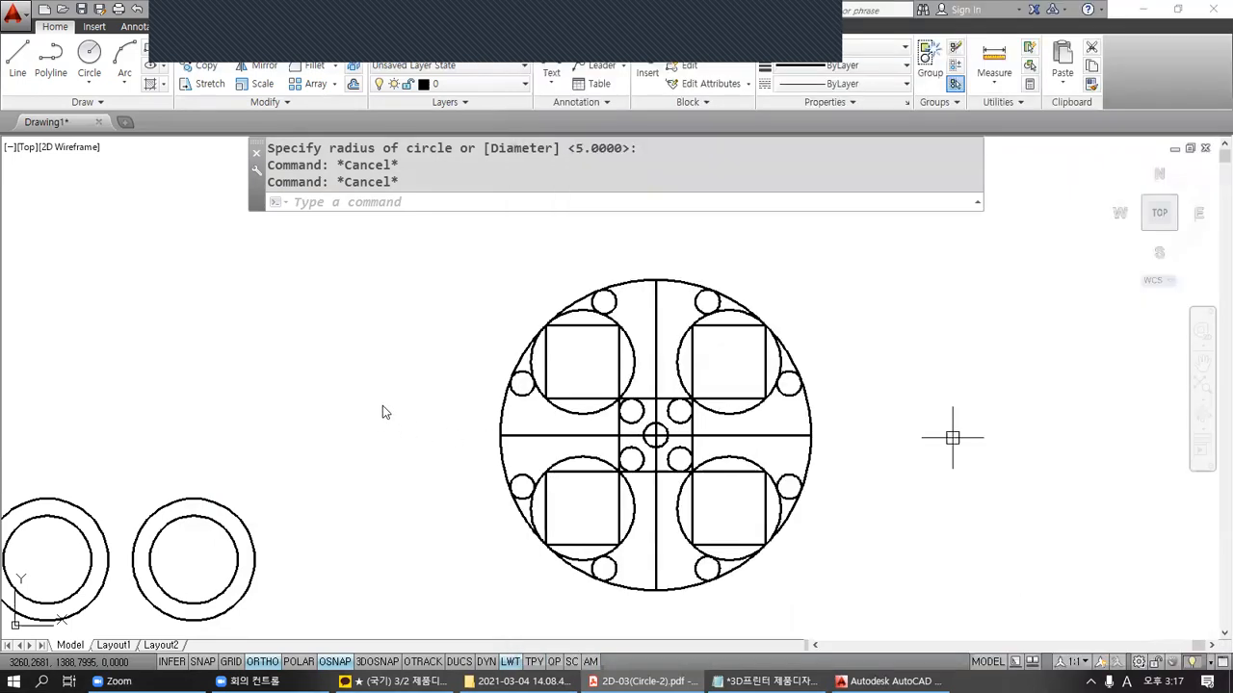
Step: Draw an 80 by 80 square with the Line command in the empty area beside the circle-and-squares figure
{"action": "middle_click_drag", "start_coordinate": [964, 448], "coordinate": [585, 425]}
{"action": "type", "text": "L"}
{"action": "key", "text": "Return"}
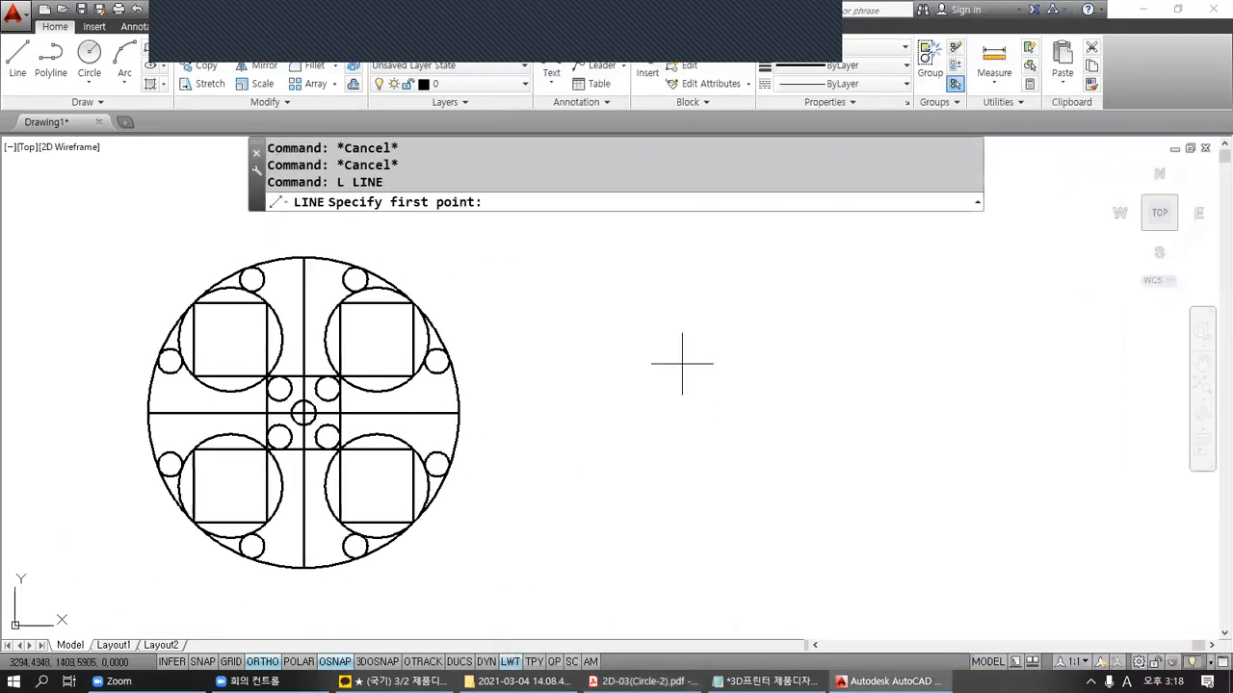
{"action": "left_click", "coordinate": [683, 363]}
{"action": "type", "text": "80"}
{"action": "key", "text": "Return"}
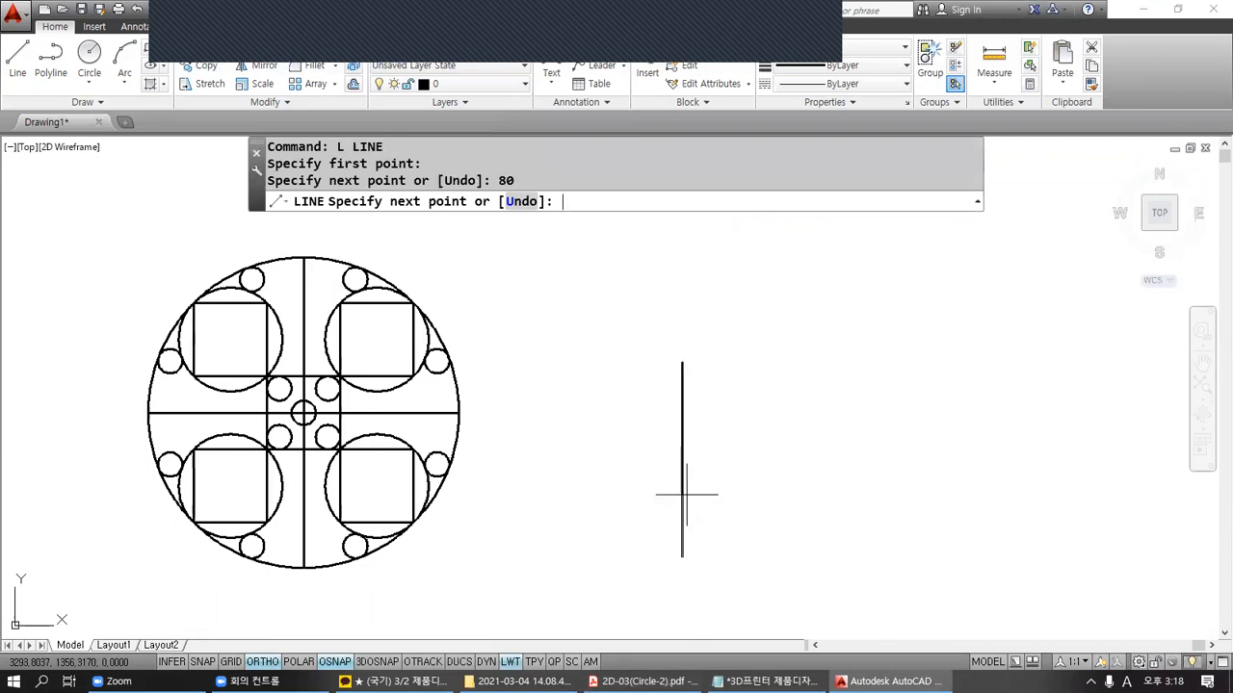
{"action": "type", "text": "80"}
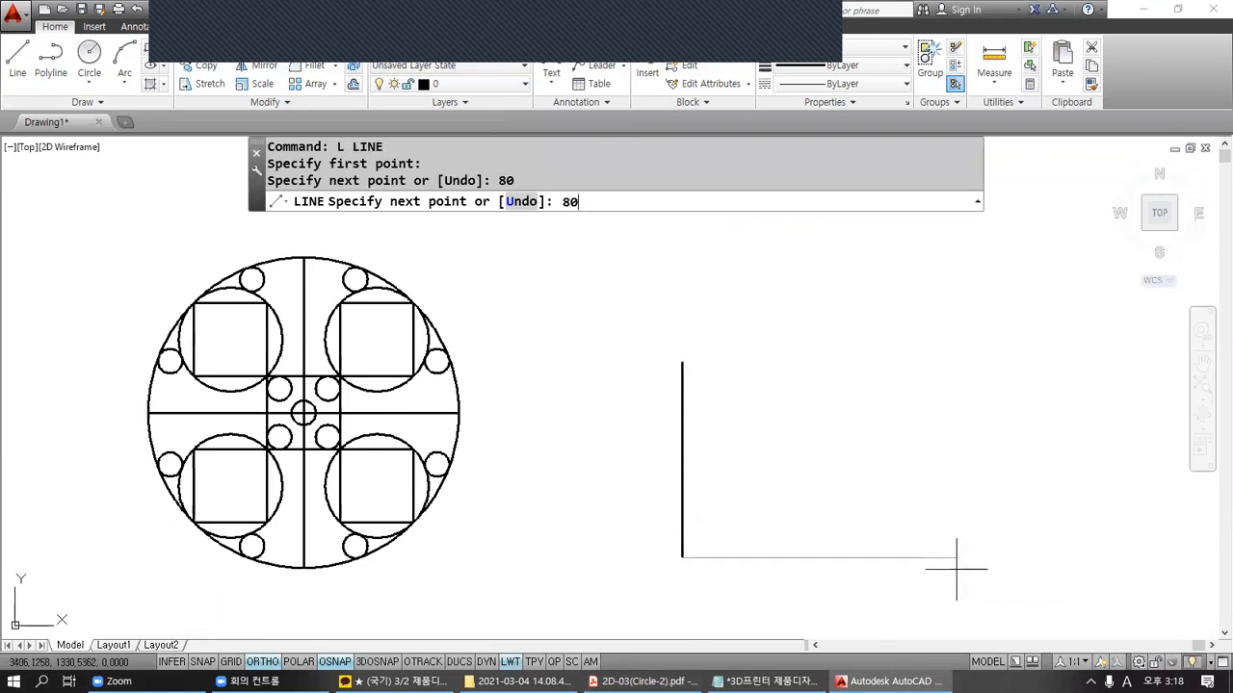
{"action": "key", "text": "Return"}
{"action": "type", "text": "80"}
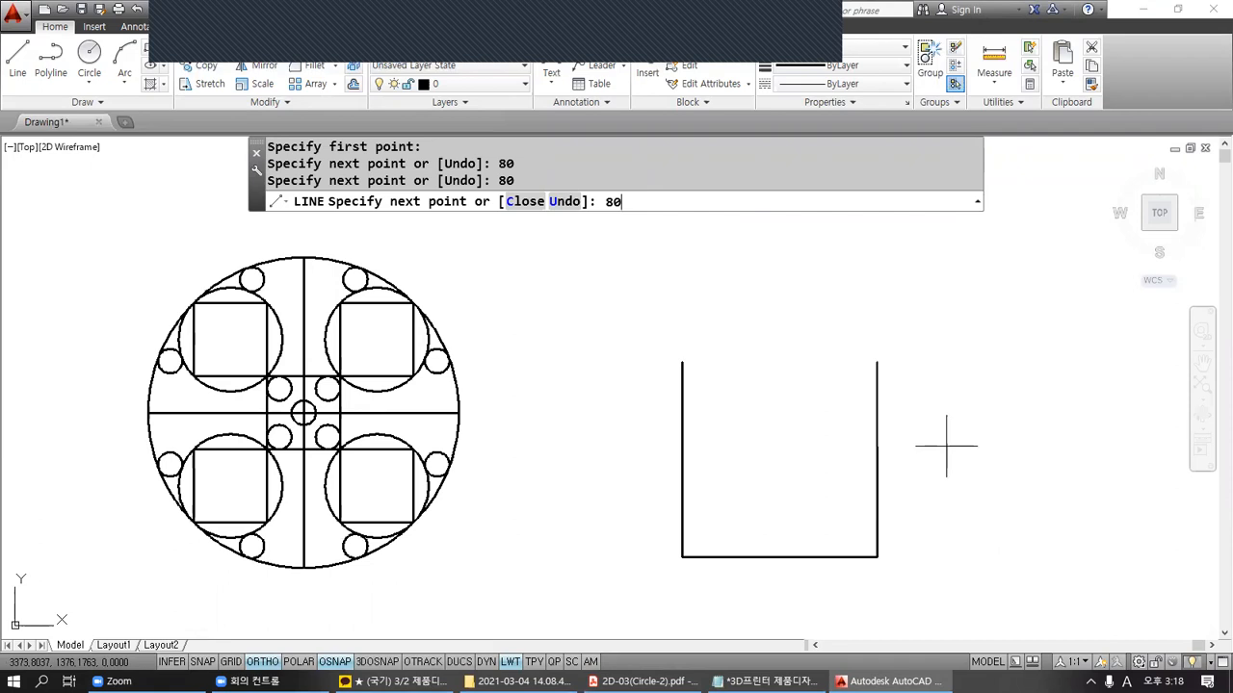
{"action": "key", "text": "Return"}
{"action": "left_click", "coordinate": [682, 362]}
{"action": "key", "text": "Return"}
{"action": "middle_click_drag", "start_coordinate": [763, 421], "coordinate": [325, 351]}
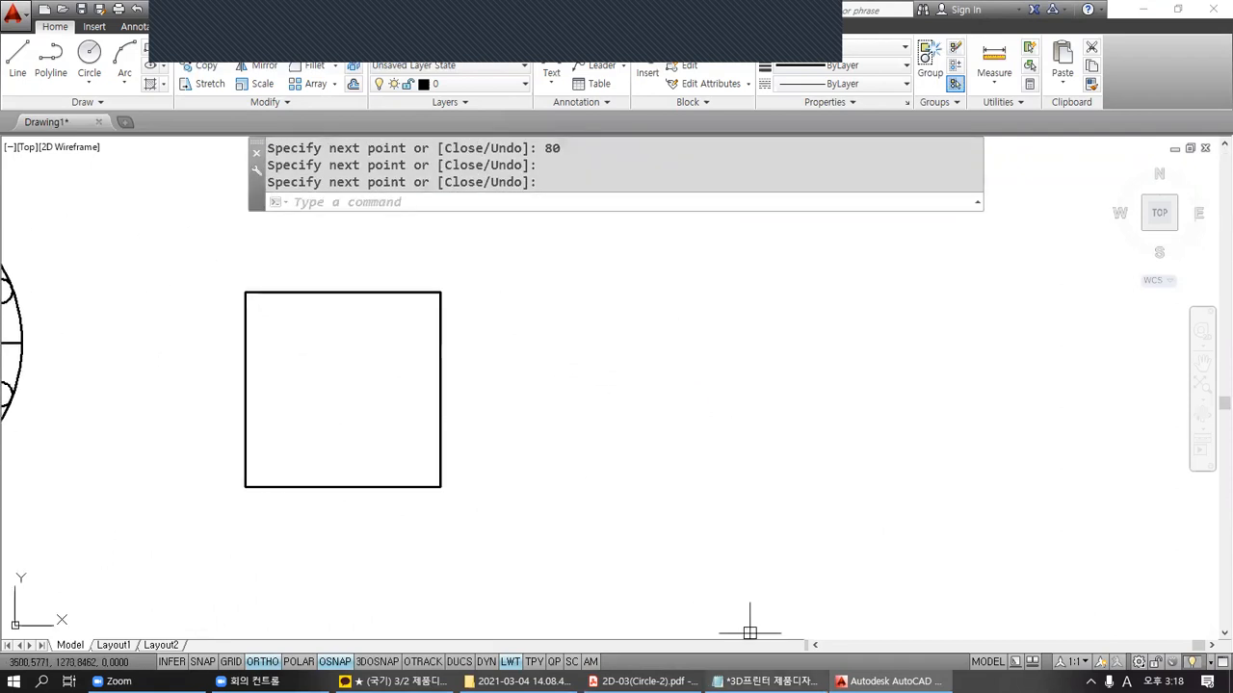
Step: Examine how the diamond and inner square meet their surrounding shapes in the Circle-2 PDF's first figure, and return to AutoCAD
{"action": "left_click", "coordinate": [651, 680]}
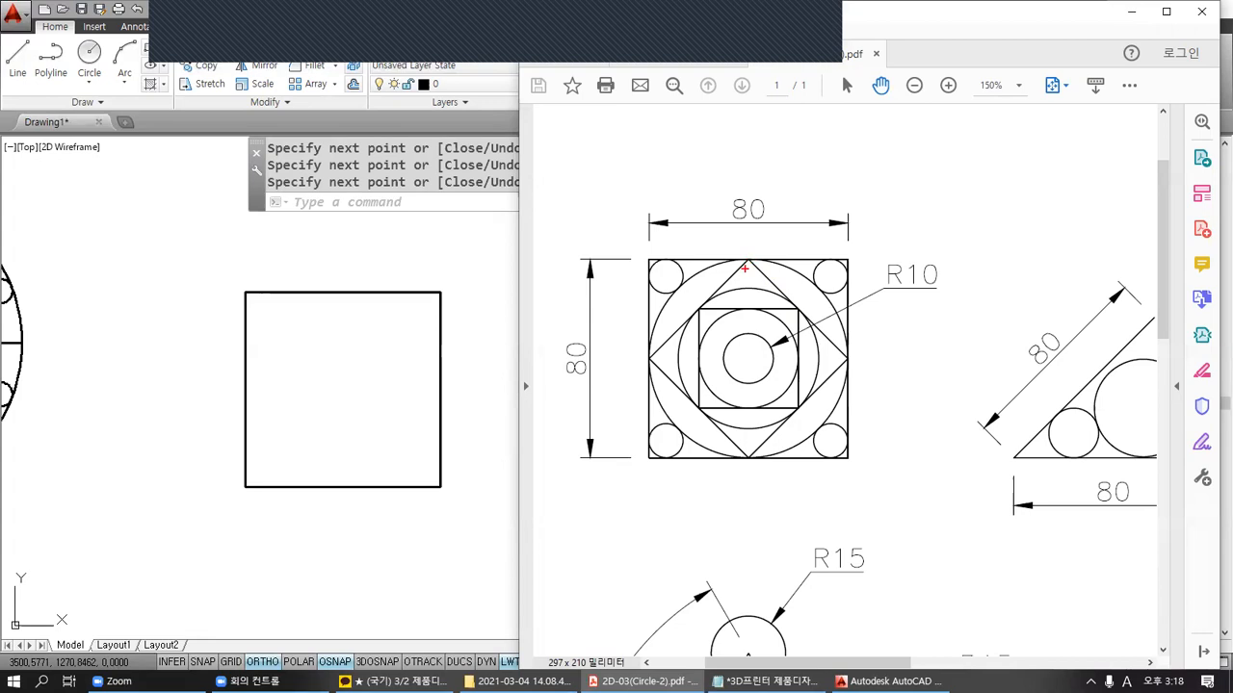
{"action": "mouse_move", "coordinate": [748, 260]}
{"action": "left_mouse_down"}
{"action": "mouse_move", "coordinate": [649, 358]}
{"action": "mouse_move", "coordinate": [676, 400]}
{"action": "mouse_move", "coordinate": [749, 457]}
{"action": "mouse_move", "coordinate": [848, 358]}
{"action": "mouse_move", "coordinate": [750, 260]}
{"action": "mouse_move", "coordinate": [734, 263]}
{"action": "mouse_move", "coordinate": [739, 241]}
{"action": "left_mouse_up"}
{"action": "left_click_drag", "start_coordinate": [661, 343], "coordinate": [633, 366]}
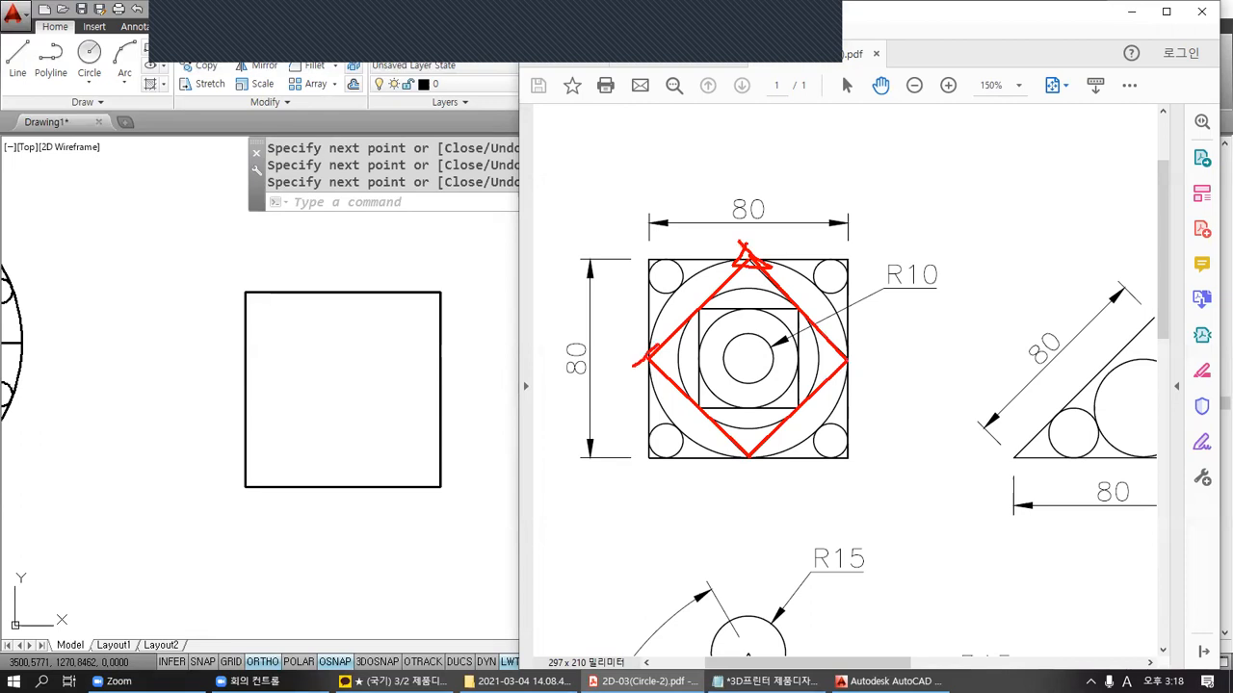
{"action": "left_click_drag", "start_coordinate": [736, 459], "coordinate": [752, 445]}
{"action": "mouse_move", "coordinate": [849, 349]}
{"action": "left_mouse_down"}
{"action": "mouse_move", "coordinate": [834, 366]}
{"action": "mouse_move", "coordinate": [861, 352]}
{"action": "left_mouse_up"}
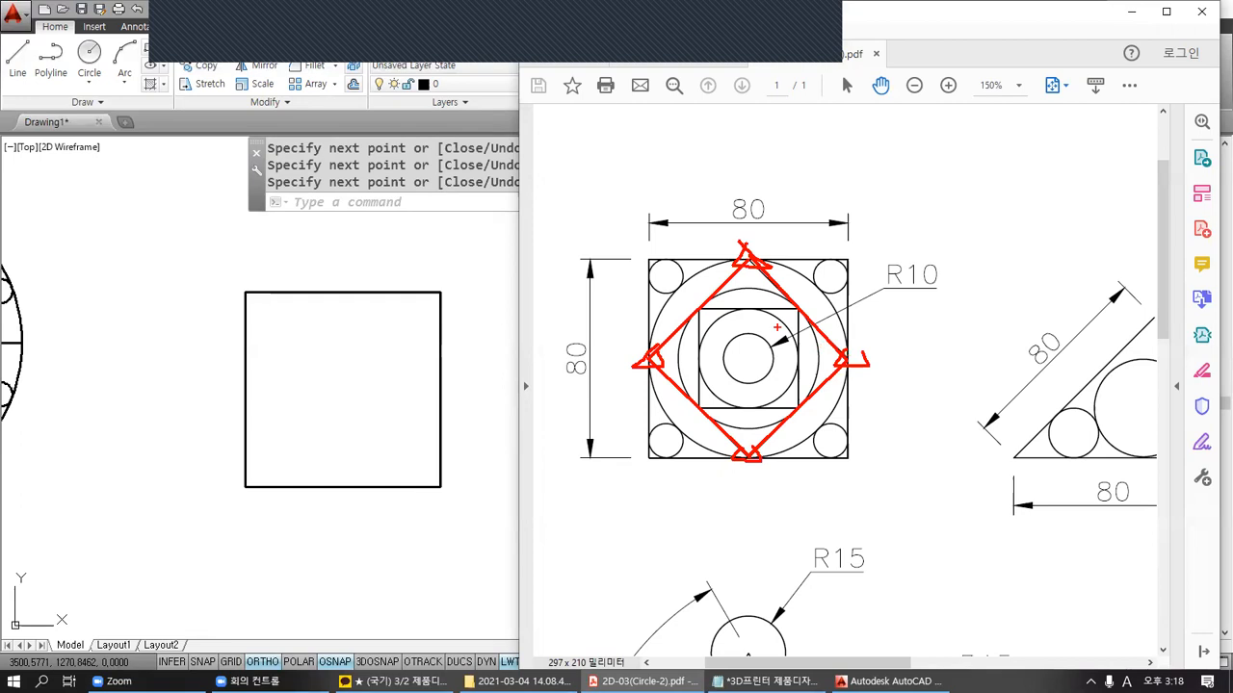
{"action": "mouse_move", "coordinate": [698, 406]}
{"action": "left_mouse_down", "text": "shift"}
{"action": "mouse_move", "coordinate": [798, 408]}
{"action": "mouse_move", "coordinate": [798, 312]}
{"action": "mouse_move", "coordinate": [707, 310]}
{"action": "left_mouse_up", "text": "shift"}
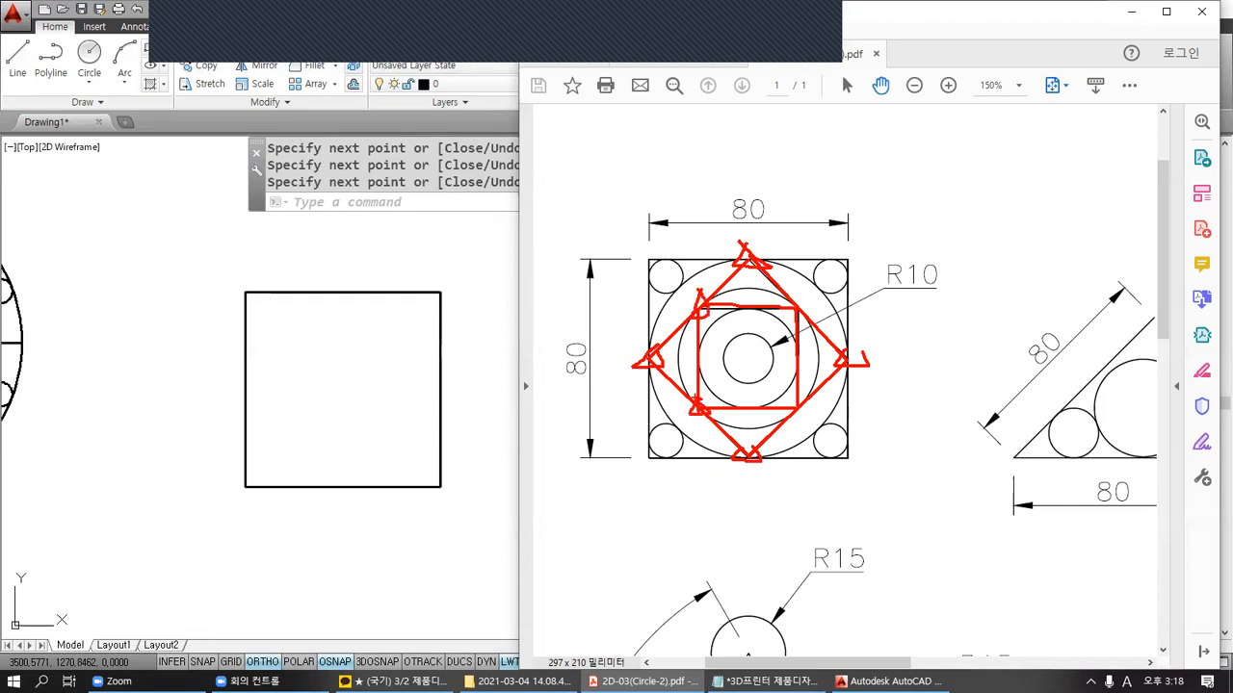
{"action": "mouse_move", "coordinate": [789, 401]}
{"action": "left_mouse_down"}
{"action": "mouse_move", "coordinate": [812, 414]}
{"action": "mouse_move", "coordinate": [792, 395]}
{"action": "left_mouse_up"}
{"action": "left_click", "coordinate": [485, 492]}
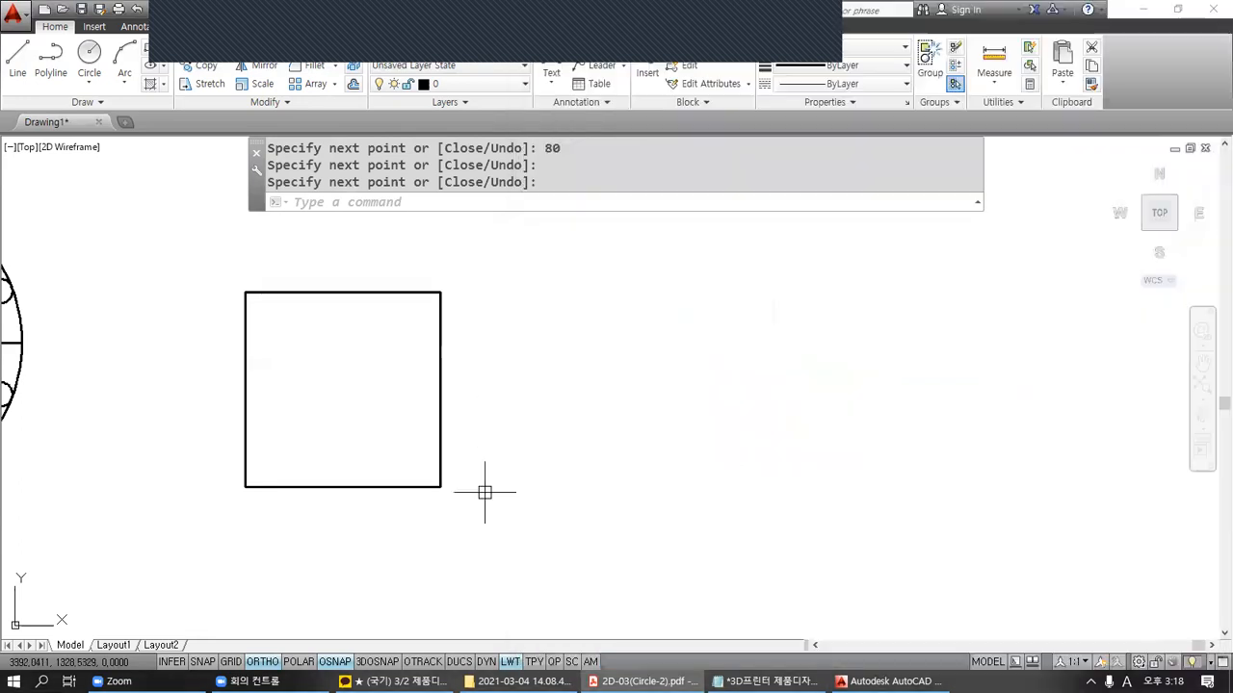
Step: Draw a diamond inside the 80 by 80 square by joining the midpoints of its four sides with lines
{"action": "type", "text": "l"}
{"action": "key", "text": "Return"}
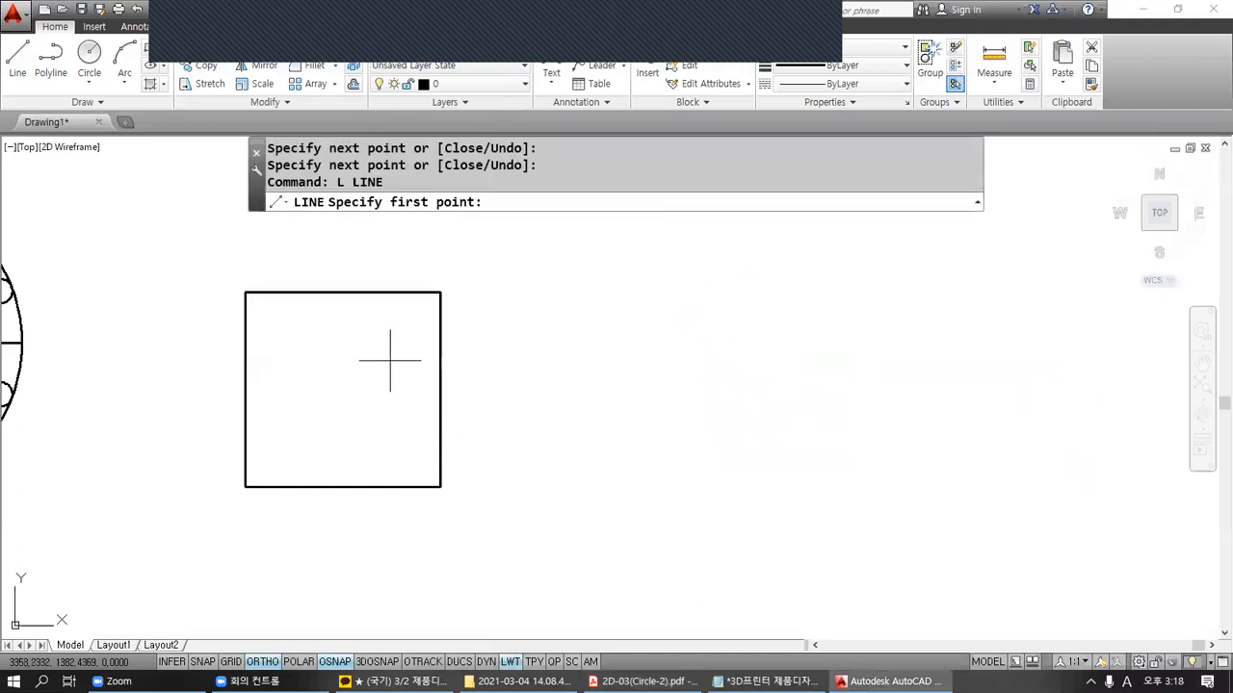
{"action": "left_click", "coordinate": [342, 291]}
{"action": "left_click", "coordinate": [246, 389]}
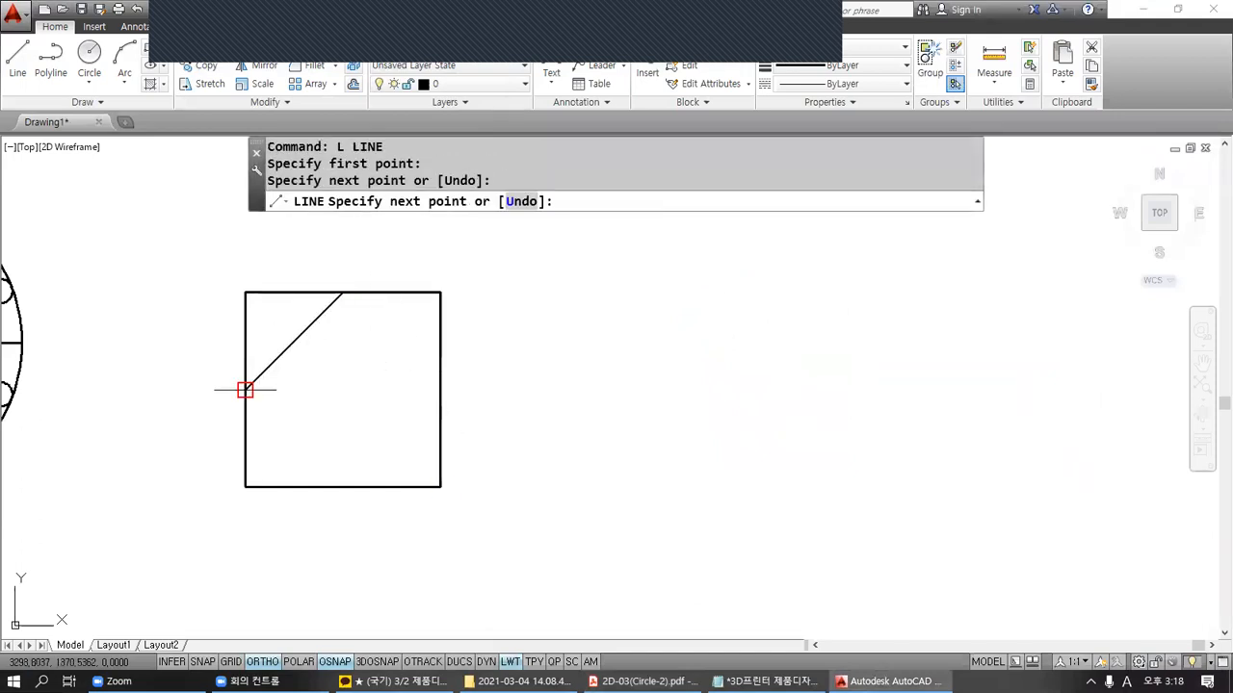
{"action": "left_click", "coordinate": [342, 487]}
{"action": "left_click", "coordinate": [440, 389]}
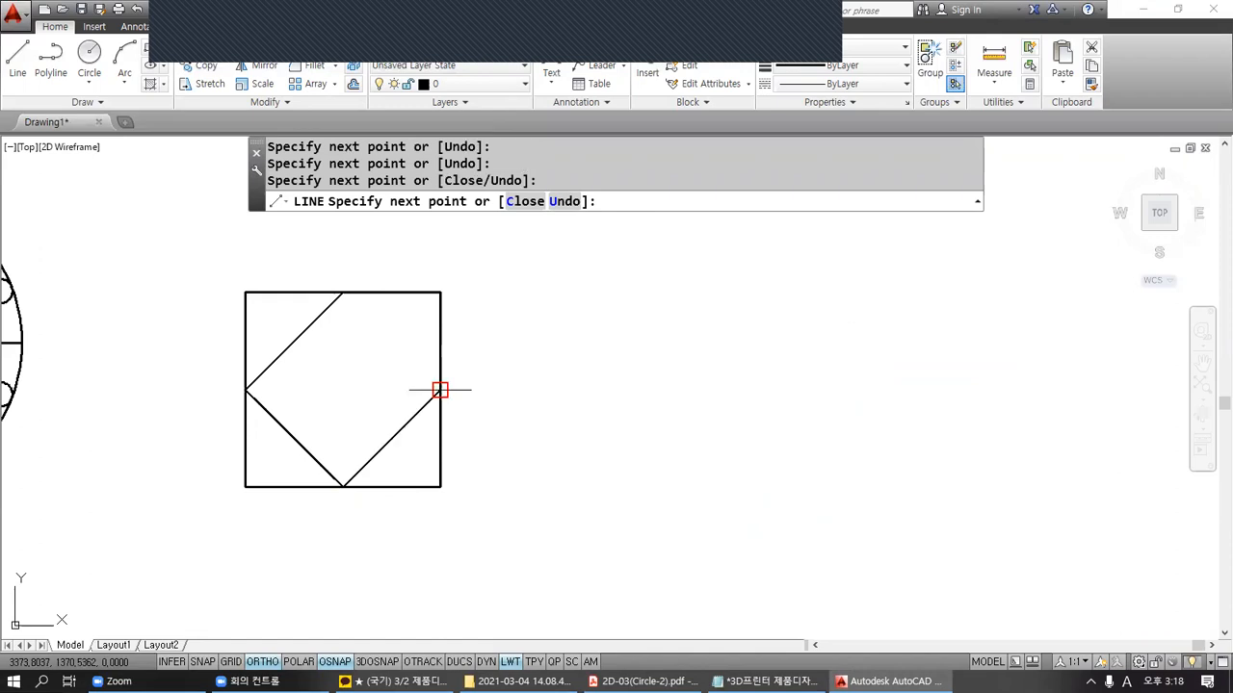
{"action": "left_click", "coordinate": [342, 292]}
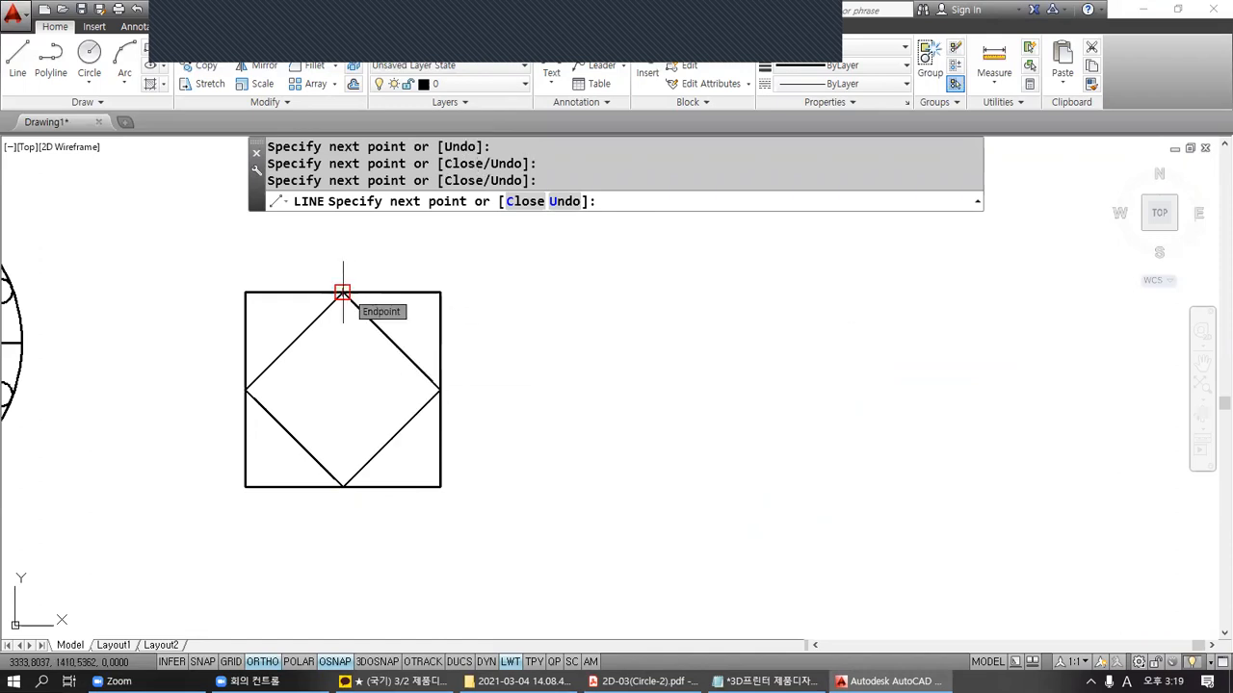
{"action": "key", "text": "Return"}
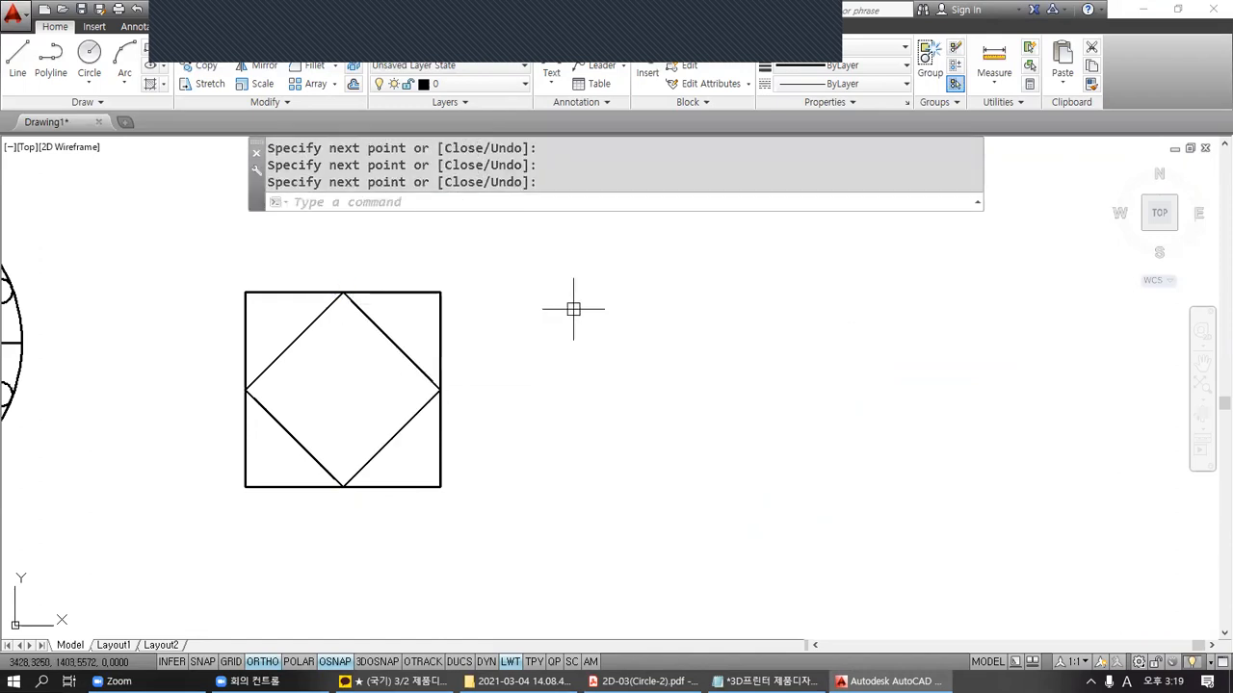
Step: Draw the inner square by joining the midpoints of the diamond's four sides with lines
{"action": "middle_click_drag", "start_coordinate": [564, 337], "coordinate": [635, 344]}
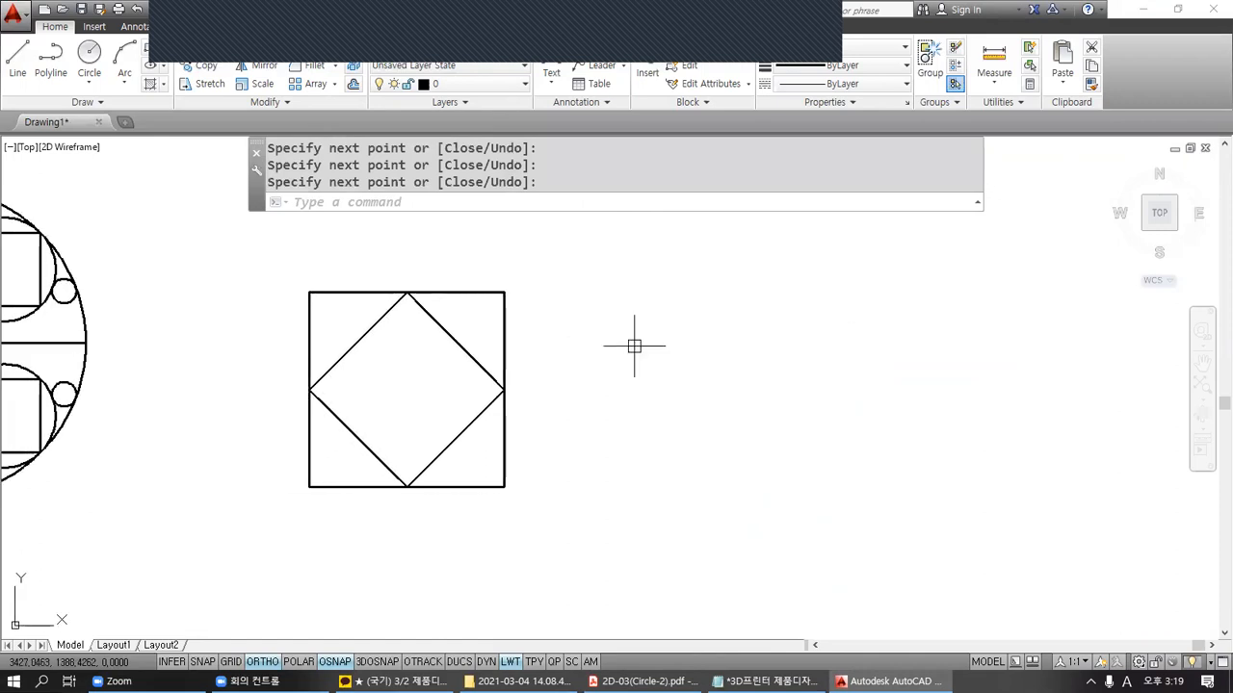
{"action": "key", "text": "Return"}
{"action": "left_click", "coordinate": [358, 342]}
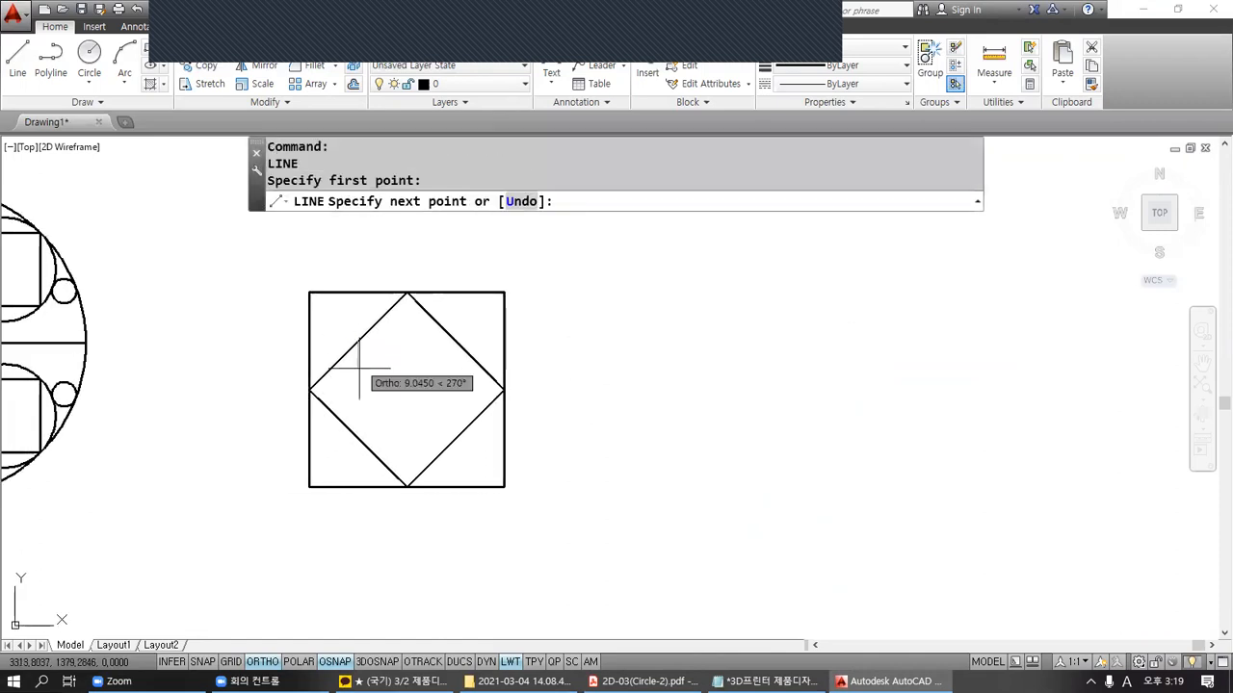
{"action": "left_click", "coordinate": [358, 439]}
{"action": "left_click", "coordinate": [455, 439]}
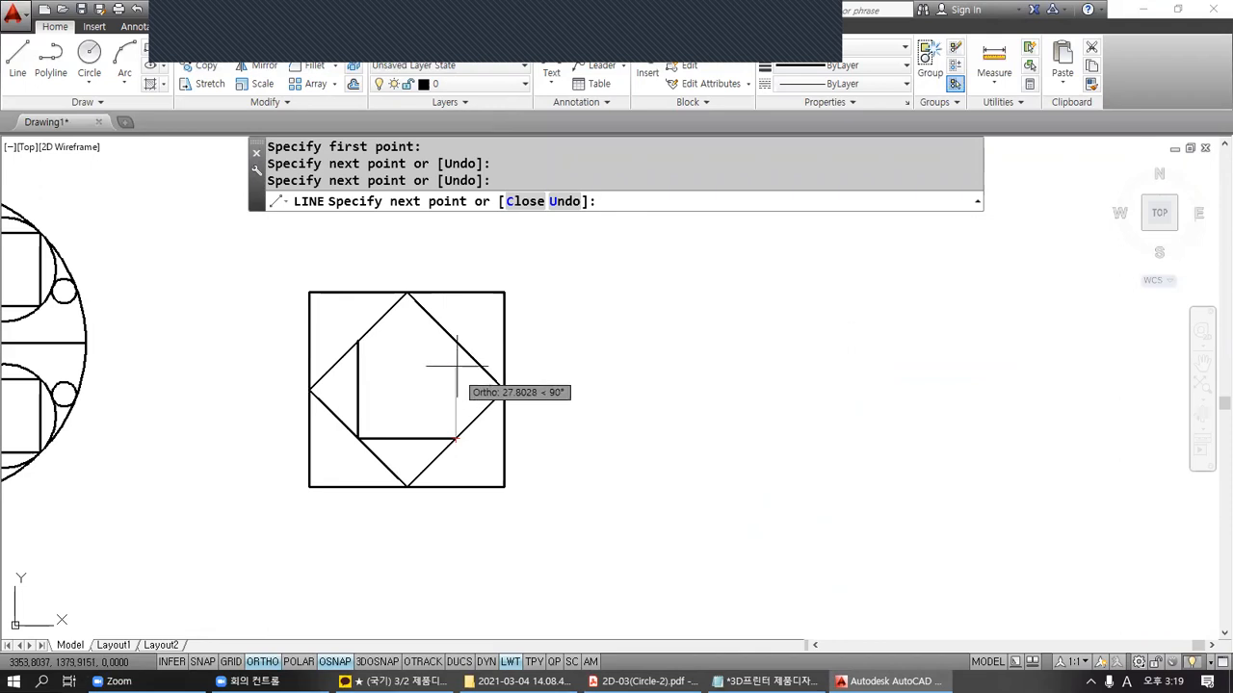
{"action": "left_click", "coordinate": [454, 341]}
{"action": "left_click", "coordinate": [357, 341]}
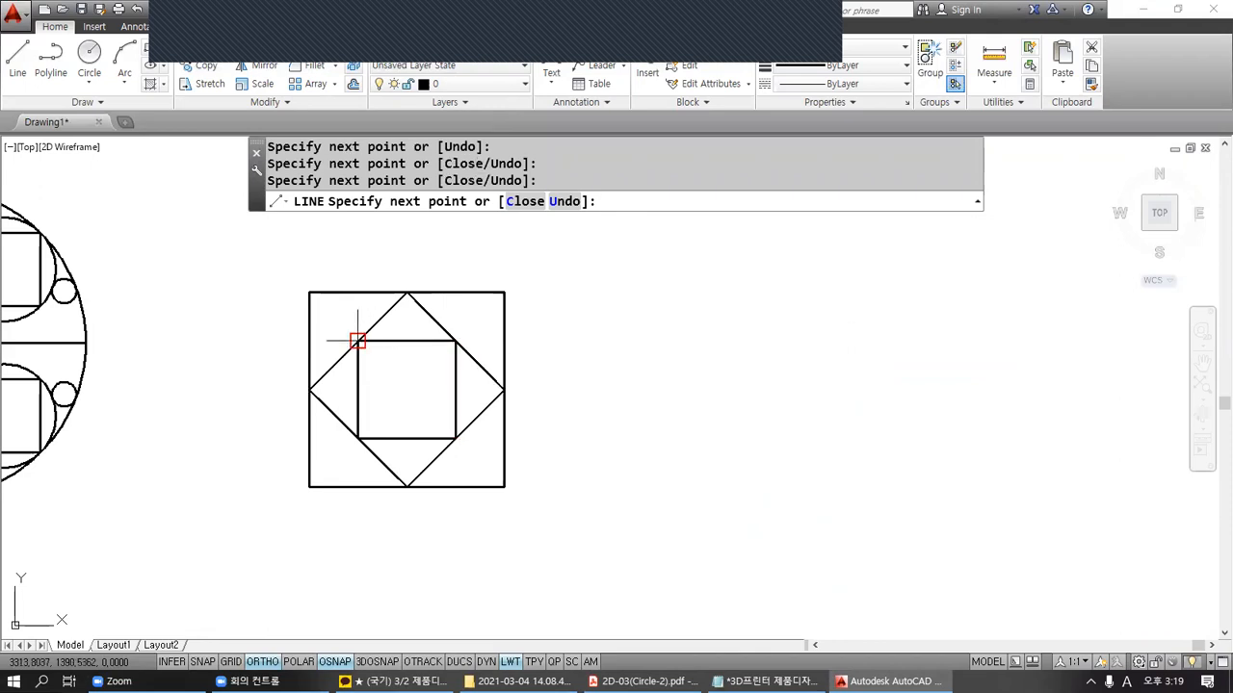
{"action": "key", "text": "Return"}
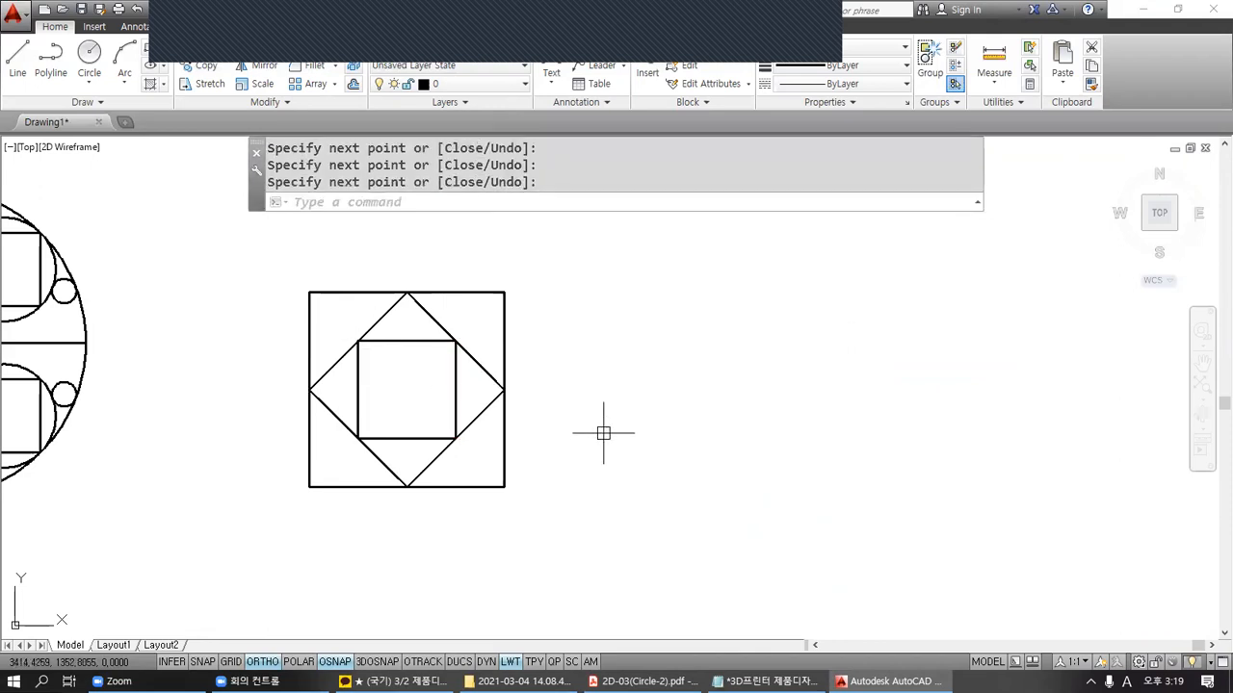
Step: Examine in the Circle-2 PDF which points define the first figure's outer, middle and inner concentric circles
{"action": "scroll", "coordinate": [467, 411], "scroll_direction": "up", "scroll_amount": 1}
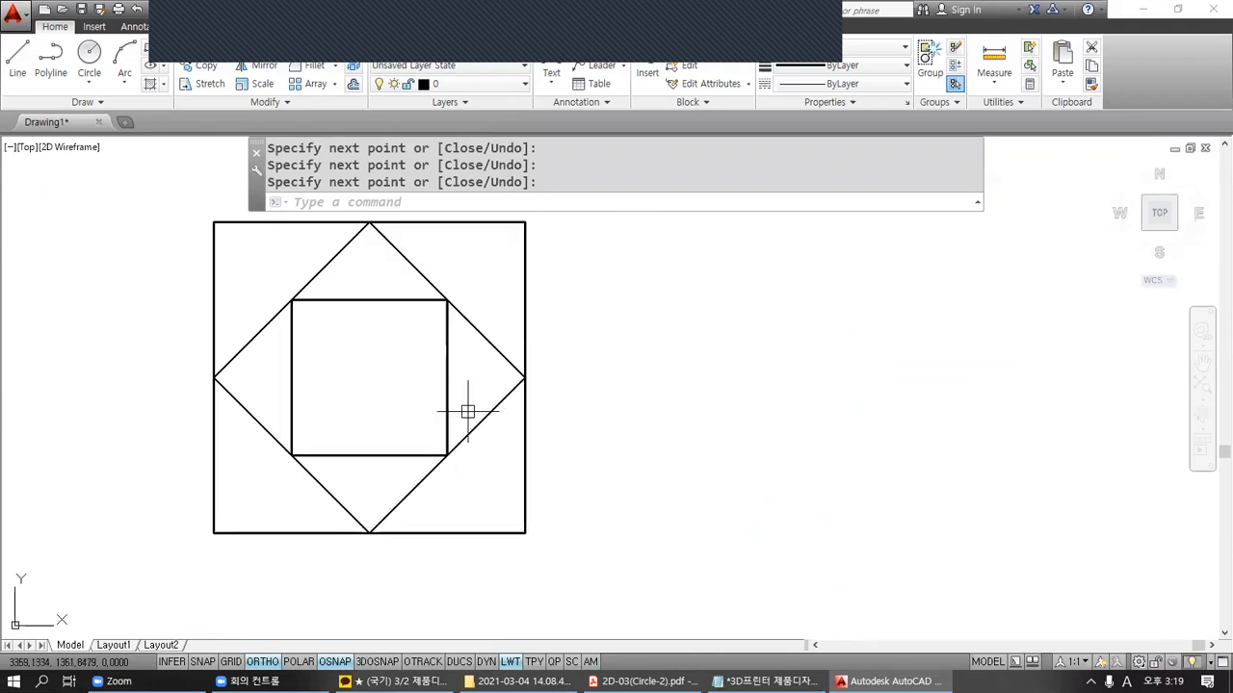
{"action": "middle_click_drag", "start_coordinate": [467, 411], "coordinate": [413, 408]}
{"action": "scroll", "coordinate": [399, 402], "scroll_direction": "down", "scroll_amount": 1}
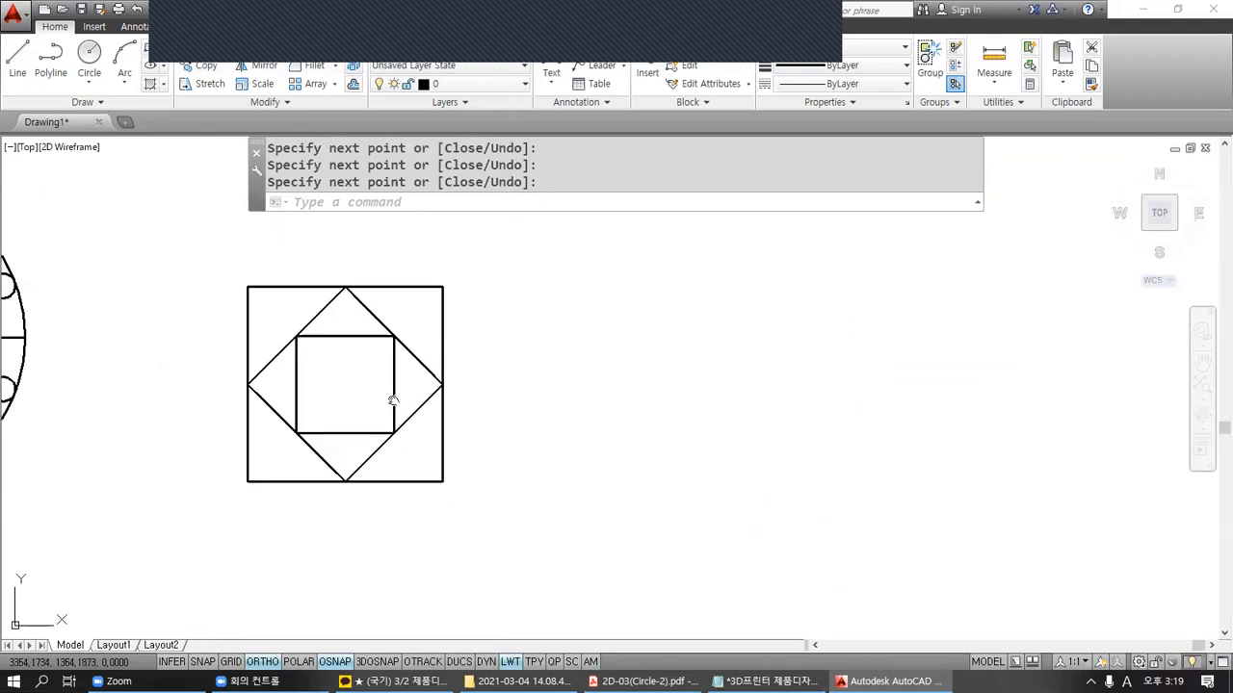
{"action": "scroll", "coordinate": [440, 426], "scroll_direction": "up", "scroll_amount": 1}
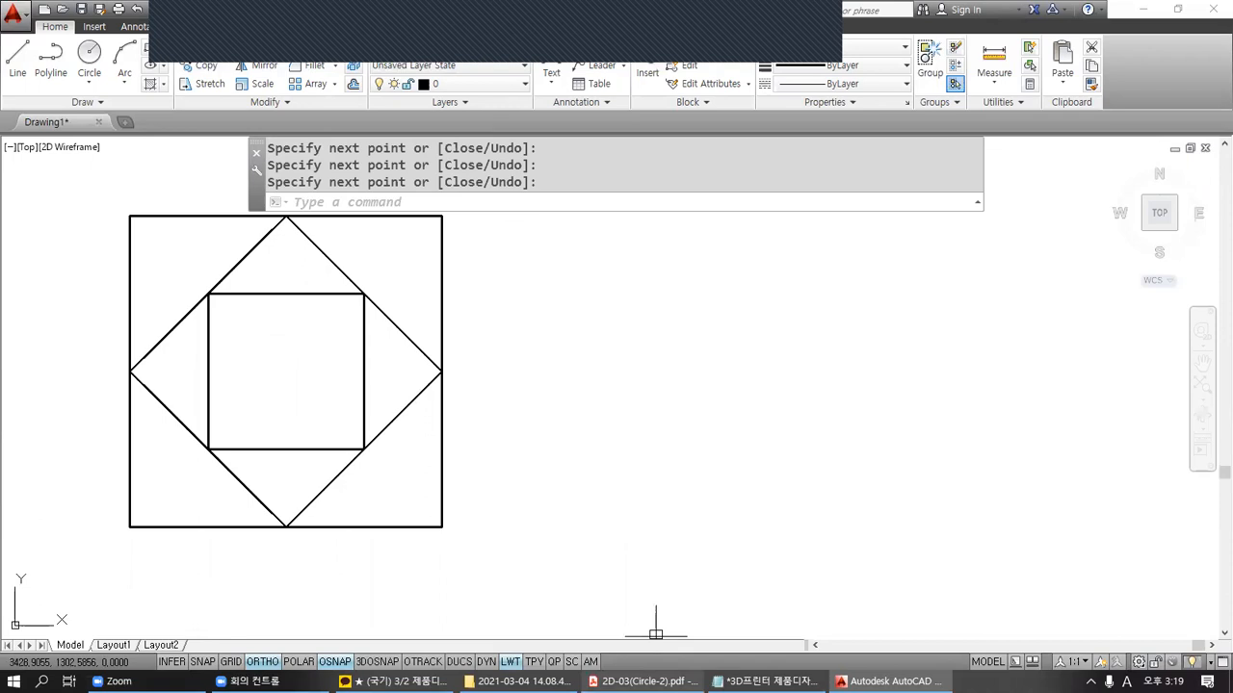
{"action": "left_click", "coordinate": [645, 682]}
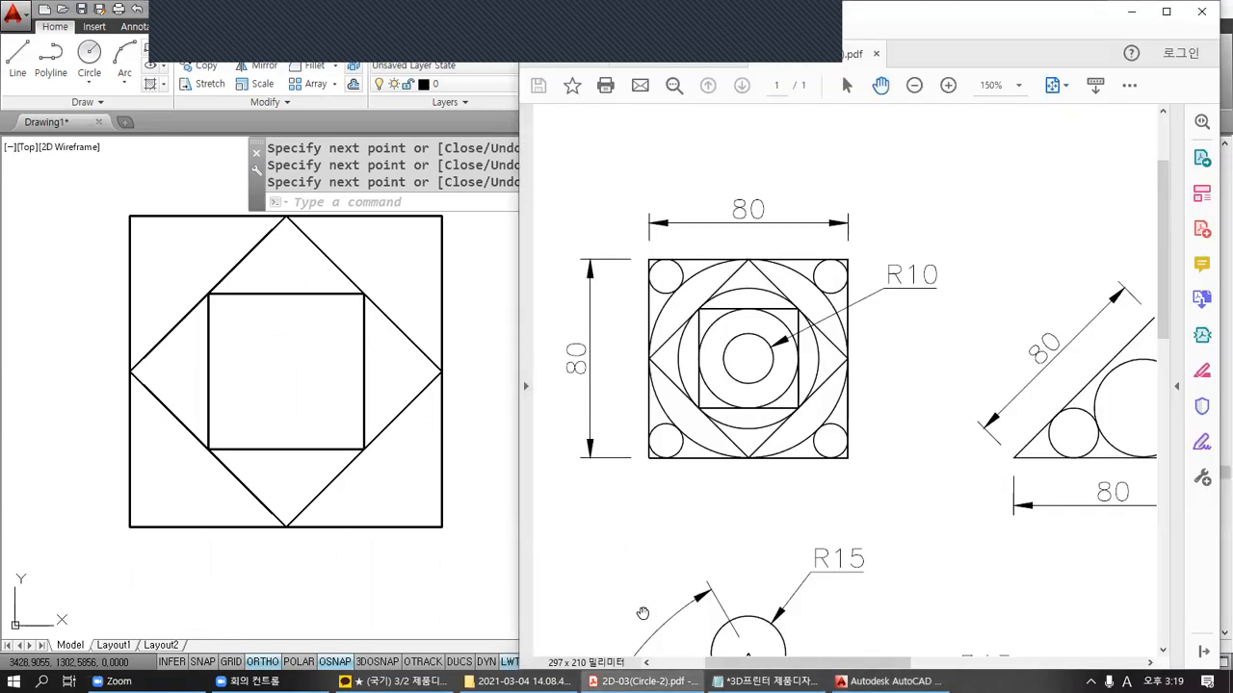
{"action": "left_click_drag", "start_coordinate": [845, 354], "coordinate": [791, 276]}
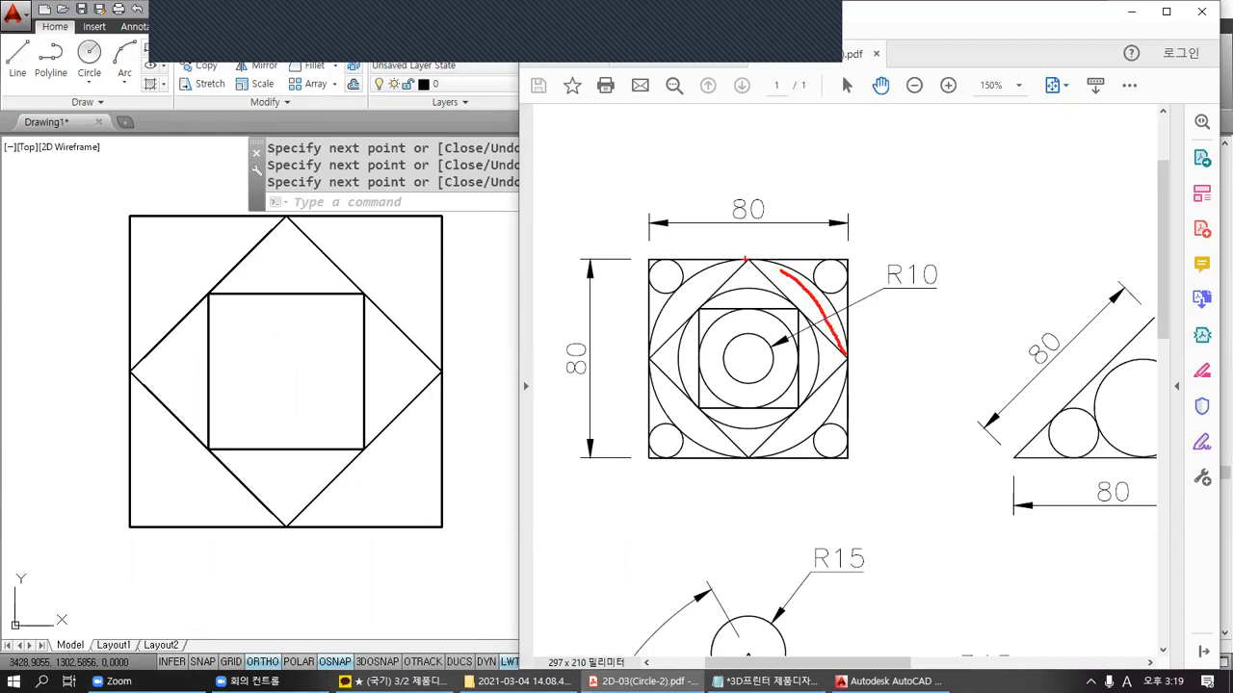
{"action": "left_click_drag", "start_coordinate": [754, 267], "coordinate": [745, 248]}
{"action": "mouse_move", "coordinate": [649, 349]}
{"action": "left_mouse_down"}
{"action": "mouse_move", "coordinate": [645, 364]}
{"action": "mouse_move", "coordinate": [651, 347]}
{"action": "left_mouse_up"}
{"action": "mouse_move", "coordinate": [750, 449]}
{"action": "left_mouse_down"}
{"action": "mouse_move", "coordinate": [758, 467]}
{"action": "mouse_move", "coordinate": [750, 449]}
{"action": "left_mouse_up"}
{"action": "mouse_move", "coordinate": [737, 251]}
{"action": "left_mouse_down"}
{"action": "mouse_move", "coordinate": [757, 262]}
{"action": "mouse_move", "coordinate": [735, 269]}
{"action": "left_mouse_up"}
{"action": "mouse_move", "coordinate": [640, 349]}
{"action": "left_mouse_down"}
{"action": "mouse_move", "coordinate": [668, 375]}
{"action": "mouse_move", "coordinate": [669, 349]}
{"action": "left_mouse_up"}
{"action": "mouse_move", "coordinate": [736, 445]}
{"action": "left_mouse_down"}
{"action": "mouse_move", "coordinate": [737, 458]}
{"action": "mouse_move", "coordinate": [737, 446]}
{"action": "left_mouse_up"}
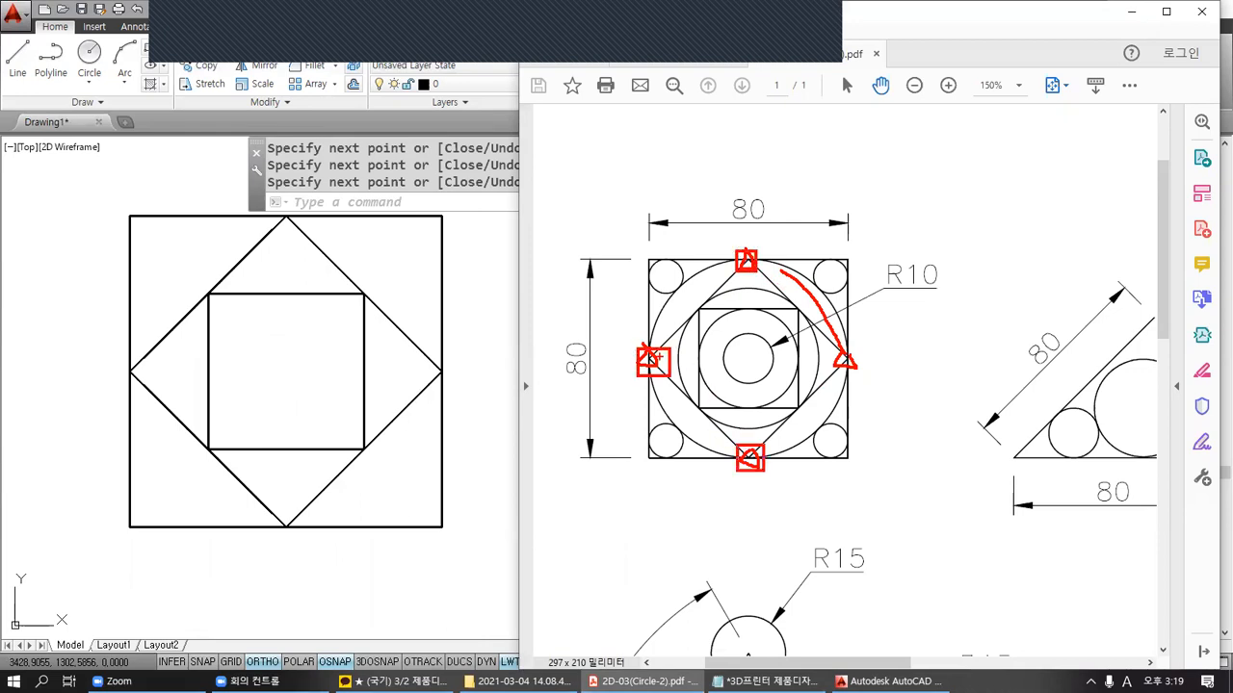
{"action": "left_click_drag", "start_coordinate": [690, 361], "coordinate": [807, 365]}
{"action": "mouse_move", "coordinate": [676, 353]}
{"action": "left_mouse_down"}
{"action": "mouse_move", "coordinate": [674, 370]}
{"action": "mouse_move", "coordinate": [751, 383]}
{"action": "mouse_move", "coordinate": [755, 403]}
{"action": "mouse_move", "coordinate": [756, 388]}
{"action": "left_mouse_up"}
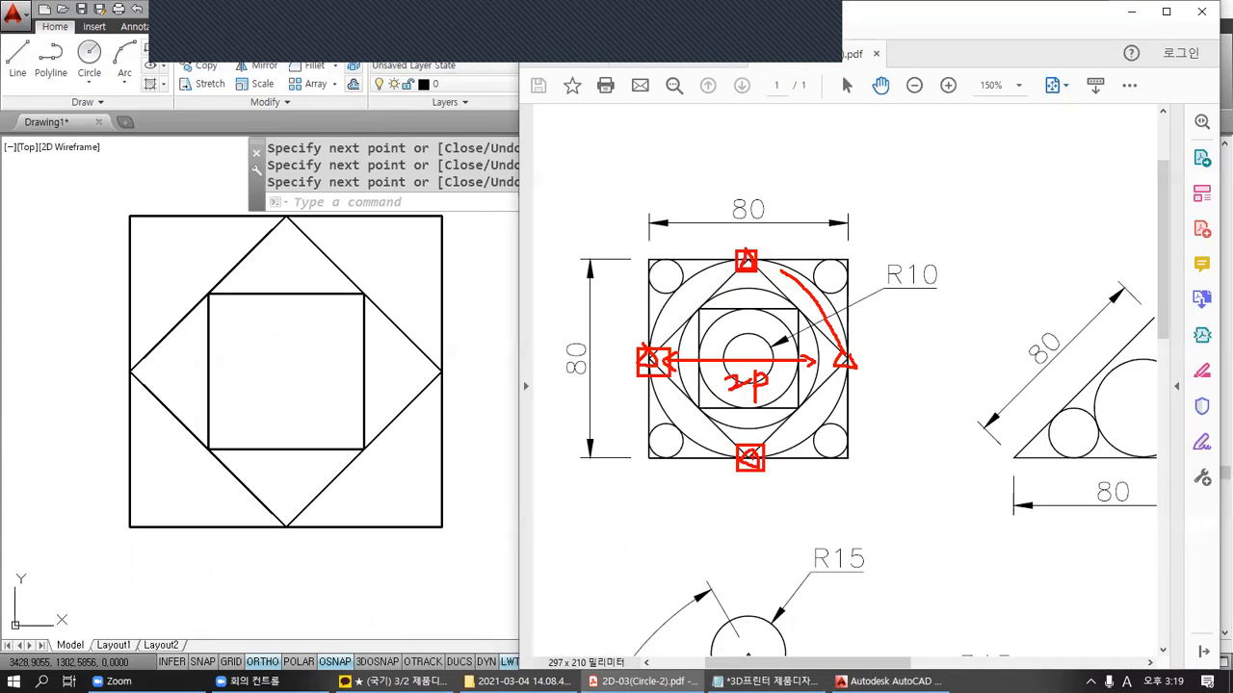
{"action": "left_click_drag", "start_coordinate": [738, 260], "coordinate": [758, 276]}
{"action": "left_click_drag", "start_coordinate": [720, 299], "coordinate": [736, 299]}
{"action": "mouse_move", "coordinate": [681, 362]}
{"action": "left_mouse_down"}
{"action": "mouse_move", "coordinate": [715, 423]}
{"action": "mouse_move", "coordinate": [779, 425]}
{"action": "mouse_move", "coordinate": [815, 381]}
{"action": "mouse_move", "coordinate": [804, 302]}
{"action": "mouse_move", "coordinate": [740, 292]}
{"action": "mouse_move", "coordinate": [702, 348]}
{"action": "mouse_move", "coordinate": [722, 406]}
{"action": "mouse_move", "coordinate": [783, 401]}
{"action": "mouse_move", "coordinate": [799, 343]}
{"action": "mouse_move", "coordinate": [780, 310]}
{"action": "left_mouse_up"}
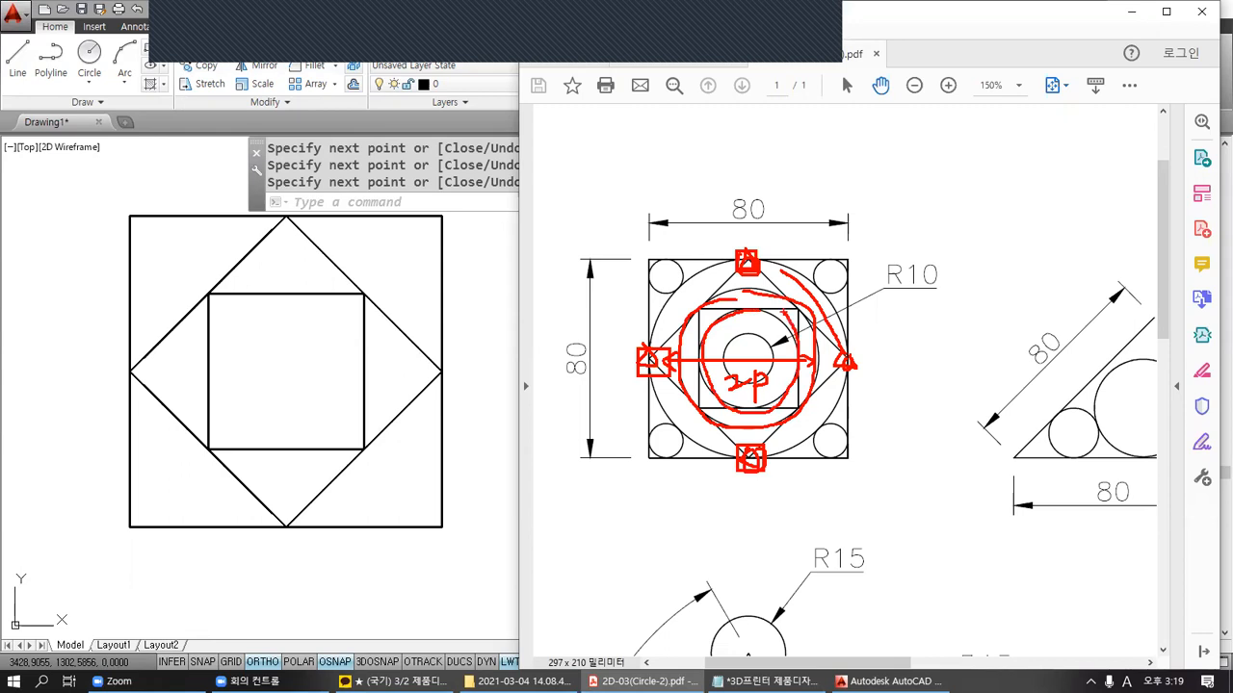
{"action": "key", "text": "e"}
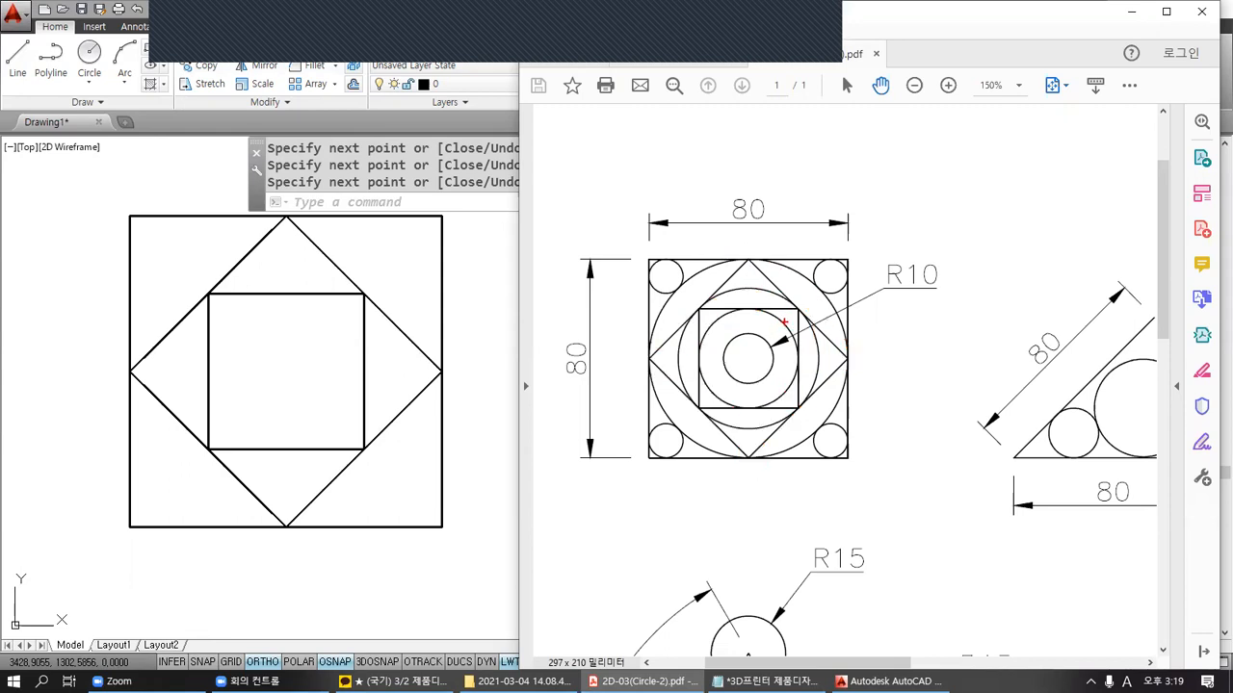
Step: Check the R10 center circle and the four corner circles on the PDF sheet, and return to AutoCAD
{"action": "left_click_drag", "start_coordinate": [799, 273], "coordinate": [794, 280]}
{"action": "mouse_move", "coordinate": [757, 335]}
{"action": "left_mouse_down"}
{"action": "mouse_move", "coordinate": [726, 349]}
{"action": "mouse_move", "coordinate": [728, 375]}
{"action": "mouse_move", "coordinate": [767, 373]}
{"action": "left_mouse_up"}
{"action": "left_click_drag", "start_coordinate": [887, 290], "coordinate": [926, 301]}
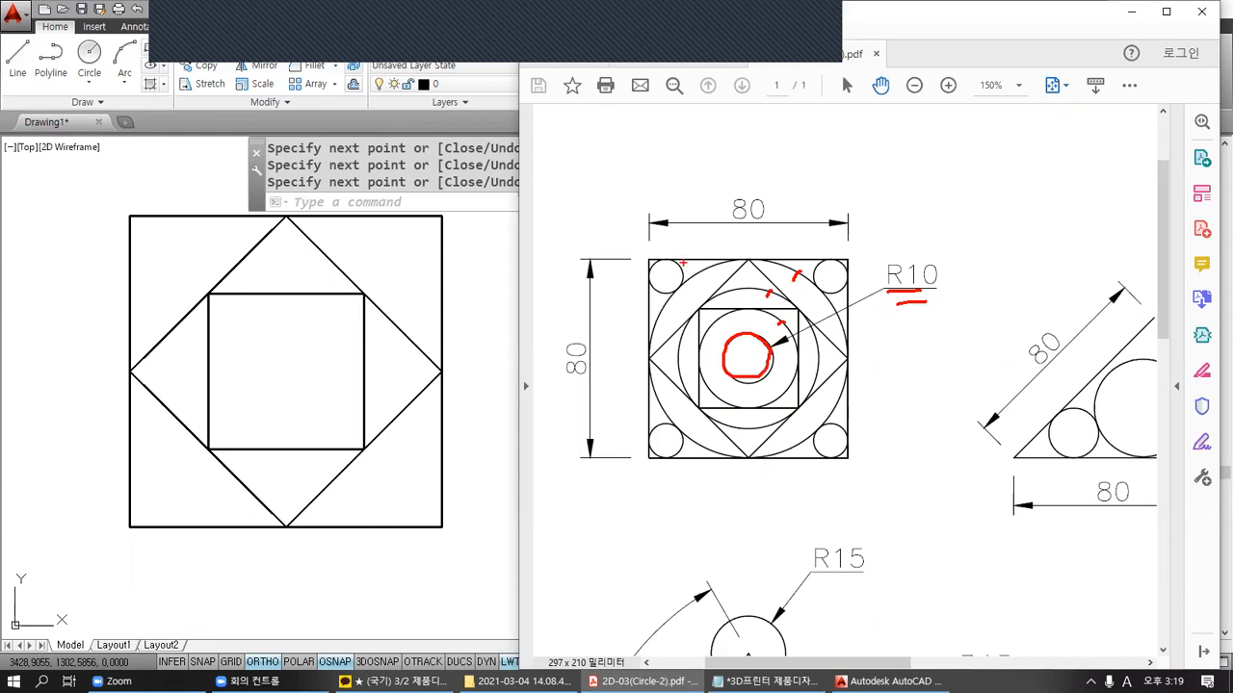
{"action": "left_click_drag", "start_coordinate": [666, 251], "coordinate": [686, 250]}
{"action": "left_click_drag", "start_coordinate": [834, 259], "coordinate": [844, 258]}
{"action": "left_click_drag", "start_coordinate": [835, 430], "coordinate": [843, 430]}
{"action": "left_click_drag", "start_coordinate": [662, 429], "coordinate": [675, 413]}
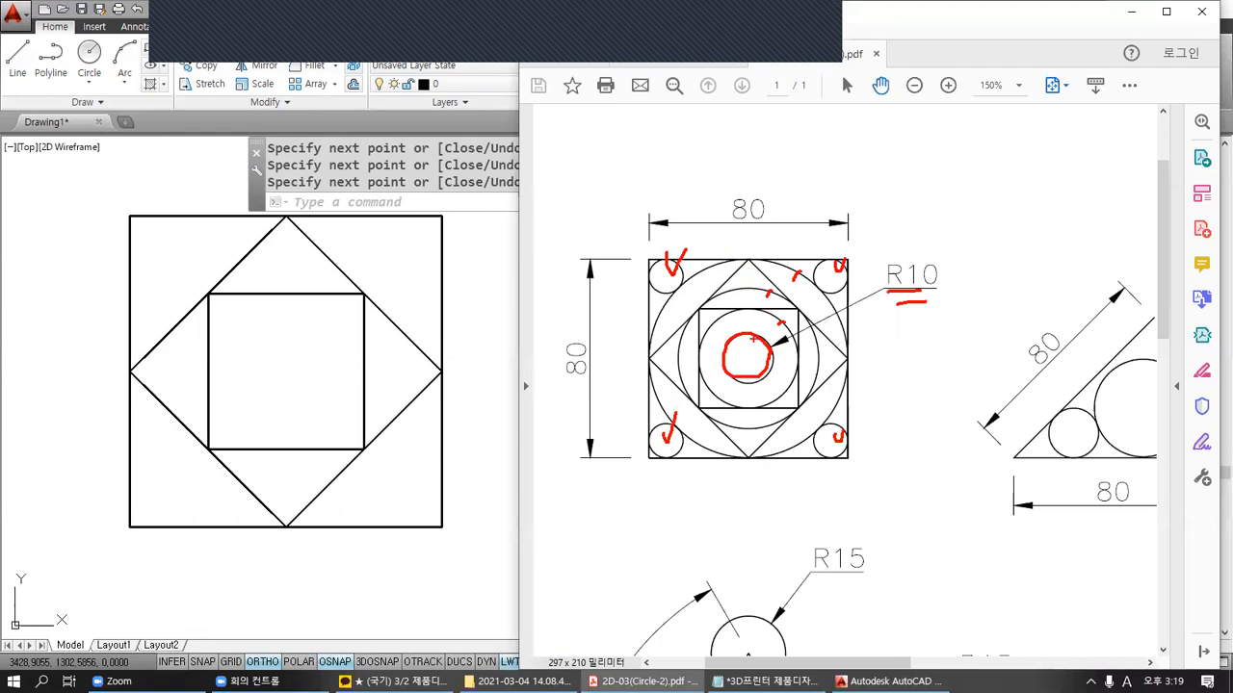
{"action": "left_click", "coordinate": [501, 328]}
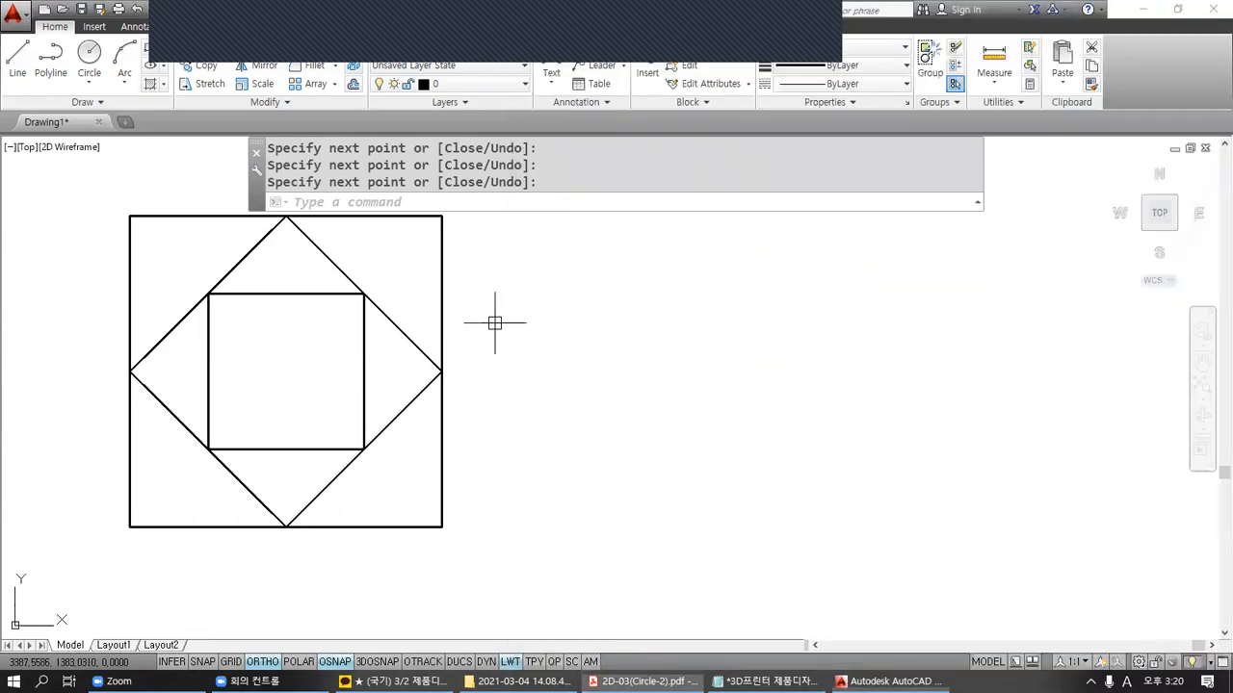
Step: Draw the outer circle as a three-point circle through the diamond's top, left and bottom corners
{"action": "type", "text": "c"}
{"action": "key", "text": "Return"}
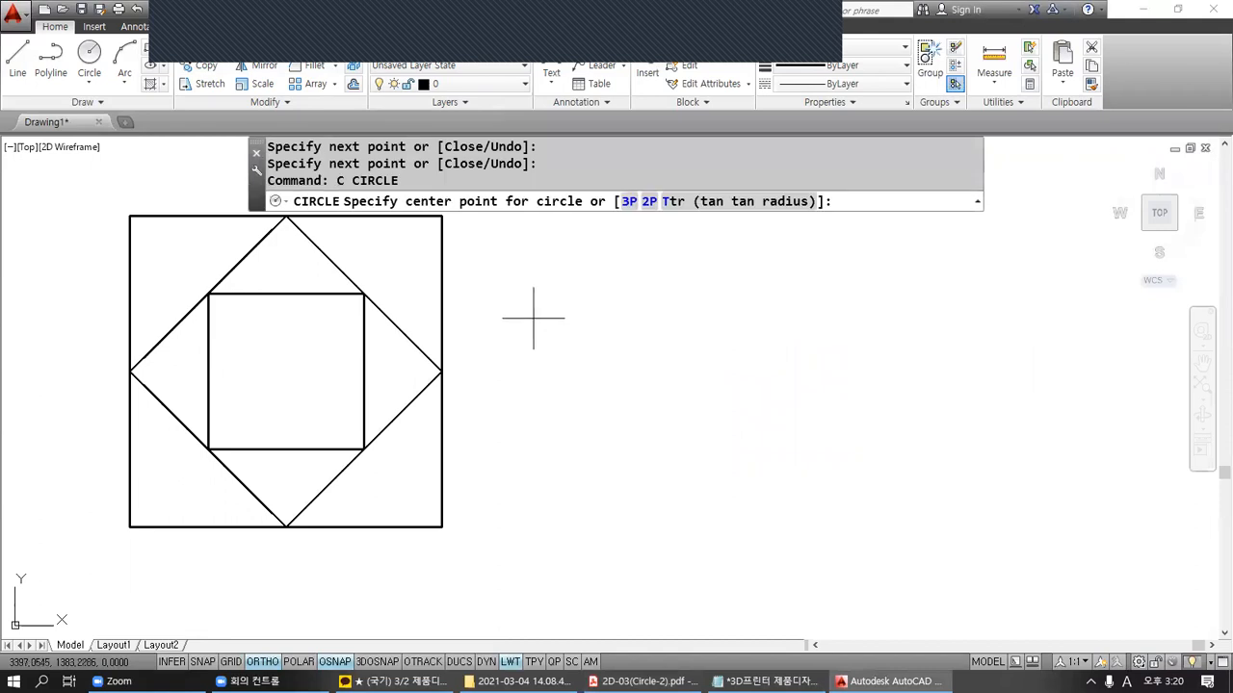
{"action": "middle_click_drag", "start_coordinate": [530, 316], "coordinate": [631, 335]}
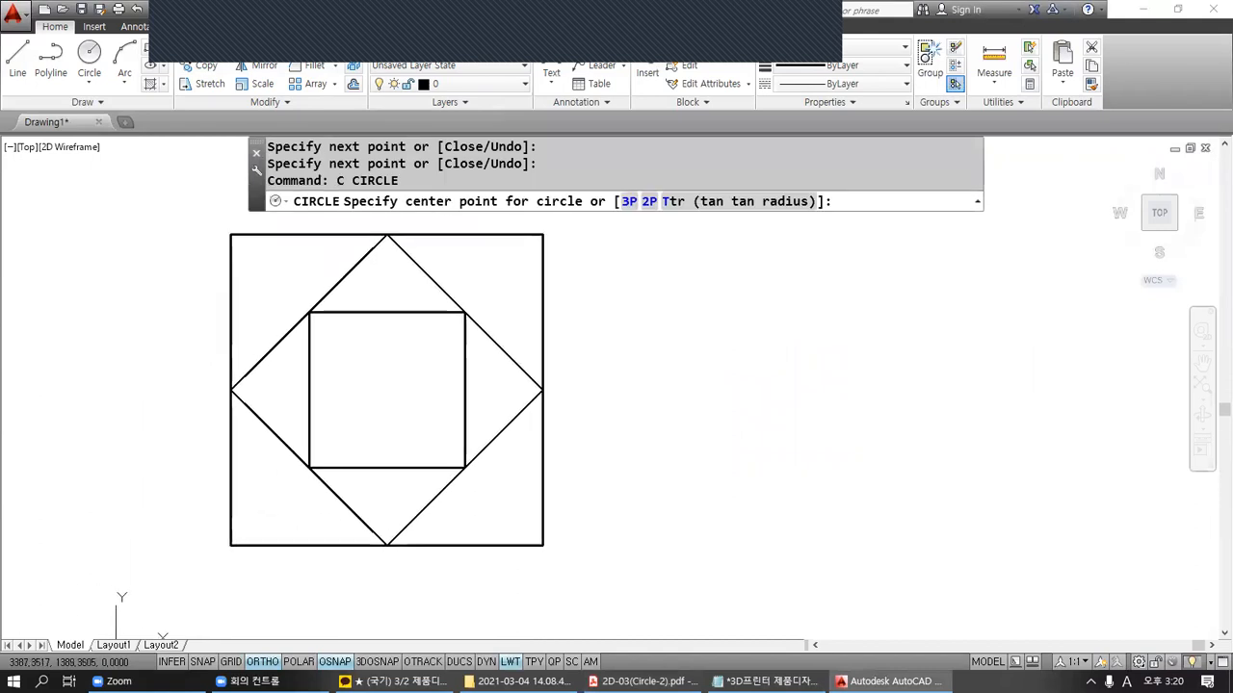
{"action": "left_click", "coordinate": [629, 201]}
{"action": "left_click", "coordinate": [386, 234]}
{"action": "left_click", "coordinate": [231, 390]}
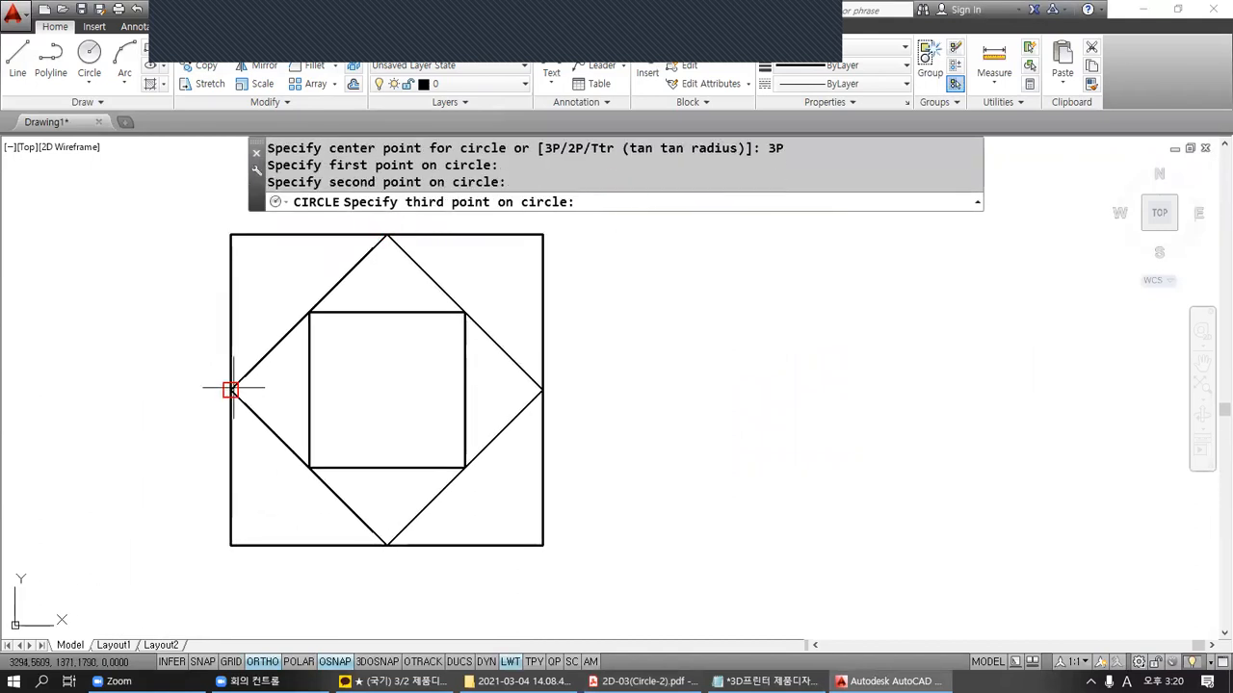
{"action": "left_click", "coordinate": [386, 546]}
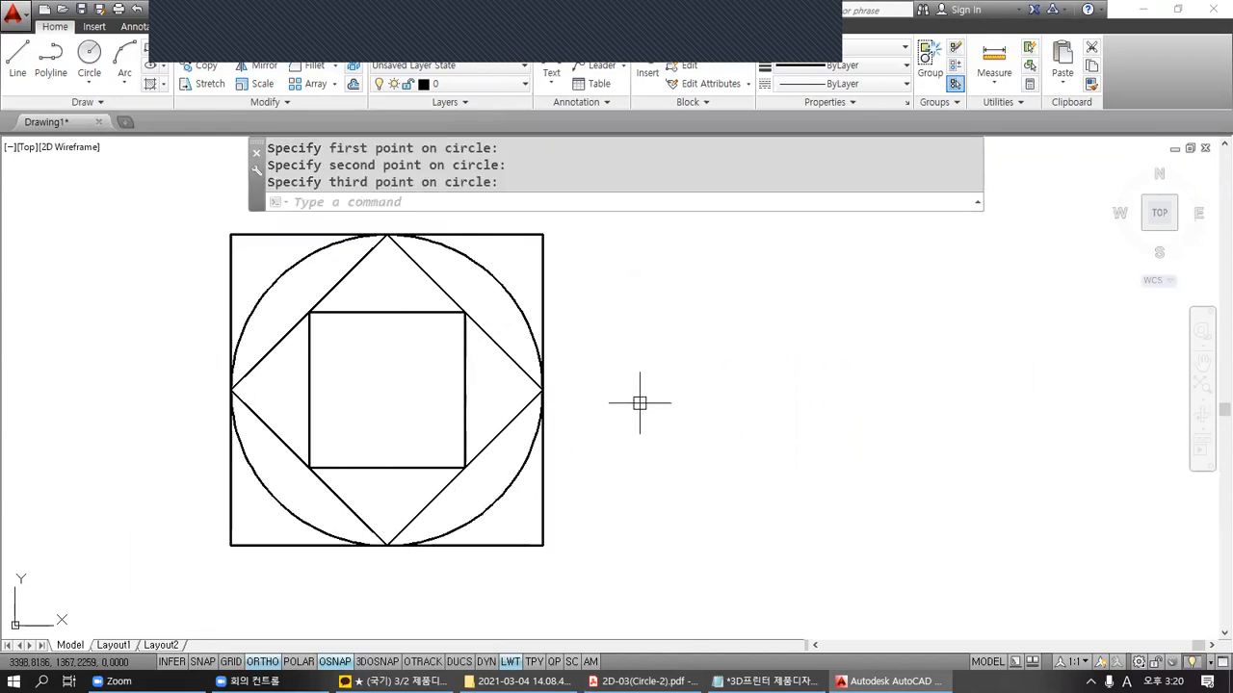
Step: Draw the middle circle as a three-point circle through three corners of the inner square
{"action": "key", "text": "Return"}
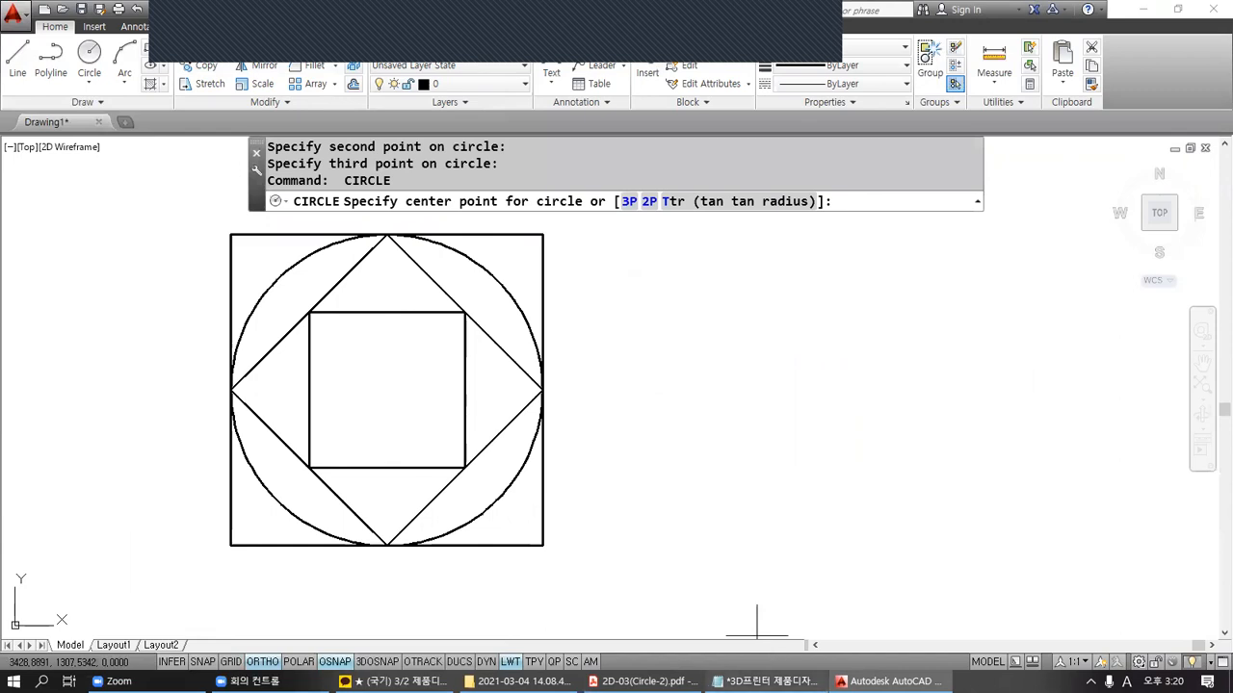
{"action": "key", "text": "alt+Tab"}
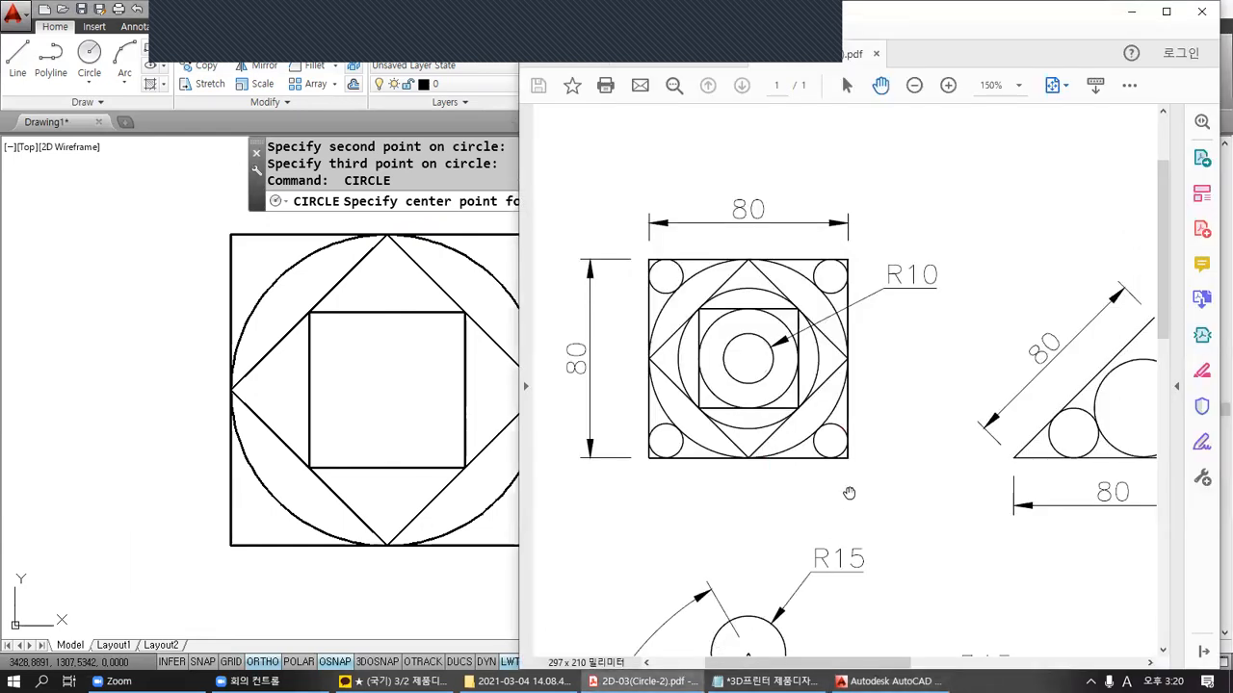
{"action": "left_click", "coordinate": [481, 186]}
{"action": "left_click", "coordinate": [628, 201]}
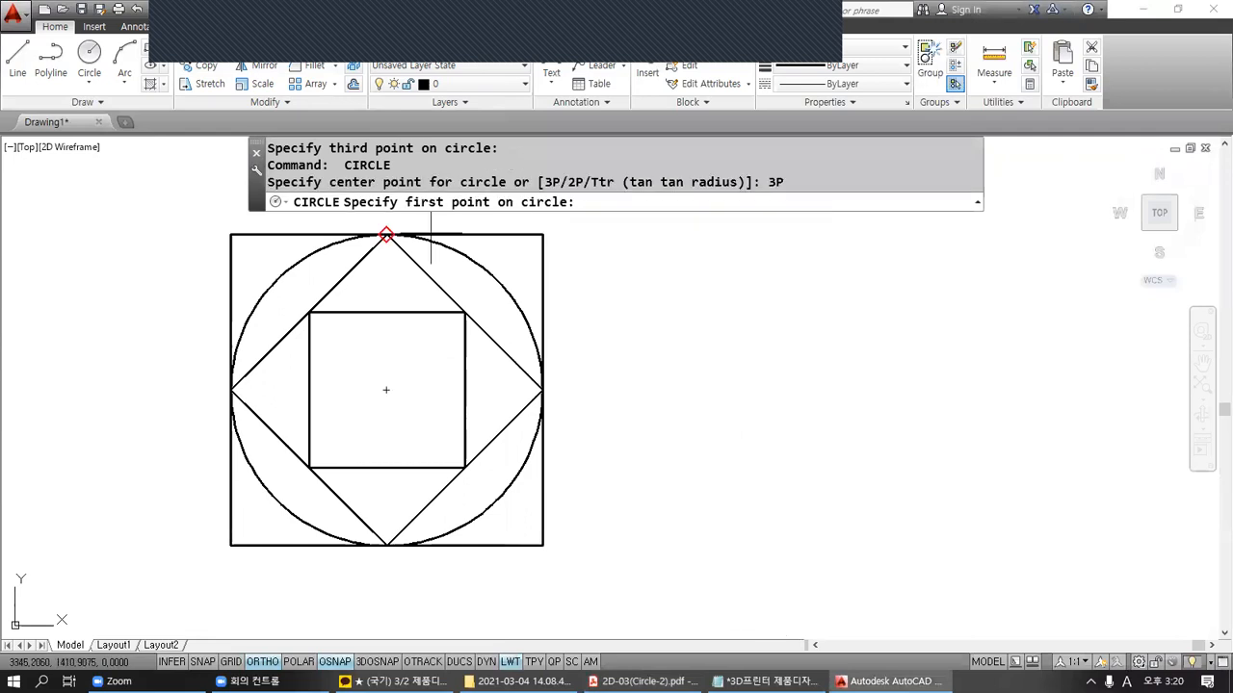
{"action": "left_click", "coordinate": [308, 313]}
{"action": "left_click", "coordinate": [309, 468]}
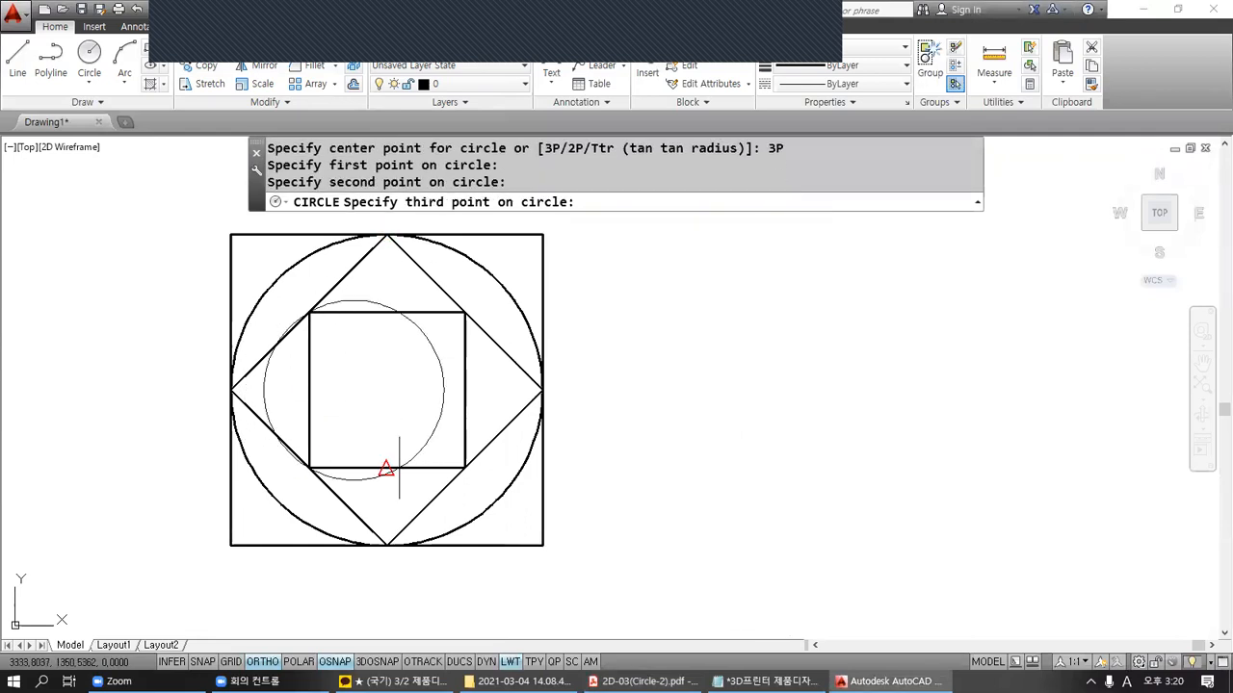
{"action": "left_click", "coordinate": [464, 468]}
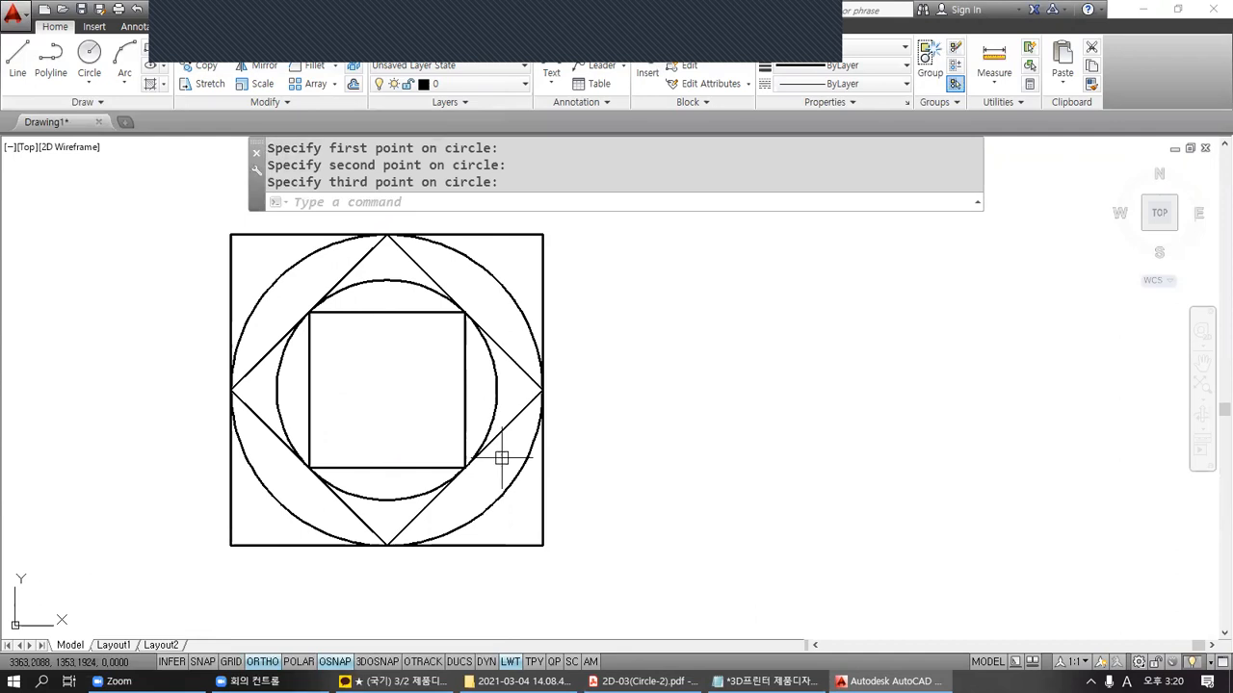
Step: Draw a two-point circle inside the inner square, between the midpoints of its left and right sides
{"action": "mouse_move", "coordinate": [390, 318]}
{"action": "left_mouse_down"}
{"action": "mouse_move", "coordinate": [330, 337]}
{"action": "mouse_move", "coordinate": [325, 409]}
{"action": "mouse_move", "coordinate": [426, 443]}
{"action": "mouse_move", "coordinate": [452, 338]}
{"action": "mouse_move", "coordinate": [381, 316]}
{"action": "mouse_move", "coordinate": [390, 299]}
{"action": "left_mouse_up"}
{"action": "mouse_move", "coordinate": [318, 379]}
{"action": "left_mouse_down"}
{"action": "mouse_move", "coordinate": [324, 395]}
{"action": "mouse_move", "coordinate": [445, 389]}
{"action": "left_mouse_up"}
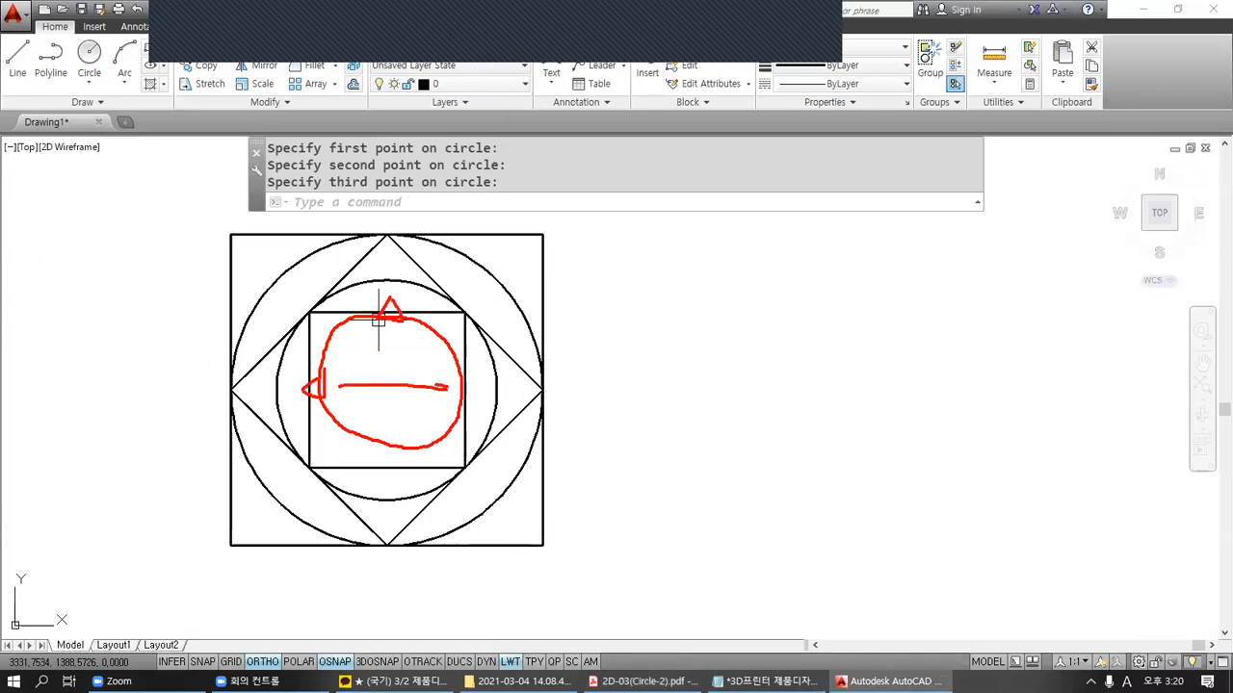
{"action": "type", "text": "c"}
{"action": "key", "text": "Return"}
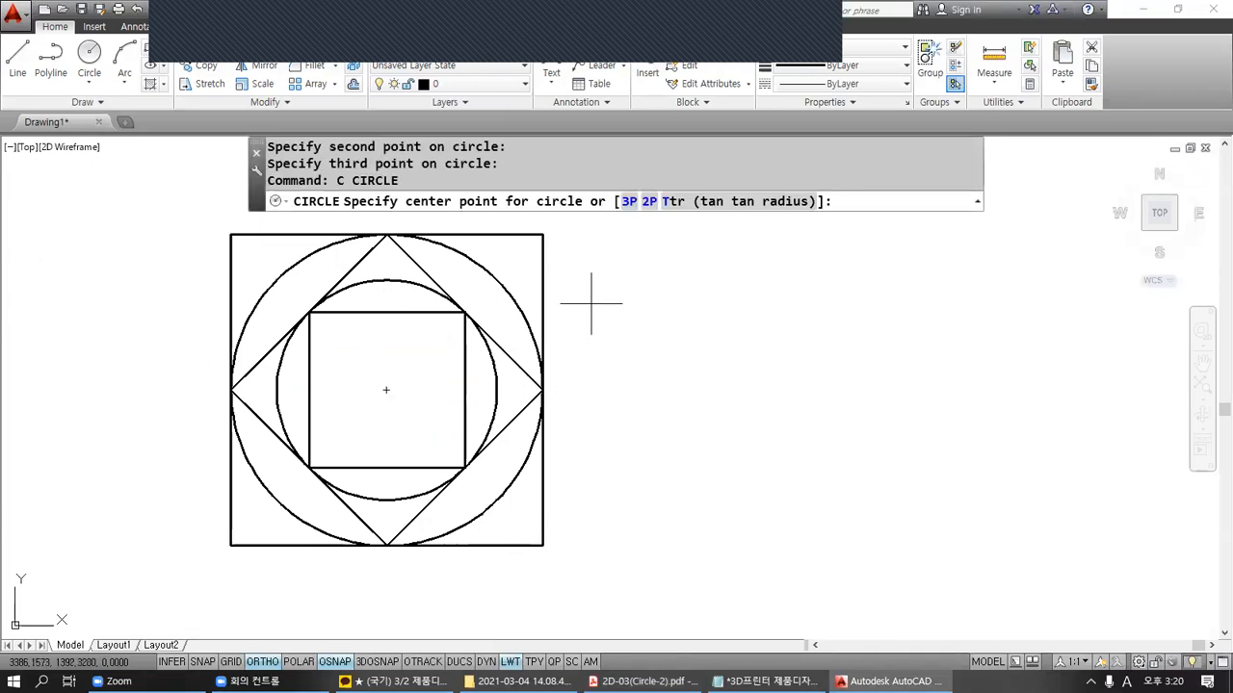
{"action": "left_click", "coordinate": [649, 201]}
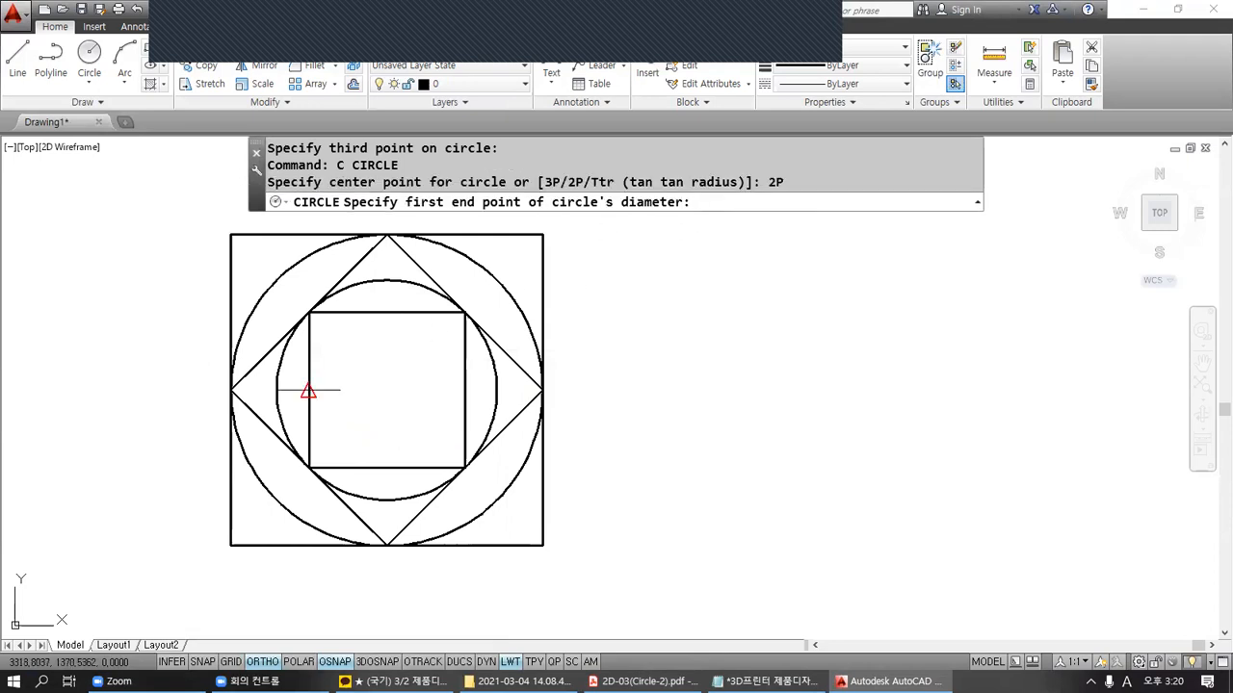
{"action": "left_click", "coordinate": [308, 390]}
{"action": "left_click", "coordinate": [463, 391]}
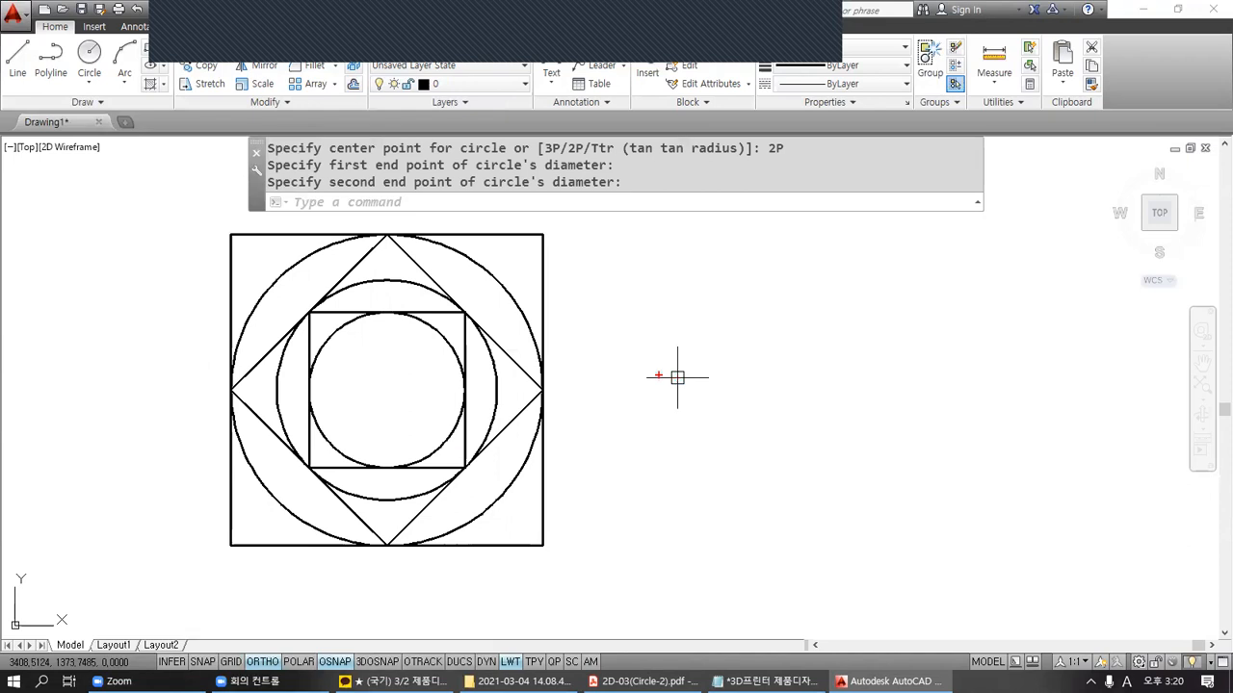
Step: Draw a circle of radius 10 at the common center of the concentric circles
{"action": "left_click_drag", "start_coordinate": [394, 389], "coordinate": [393, 394]}
{"action": "mouse_move", "coordinate": [414, 349]}
{"action": "left_mouse_down"}
{"action": "mouse_move", "coordinate": [410, 379]}
{"action": "mouse_move", "coordinate": [418, 372]}
{"action": "left_mouse_up"}
{"action": "mouse_move", "coordinate": [430, 355]}
{"action": "left_mouse_down"}
{"action": "mouse_move", "coordinate": [431, 376]}
{"action": "mouse_move", "coordinate": [447, 379]}
{"action": "left_mouse_up"}
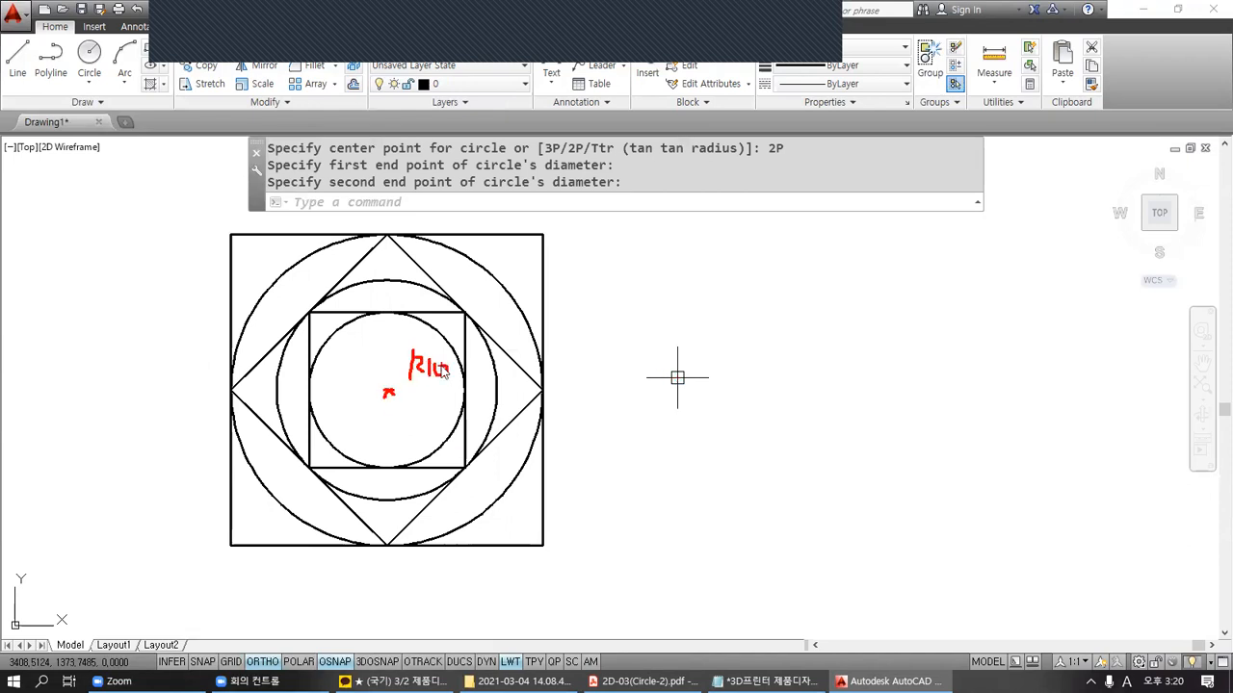
{"action": "key", "text": "Escape"}
{"action": "key", "text": "Return"}
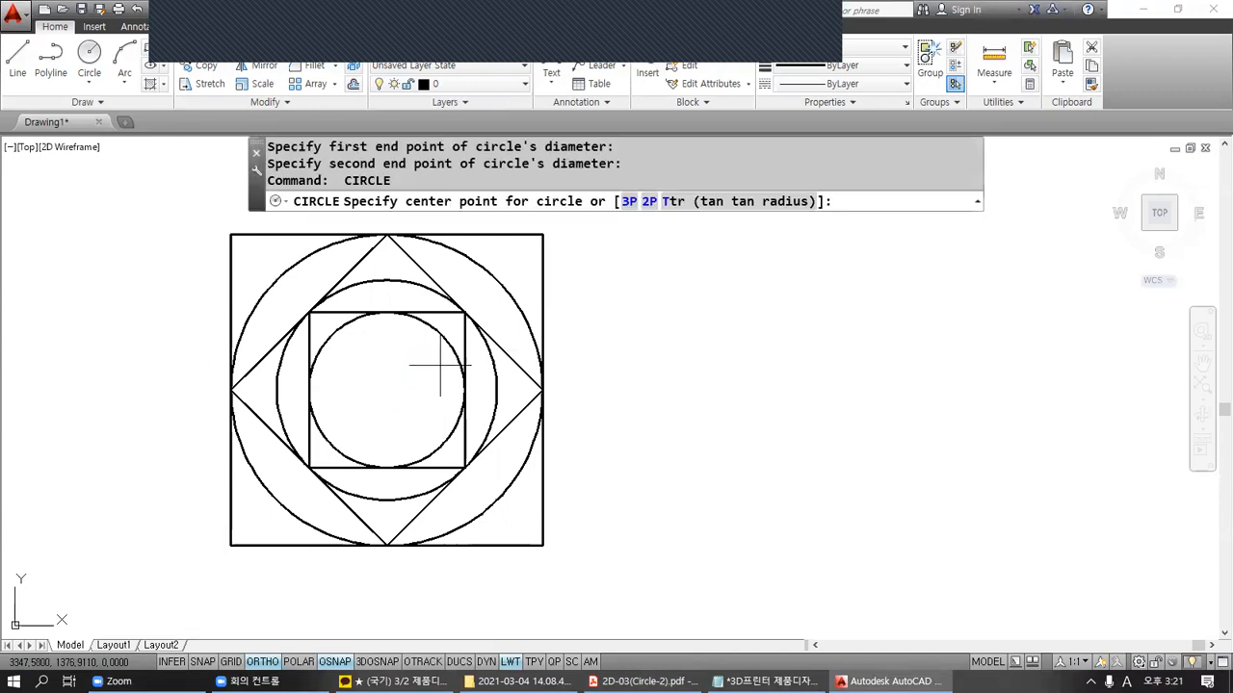
{"action": "left_click", "coordinate": [386, 390]}
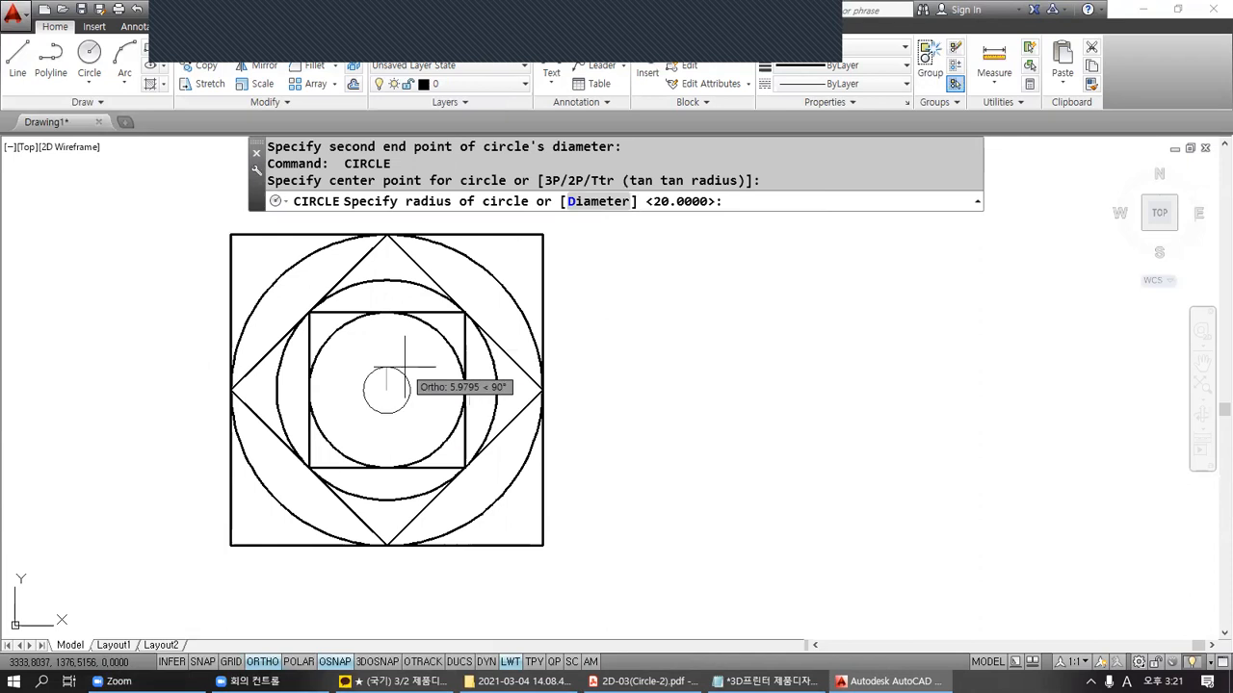
{"action": "type", "text": "10"}
{"action": "key", "text": "Return"}
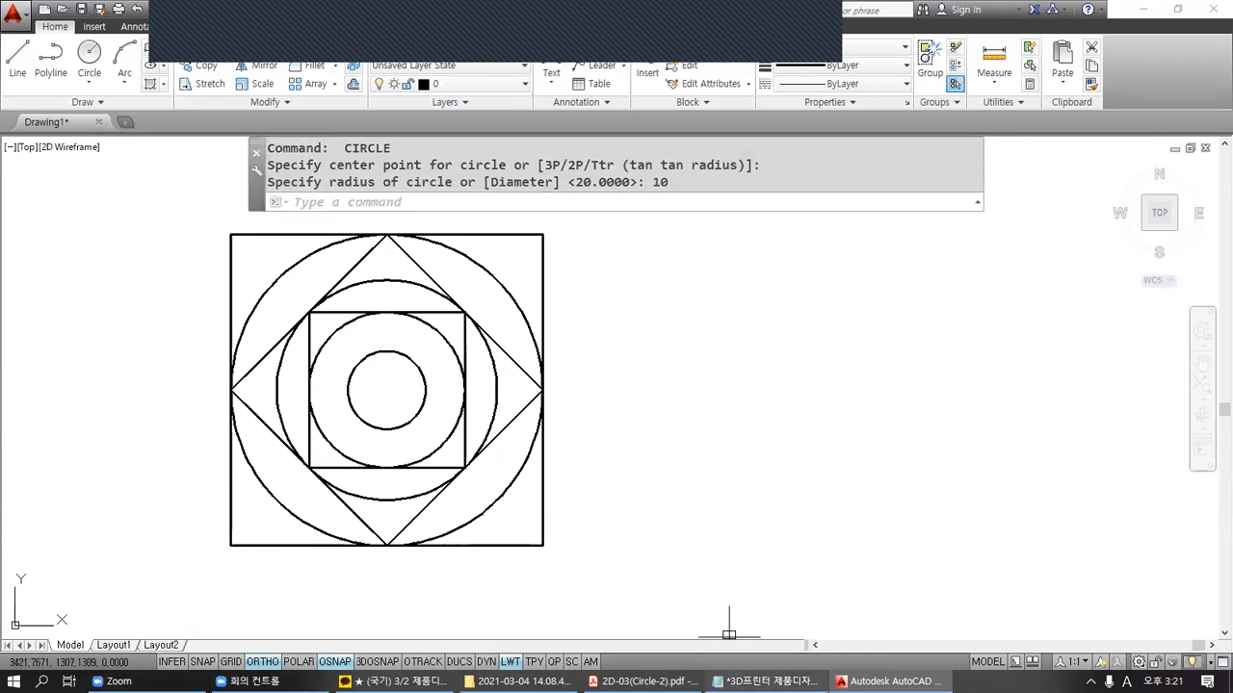
Step: Examine in the Circle-2 PDF how the four corner circles are defined by the surrounding geometry, and return to AutoCAD
{"action": "middle_click_drag", "start_coordinate": [603, 432], "coordinate": [564, 440]}
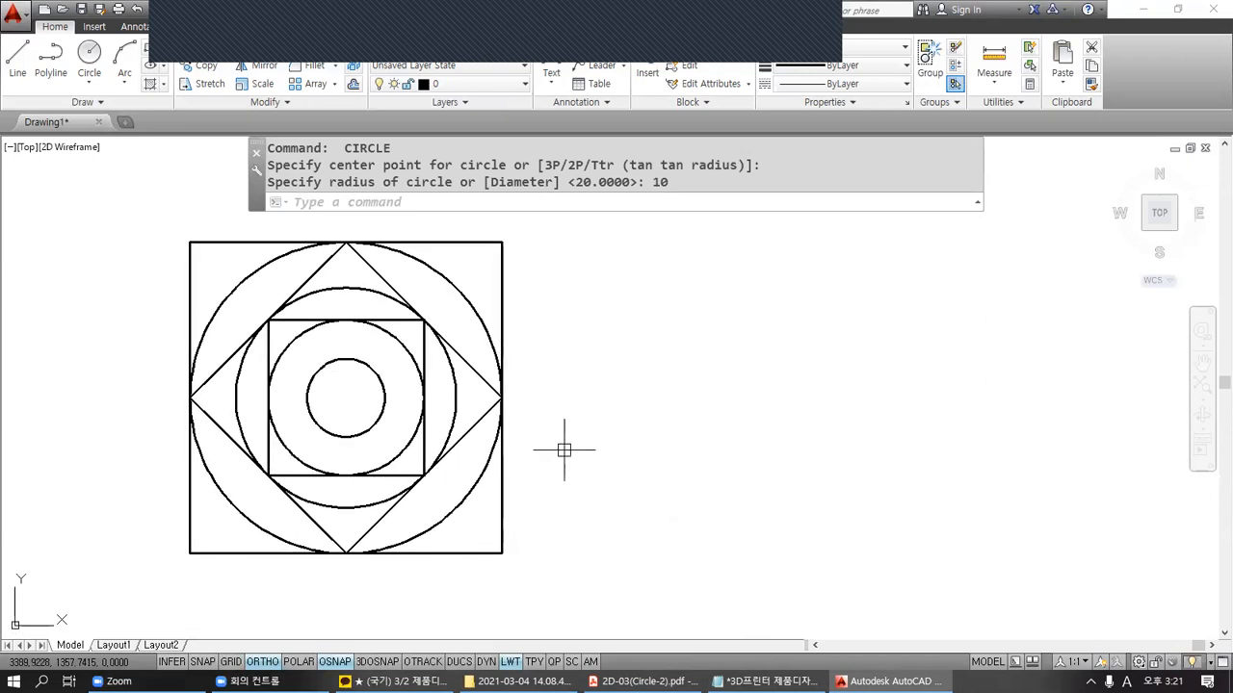
{"action": "left_click", "coordinate": [640, 681]}
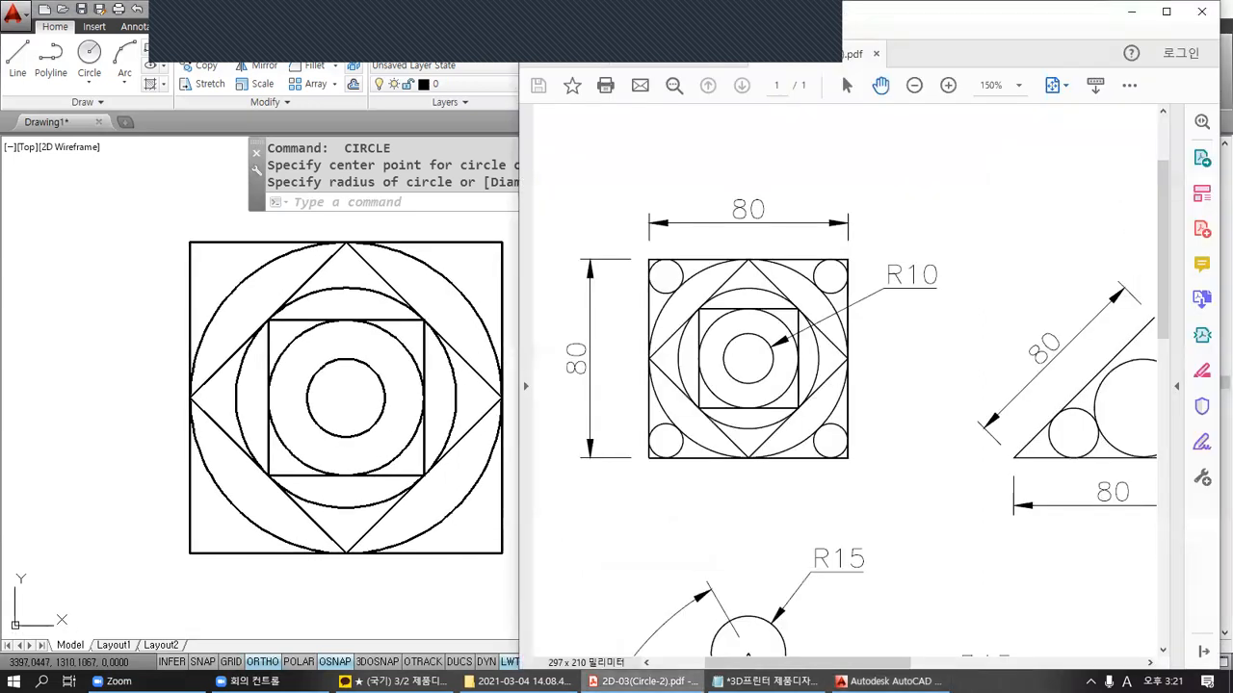
{"action": "mouse_move", "coordinate": [695, 303]}
{"action": "left_mouse_down"}
{"action": "mouse_move", "coordinate": [624, 284]}
{"action": "mouse_move", "coordinate": [706, 262]}
{"action": "mouse_move", "coordinate": [695, 305]}
{"action": "left_mouse_up"}
{"action": "mouse_move", "coordinate": [848, 300]}
{"action": "left_mouse_down"}
{"action": "mouse_move", "coordinate": [807, 287]}
{"action": "mouse_move", "coordinate": [872, 269]}
{"action": "mouse_move", "coordinate": [851, 302]}
{"action": "left_mouse_up"}
{"action": "mouse_move", "coordinate": [871, 466]}
{"action": "left_mouse_down"}
{"action": "mouse_move", "coordinate": [801, 435]}
{"action": "mouse_move", "coordinate": [856, 460]}
{"action": "left_mouse_up"}
{"action": "mouse_move", "coordinate": [709, 472]}
{"action": "left_mouse_down"}
{"action": "mouse_move", "coordinate": [641, 473]}
{"action": "mouse_move", "coordinate": [652, 412]}
{"action": "mouse_move", "coordinate": [690, 450]}
{"action": "mouse_move", "coordinate": [682, 471]}
{"action": "left_mouse_up"}
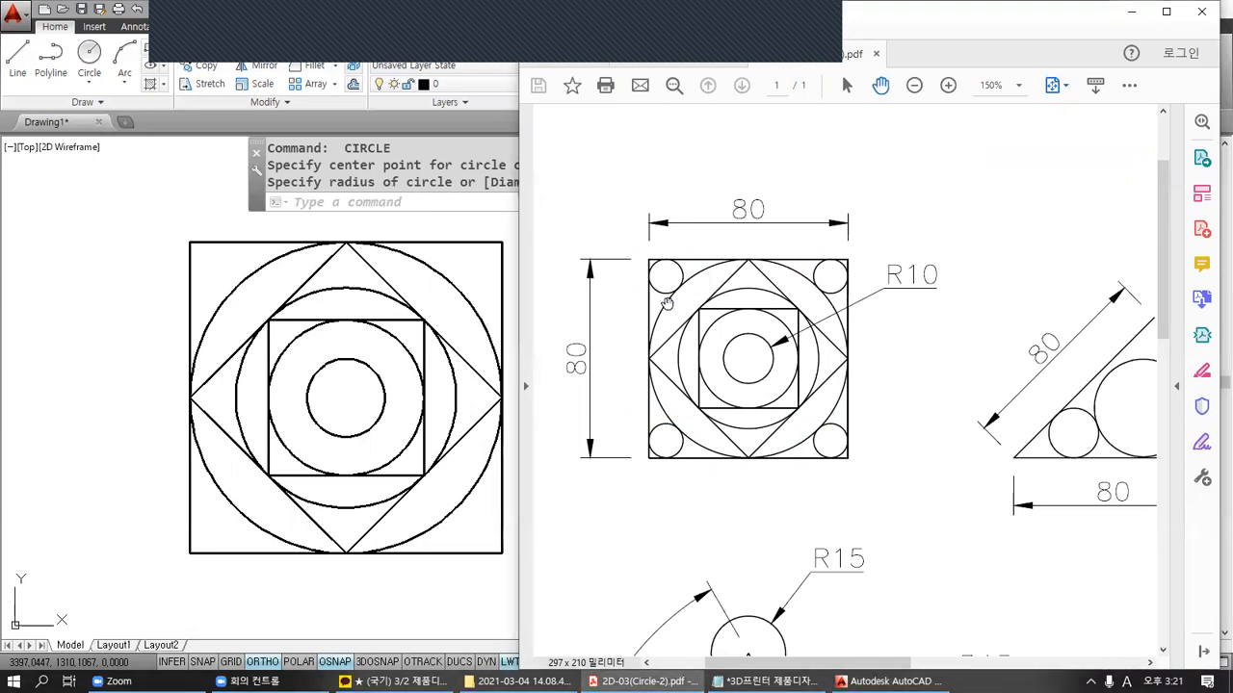
{"action": "scroll", "coordinate": [662, 276], "scroll_direction": "up", "scroll_amount": 4, "text": "ctrl"}
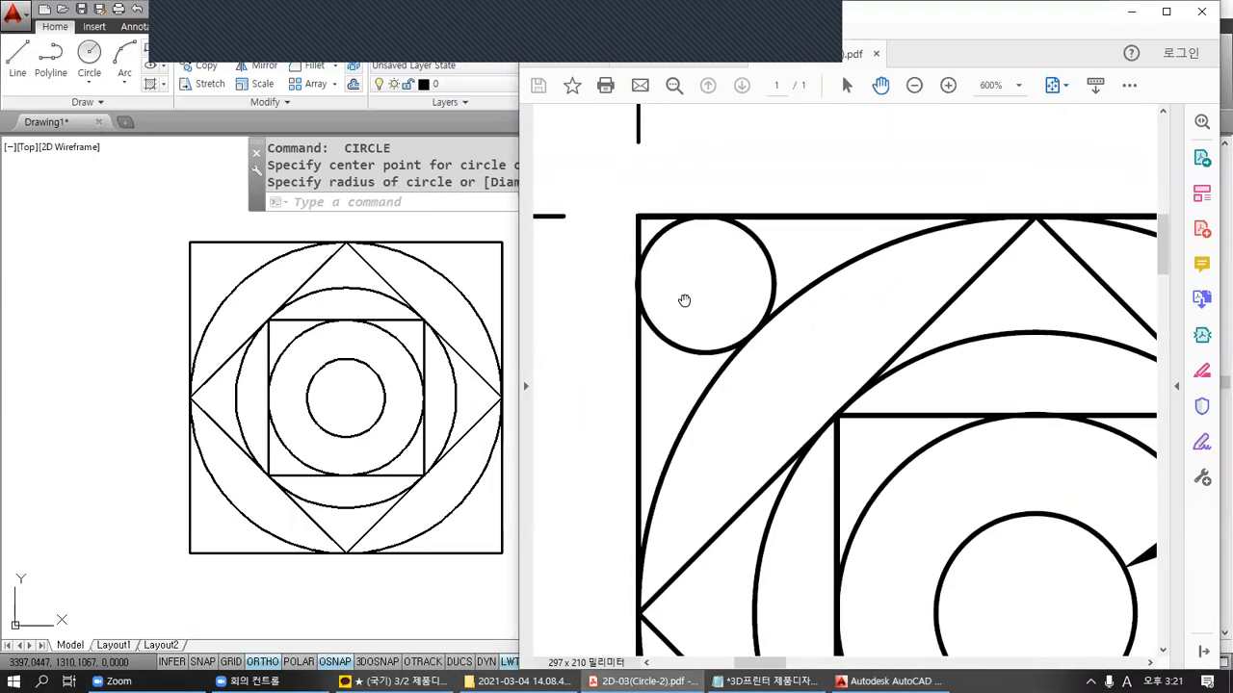
{"action": "scroll", "coordinate": [682, 307], "scroll_direction": "down", "scroll_amount": 1, "text": "ctrl"}
{"action": "scroll", "coordinate": [735, 358], "scroll_direction": "down", "scroll_amount": 1, "text": "ctrl"}
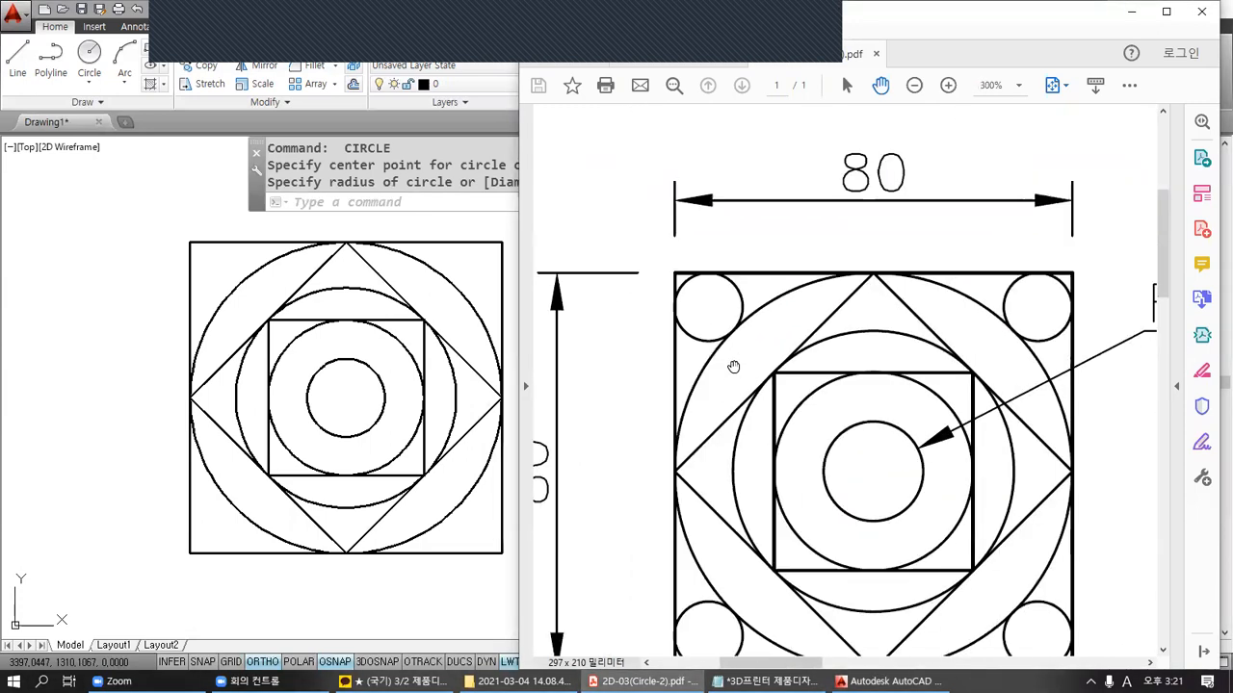
{"action": "left_click_drag", "start_coordinate": [761, 127], "coordinate": [761, 159]}
{"action": "left_click", "coordinate": [777, 147]}
{"action": "left_click_drag", "start_coordinate": [798, 117], "coordinate": [820, 133]}
{"action": "left_click_drag", "start_coordinate": [795, 149], "coordinate": [839, 146]}
{"action": "mouse_move", "coordinate": [844, 133]}
{"action": "left_mouse_down"}
{"action": "mouse_move", "coordinate": [865, 152]}
{"action": "mouse_move", "coordinate": [880, 131]}
{"action": "left_mouse_up"}
{"action": "left_click_drag", "start_coordinate": [876, 146], "coordinate": [871, 162]}
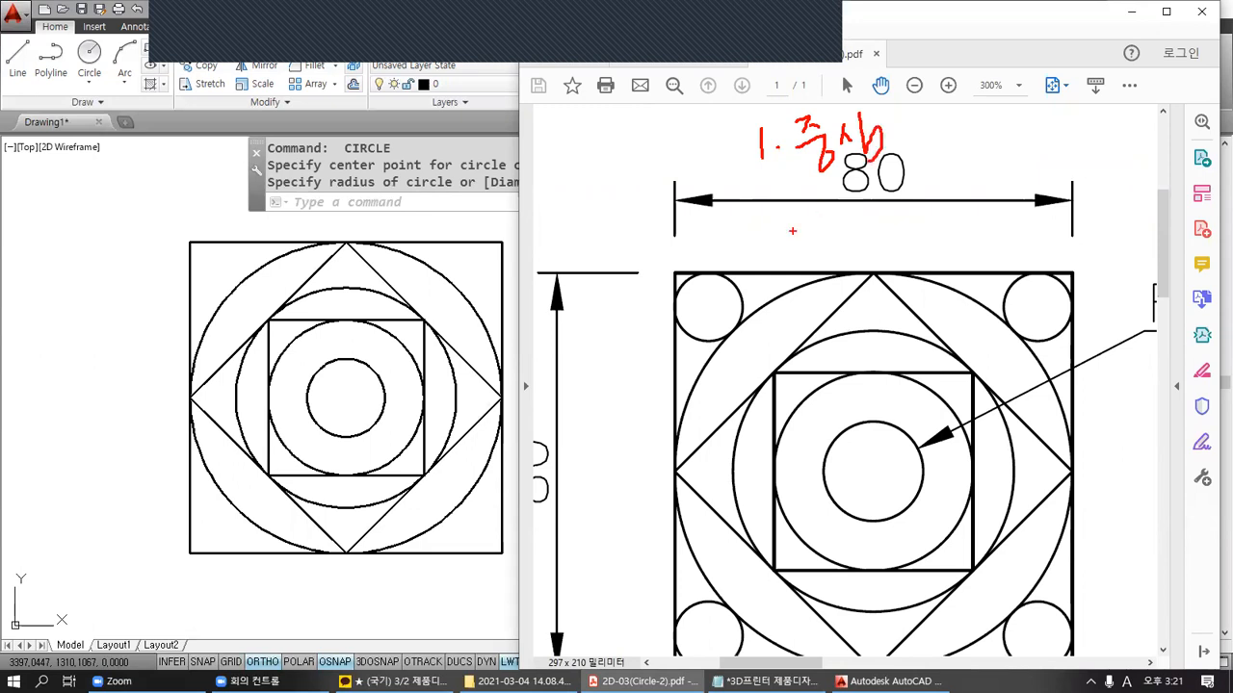
{"action": "mouse_move", "coordinate": [953, 116]}
{"action": "left_mouse_down"}
{"action": "mouse_move", "coordinate": [931, 142]}
{"action": "mouse_move", "coordinate": [957, 142]}
{"action": "left_mouse_up"}
{"action": "mouse_move", "coordinate": [764, 214]}
{"action": "left_mouse_down"}
{"action": "mouse_move", "coordinate": [776, 211]}
{"action": "mouse_move", "coordinate": [763, 229]}
{"action": "mouse_move", "coordinate": [837, 223]}
{"action": "mouse_move", "coordinate": [860, 242]}
{"action": "mouse_move", "coordinate": [873, 199]}
{"action": "left_mouse_up"}
{"action": "left_click", "coordinate": [798, 221]}
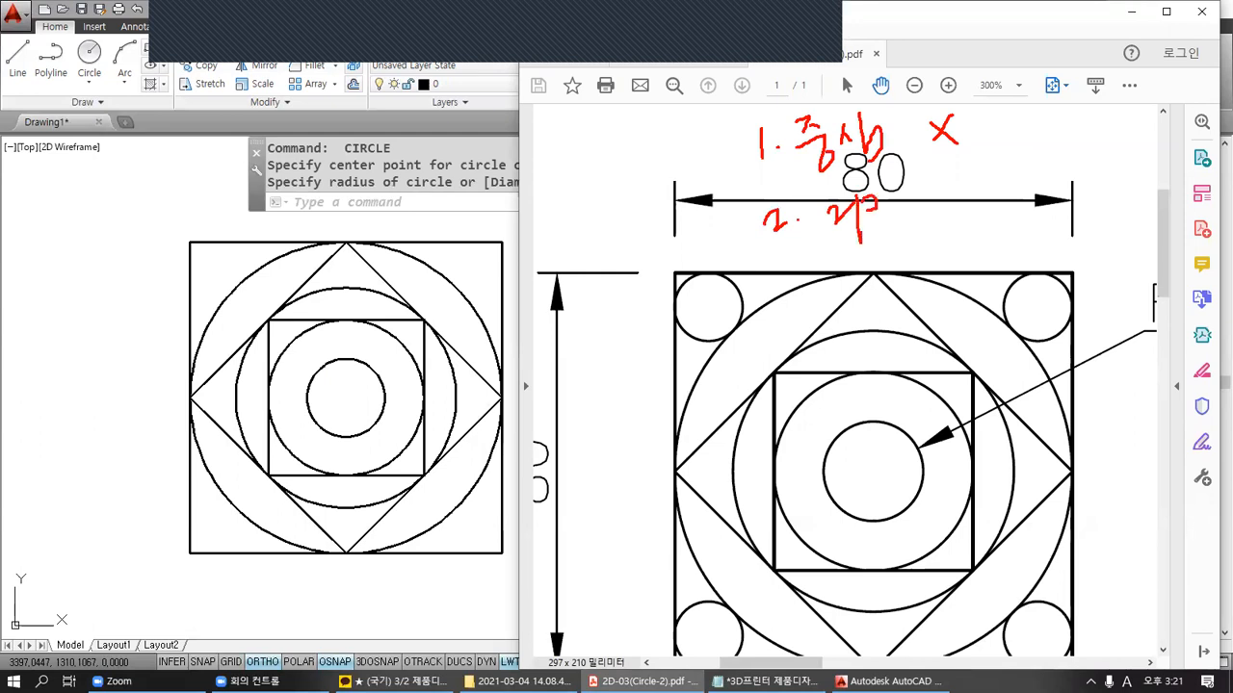
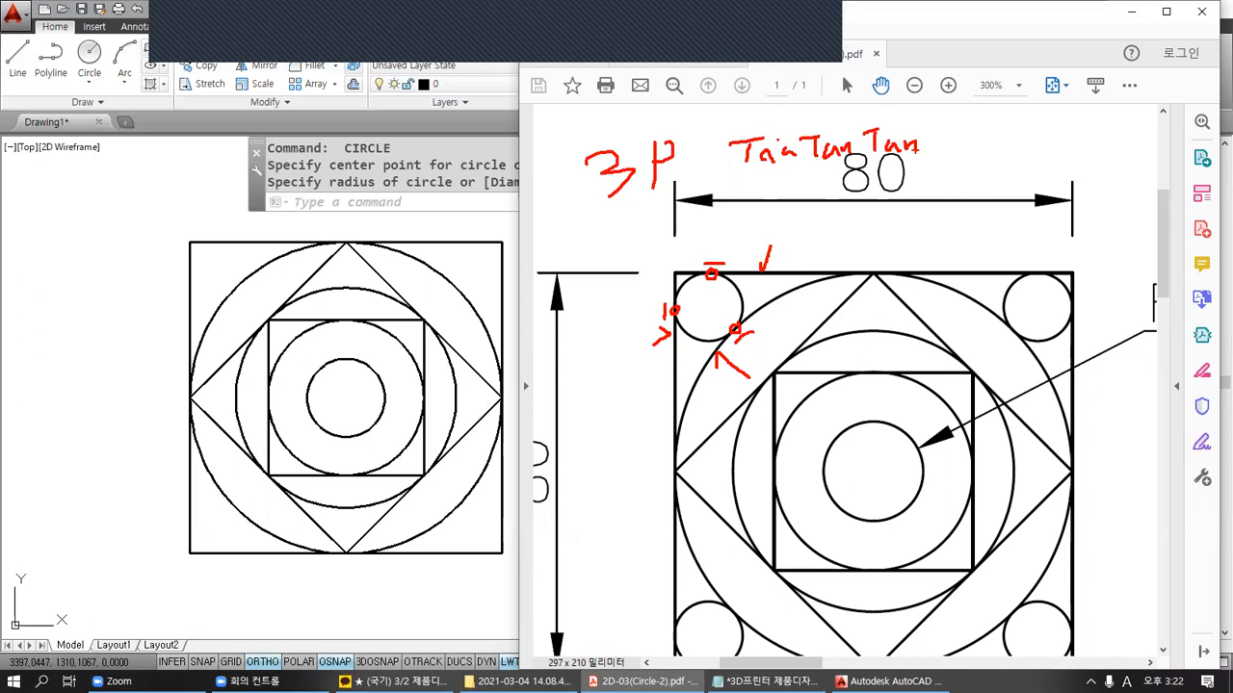
{"action": "key", "text": "Escape"}
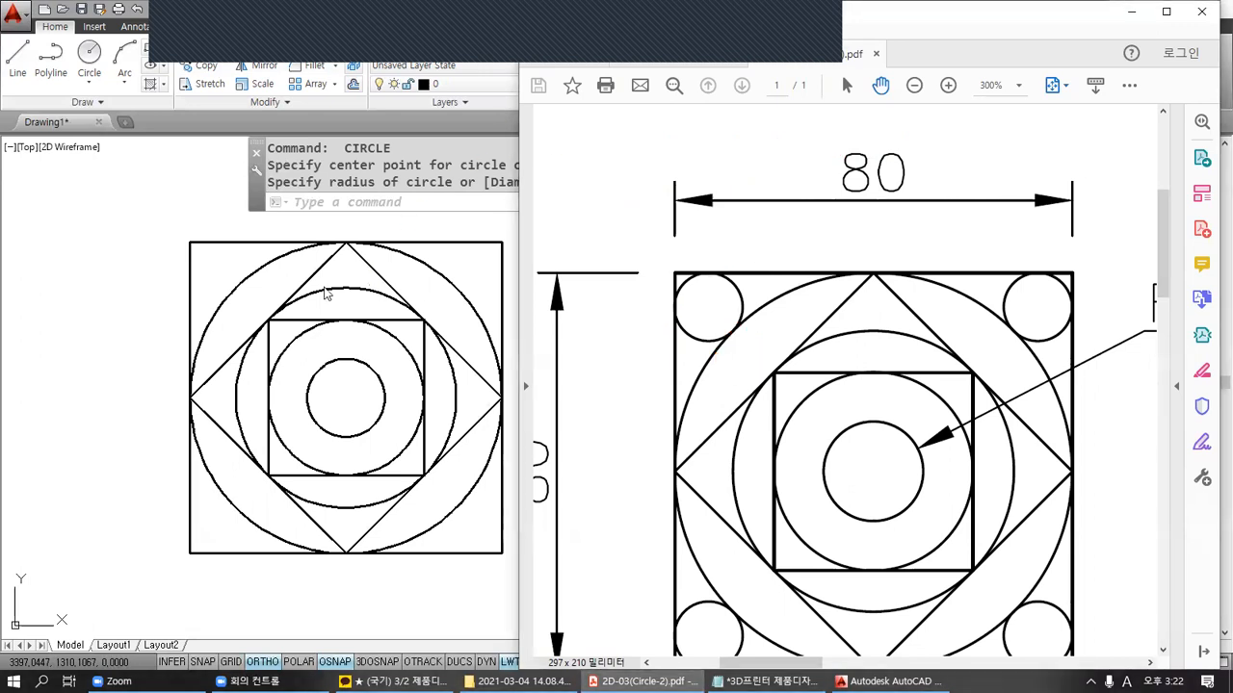
{"action": "left_click", "coordinate": [155, 227]}
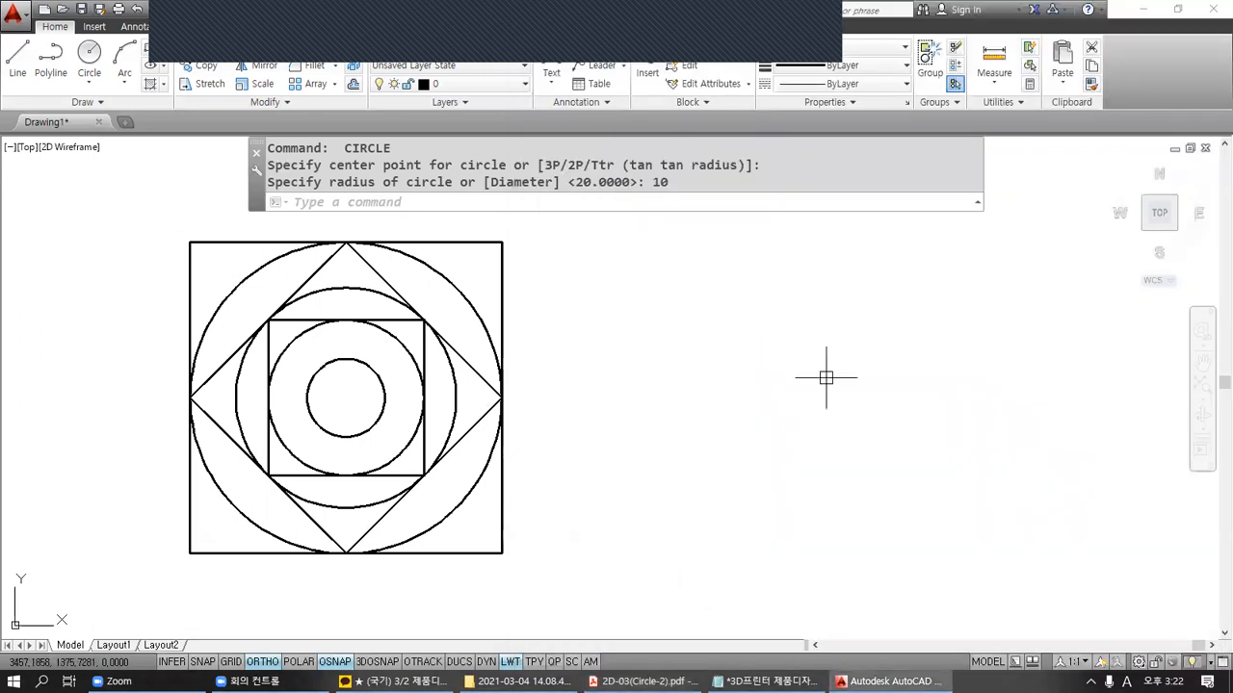
Step: Start a three-point circle for the upper-left corner of the 80 by 80 square
{"action": "type", "text": "C"}
{"action": "key", "text": "Return"}
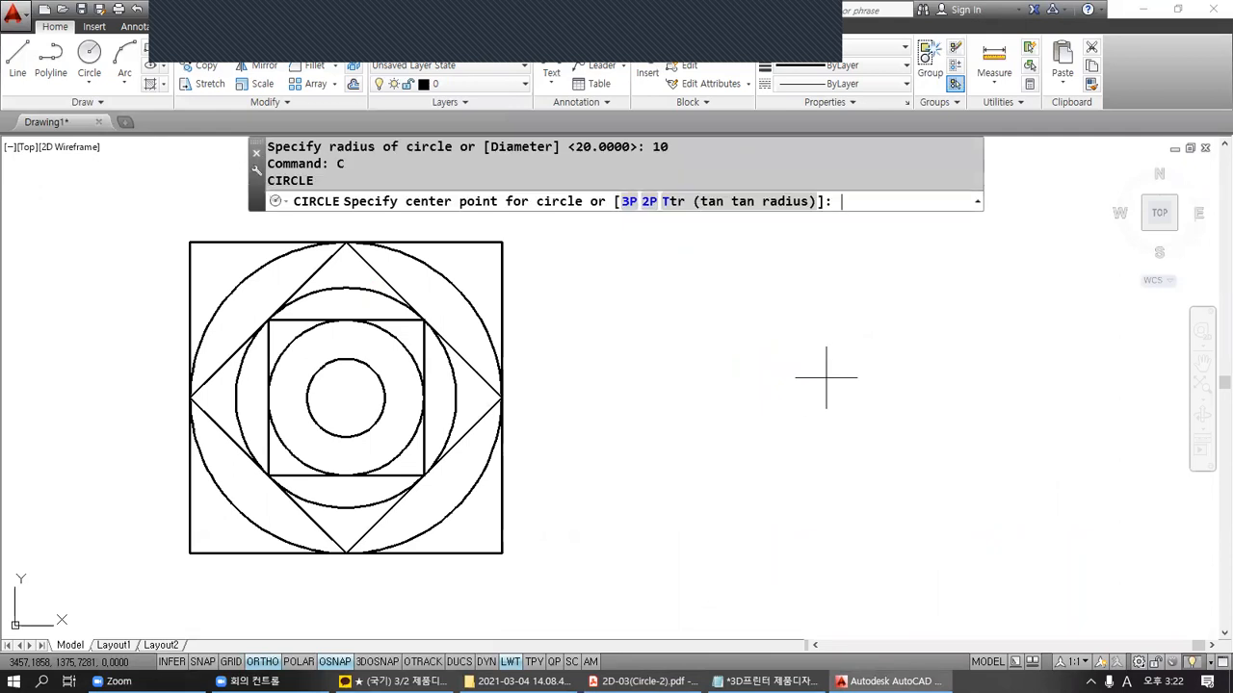
{"action": "scroll", "coordinate": [649, 350], "scroll_direction": "up", "scroll_amount": 3}
{"action": "middle_click_drag", "start_coordinate": [592, 339], "coordinate": [592, 314]}
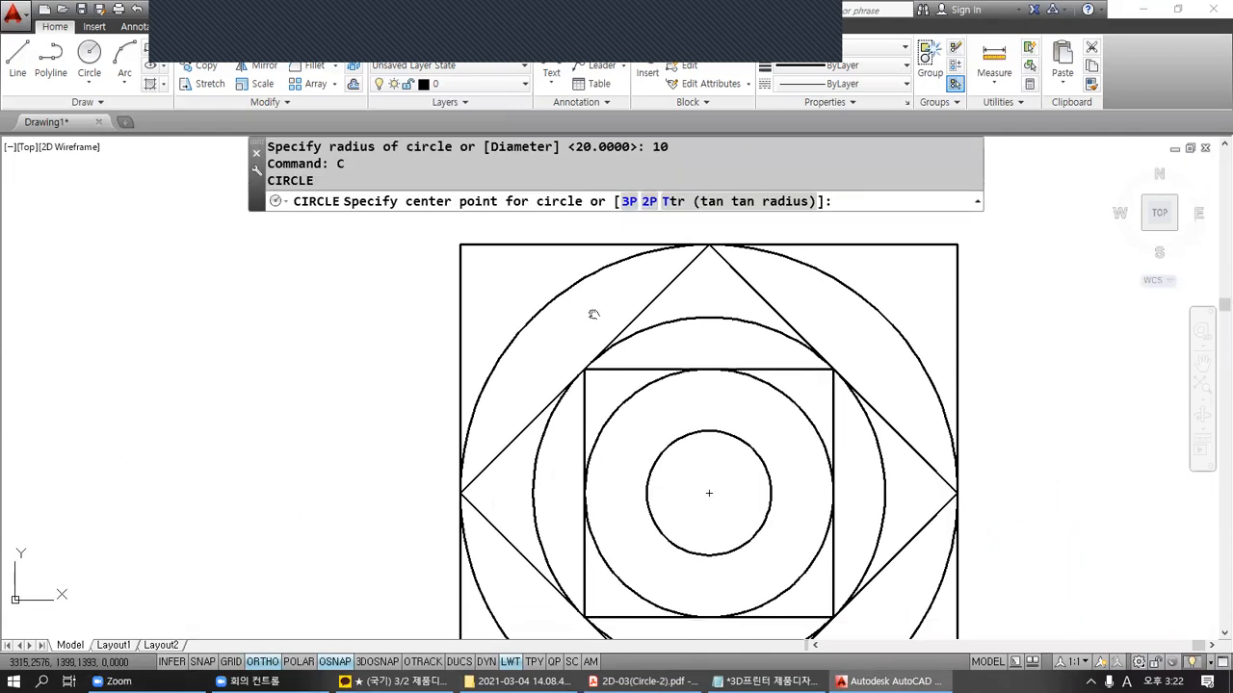
{"action": "left_click", "coordinate": [630, 204]}
{"action": "left_click_drag", "start_coordinate": [564, 211], "coordinate": [410, 213]}
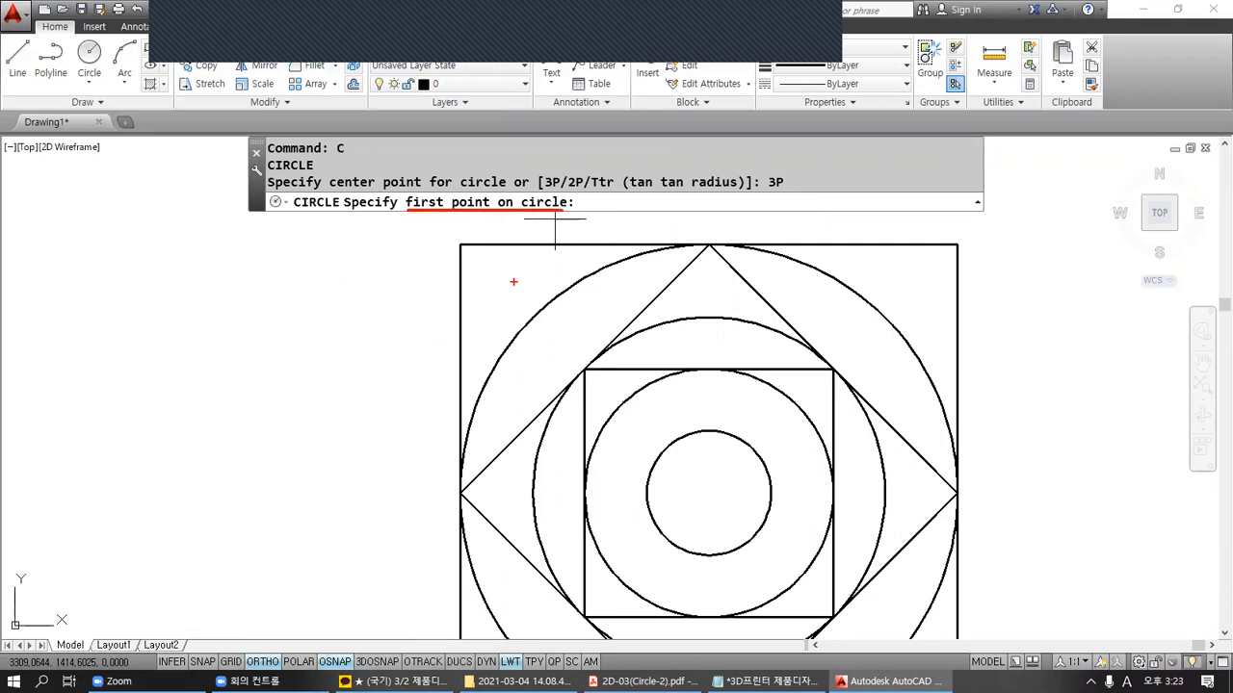
{"action": "key", "text": "Escape"}
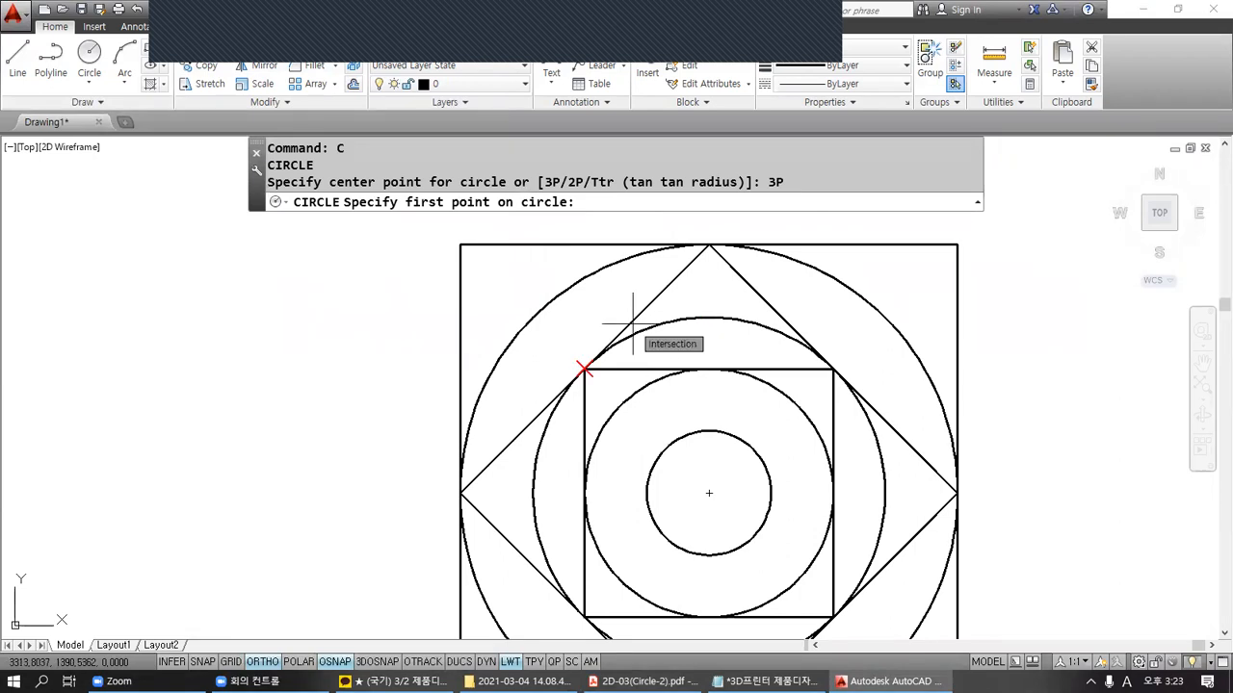
{"action": "left_click_drag", "start_coordinate": [596, 196], "coordinate": [596, 213]}
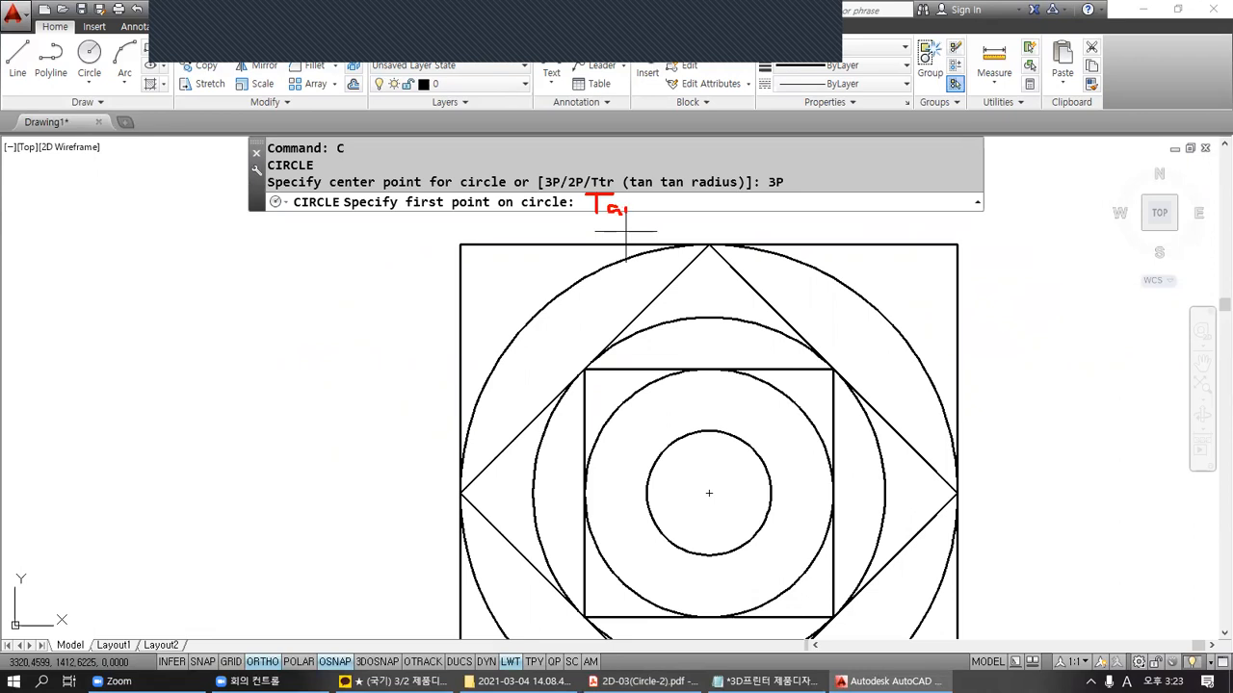
{"action": "mouse_move", "coordinate": [666, 198]}
{"action": "left_mouse_down"}
{"action": "mouse_move", "coordinate": [663, 219]}
{"action": "mouse_move", "coordinate": [680, 217]}
{"action": "left_mouse_up"}
{"action": "mouse_move", "coordinate": [816, 204]}
{"action": "left_mouse_down"}
{"action": "mouse_move", "coordinate": [782, 224]}
{"action": "mouse_move", "coordinate": [810, 237]}
{"action": "left_mouse_up"}
{"action": "mouse_move", "coordinate": [825, 197]}
{"action": "left_mouse_down"}
{"action": "mouse_move", "coordinate": [824, 237]}
{"action": "mouse_move", "coordinate": [849, 212]}
{"action": "mouse_move", "coordinate": [875, 224]}
{"action": "mouse_move", "coordinate": [872, 239]}
{"action": "mouse_move", "coordinate": [905, 224]}
{"action": "left_mouse_up"}
{"action": "left_click_drag", "start_coordinate": [905, 200], "coordinate": [894, 241]}
{"action": "mouse_move", "coordinate": [778, 183]}
{"action": "left_mouse_down"}
{"action": "mouse_move", "coordinate": [877, 252]}
{"action": "mouse_move", "coordinate": [971, 233]}
{"action": "mouse_move", "coordinate": [961, 241]}
{"action": "mouse_move", "coordinate": [1003, 248]}
{"action": "left_mouse_up"}
{"action": "mouse_move", "coordinate": [1002, 213]}
{"action": "left_mouse_down"}
{"action": "mouse_move", "coordinate": [1023, 213]}
{"action": "mouse_move", "coordinate": [1026, 241]}
{"action": "left_mouse_up"}
{"action": "left_click_drag", "start_coordinate": [1004, 249], "coordinate": [1028, 243]}
{"action": "left_click_drag", "start_coordinate": [1038, 197], "coordinate": [1038, 260]}
{"action": "mouse_move", "coordinate": [1041, 225]}
{"action": "left_mouse_down"}
{"action": "mouse_move", "coordinate": [1094, 214]}
{"action": "mouse_move", "coordinate": [1096, 246]}
{"action": "left_mouse_up"}
{"action": "left_click", "coordinate": [1069, 218]}
{"action": "left_click_drag", "start_coordinate": [1090, 248], "coordinate": [1126, 241]}
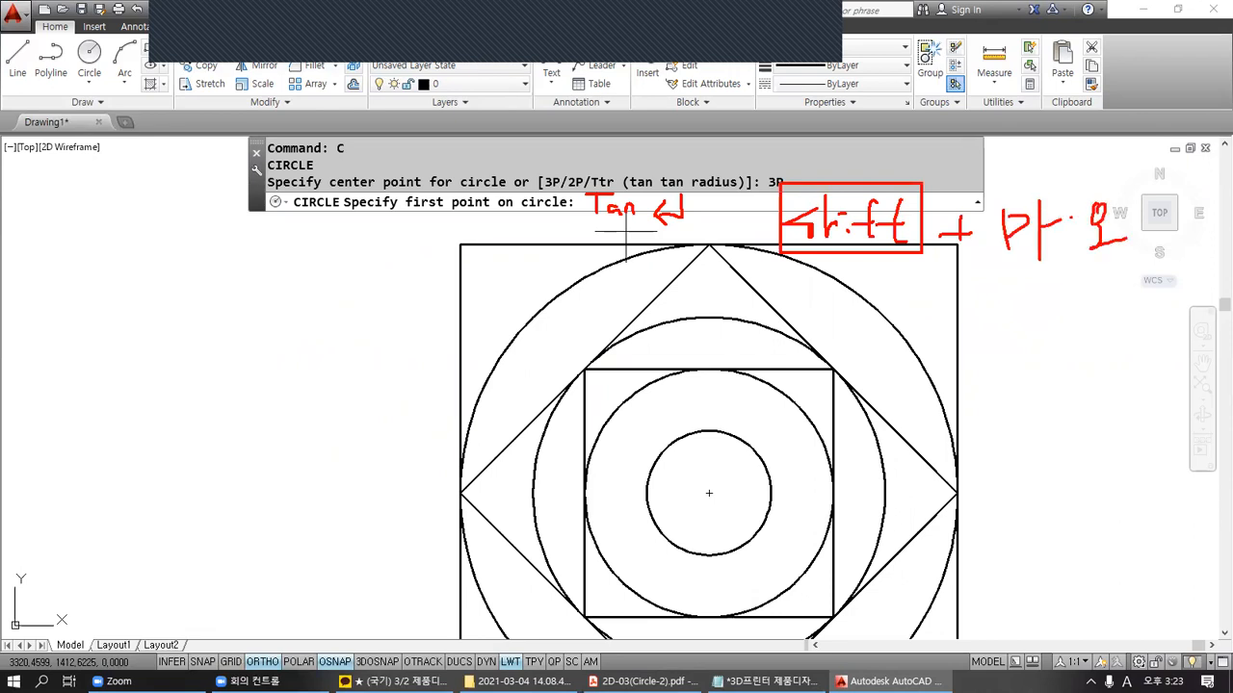
{"action": "mouse_move", "coordinate": [997, 323]}
{"action": "left_mouse_down"}
{"action": "mouse_move", "coordinate": [1031, 545]}
{"action": "mouse_move", "coordinate": [1133, 585]}
{"action": "left_mouse_up"}
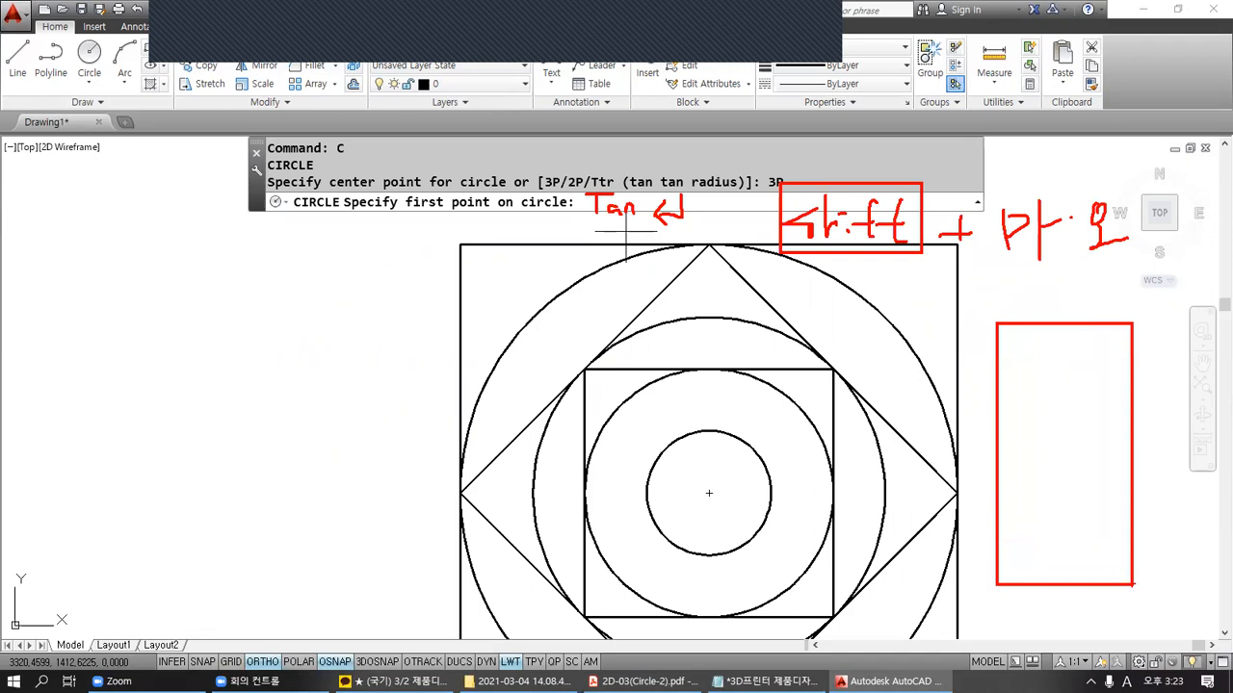
{"action": "left_click_drag", "start_coordinate": [998, 461], "coordinate": [1129, 461]}
{"action": "left_click_drag", "start_coordinate": [999, 551], "coordinate": [1100, 551]}
{"action": "left_click_drag", "start_coordinate": [1008, 524], "coordinate": [1073, 539]}
{"action": "mouse_move", "coordinate": [1048, 547]}
{"action": "left_mouse_down"}
{"action": "mouse_move", "coordinate": [1075, 545]}
{"action": "mouse_move", "coordinate": [1008, 525]}
{"action": "mouse_move", "coordinate": [1059, 500]}
{"action": "mouse_move", "coordinate": [1067, 542]}
{"action": "left_mouse_up"}
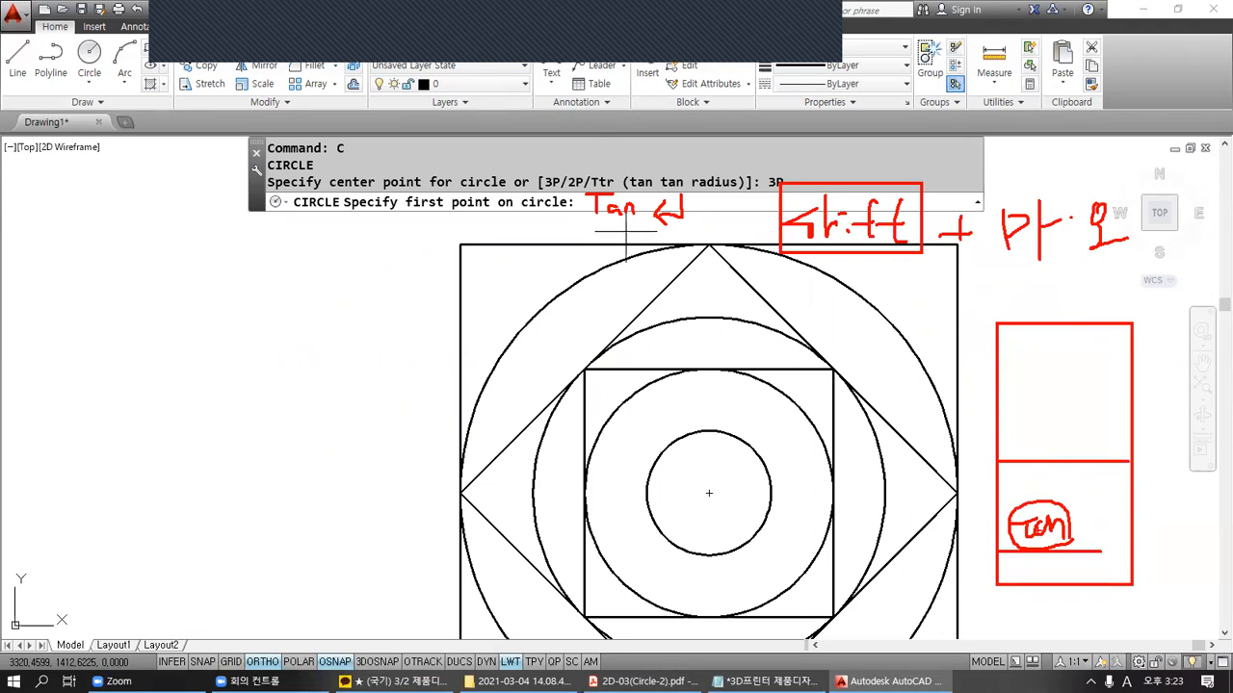
Step: Complete the three-point circle in the upper-left corner, tangent to the outer square's top side, its left side and the largest circle
{"action": "key", "text": "Escape"}
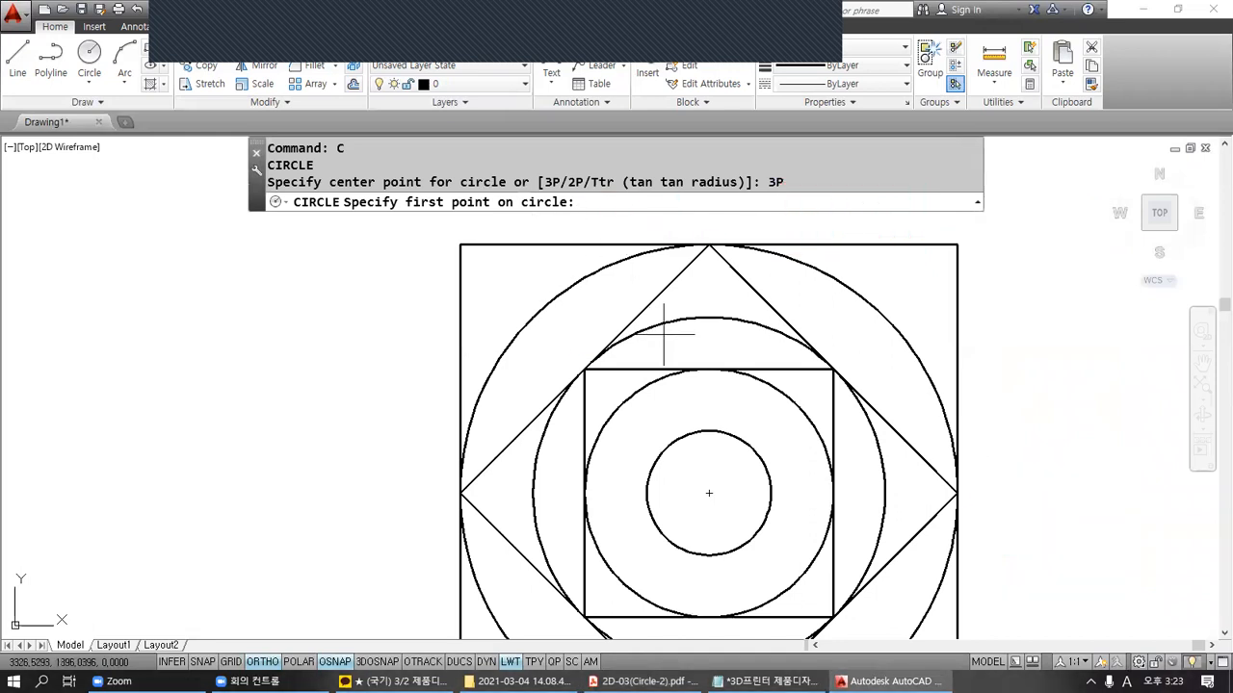
{"action": "type", "text": "TAN"}
{"action": "key", "text": "Return"}
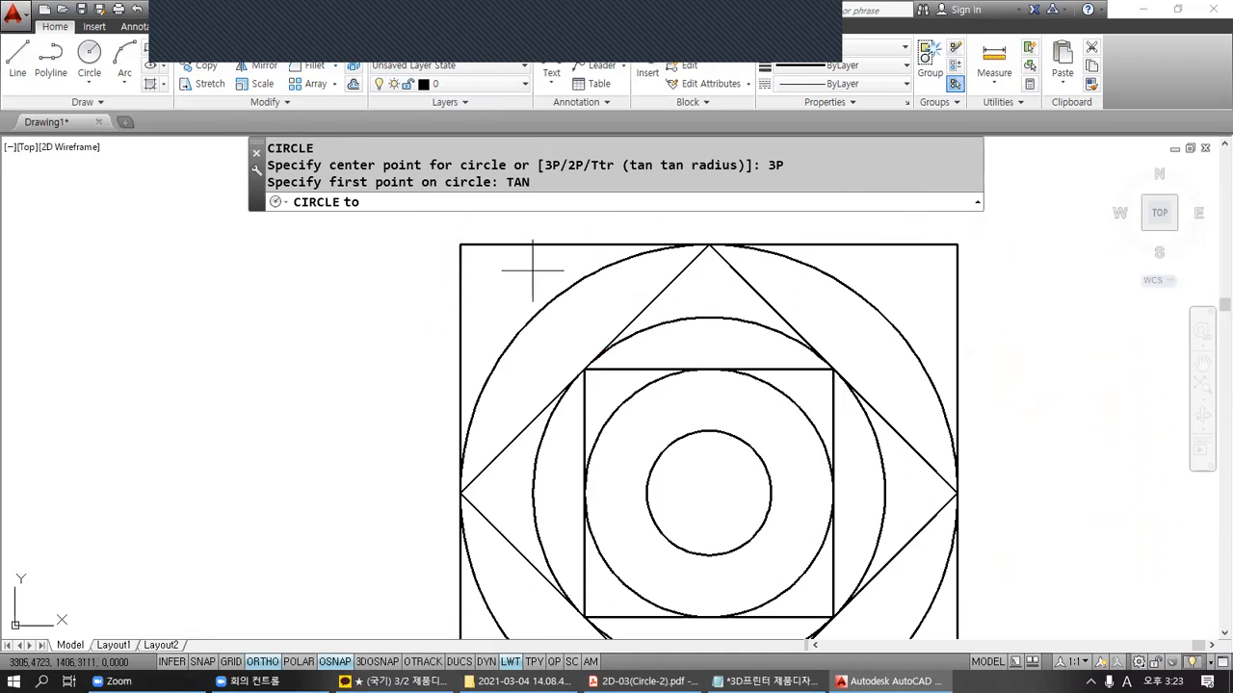
{"action": "mouse_move", "coordinate": [504, 232]}
{"action": "left_mouse_down"}
{"action": "mouse_move", "coordinate": [556, 221]}
{"action": "mouse_move", "coordinate": [560, 203]}
{"action": "mouse_move", "coordinate": [559, 225]}
{"action": "left_mouse_up"}
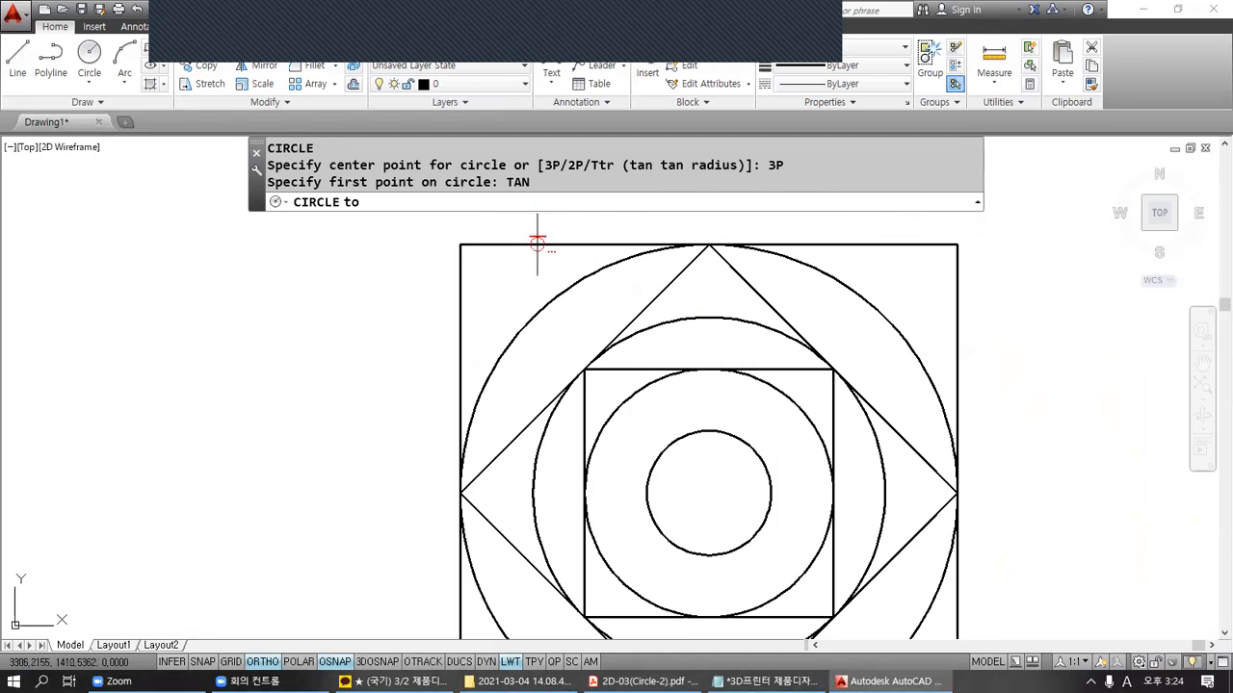
{"action": "left_click", "coordinate": [538, 243]}
{"action": "left_click_drag", "start_coordinate": [571, 216], "coordinate": [410, 216]}
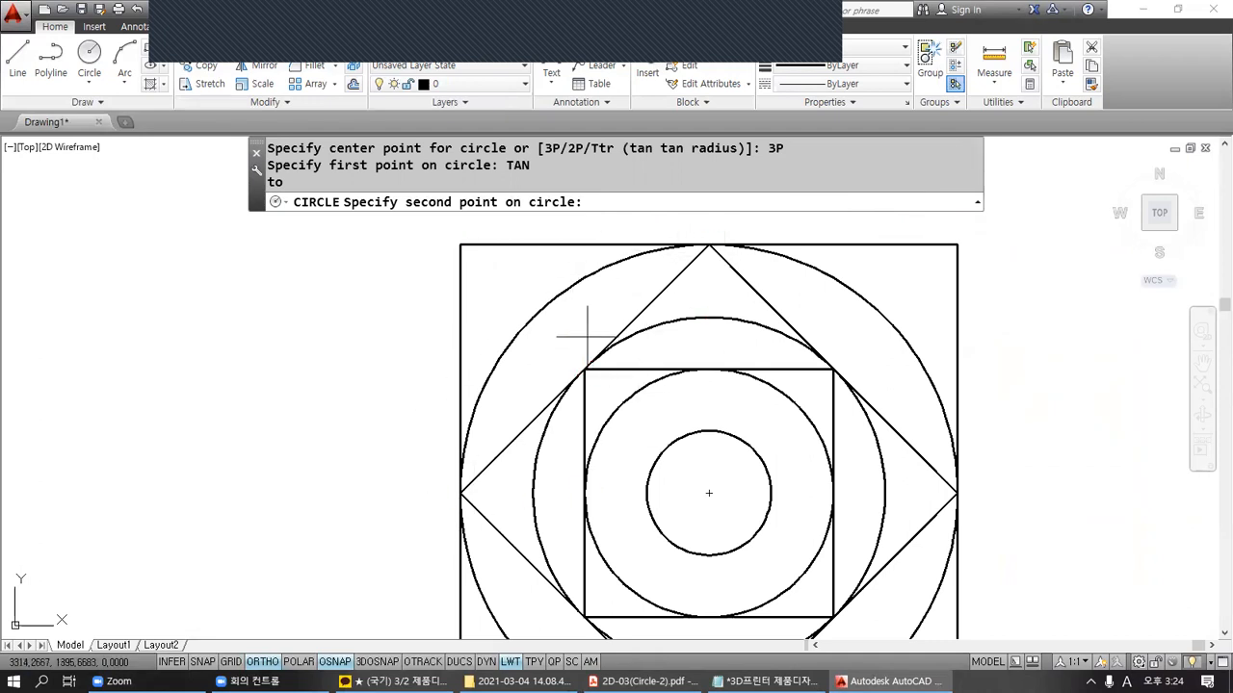
{"action": "type", "text": "TAN"}
{"action": "key", "text": "Return"}
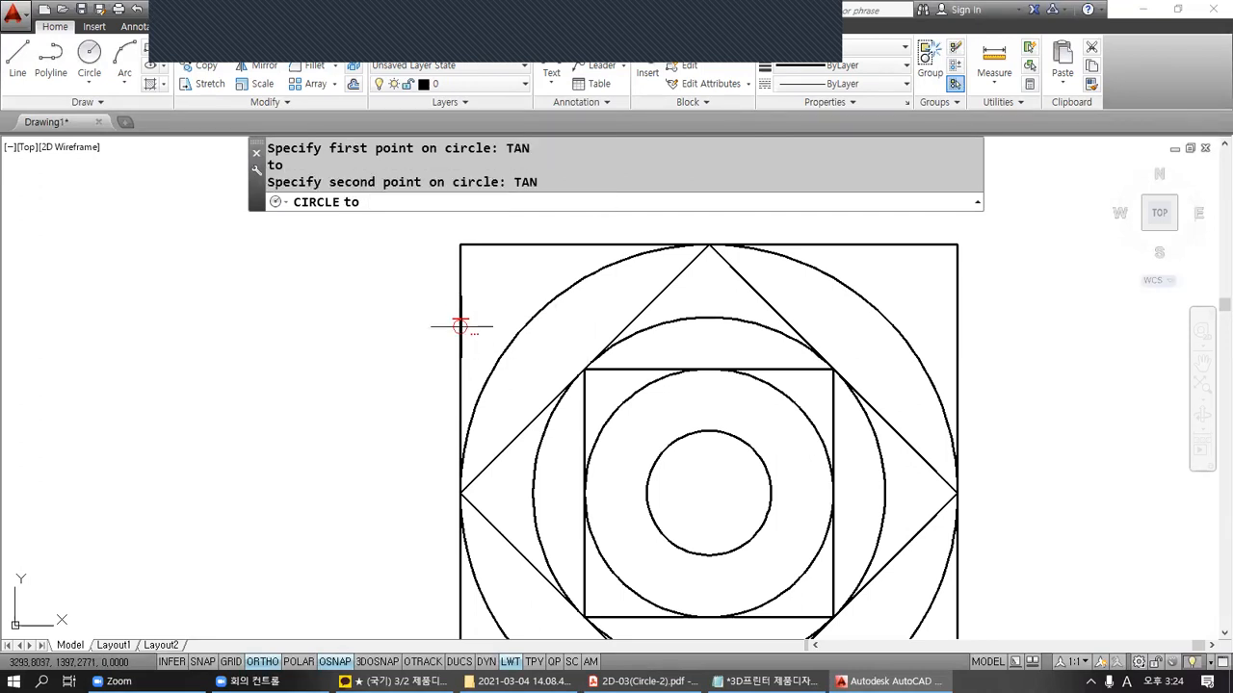
{"action": "left_click", "coordinate": [460, 329]}
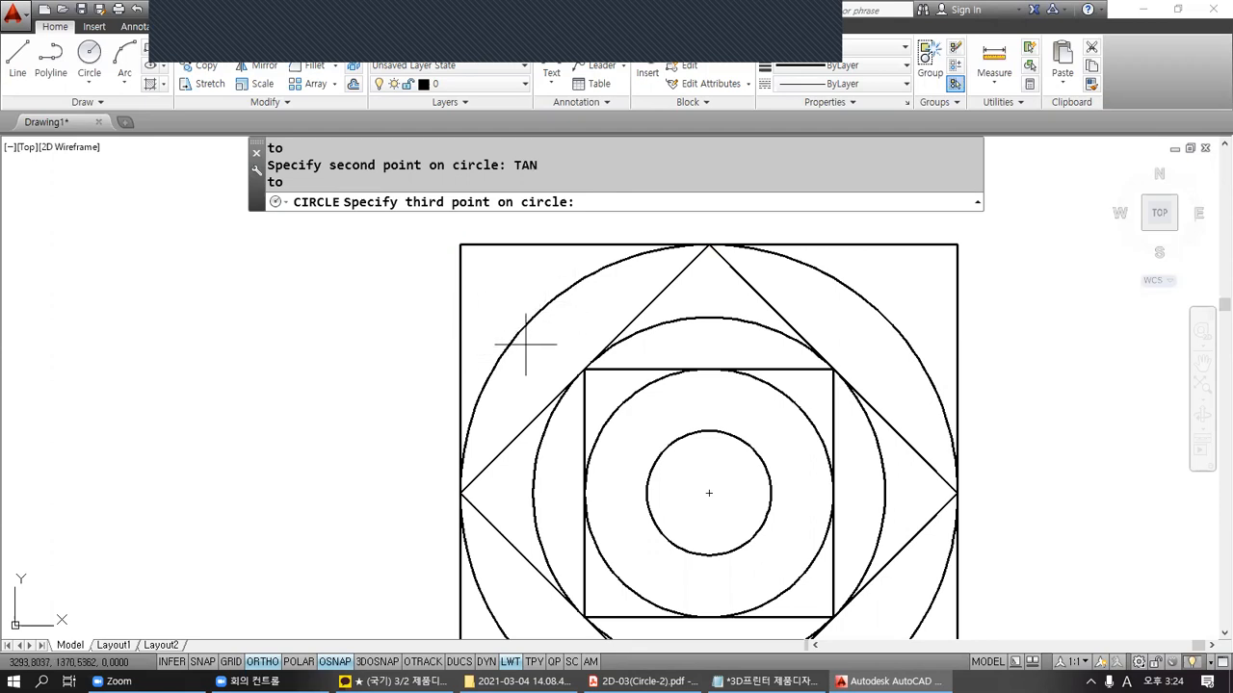
{"action": "type", "text": "TAN"}
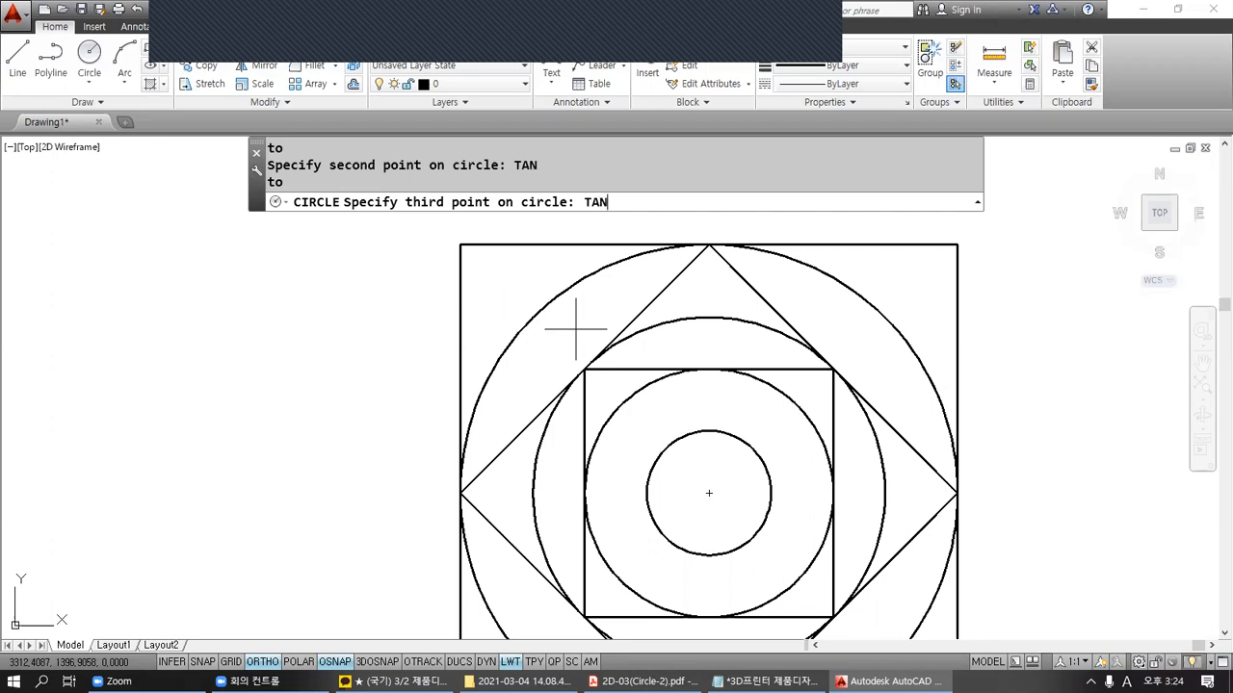
{"action": "key", "text": "Return"}
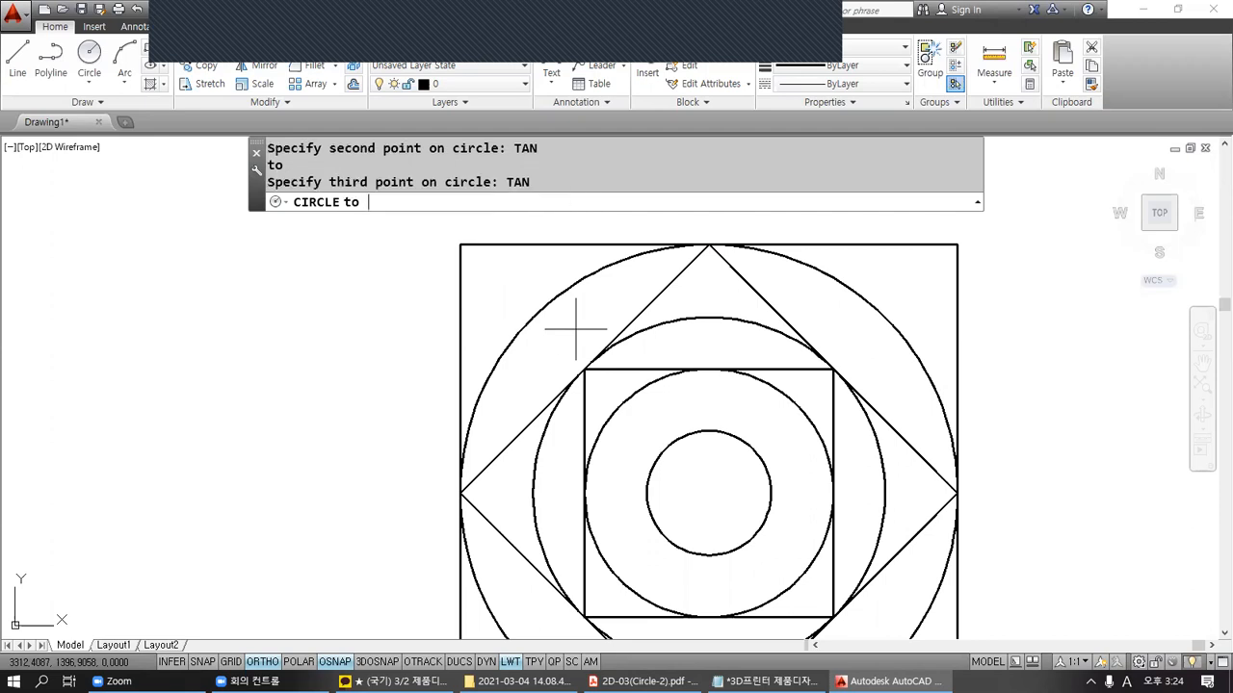
{"action": "left_click", "coordinate": [542, 310]}
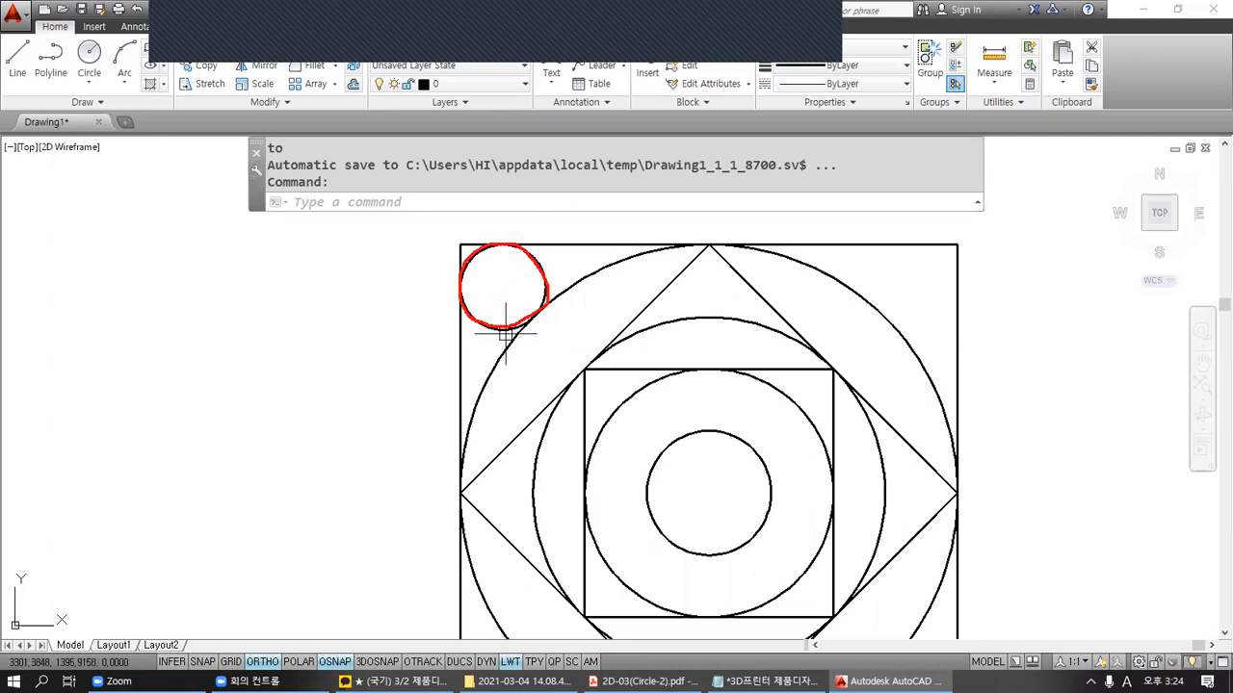
{"action": "key", "text": "Escape"}
{"action": "middle_click_drag", "start_coordinate": [691, 335], "coordinate": [543, 346]}
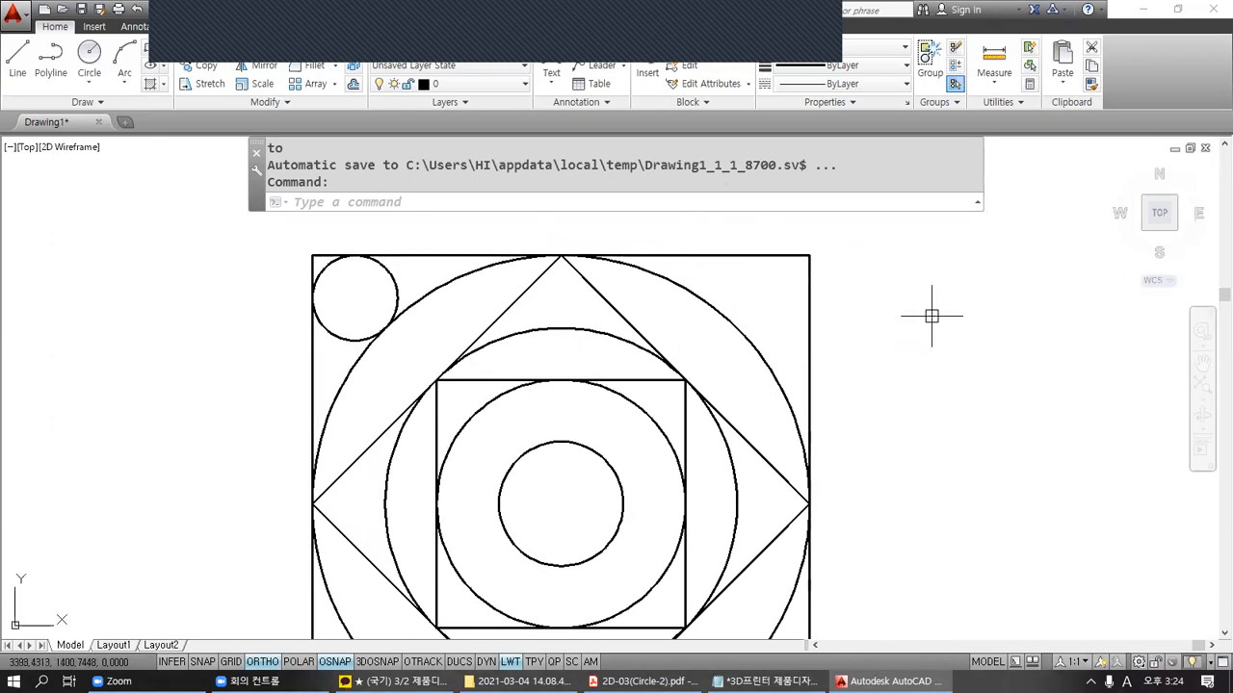
Step: Start a three-point circle for the upper-right corner, with its first point tangent to the outer square's top side
{"action": "type", "text": "c"}
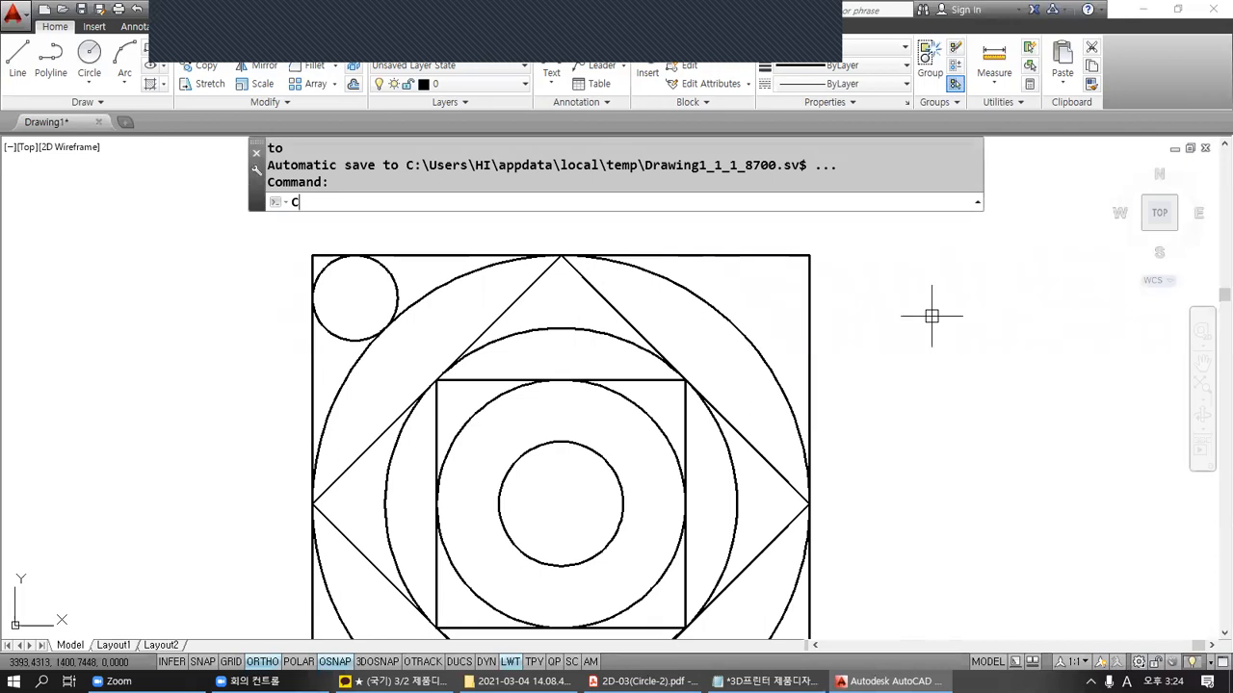
{"action": "key", "text": "Return"}
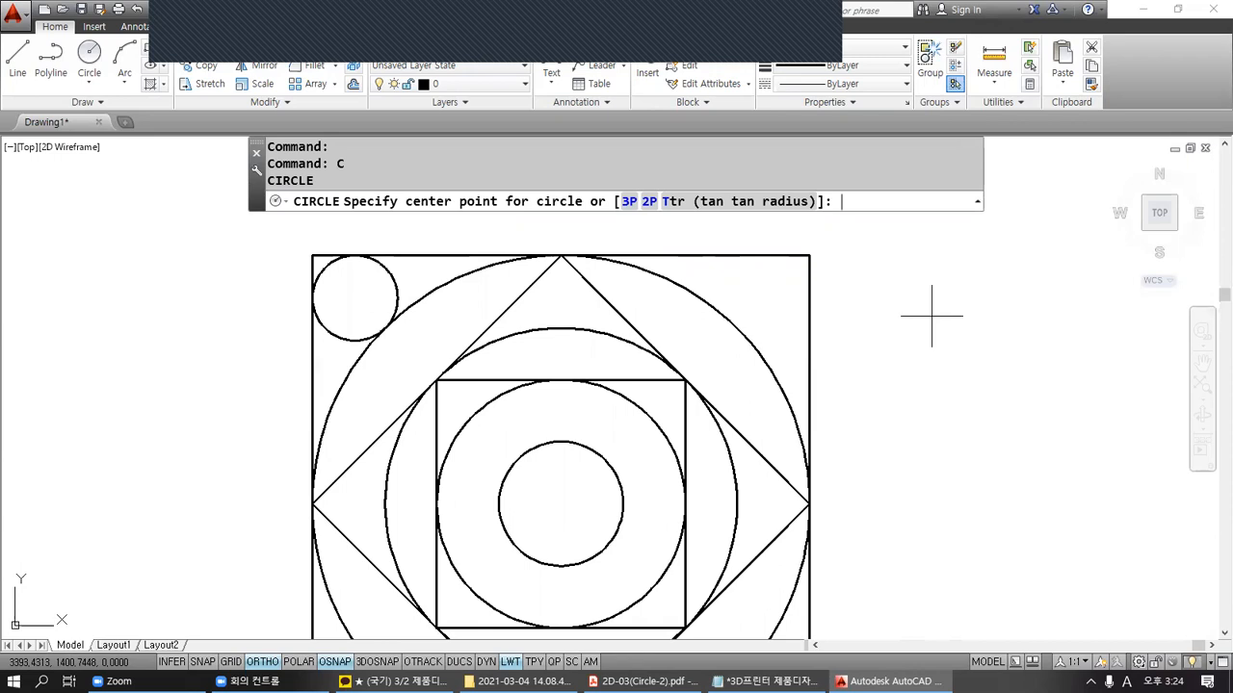
{"action": "key", "text": "ctrl+2"}
{"action": "mouse_move", "coordinate": [339, 247]}
{"action": "left_mouse_down"}
{"action": "mouse_move", "coordinate": [370, 245]}
{"action": "mouse_move", "coordinate": [355, 256]}
{"action": "left_mouse_up"}
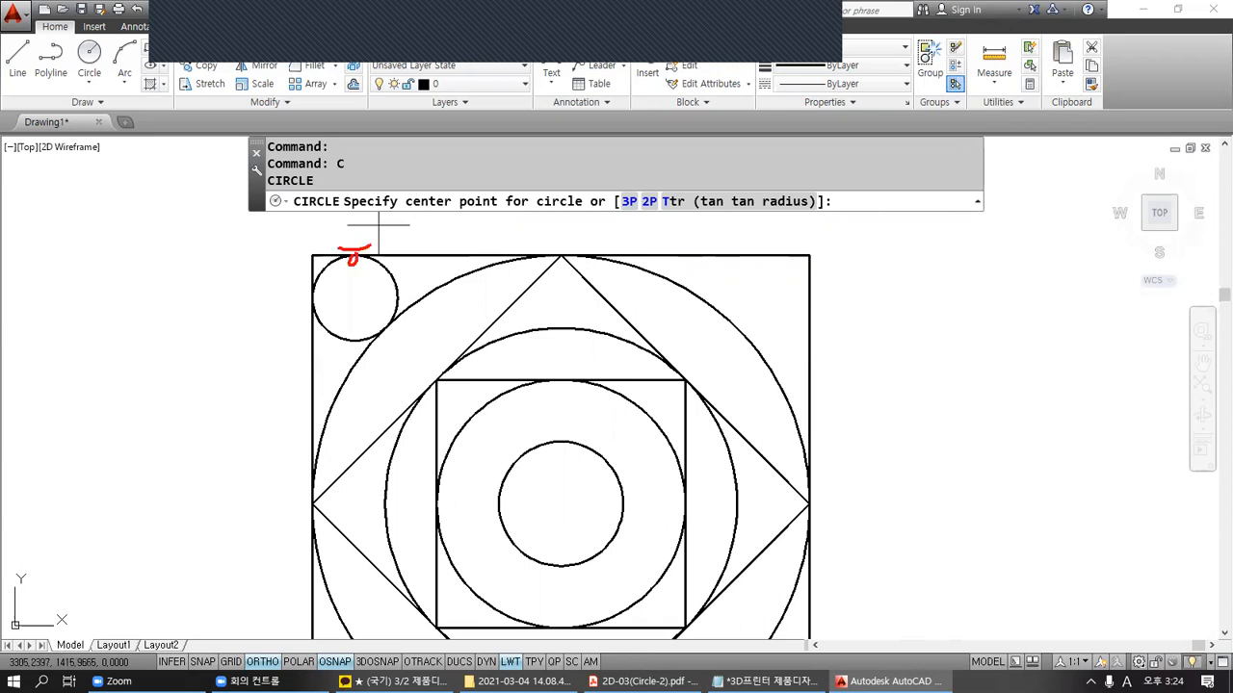
{"action": "mouse_move", "coordinate": [386, 343]}
{"action": "left_mouse_down"}
{"action": "mouse_move", "coordinate": [403, 331]}
{"action": "mouse_move", "coordinate": [389, 339]}
{"action": "left_mouse_up"}
{"action": "left_click_drag", "start_coordinate": [304, 294], "coordinate": [303, 310]}
{"action": "left_click_drag", "start_coordinate": [306, 303], "coordinate": [316, 295]}
{"action": "key", "text": "Escape"}
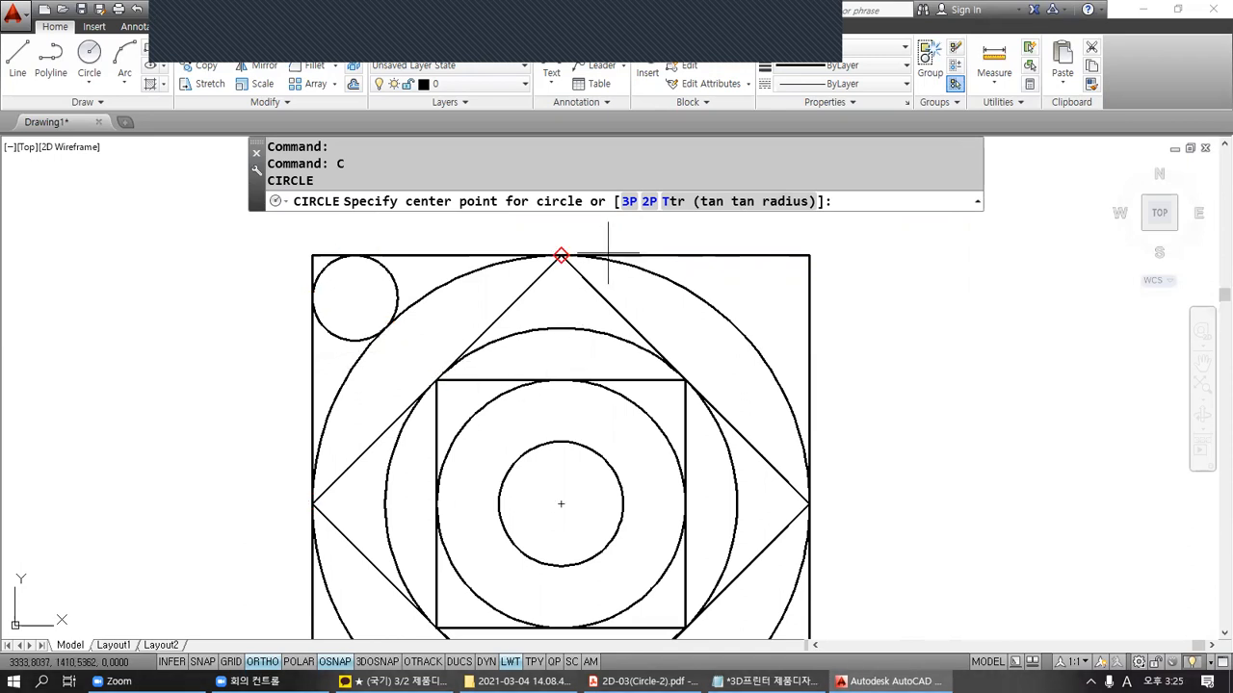
{"action": "left_click", "coordinate": [628, 203]}
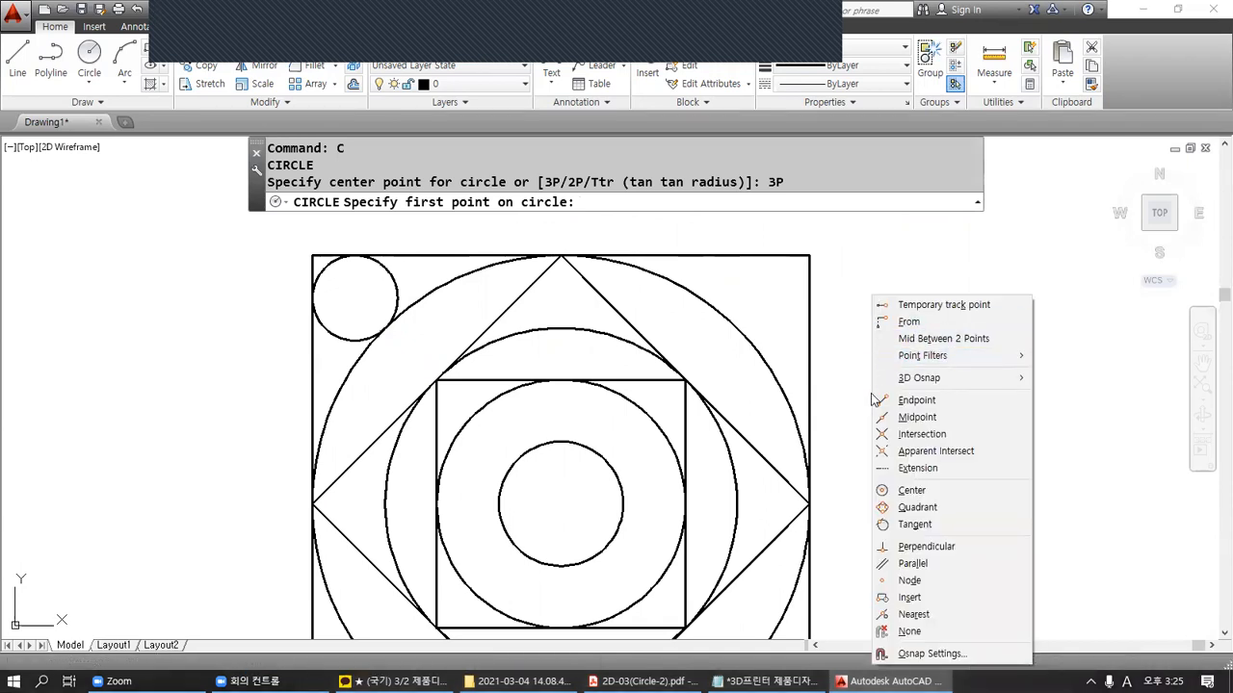
{"action": "left_click", "coordinate": [869, 502]}
{"action": "right_click", "coordinate": [865, 303], "text": "shift"}
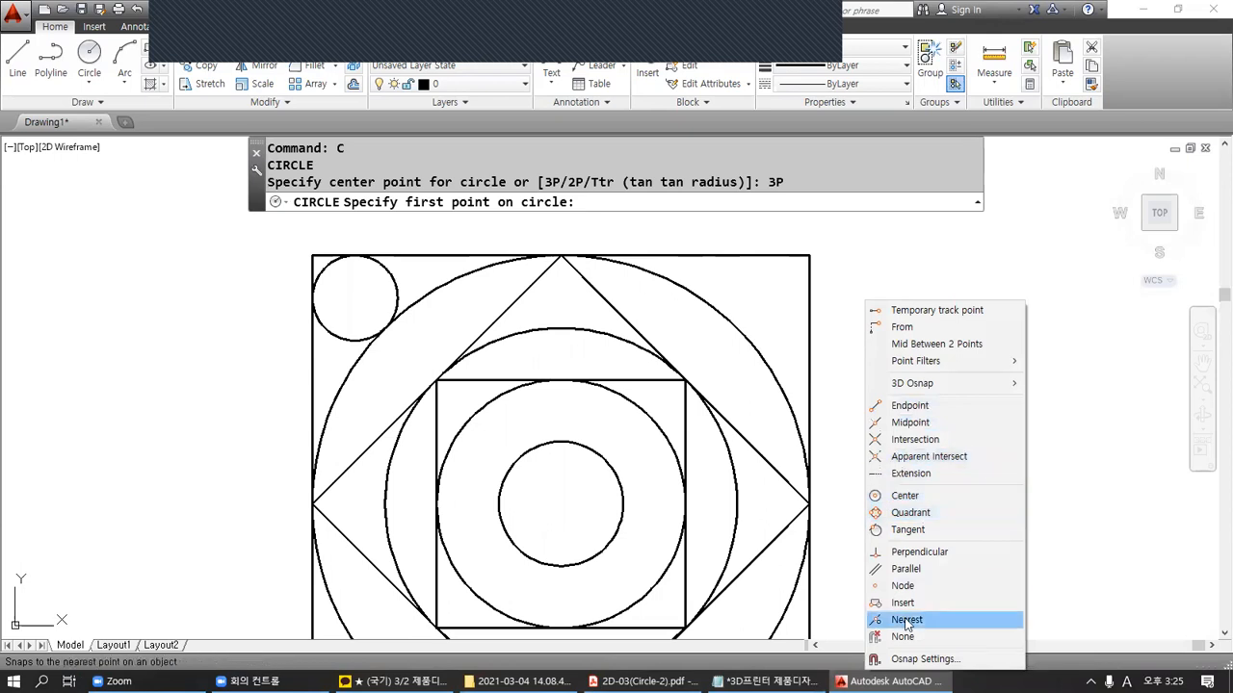
{"action": "left_click", "coordinate": [906, 529]}
{"action": "left_click", "coordinate": [732, 253]}
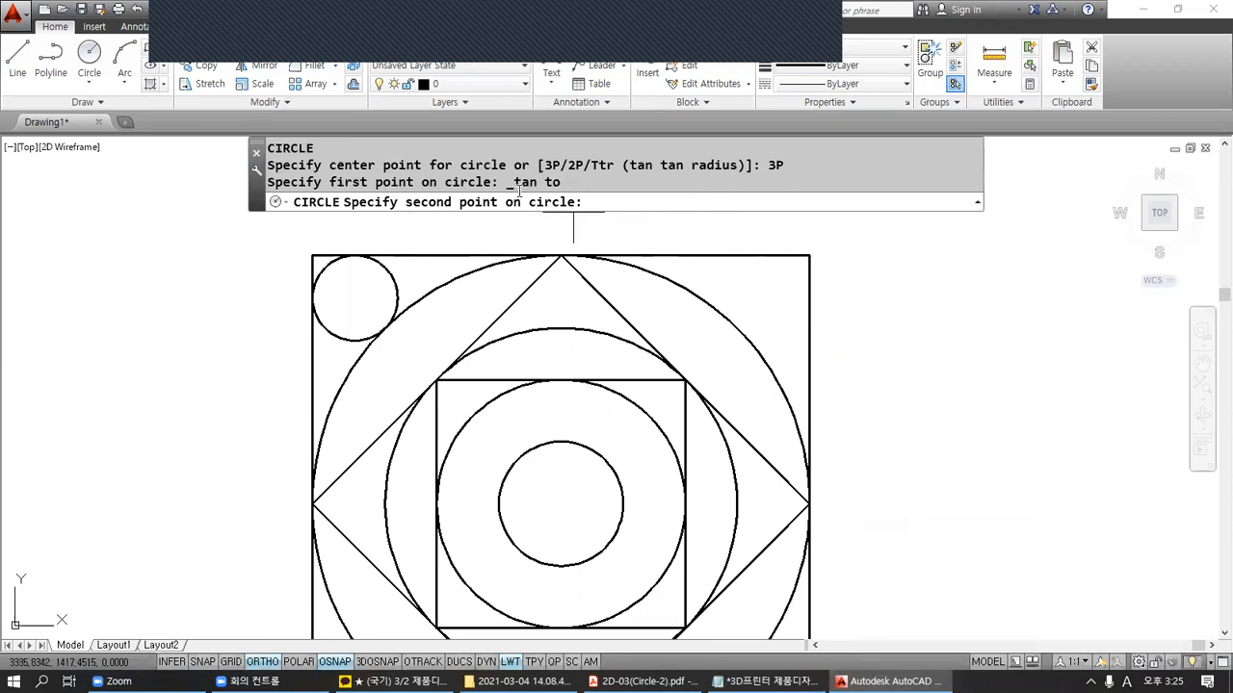
Step: Complete the upper-right corner circle tangent to the outer square's right side and the largest circle
{"action": "right_click", "coordinate": [906, 303], "text": "shift"}
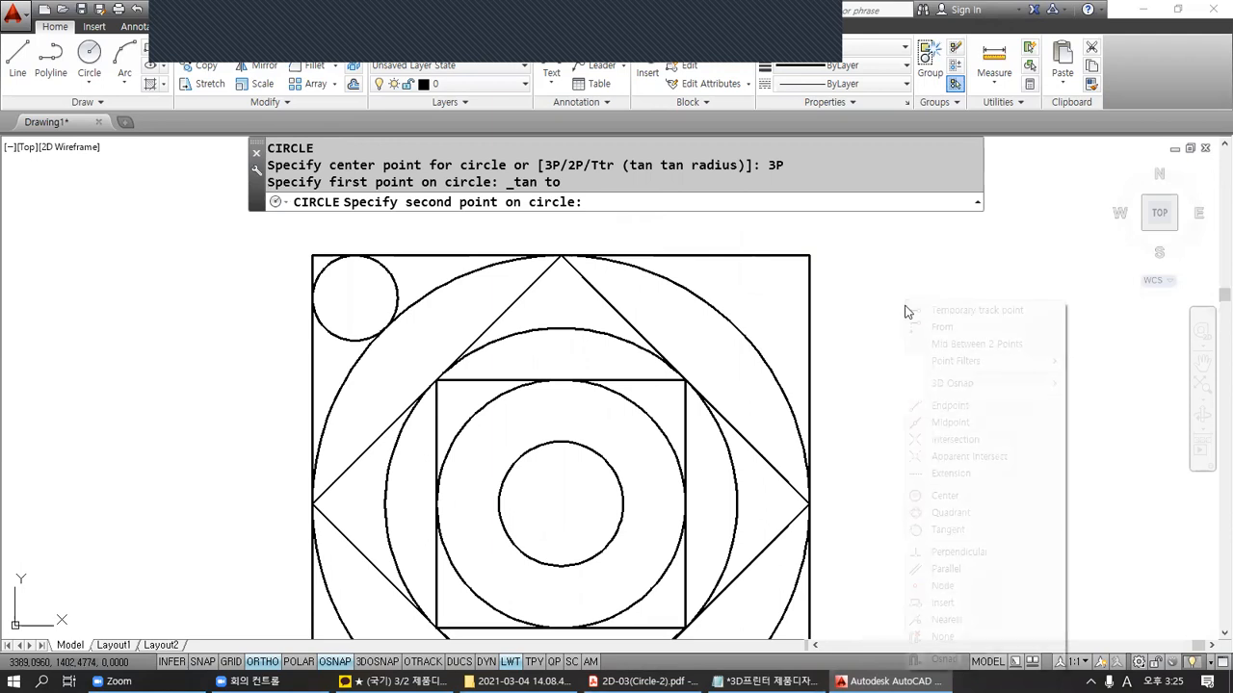
{"action": "left_click", "coordinate": [961, 531]}
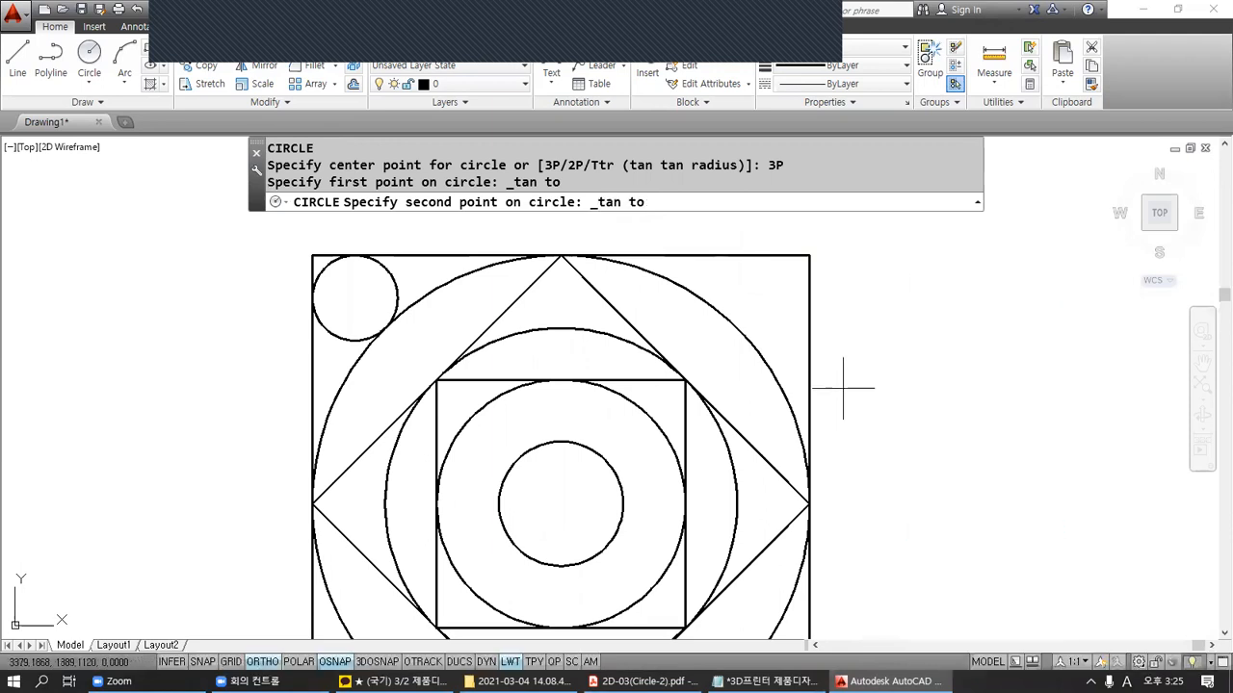
{"action": "left_click", "coordinate": [812, 349]}
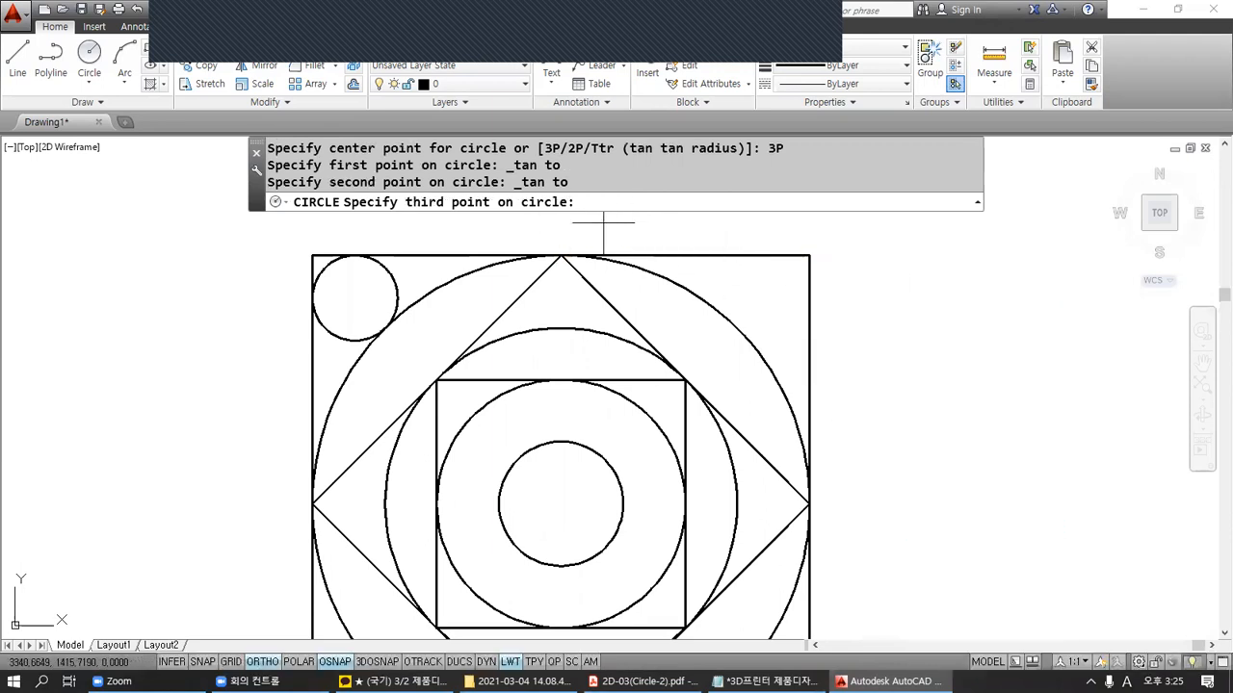
{"action": "right_click", "coordinate": [917, 310], "text": "shift"}
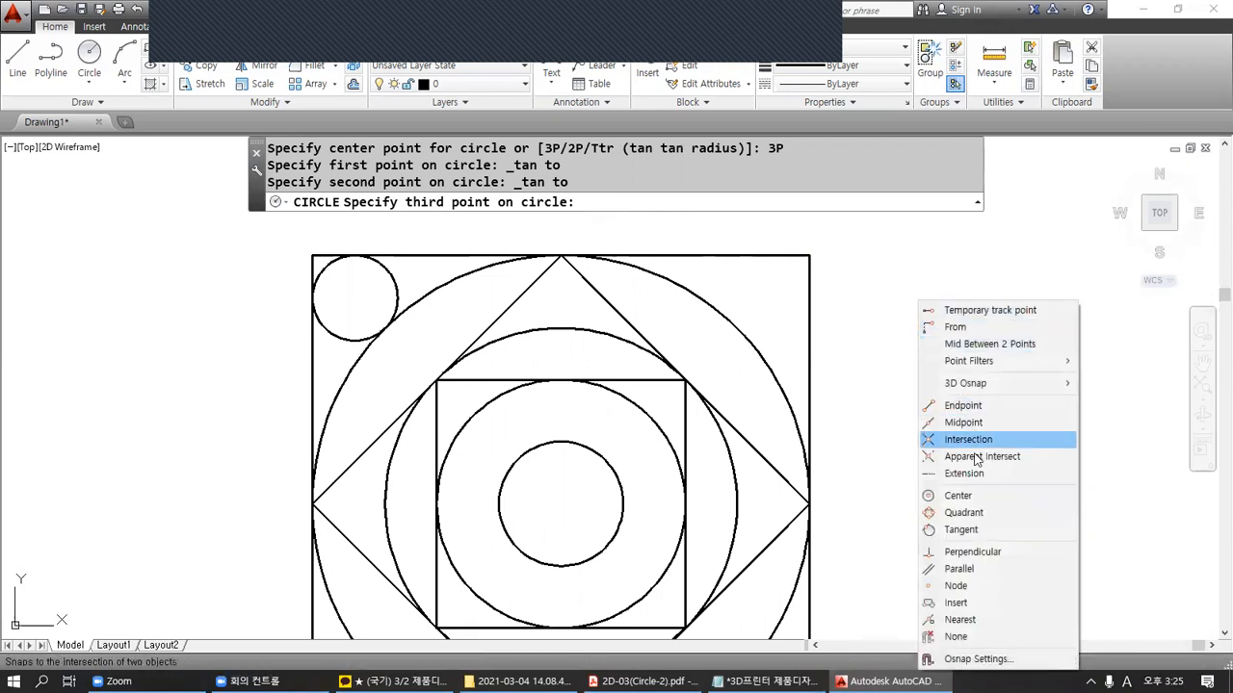
{"action": "left_click", "coordinate": [961, 529]}
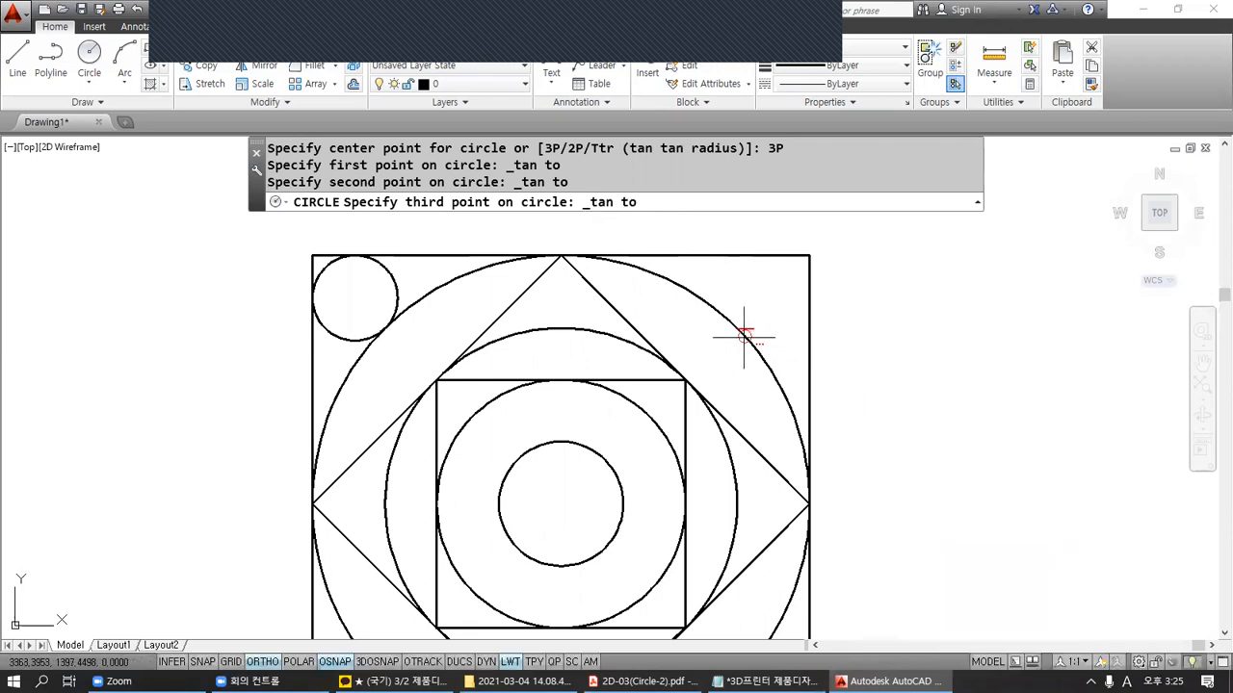
{"action": "left_click", "coordinate": [751, 341]}
{"action": "scroll", "coordinate": [868, 358], "scroll_direction": "down", "scroll_amount": 2}
{"action": "middle_click_drag", "start_coordinate": [894, 373], "coordinate": [820, 338]}
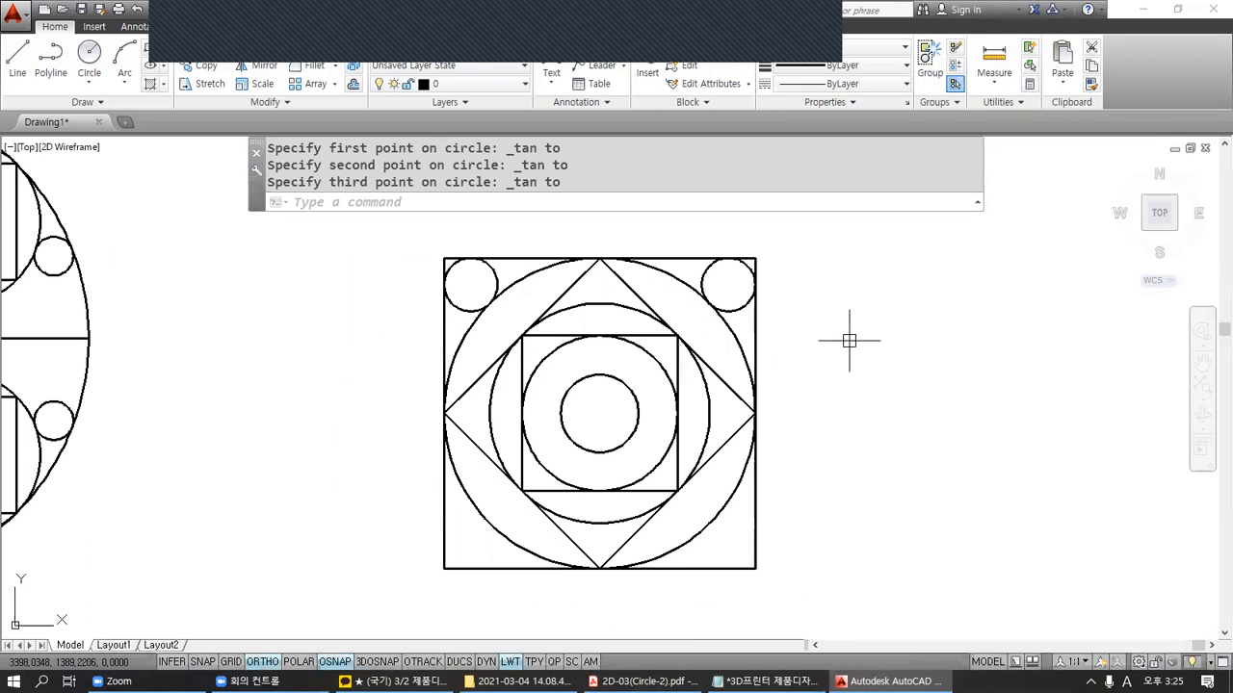
{"action": "left_click", "coordinate": [755, 528]}
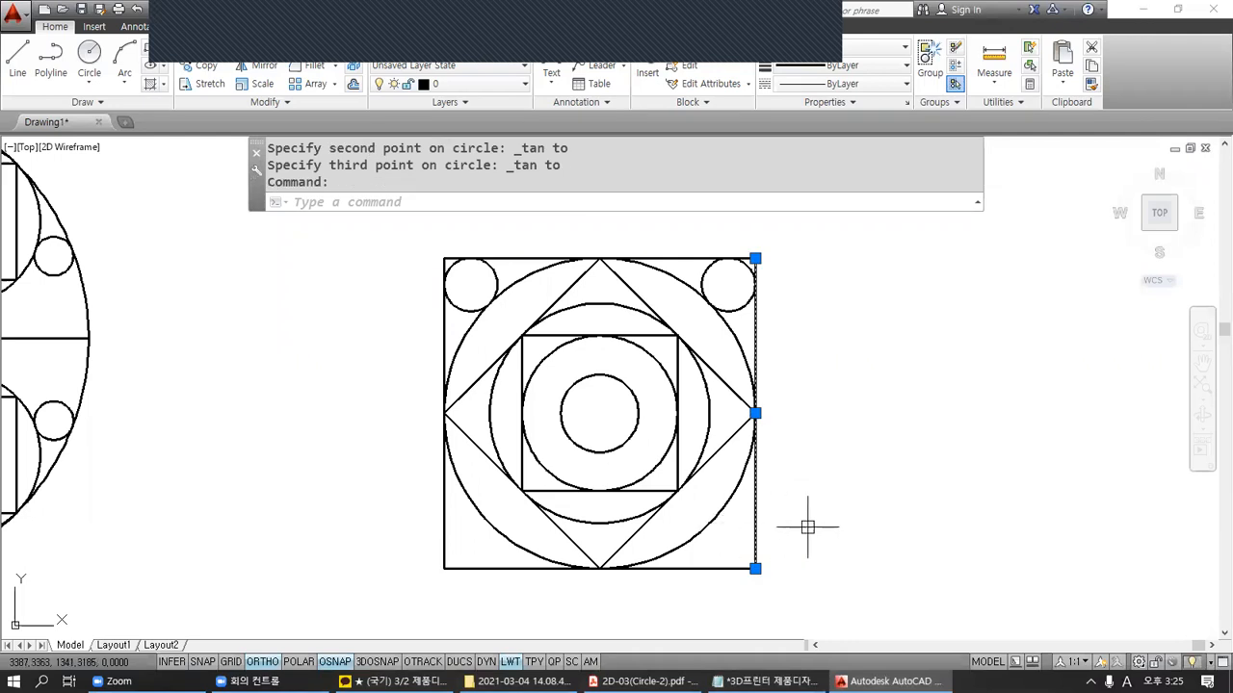
{"action": "key", "text": "Escape"}
{"action": "key", "text": "Escape"}
{"action": "key", "text": "Escape"}
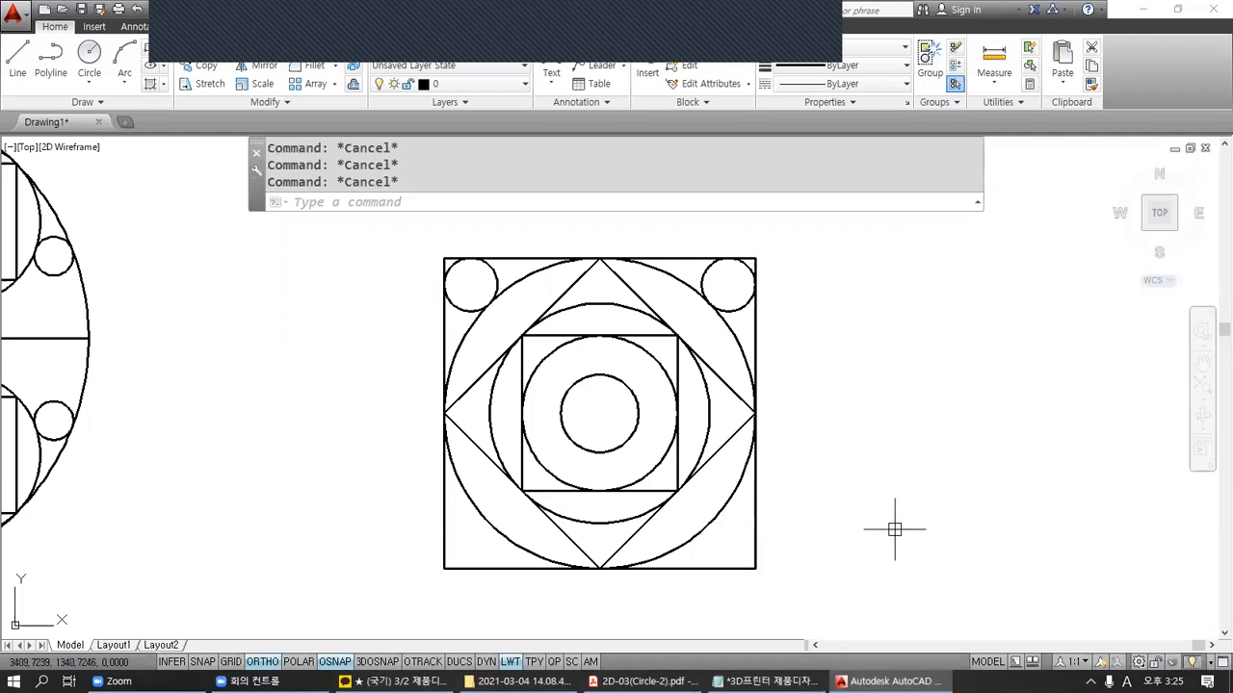
Step: Exit the screen zoom and drawing utility running in the system tray
{"action": "left_click", "coordinate": [1090, 681]}
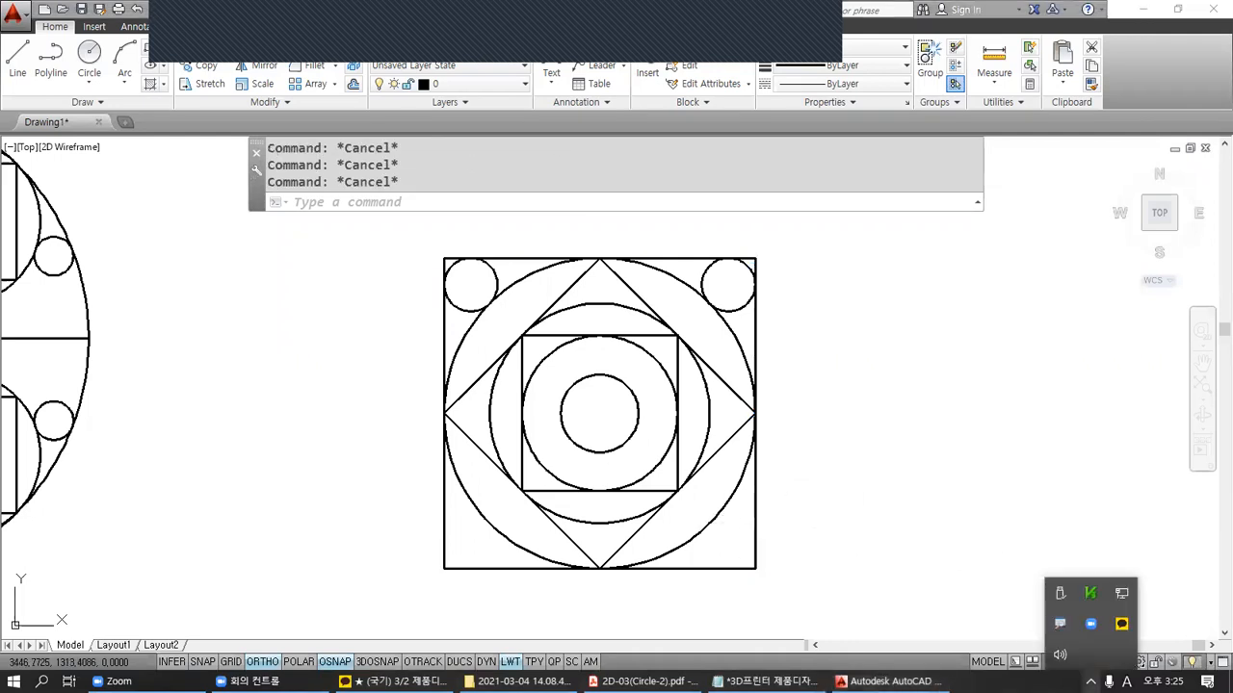
{"action": "right_click", "coordinate": [1058, 624]}
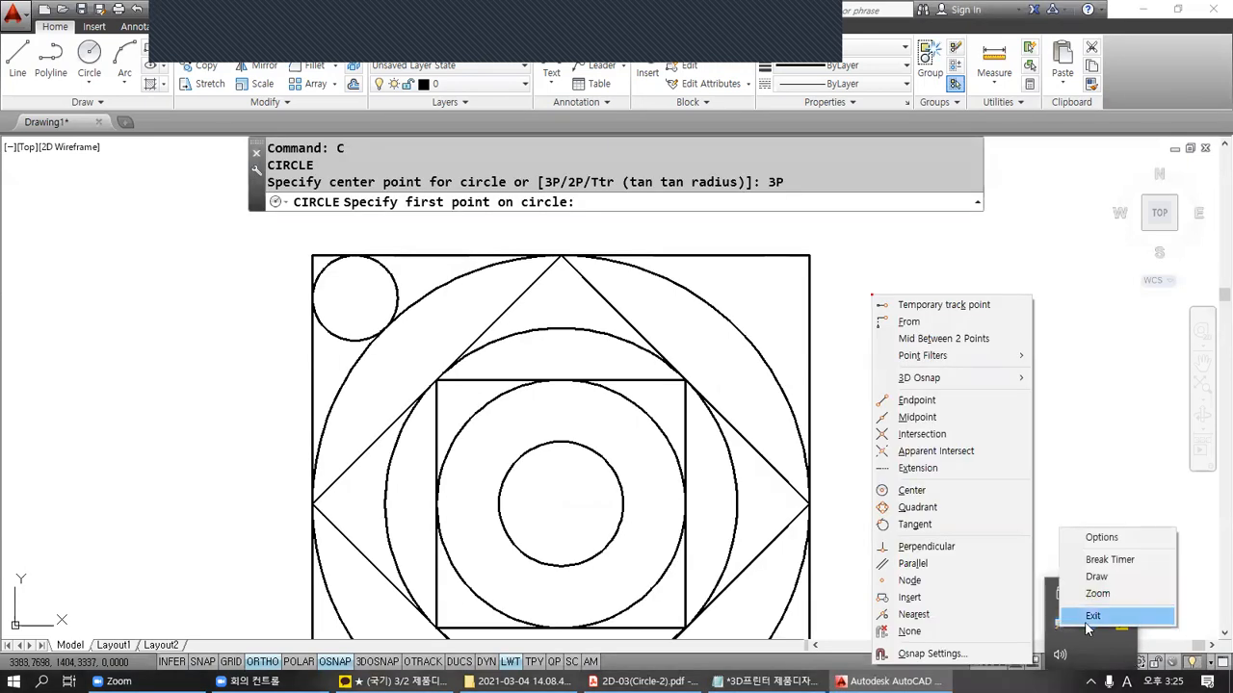
{"action": "left_click", "coordinate": [1088, 616]}
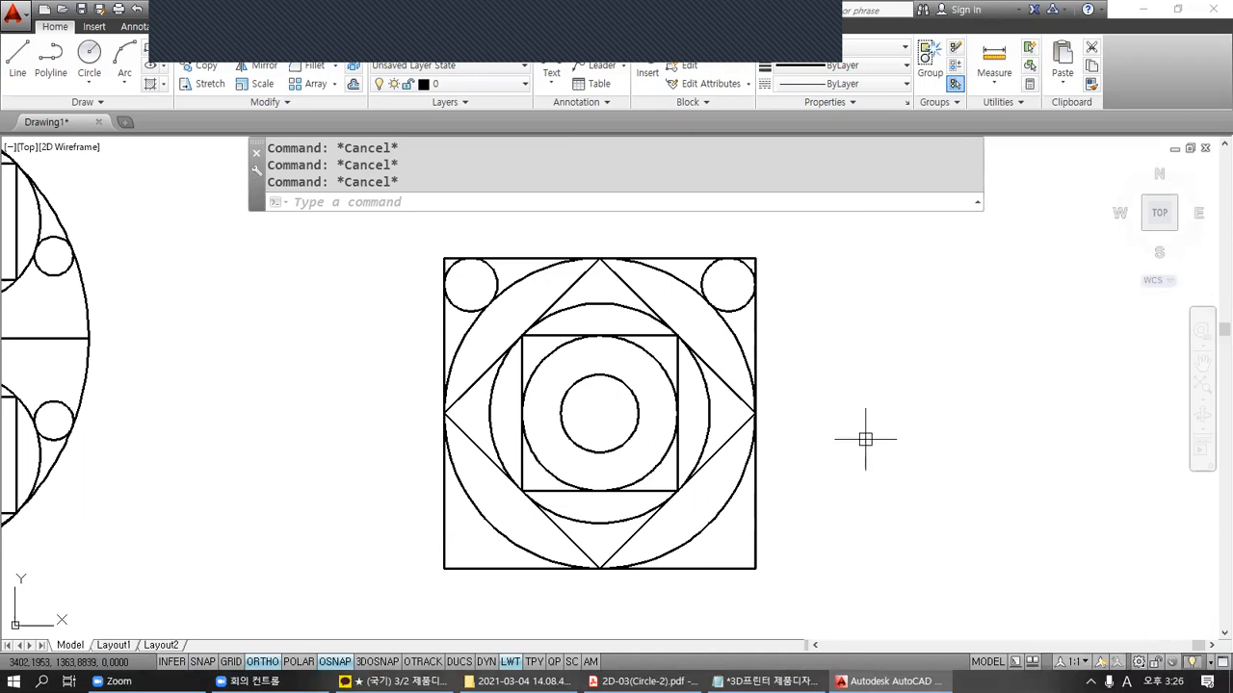
Step: Start a three-point circle for the lower-right corner, with its first point tangent to the outer square's bottom side
{"action": "middle_click_drag", "start_coordinate": [867, 435], "coordinate": [853, 363]}
{"action": "type", "text": "c"}
{"action": "key", "text": "Return"}
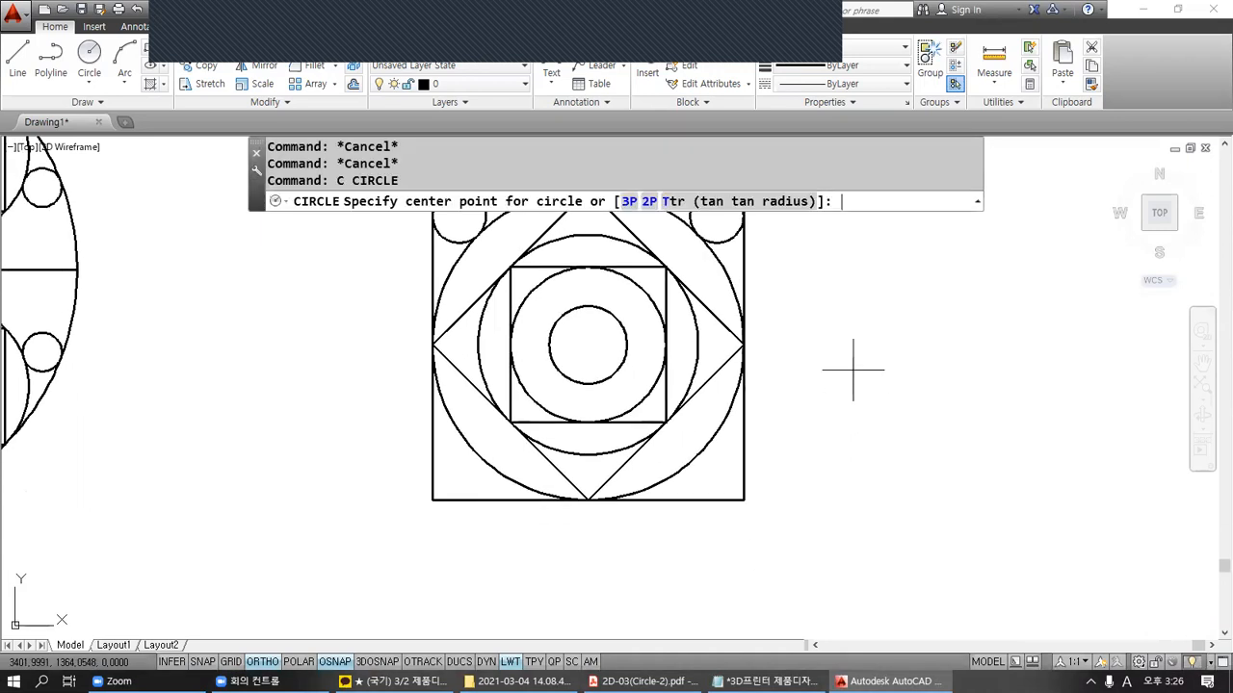
{"action": "type", "text": "3p"}
{"action": "key", "text": "Return"}
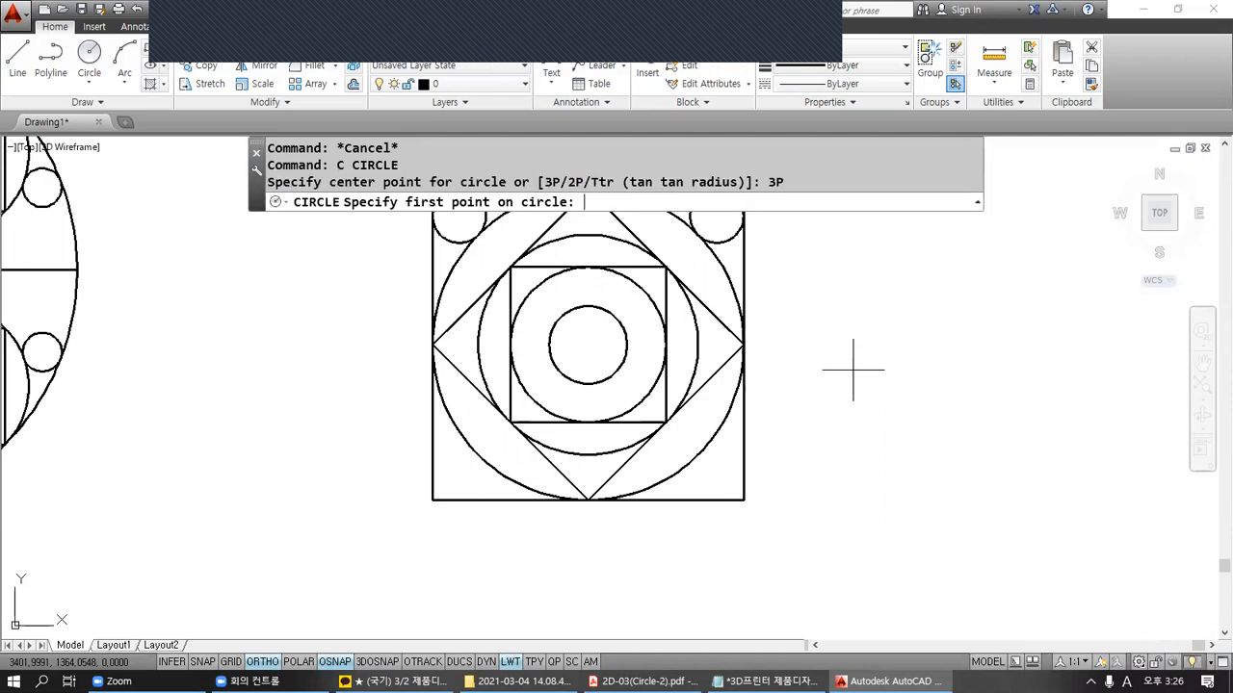
{"action": "type", "text": "tan"}
{"action": "key", "text": "Return"}
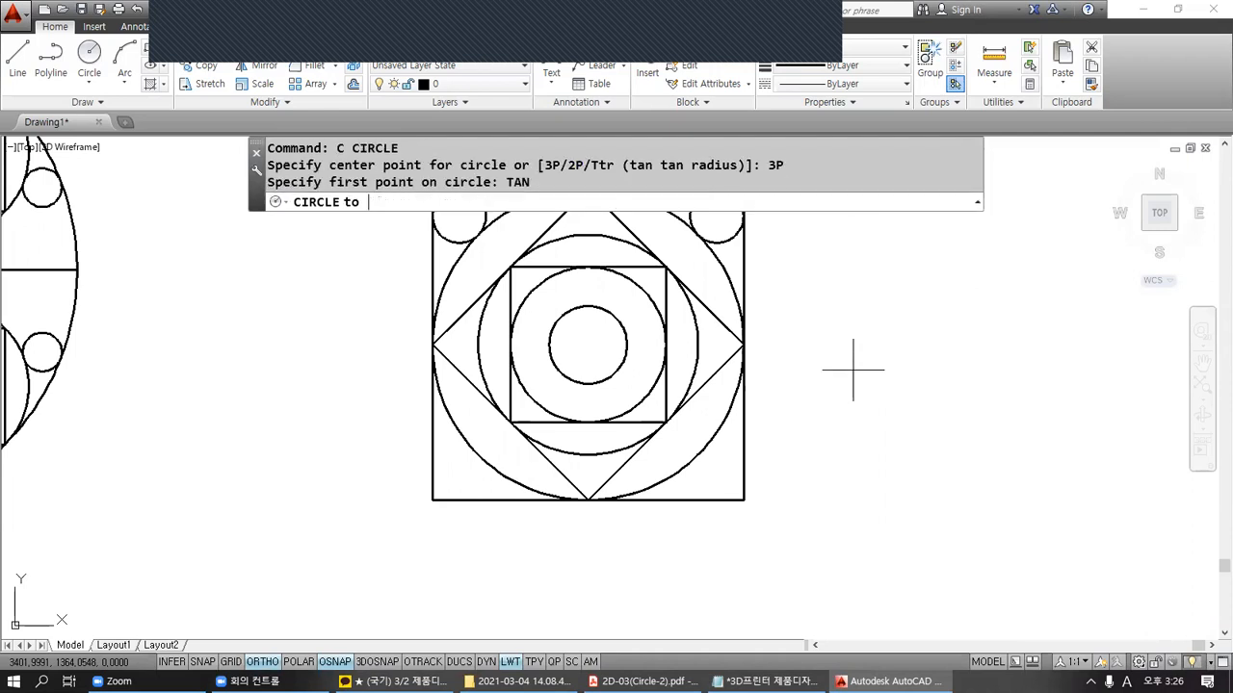
{"action": "left_click", "coordinate": [718, 495]}
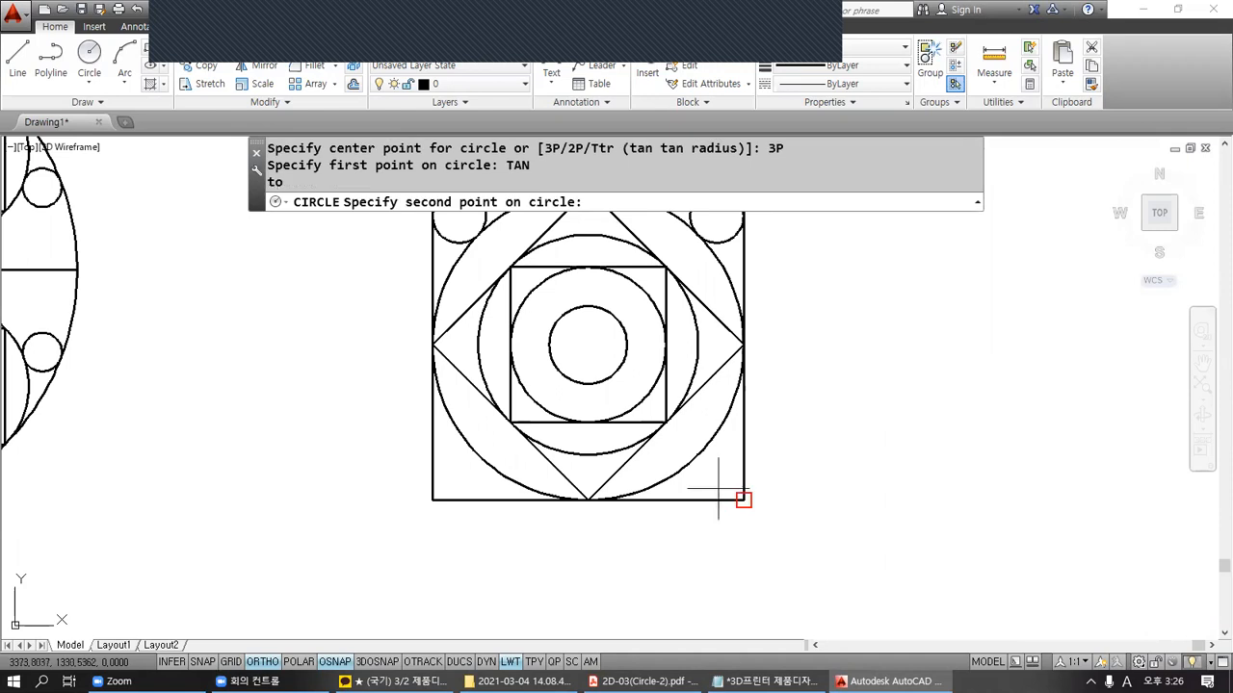
Step: Complete the lower-right corner circle tangent to the outer square's right side and the largest circle
{"action": "type", "text": "tan"}
{"action": "key", "text": "Return"}
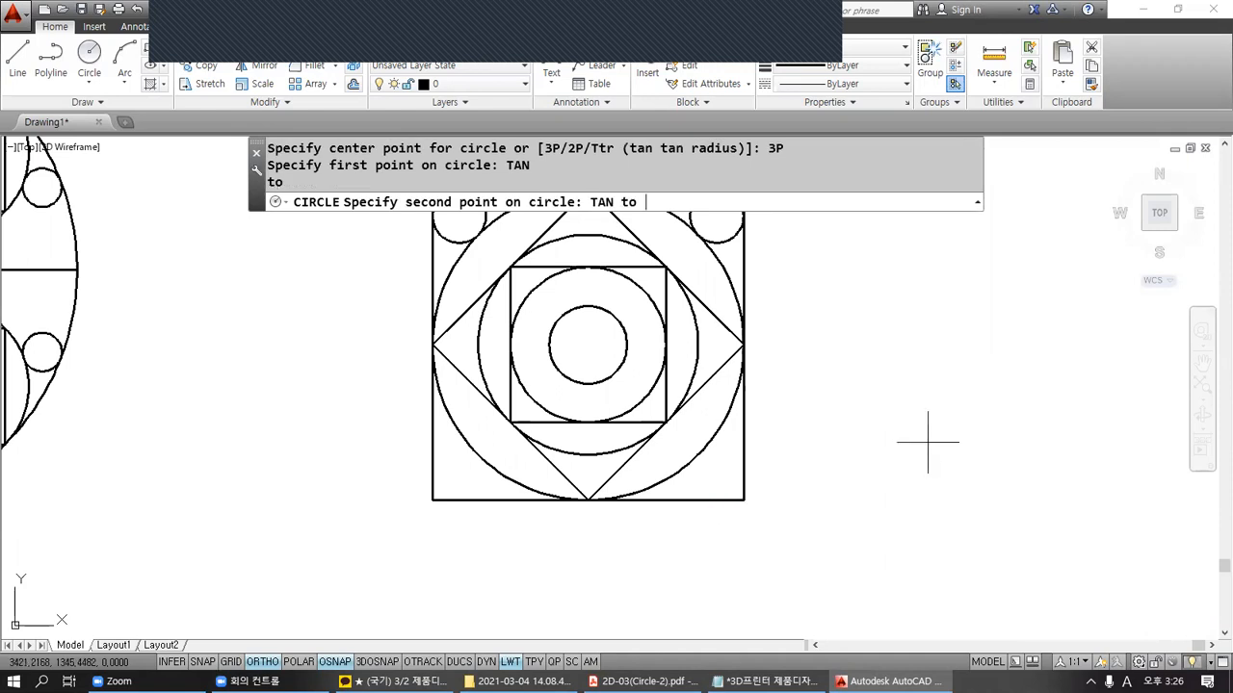
{"action": "left_click", "coordinate": [741, 443]}
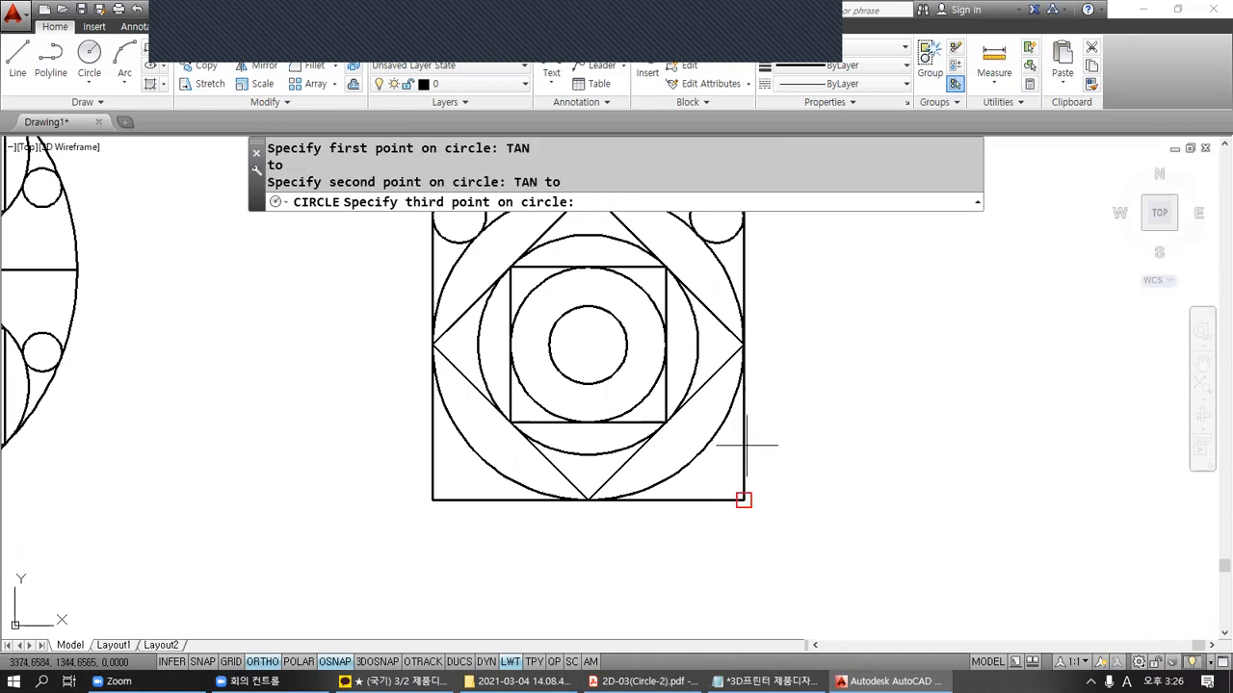
{"action": "type", "text": "TAN"}
{"action": "key", "text": "Return"}
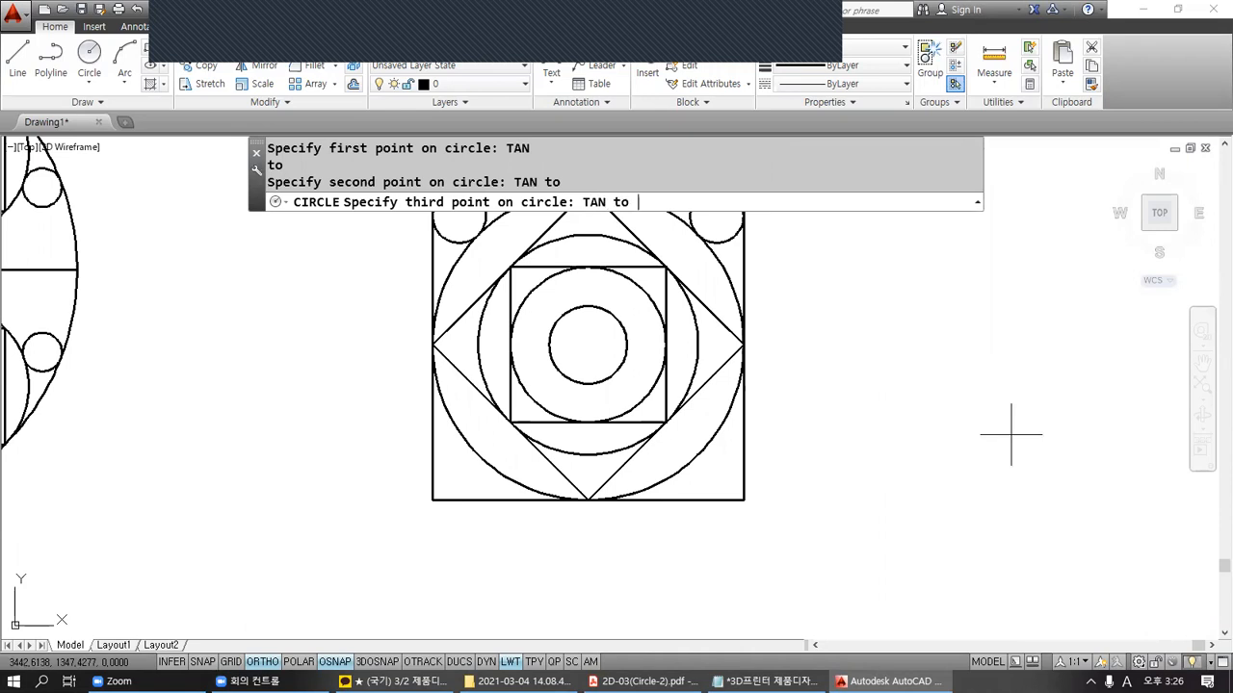
{"action": "left_click", "coordinate": [713, 453]}
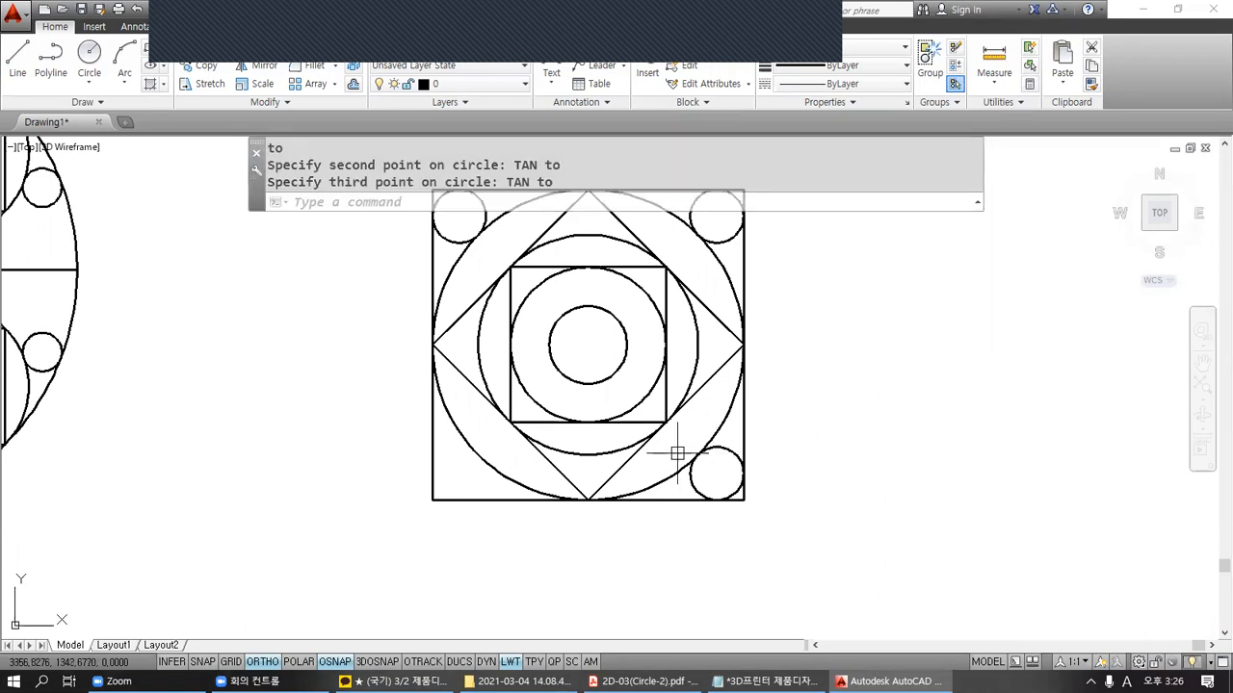
Step: Start a three-point circle for the lower-left corner, with its first point tangent to the largest circle
{"action": "middle_click_drag", "start_coordinate": [752, 412], "coordinate": [789, 355]}
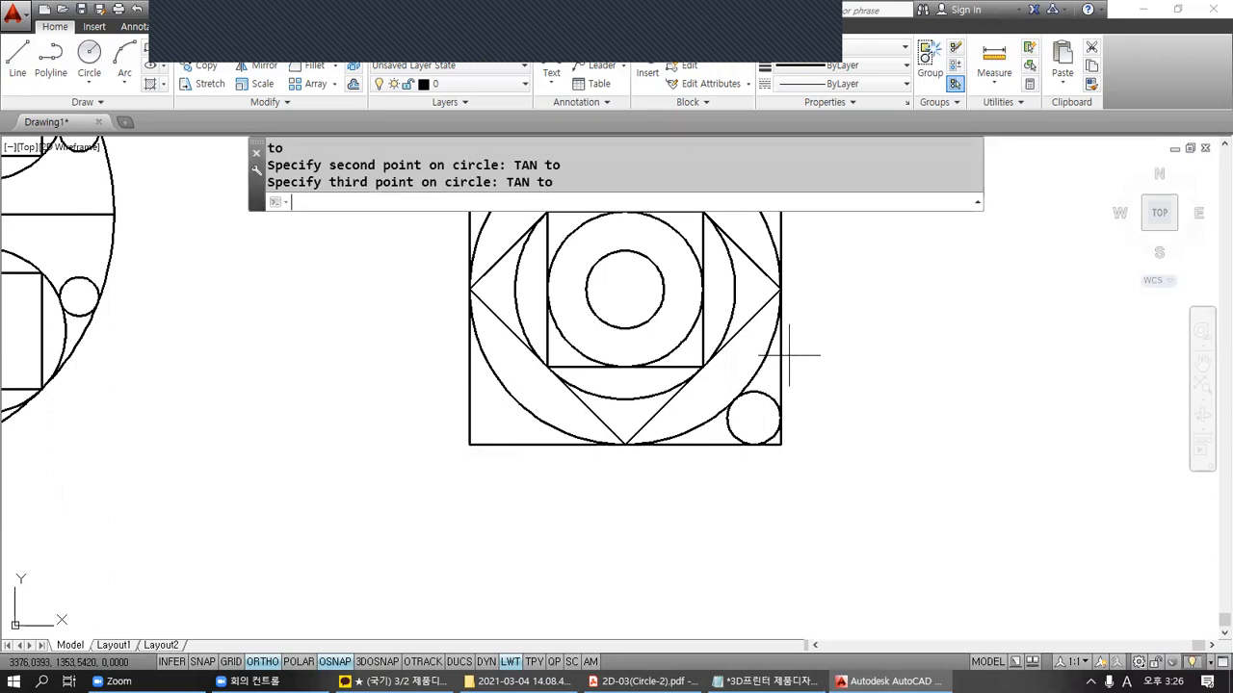
{"action": "key", "text": "Return"}
{"action": "type", "text": "3P"}
{"action": "key", "text": "Return"}
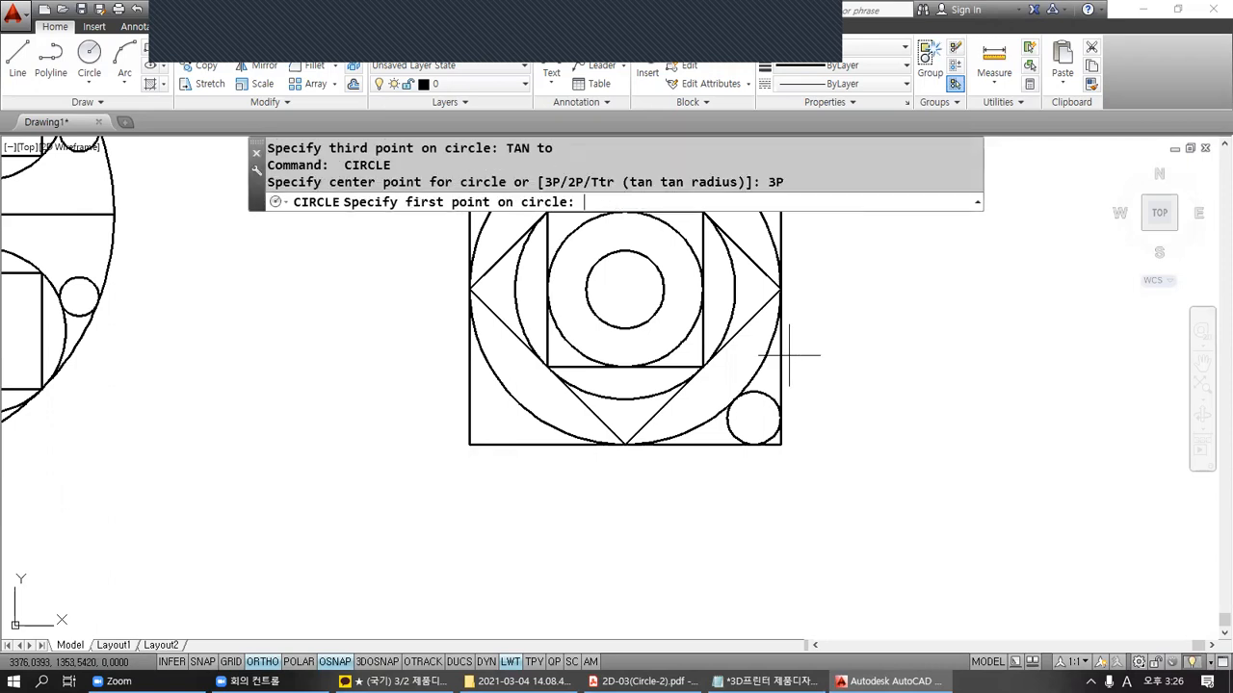
{"action": "type", "text": "tan"}
{"action": "key", "text": "Return"}
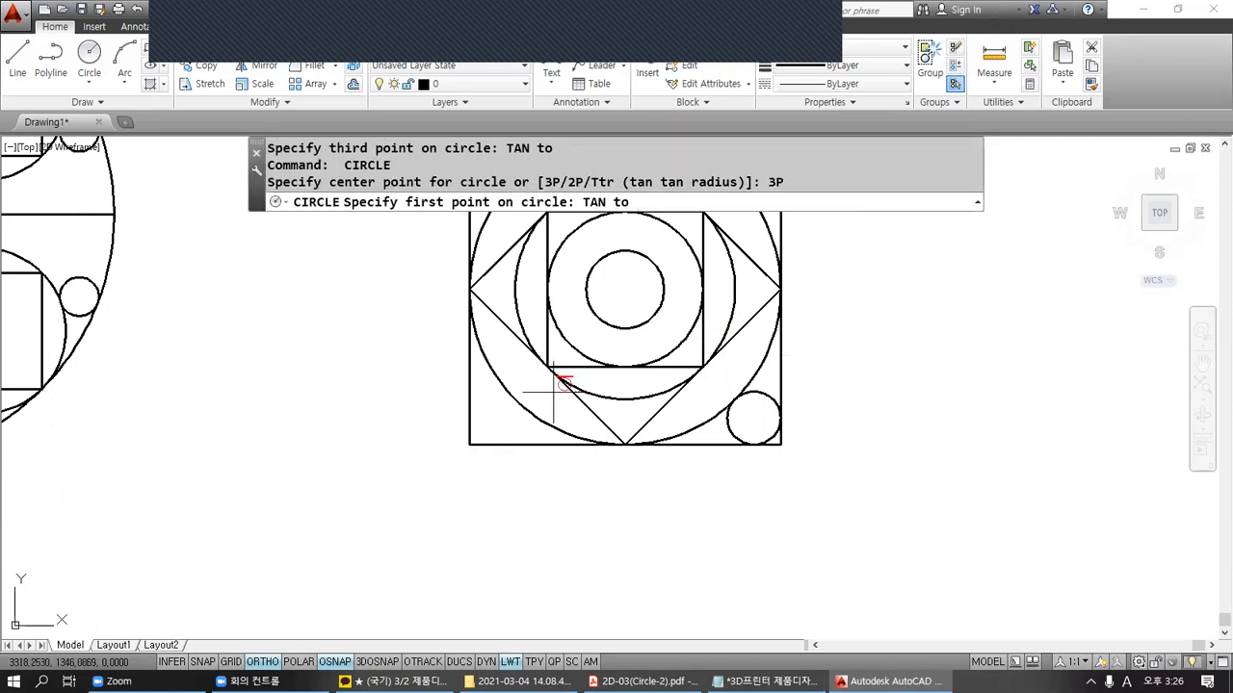
{"action": "left_click", "coordinate": [515, 400]}
Step: Complete the lower-left corner circle tangent to the outer square's left and bottom sides
{"action": "type", "text": "tan"}
{"action": "key", "text": "Return"}
{"action": "left_click", "coordinate": [469, 398]}
{"action": "type", "text": "TAN"}
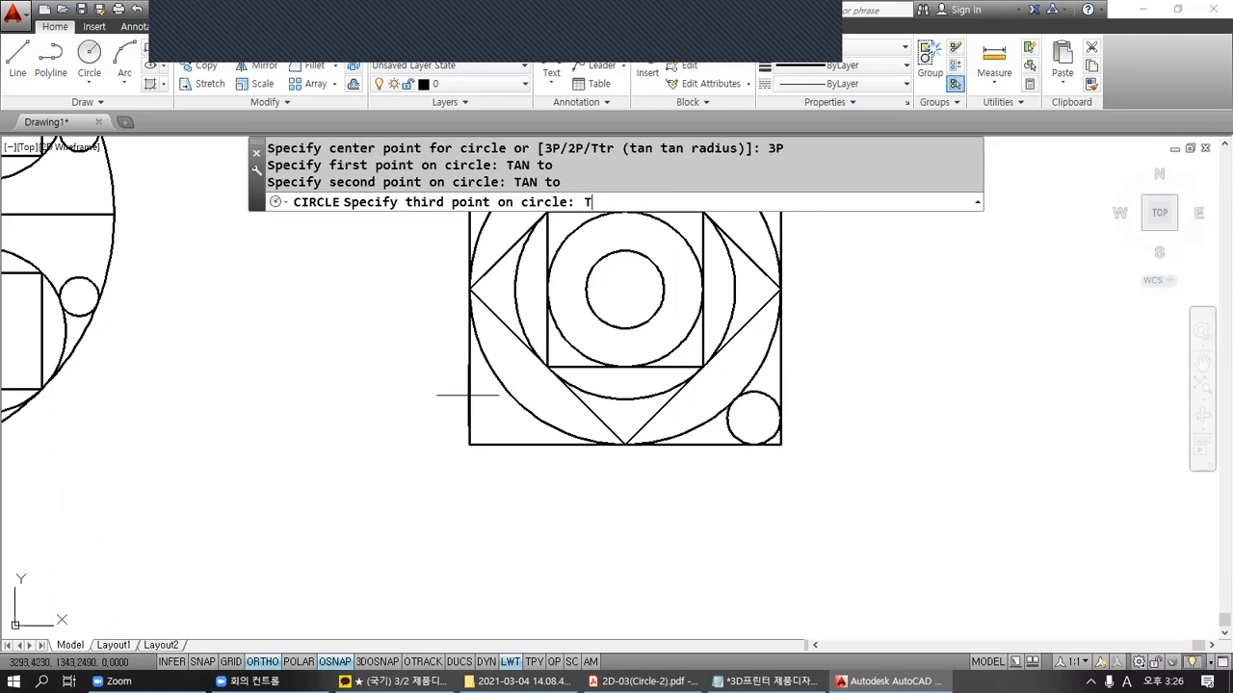
{"action": "key", "text": "Return"}
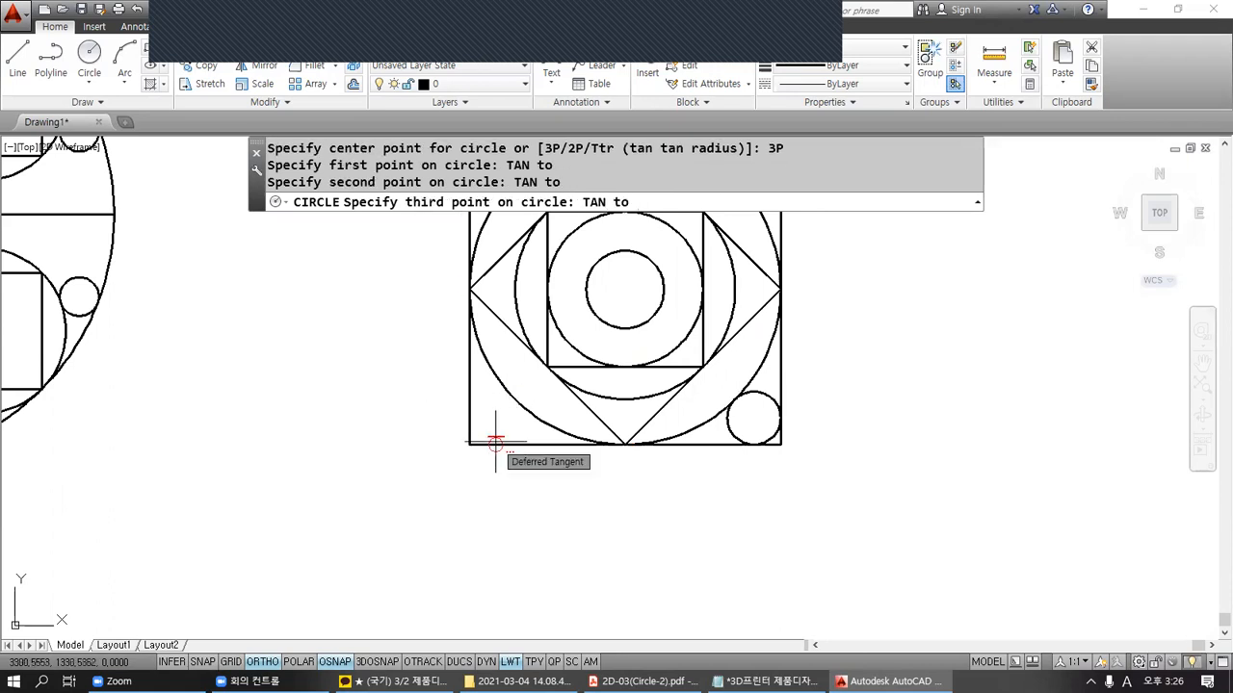
{"action": "left_click", "coordinate": [495, 443]}
{"action": "scroll", "coordinate": [554, 348], "scroll_direction": "down", "scroll_amount": 3}
{"action": "middle_click_drag", "start_coordinate": [559, 349], "coordinate": [469, 383]}
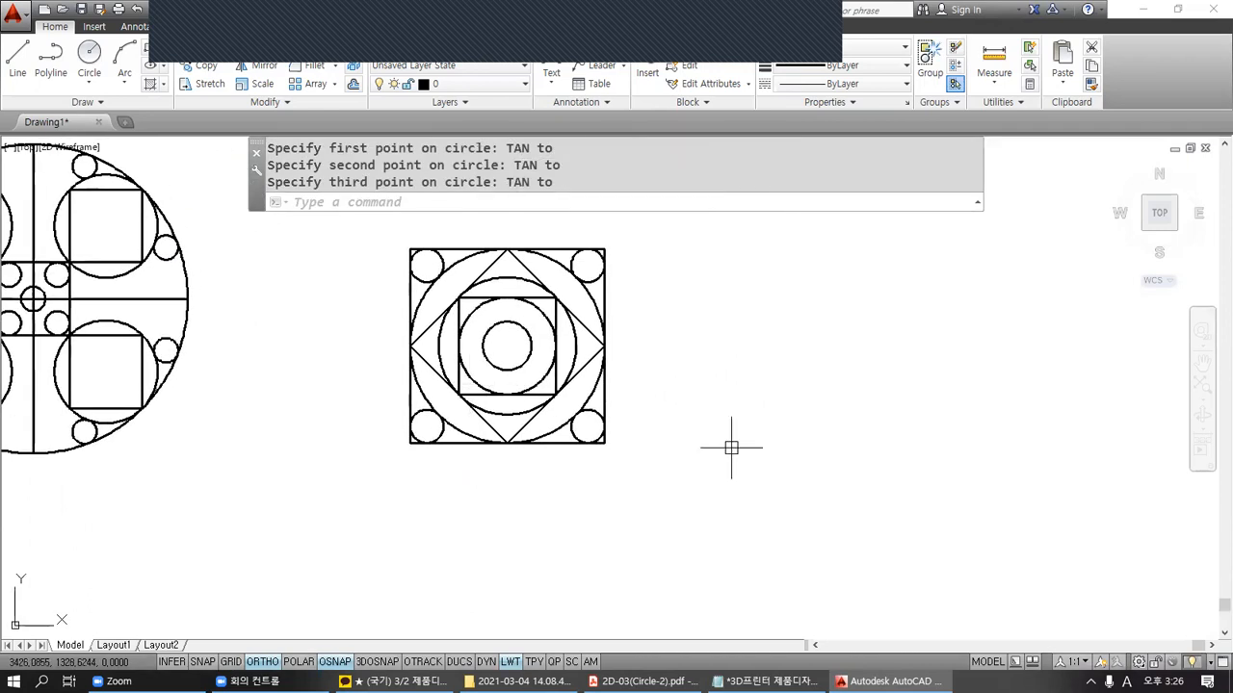
Step: Switch to the 2D-03(Circle-2) PDF and show the second figure, with the 45° lines and four tangent circles
{"action": "left_click", "coordinate": [642, 681]}
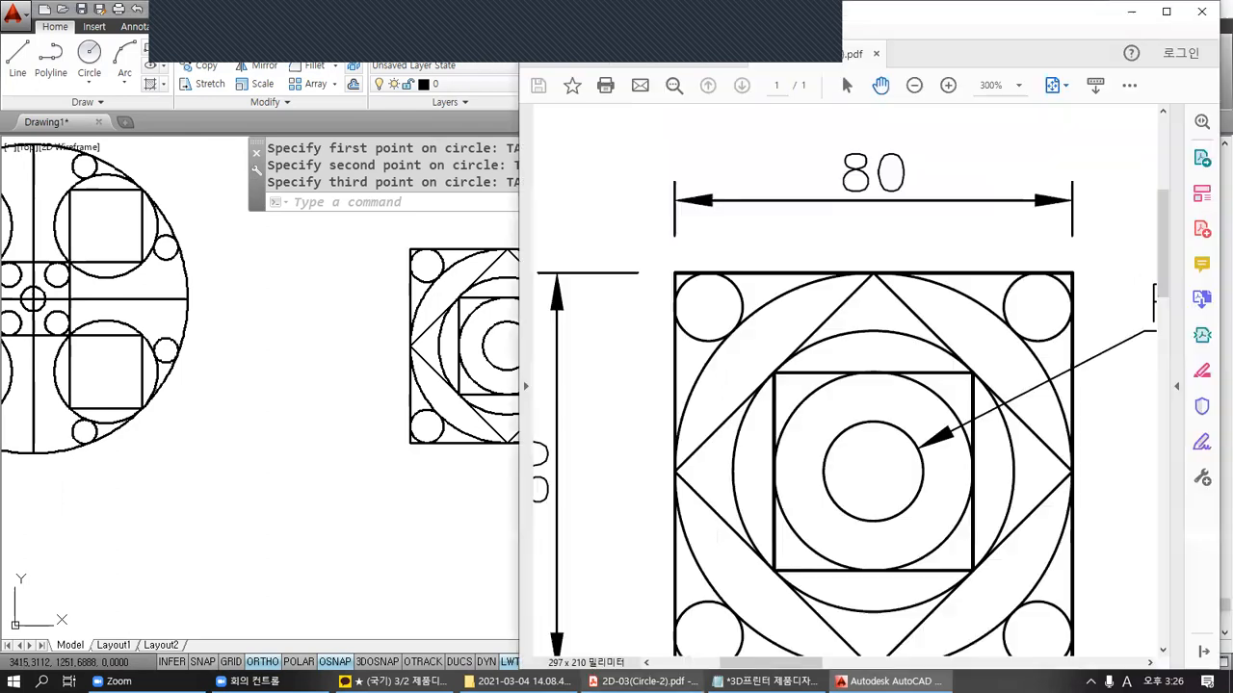
{"action": "scroll", "coordinate": [817, 352], "scroll_direction": "down", "scroll_amount": 2, "text": "ctrl"}
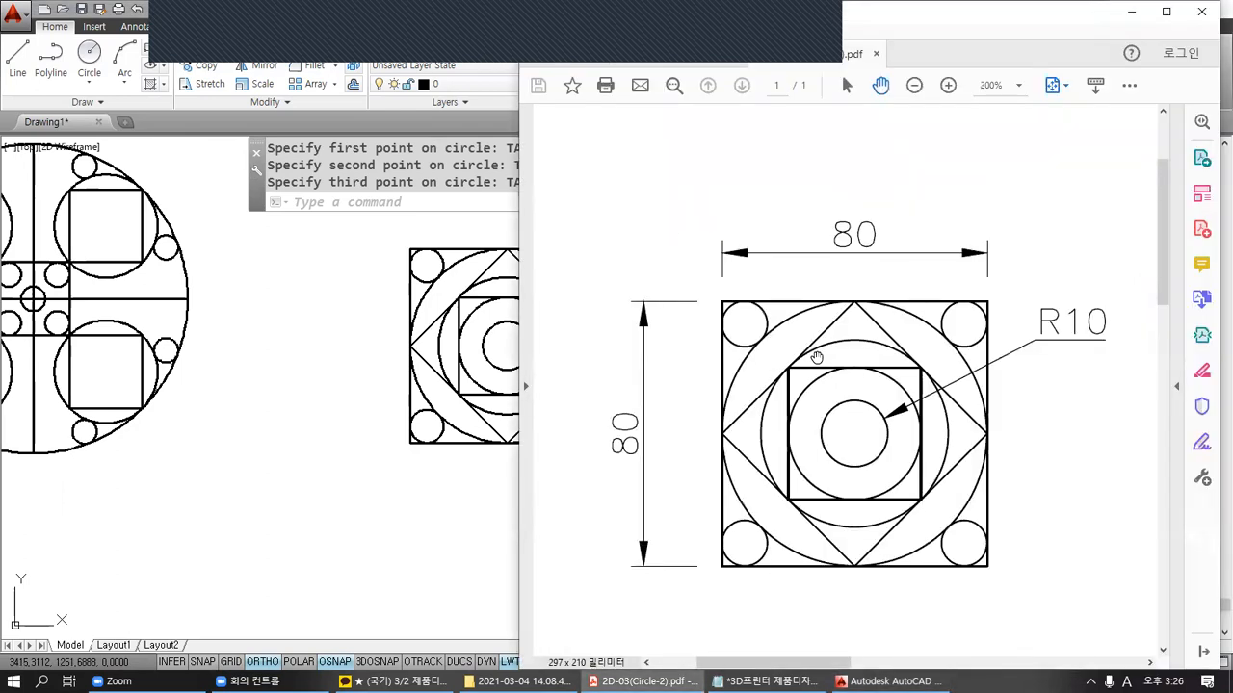
{"action": "left_click_drag", "start_coordinate": [844, 405], "coordinate": [748, 379]}
{"action": "left_click_drag", "start_coordinate": [846, 415], "coordinate": [645, 382]}
{"action": "left_click_drag", "start_coordinate": [746, 392], "coordinate": [682, 394]}
Step: Circle the 45° figure with the red screen pen and clear the marks
{"action": "key", "text": "ctrl+2"}
{"action": "mouse_move", "coordinate": [1016, 517]}
{"action": "left_mouse_down"}
{"action": "mouse_move", "coordinate": [769, 527]}
{"action": "mouse_move", "coordinate": [662, 328]}
{"action": "mouse_move", "coordinate": [788, 220]}
{"action": "mouse_move", "coordinate": [969, 273]}
{"action": "mouse_move", "coordinate": [1008, 509]}
{"action": "mouse_move", "coordinate": [720, 501]}
{"action": "mouse_move", "coordinate": [661, 281]}
{"action": "mouse_move", "coordinate": [867, 198]}
{"action": "mouse_move", "coordinate": [1004, 322]}
{"action": "mouse_move", "coordinate": [1009, 449]}
{"action": "left_mouse_up"}
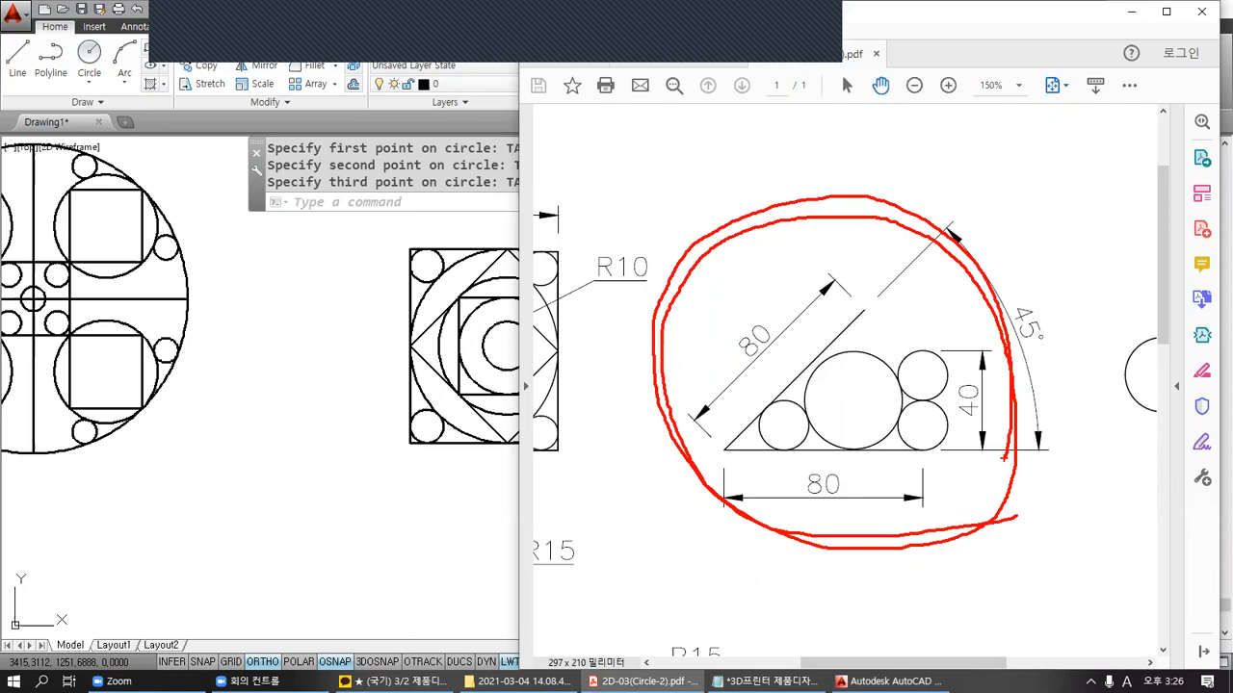
{"action": "key", "text": "Escape"}
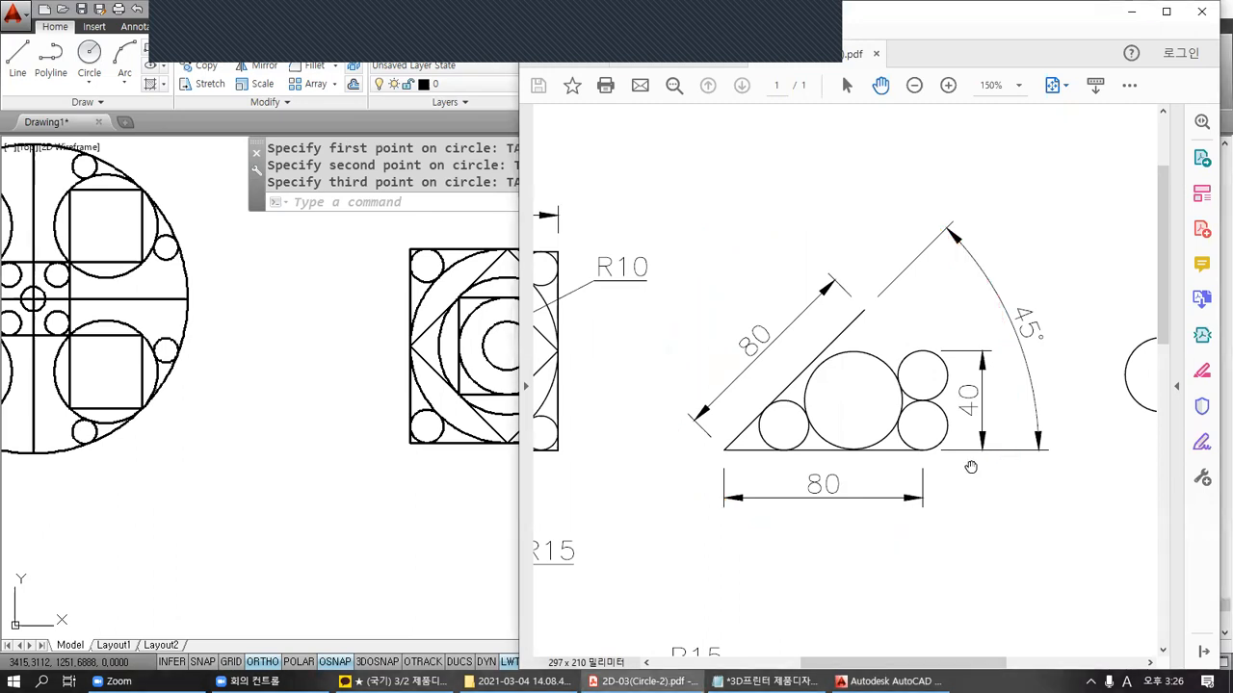
{"action": "mouse_move", "coordinate": [926, 453]}
{"action": "left_mouse_down"}
{"action": "mouse_move", "coordinate": [724, 449]}
{"action": "mouse_move", "coordinate": [863, 309]}
{"action": "left_mouse_up"}
{"action": "mouse_move", "coordinate": [1050, 332]}
{"action": "left_mouse_down"}
{"action": "mouse_move", "coordinate": [1034, 350]}
{"action": "mouse_move", "coordinate": [1038, 299]}
{"action": "mouse_move", "coordinate": [1053, 333]}
{"action": "left_mouse_up"}
{"action": "mouse_move", "coordinate": [834, 220]}
{"action": "left_mouse_down"}
{"action": "mouse_move", "coordinate": [832, 245]}
{"action": "mouse_move", "coordinate": [850, 248]}
{"action": "mouse_move", "coordinate": [867, 206]}
{"action": "mouse_move", "coordinate": [869, 236]}
{"action": "left_mouse_up"}
{"action": "mouse_move", "coordinate": [879, 223]}
{"action": "left_mouse_down"}
{"action": "mouse_move", "coordinate": [903, 190]}
{"action": "mouse_move", "coordinate": [886, 235]}
{"action": "left_mouse_up"}
{"action": "mouse_move", "coordinate": [926, 199]}
{"action": "left_mouse_down"}
{"action": "mouse_move", "coordinate": [909, 227]}
{"action": "mouse_move", "coordinate": [934, 202]}
{"action": "mouse_move", "coordinate": [948, 216]}
{"action": "left_mouse_up"}
{"action": "mouse_move", "coordinate": [990, 180]}
{"action": "left_mouse_down"}
{"action": "mouse_move", "coordinate": [971, 210]}
{"action": "mouse_move", "coordinate": [1009, 205]}
{"action": "mouse_move", "coordinate": [1004, 228]}
{"action": "left_mouse_up"}
{"action": "mouse_move", "coordinate": [1036, 167]}
{"action": "left_mouse_down"}
{"action": "mouse_move", "coordinate": [1025, 237]}
{"action": "mouse_move", "coordinate": [1076, 181]}
{"action": "left_mouse_up"}
{"action": "mouse_move", "coordinate": [925, 450]}
{"action": "left_mouse_down"}
{"action": "mouse_move", "coordinate": [723, 450]}
{"action": "mouse_move", "coordinate": [864, 308]}
{"action": "left_mouse_up"}
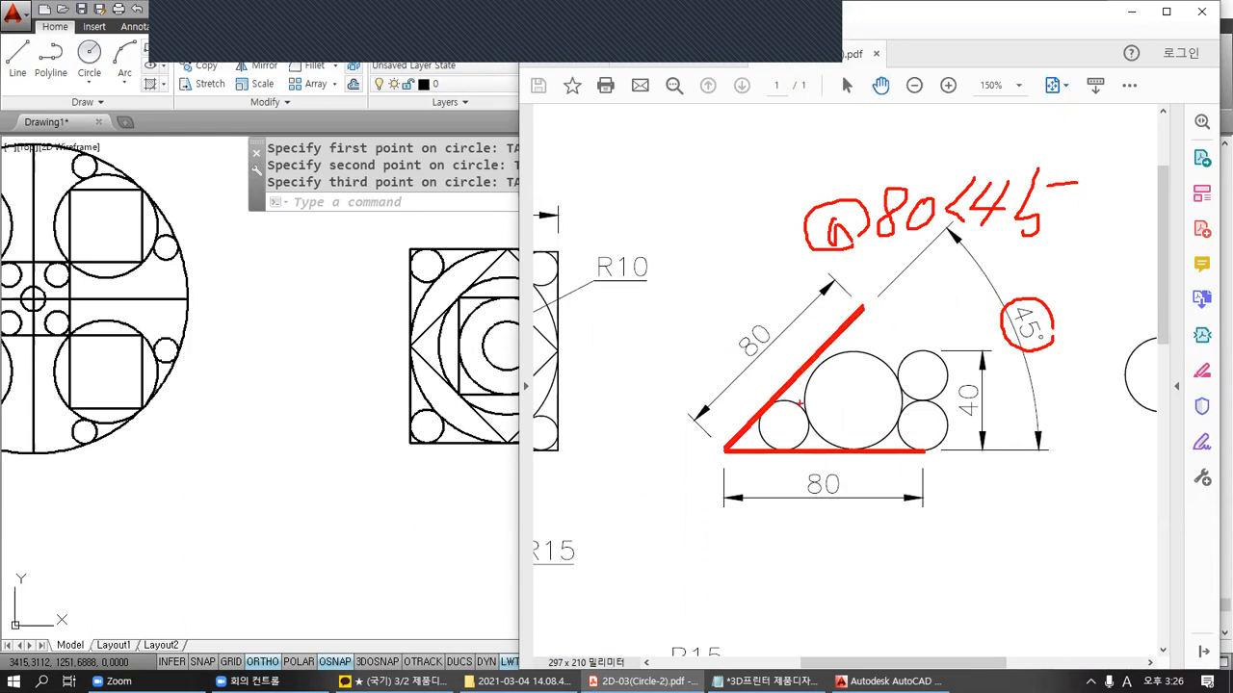
Step: Mark the tangency on the sloped line and handwrite a red note beside it
{"action": "left_click_drag", "start_coordinate": [787, 400], "coordinate": [795, 386]}
{"action": "mouse_move", "coordinate": [669, 301]}
{"action": "left_mouse_down"}
{"action": "mouse_move", "coordinate": [693, 302]}
{"action": "mouse_move", "coordinate": [680, 326]}
{"action": "left_mouse_up"}
{"action": "left_click_drag", "start_coordinate": [735, 294], "coordinate": [729, 304]}
{"action": "mouse_move", "coordinate": [748, 281]}
{"action": "left_mouse_down"}
{"action": "mouse_move", "coordinate": [748, 309]}
{"action": "mouse_move", "coordinate": [776, 304]}
{"action": "left_mouse_up"}
{"action": "left_click_drag", "start_coordinate": [771, 294], "coordinate": [782, 294]}
{"action": "mouse_move", "coordinate": [707, 354]}
{"action": "left_mouse_down"}
{"action": "mouse_move", "coordinate": [710, 375]}
{"action": "mouse_move", "coordinate": [723, 368]}
{"action": "left_mouse_up"}
{"action": "mouse_move", "coordinate": [738, 336]}
{"action": "left_mouse_down"}
{"action": "mouse_move", "coordinate": [732, 370]}
{"action": "mouse_move", "coordinate": [795, 310]}
{"action": "mouse_move", "coordinate": [802, 327]}
{"action": "left_mouse_up"}
{"action": "mouse_move", "coordinate": [797, 314]}
{"action": "left_mouse_down"}
{"action": "mouse_move", "coordinate": [815, 301]}
{"action": "mouse_move", "coordinate": [811, 319]}
{"action": "left_mouse_up"}
{"action": "left_click_drag", "start_coordinate": [819, 294], "coordinate": [834, 339]}
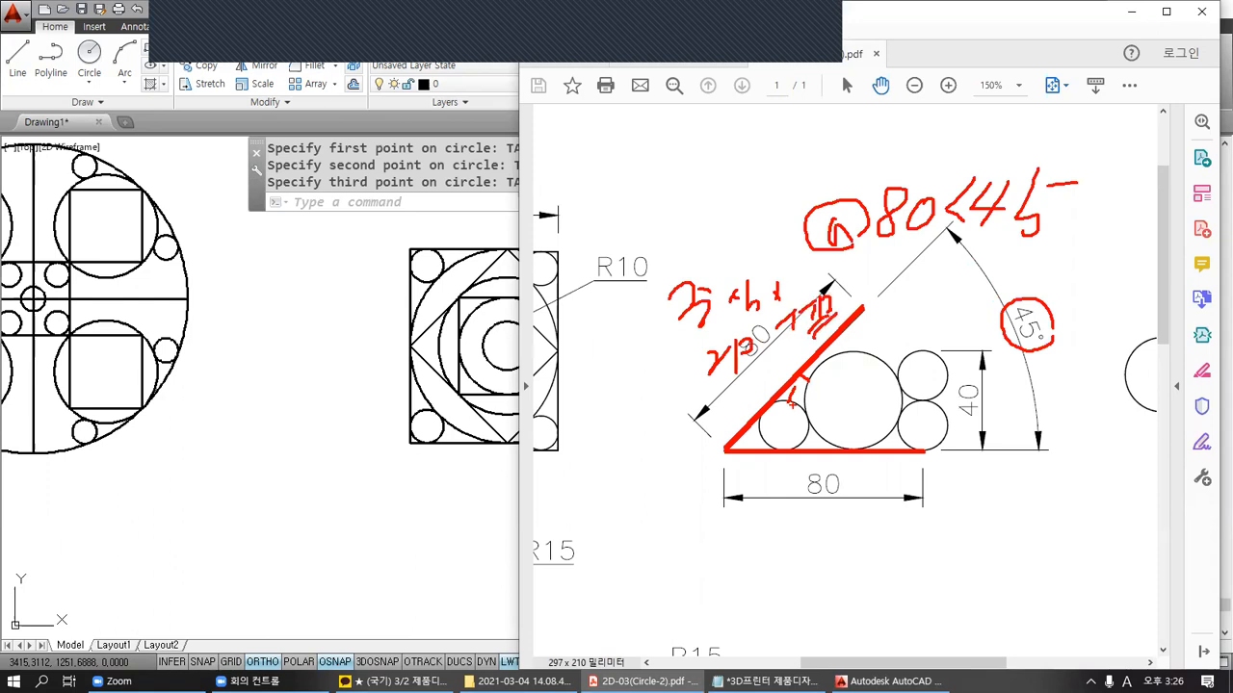
Step: Trace the small left and the large circle in red and mark the 40 height limits with its halving
{"action": "left_click_drag", "start_coordinate": [770, 447], "coordinate": [805, 404]}
{"action": "mouse_move", "coordinate": [844, 362]}
{"action": "left_mouse_down"}
{"action": "mouse_move", "coordinate": [812, 397]}
{"action": "mouse_move", "coordinate": [829, 441]}
{"action": "mouse_move", "coordinate": [893, 423]}
{"action": "mouse_move", "coordinate": [880, 362]}
{"action": "mouse_move", "coordinate": [815, 368]}
{"action": "left_mouse_up"}
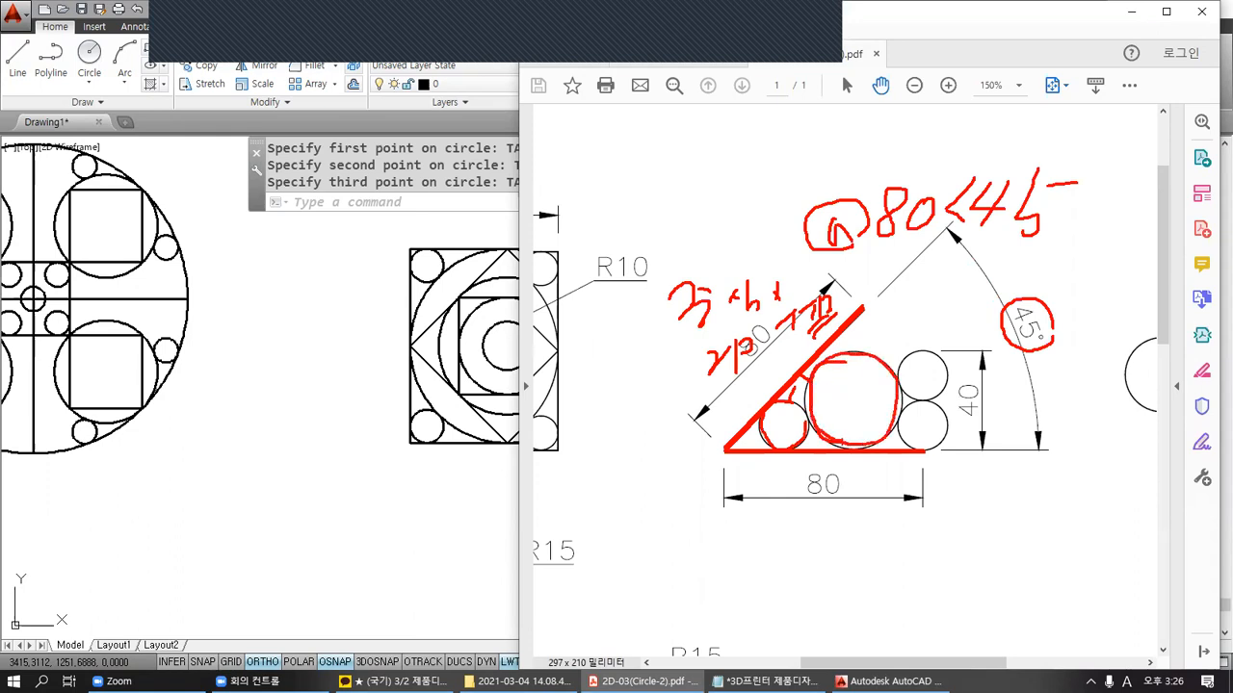
{"action": "left_click_drag", "start_coordinate": [946, 452], "coordinate": [1005, 452]}
{"action": "left_click_drag", "start_coordinate": [941, 353], "coordinate": [1005, 353]}
{"action": "mouse_move", "coordinate": [977, 416]}
{"action": "left_mouse_down"}
{"action": "mouse_move", "coordinate": [947, 389]}
{"action": "mouse_move", "coordinate": [992, 377]}
{"action": "mouse_move", "coordinate": [994, 419]}
{"action": "mouse_move", "coordinate": [1038, 403]}
{"action": "left_mouse_up"}
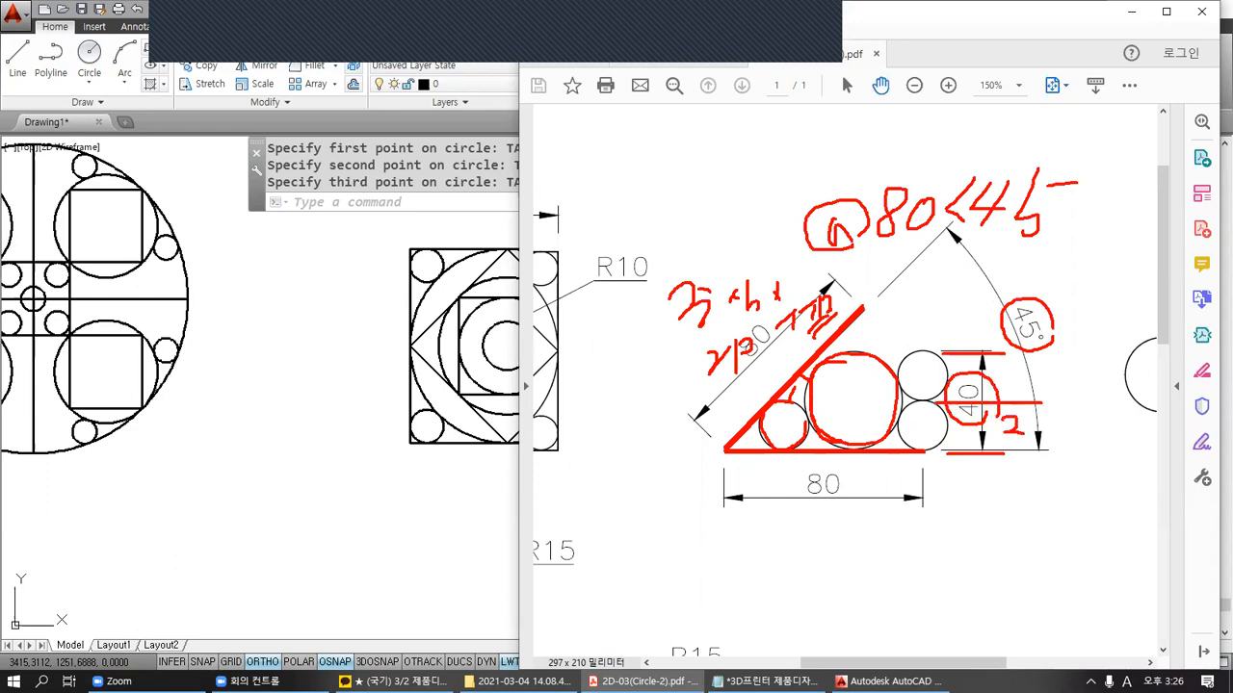
Step: Annotate the two small stacked circles and handwrite further red notes below the 40 dimension
{"action": "mouse_move", "coordinate": [1033, 438]}
{"action": "left_mouse_down"}
{"action": "mouse_move", "coordinate": [1029, 423]}
{"action": "mouse_move", "coordinate": [1001, 445]}
{"action": "mouse_move", "coordinate": [994, 410]}
{"action": "mouse_move", "coordinate": [1059, 426]}
{"action": "mouse_move", "coordinate": [1008, 449]}
{"action": "mouse_move", "coordinate": [906, 435]}
{"action": "mouse_move", "coordinate": [928, 406]}
{"action": "mouse_move", "coordinate": [906, 366]}
{"action": "mouse_move", "coordinate": [944, 393]}
{"action": "left_mouse_up"}
{"action": "mouse_move", "coordinate": [942, 447]}
{"action": "left_mouse_down"}
{"action": "mouse_move", "coordinate": [1027, 508]}
{"action": "mouse_move", "coordinate": [1075, 489]}
{"action": "left_mouse_up"}
{"action": "mouse_move", "coordinate": [1078, 477]}
{"action": "left_mouse_down"}
{"action": "mouse_move", "coordinate": [1077, 537]}
{"action": "mouse_move", "coordinate": [1104, 495]}
{"action": "left_mouse_up"}
{"action": "left_click_drag", "start_coordinate": [1022, 536], "coordinate": [1038, 553]}
{"action": "mouse_move", "coordinate": [982, 582]}
{"action": "left_mouse_down"}
{"action": "mouse_move", "coordinate": [1005, 590]}
{"action": "mouse_move", "coordinate": [997, 606]}
{"action": "left_mouse_up"}
{"action": "left_click_drag", "start_coordinate": [1014, 581], "coordinate": [1028, 581]}
{"action": "mouse_move", "coordinate": [1021, 583]}
{"action": "left_mouse_down"}
{"action": "mouse_move", "coordinate": [1021, 599]}
{"action": "mouse_move", "coordinate": [1037, 590]}
{"action": "left_mouse_up"}
{"action": "mouse_move", "coordinate": [1037, 569]}
{"action": "left_mouse_down"}
{"action": "mouse_move", "coordinate": [1041, 611]}
{"action": "mouse_move", "coordinate": [1059, 576]}
{"action": "left_mouse_up"}
{"action": "mouse_move", "coordinate": [1053, 581]}
{"action": "left_mouse_down"}
{"action": "mouse_move", "coordinate": [1067, 564]}
{"action": "mouse_move", "coordinate": [1076, 573]}
{"action": "left_mouse_up"}
{"action": "mouse_move", "coordinate": [1061, 589]}
{"action": "left_mouse_down"}
{"action": "mouse_move", "coordinate": [1085, 576]}
{"action": "mouse_move", "coordinate": [1107, 593]}
{"action": "left_mouse_up"}
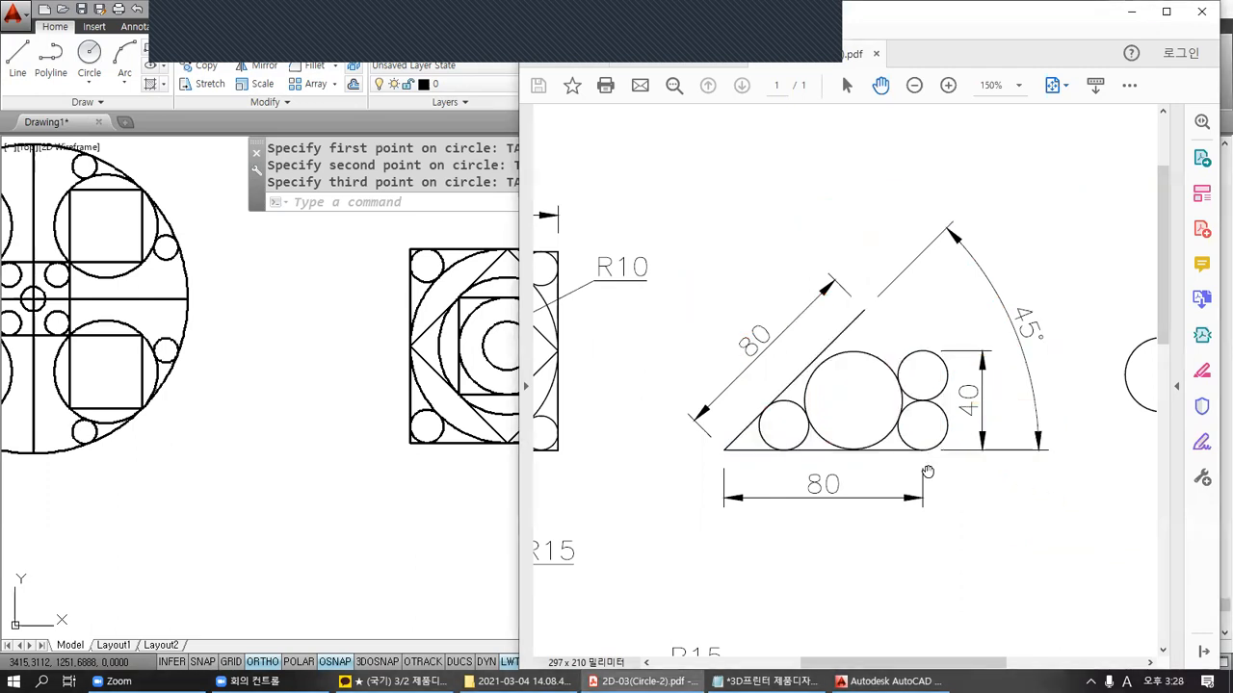
Step: Trace the baseline and sloped line in red from a start point marked S, and clear the marks
{"action": "key", "text": "ctrl+2"}
{"action": "mouse_move", "coordinate": [925, 451]}
{"action": "left_mouse_down", "text": "shift"}
{"action": "mouse_move", "coordinate": [722, 452]}
{"action": "mouse_move", "coordinate": [845, 321]}
{"action": "left_mouse_up", "text": "shift"}
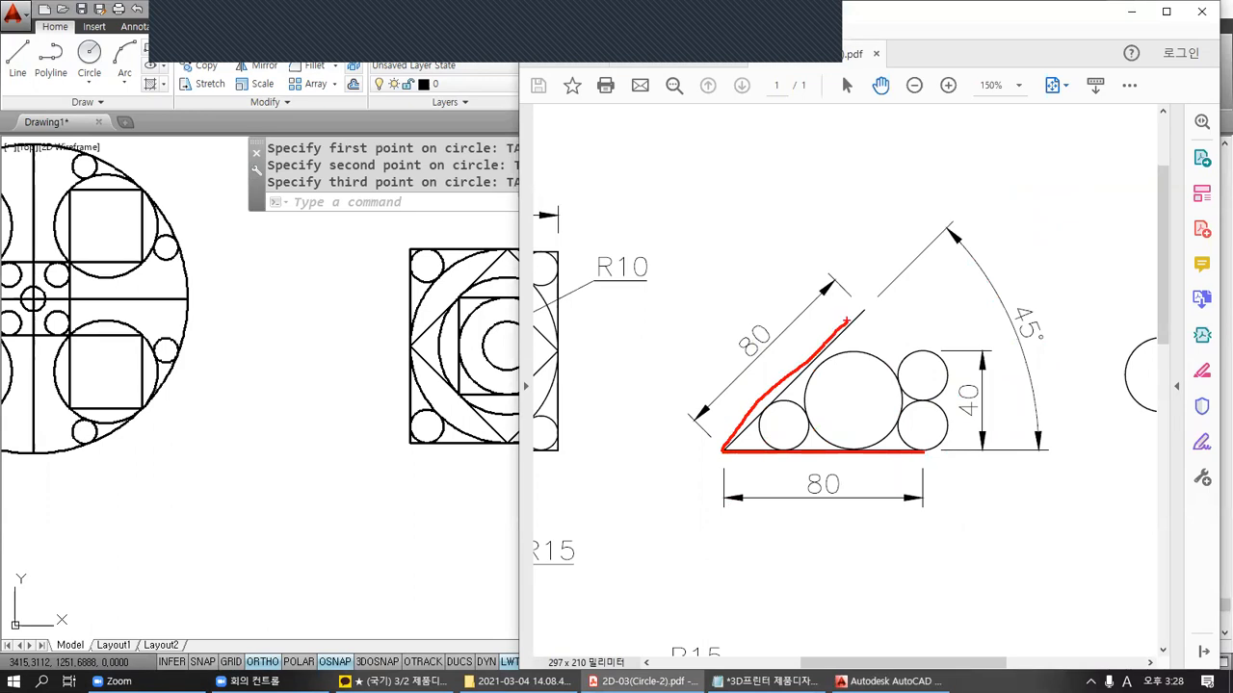
{"action": "mouse_move", "coordinate": [943, 458]}
{"action": "left_mouse_down"}
{"action": "mouse_move", "coordinate": [928, 483]}
{"action": "mouse_move", "coordinate": [723, 452]}
{"action": "mouse_move", "coordinate": [858, 309]}
{"action": "left_mouse_up"}
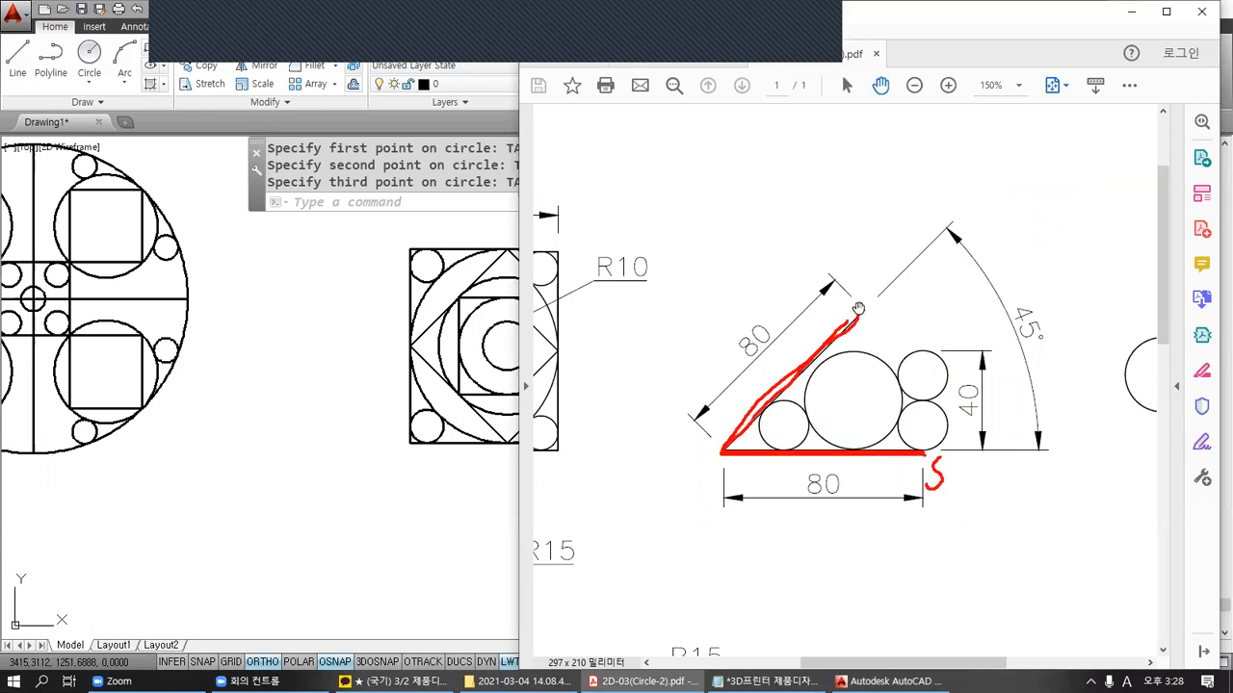
{"action": "key", "text": "Escape"}
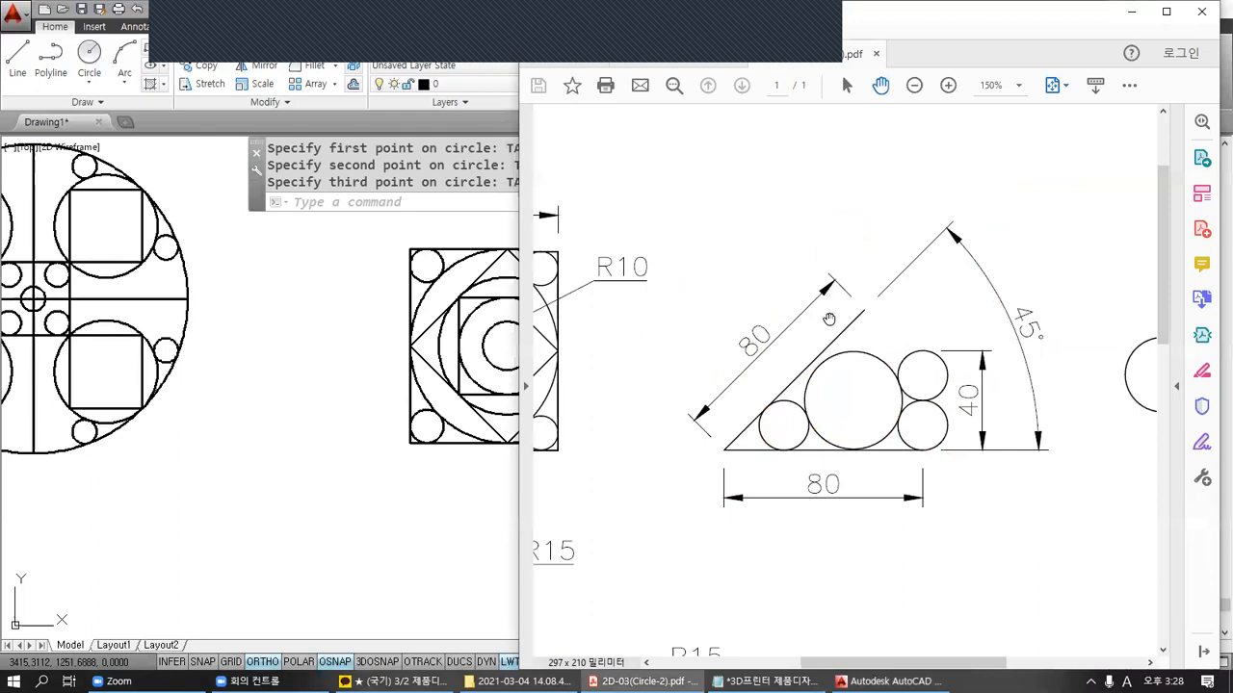
Step: Switch to AutoCAD and draw an 80-long horizontal line leftward in the empty area right of the nested-square figure
{"action": "left_click", "coordinate": [380, 464]}
{"action": "middle_click_drag", "start_coordinate": [838, 448], "coordinate": [673, 432]}
{"action": "type", "text": "L"}
{"action": "key", "text": "Return"}
{"action": "left_click", "coordinate": [834, 420]}
{"action": "type", "text": "80"}
{"action": "key", "text": "Return"}
{"action": "type", "text": "@"}
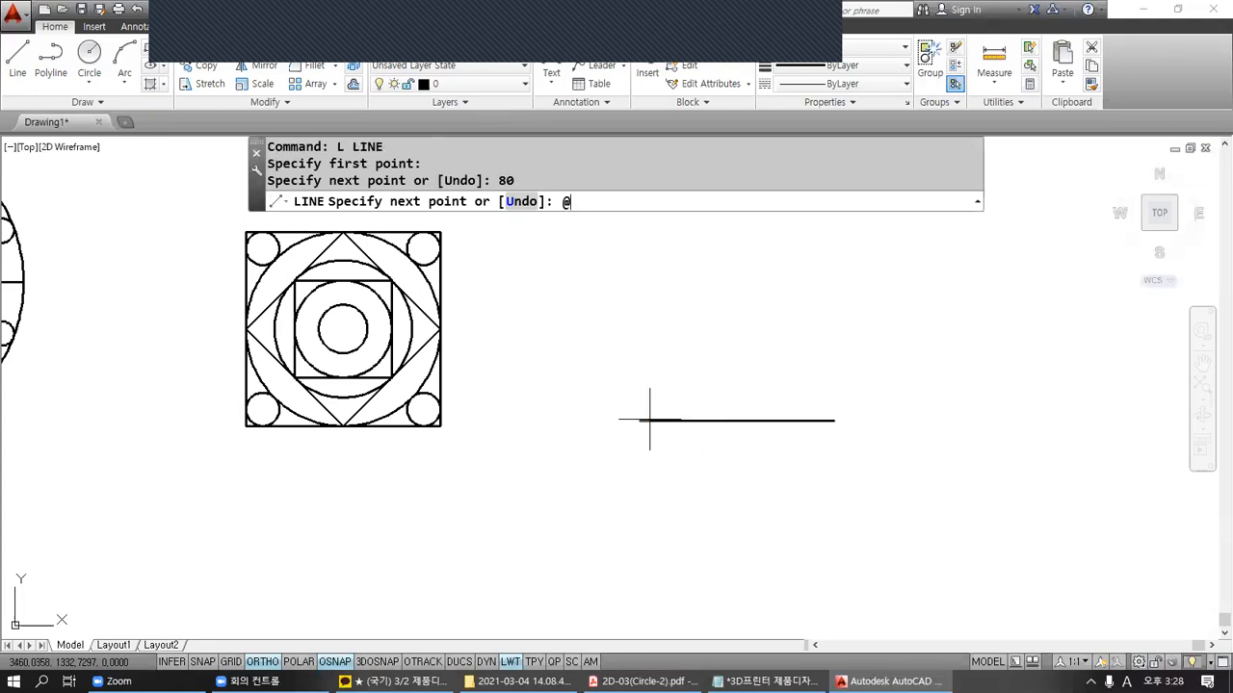
{"action": "type", "text": "80<45"}
{"action": "key", "text": "Return"}
{"action": "key", "text": "Escape"}
{"action": "key", "text": "Escape"}
{"action": "key", "text": "Escape"}
{"action": "key", "text": "Escape"}
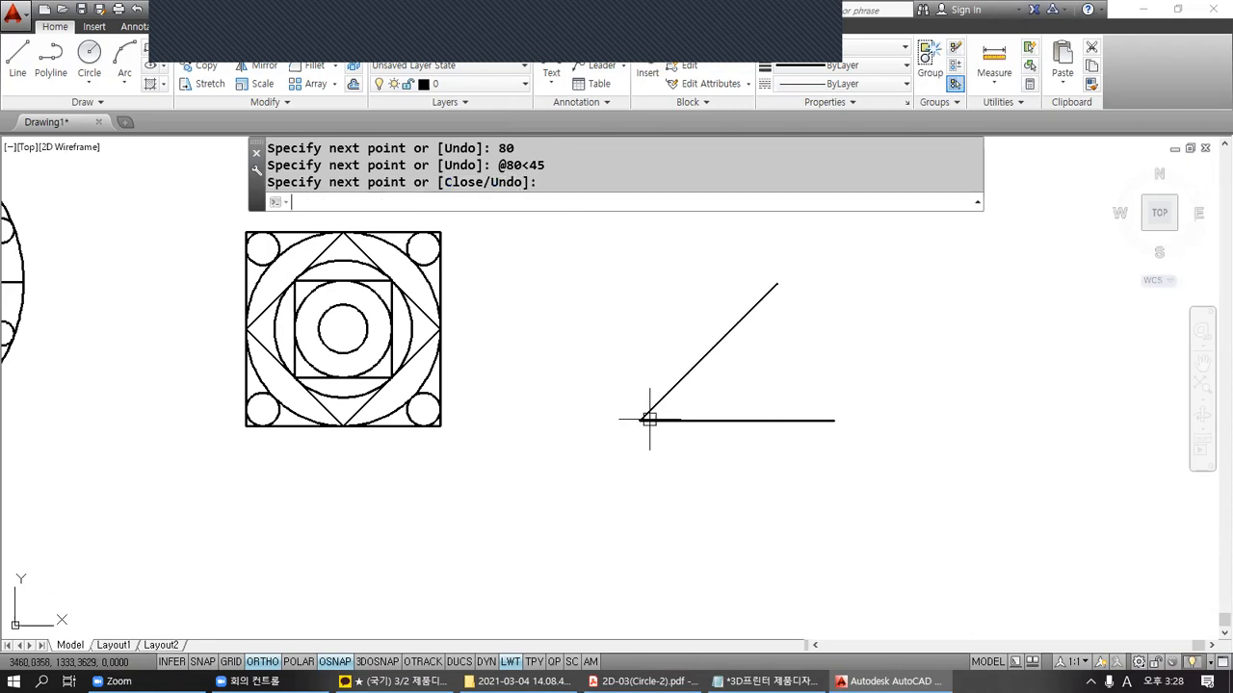
{"action": "type", "text": "DIMAL"}
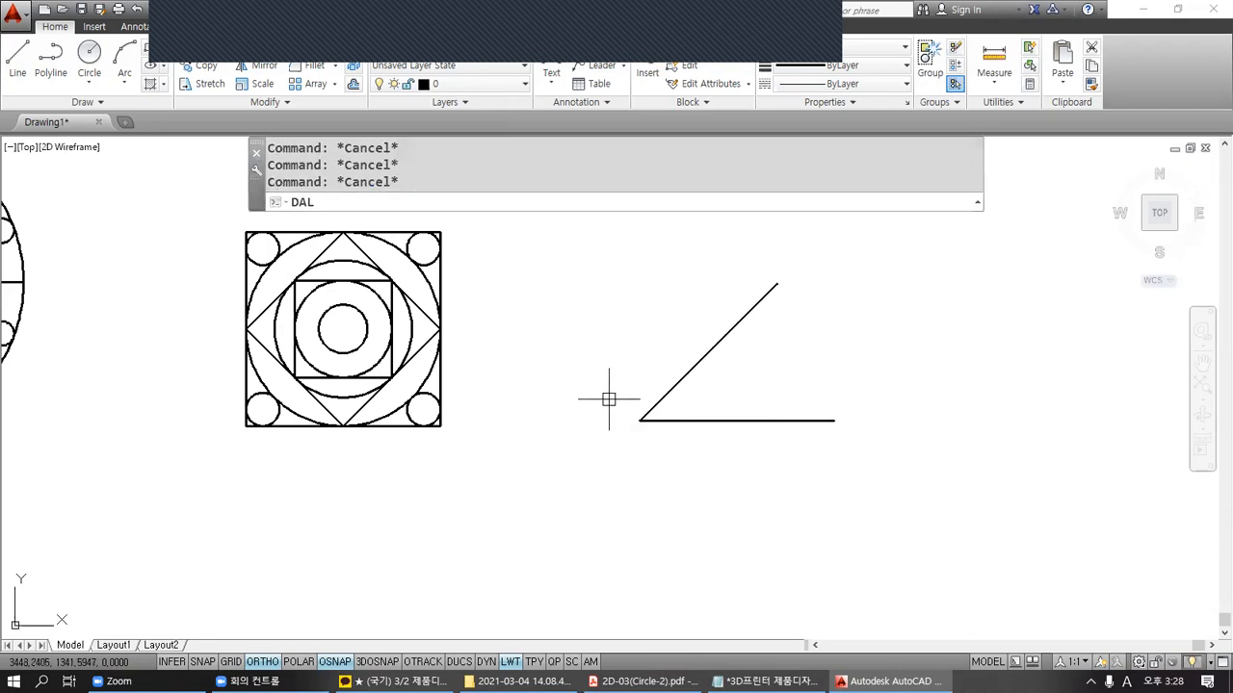
{"action": "key", "text": "Return"}
{"action": "left_click", "coordinate": [639, 420]}
{"action": "left_click", "coordinate": [776, 284]}
{"action": "key", "text": "Escape"}
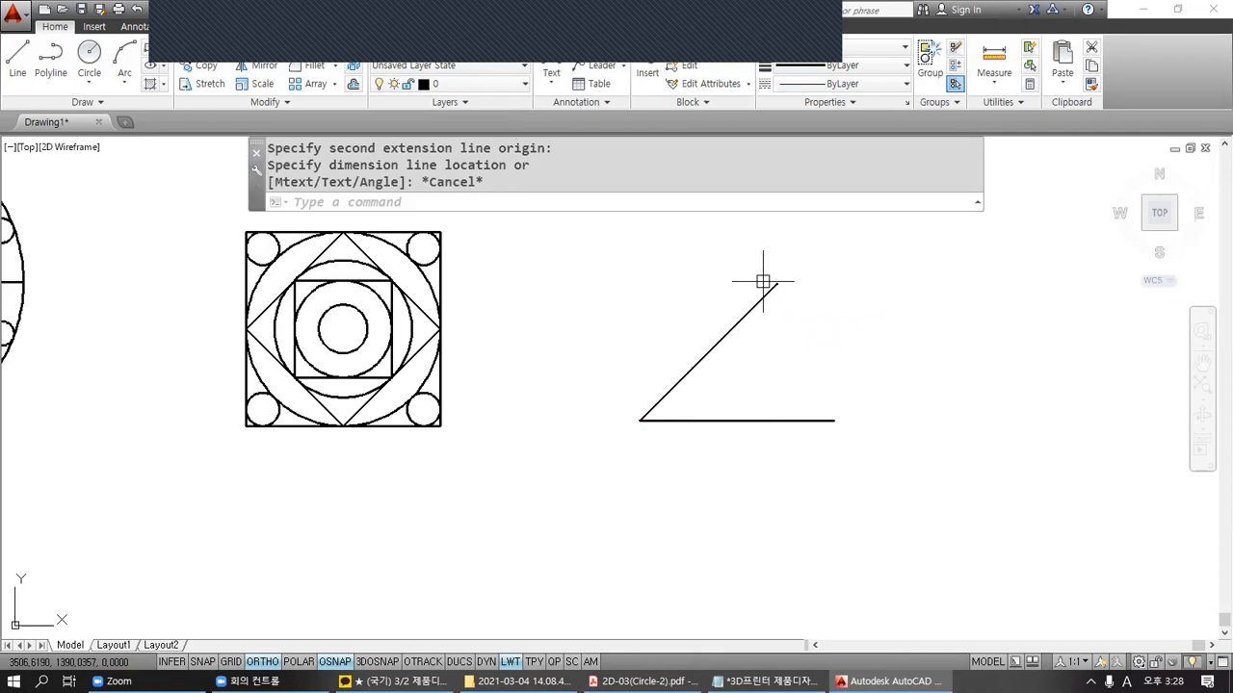
Step: Add an aligned dimension to the 45° sloped line, placed above and to its left
{"action": "key", "text": "Return"}
{"action": "left_click", "coordinate": [640, 420]}
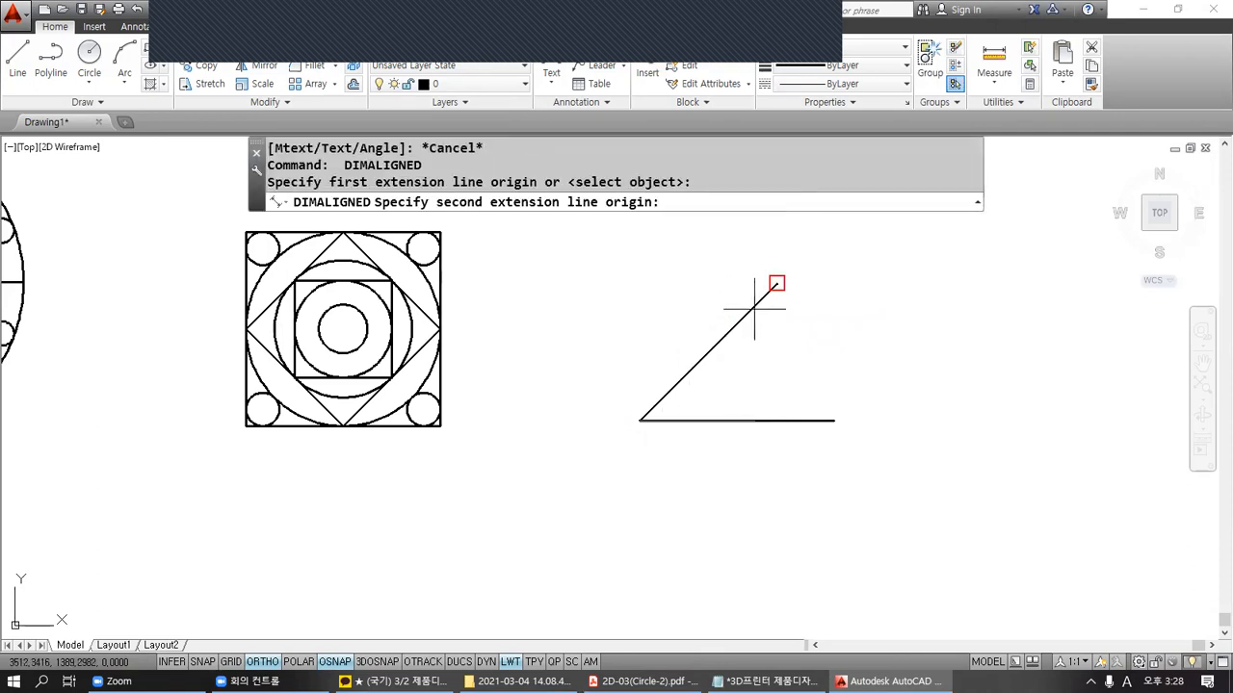
{"action": "left_click", "coordinate": [776, 283]}
{"action": "left_click", "coordinate": [711, 281]}
Step: Add an angular dimension between the sloped line and the baseline, placed beyond the line ends
{"action": "type", "text": "DAN"}
{"action": "key", "text": "Return"}
{"action": "left_click", "coordinate": [682, 378]}
{"action": "left_click", "coordinate": [680, 420]}
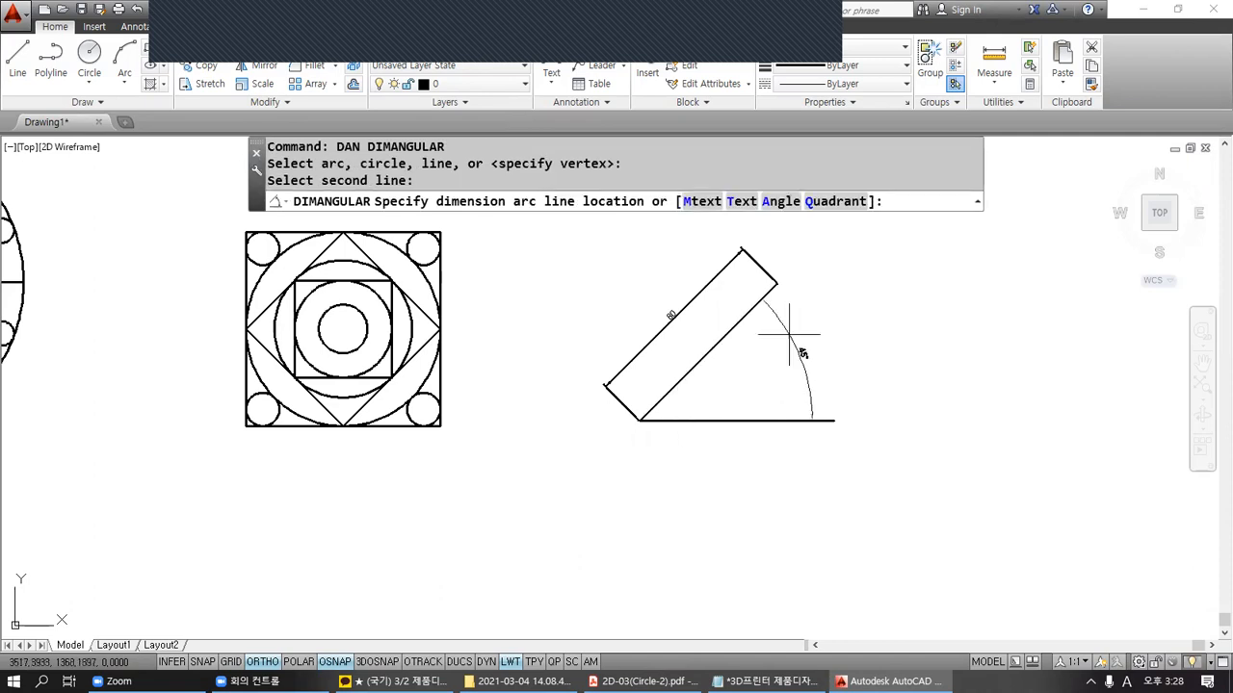
{"action": "scroll", "coordinate": [724, 351], "scroll_direction": "up", "scroll_amount": 3}
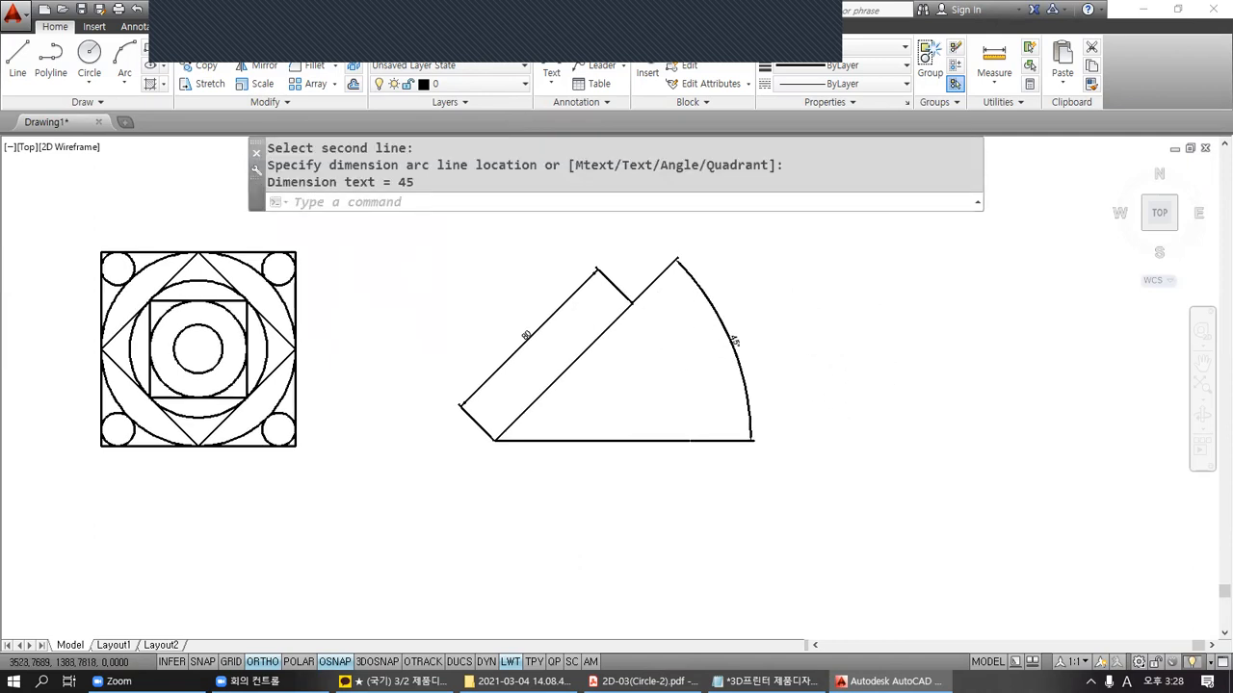
{"action": "scroll", "coordinate": [552, 407], "scroll_direction": "up", "scroll_amount": 1}
{"action": "scroll", "coordinate": [515, 393], "scroll_direction": "up", "scroll_amount": 2}
{"action": "scroll", "coordinate": [646, 413], "scroll_direction": "down", "scroll_amount": 2}
{"action": "key", "text": "Escape"}
{"action": "key", "text": "Escape"}
{"action": "key", "text": "Escape"}
{"action": "type", "text": "D"}
{"action": "key", "text": "Return"}
{"action": "key", "text": "Escape"}
{"action": "type", "text": "D"}
{"action": "key", "text": "BackSpace"}
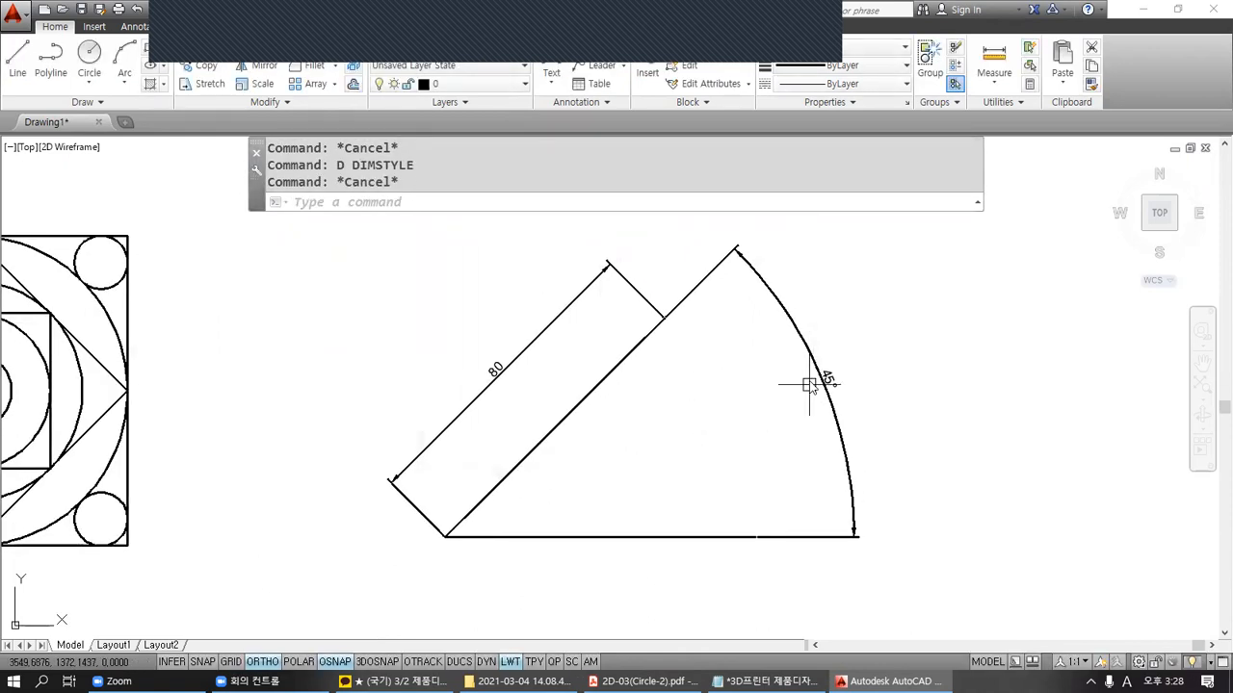
Step: Erase the angular dimension and the aligned dimension from the 45° line figure
{"action": "type", "text": "e"}
{"action": "key", "text": "Return"}
{"action": "left_click", "coordinate": [809, 384]}
{"action": "left_click", "coordinate": [568, 295]}
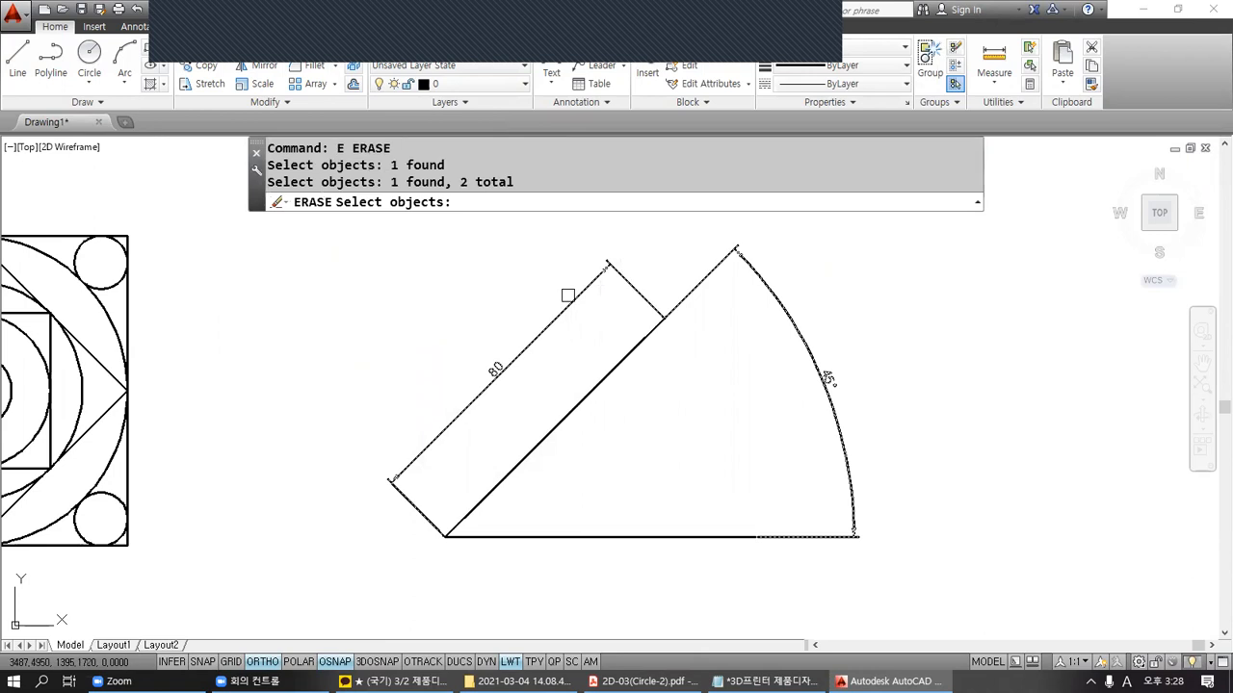
{"action": "key", "text": "Return"}
{"action": "middle_click_drag", "start_coordinate": [652, 496], "coordinate": [652, 442]}
{"action": "mouse_move", "coordinate": [505, 440]}
{"action": "left_mouse_down"}
{"action": "mouse_move", "coordinate": [537, 441]}
{"action": "mouse_move", "coordinate": [512, 410]}
{"action": "left_mouse_up"}
{"action": "mouse_move", "coordinate": [583, 372]}
{"action": "left_mouse_down"}
{"action": "mouse_move", "coordinate": [551, 433]}
{"action": "mouse_move", "coordinate": [628, 481]}
{"action": "mouse_move", "coordinate": [659, 404]}
{"action": "mouse_move", "coordinate": [570, 362]}
{"action": "mouse_move", "coordinate": [553, 420]}
{"action": "mouse_move", "coordinate": [584, 434]}
{"action": "left_mouse_up"}
{"action": "left_click_drag", "start_coordinate": [554, 395], "coordinate": [500, 475]}
{"action": "left_click_drag", "start_coordinate": [479, 407], "coordinate": [536, 443]}
{"action": "left_click_drag", "start_coordinate": [539, 450], "coordinate": [603, 478]}
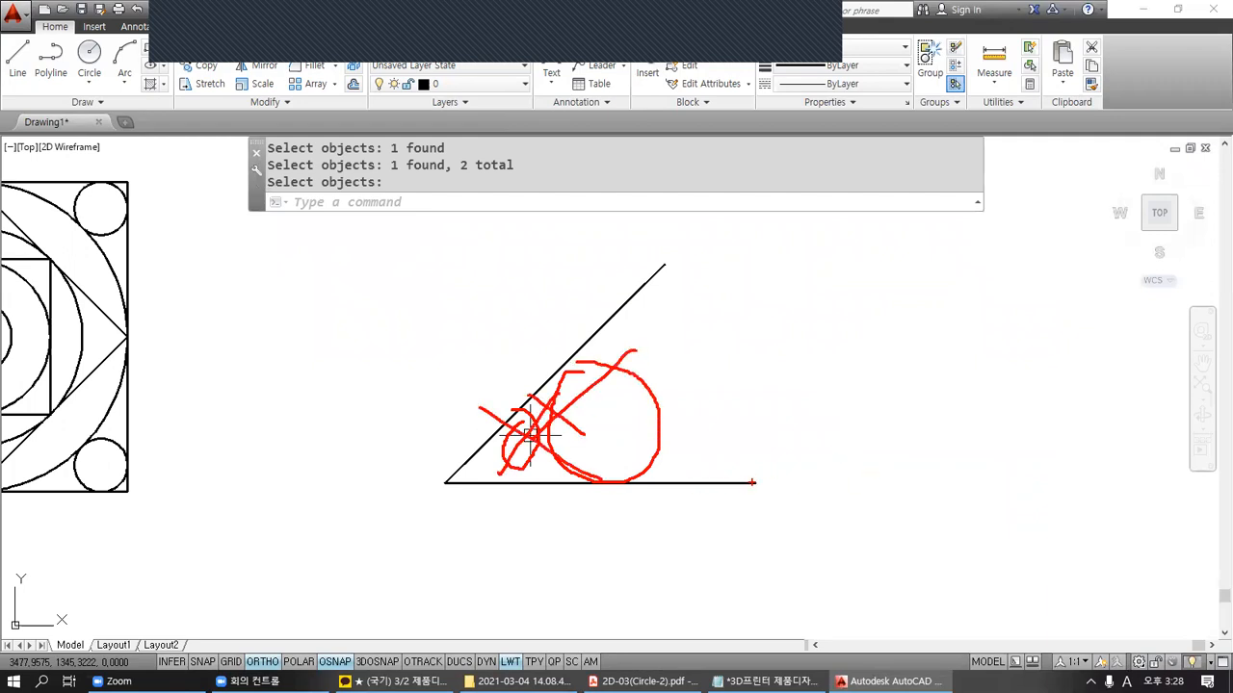
{"action": "mouse_move", "coordinate": [753, 482]}
{"action": "left_mouse_down"}
{"action": "mouse_move", "coordinate": [711, 454]}
{"action": "mouse_move", "coordinate": [738, 425]}
{"action": "mouse_move", "coordinate": [766, 447]}
{"action": "mouse_move", "coordinate": [751, 479]}
{"action": "left_mouse_up"}
{"action": "mouse_move", "coordinate": [735, 423]}
{"action": "left_mouse_down"}
{"action": "mouse_move", "coordinate": [698, 390]}
{"action": "mouse_move", "coordinate": [848, 367]}
{"action": "left_mouse_up"}
{"action": "left_click_drag", "start_coordinate": [769, 486], "coordinate": [859, 486]}
{"action": "mouse_move", "coordinate": [834, 409]}
{"action": "left_mouse_down"}
{"action": "mouse_move", "coordinate": [850, 437]}
{"action": "mouse_move", "coordinate": [826, 444]}
{"action": "mouse_move", "coordinate": [855, 445]}
{"action": "mouse_move", "coordinate": [862, 420]}
{"action": "left_mouse_up"}
{"action": "left_click_drag", "start_coordinate": [687, 431], "coordinate": [880, 432]}
{"action": "left_click_drag", "start_coordinate": [798, 440], "coordinate": [794, 480]}
{"action": "mouse_move", "coordinate": [782, 466]}
{"action": "left_mouse_down"}
{"action": "mouse_move", "coordinate": [788, 485]}
{"action": "mouse_move", "coordinate": [803, 451]}
{"action": "left_mouse_up"}
{"action": "mouse_move", "coordinate": [802, 439]}
{"action": "left_mouse_down"}
{"action": "mouse_move", "coordinate": [846, 476]}
{"action": "mouse_move", "coordinate": [872, 472]}
{"action": "left_mouse_up"}
{"action": "left_click_drag", "start_coordinate": [771, 445], "coordinate": [944, 359]}
{"action": "mouse_move", "coordinate": [932, 360]}
{"action": "left_mouse_down"}
{"action": "mouse_move", "coordinate": [938, 384]}
{"action": "mouse_move", "coordinate": [965, 352]}
{"action": "left_mouse_up"}
{"action": "mouse_move", "coordinate": [965, 352]}
{"action": "left_mouse_down"}
{"action": "mouse_move", "coordinate": [957, 377]}
{"action": "mouse_move", "coordinate": [976, 371]}
{"action": "left_mouse_up"}
{"action": "mouse_move", "coordinate": [978, 334]}
{"action": "left_mouse_down"}
{"action": "mouse_move", "coordinate": [979, 388]}
{"action": "mouse_move", "coordinate": [1019, 366]}
{"action": "mouse_move", "coordinate": [1015, 385]}
{"action": "left_mouse_up"}
{"action": "mouse_move", "coordinate": [1015, 354]}
{"action": "left_mouse_down"}
{"action": "mouse_move", "coordinate": [1017, 393]}
{"action": "mouse_move", "coordinate": [1053, 366]}
{"action": "left_mouse_up"}
{"action": "mouse_move", "coordinate": [1055, 360]}
{"action": "left_mouse_down"}
{"action": "mouse_move", "coordinate": [1079, 343]}
{"action": "mouse_move", "coordinate": [1061, 354]}
{"action": "left_mouse_up"}
{"action": "left_click_drag", "start_coordinate": [949, 420], "coordinate": [1082, 387]}
{"action": "mouse_move", "coordinate": [975, 453]}
{"action": "left_mouse_down"}
{"action": "mouse_move", "coordinate": [976, 468]}
{"action": "mouse_move", "coordinate": [1011, 456]}
{"action": "left_mouse_up"}
{"action": "mouse_move", "coordinate": [1014, 441]}
{"action": "left_mouse_down"}
{"action": "mouse_move", "coordinate": [1014, 498]}
{"action": "mouse_move", "coordinate": [1021, 448]}
{"action": "left_mouse_up"}
{"action": "key", "text": "Escape"}
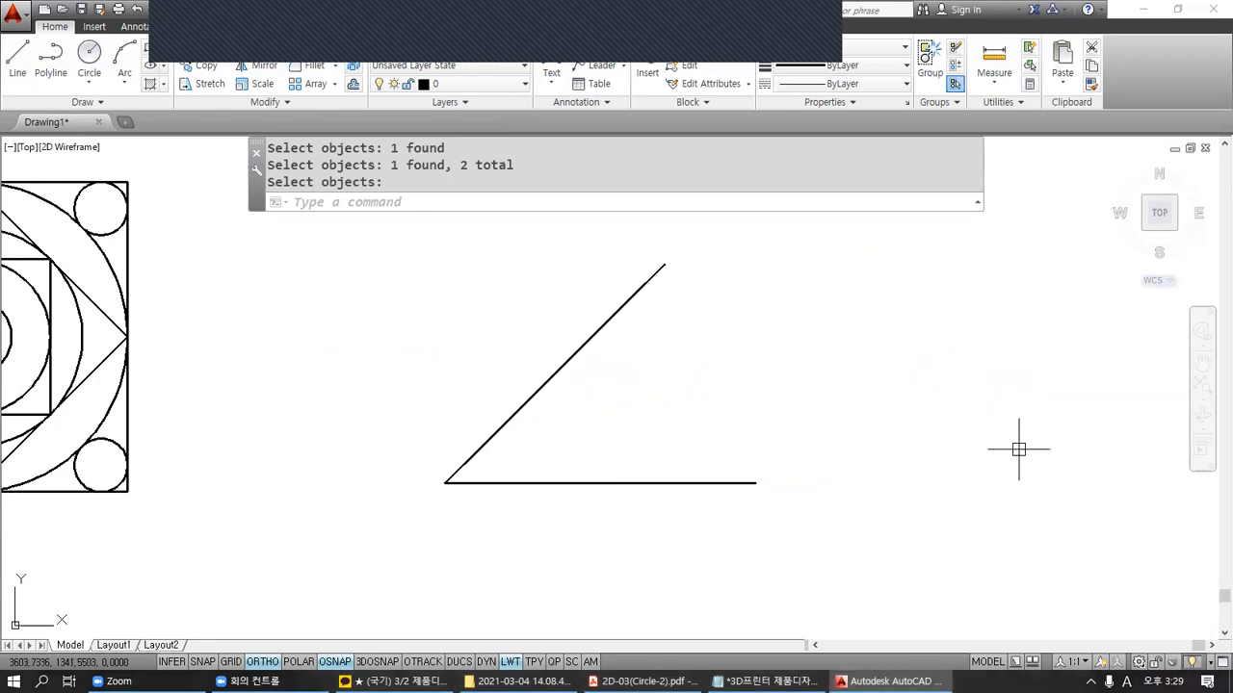
Step: Start a two-point circle with its first diameter end at the baseline's right endpoint
{"action": "type", "text": "c"}
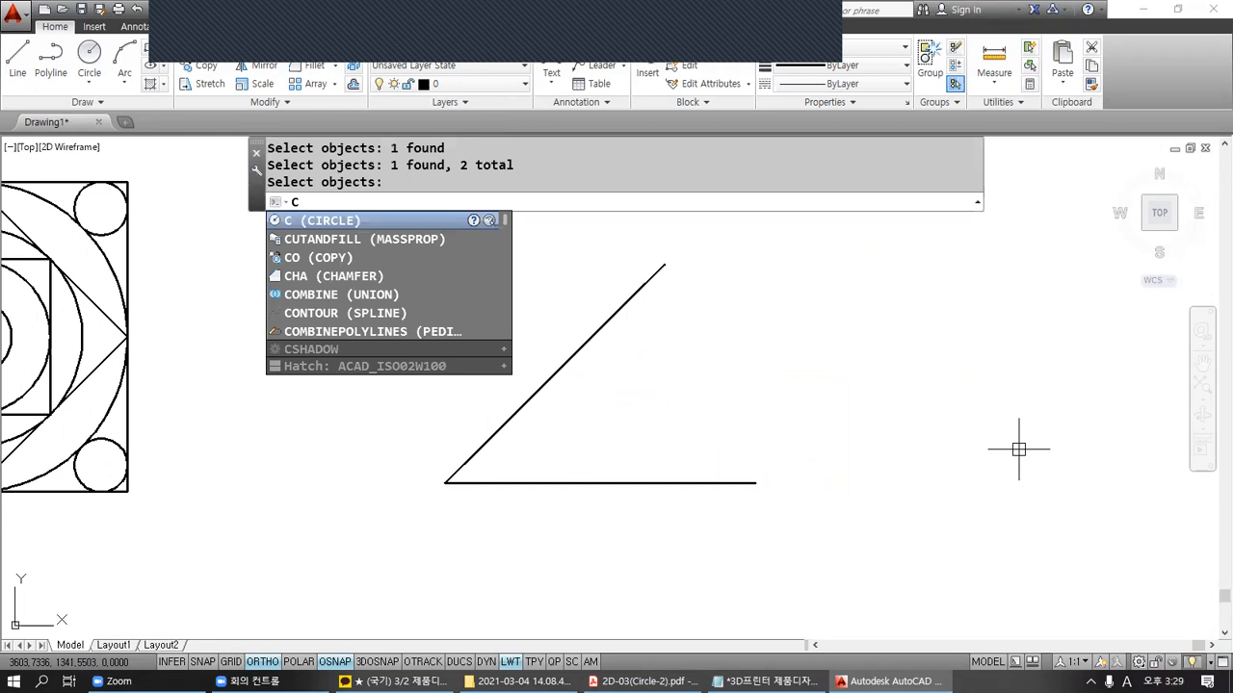
{"action": "key", "text": "Return"}
{"action": "type", "text": "2P"}
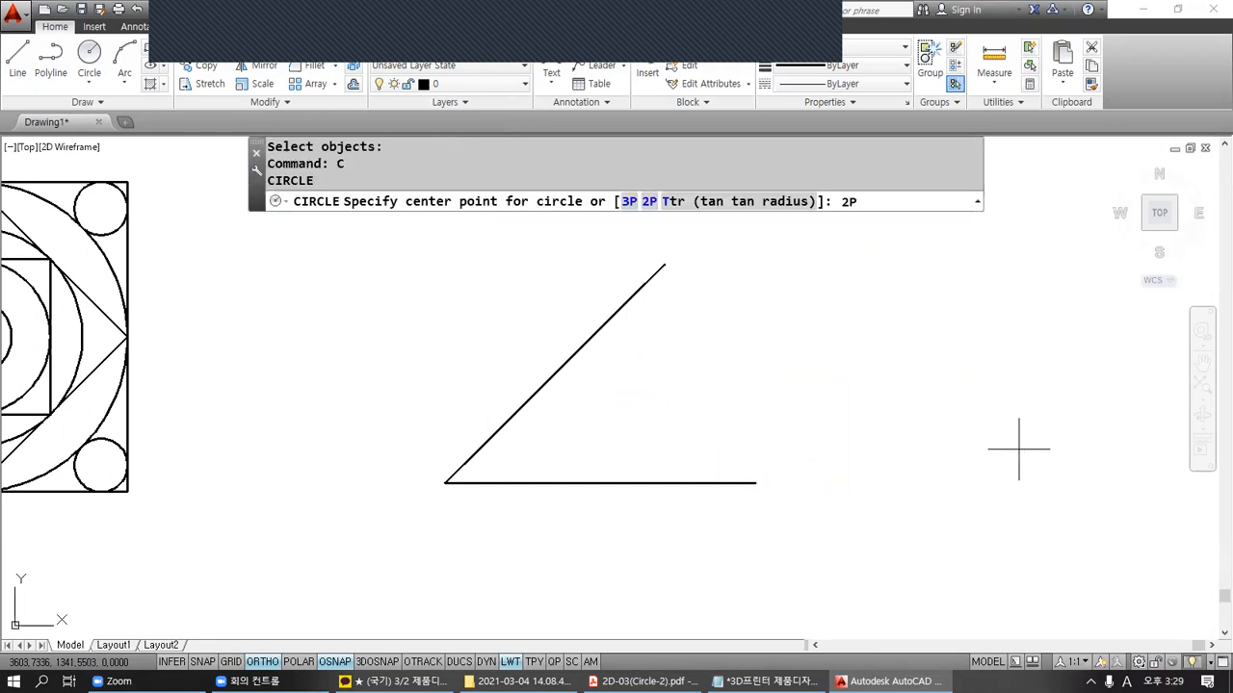
{"action": "key", "text": "Return"}
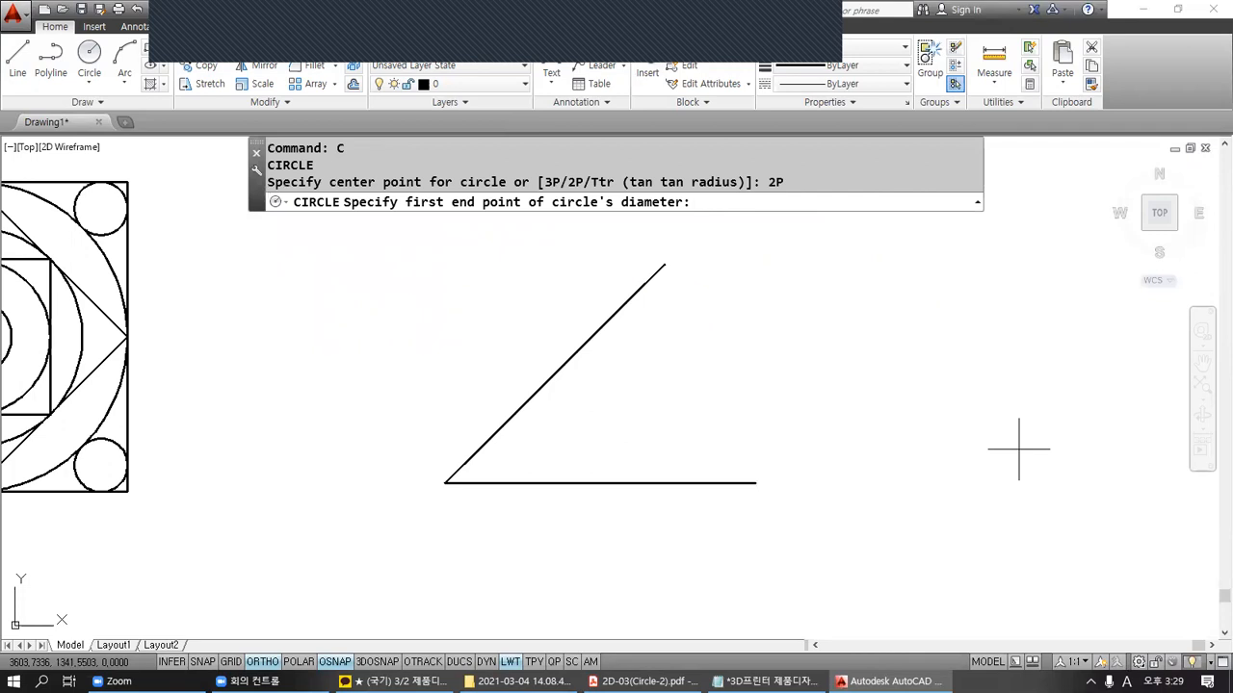
{"action": "left_click", "coordinate": [755, 482]}
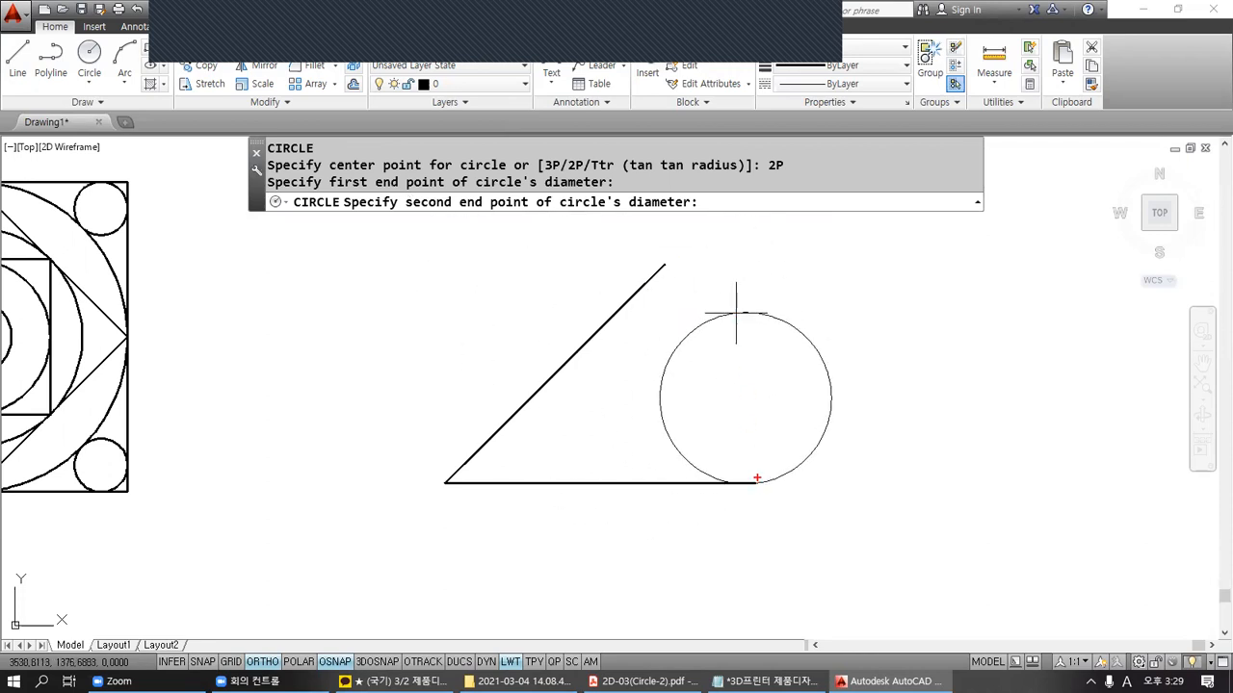
{"action": "mouse_move", "coordinate": [751, 484]}
{"action": "left_mouse_down"}
{"action": "mouse_move", "coordinate": [751, 400]}
{"action": "mouse_move", "coordinate": [774, 443]}
{"action": "left_mouse_up"}
{"action": "left_click_drag", "start_coordinate": [782, 419], "coordinate": [781, 444]}
{"action": "mouse_move", "coordinate": [771, 185]}
{"action": "left_mouse_down"}
{"action": "mouse_move", "coordinate": [756, 193]}
{"action": "mouse_move", "coordinate": [769, 218]}
{"action": "mouse_move", "coordinate": [739, 203]}
{"action": "mouse_move", "coordinate": [777, 188]}
{"action": "mouse_move", "coordinate": [768, 179]}
{"action": "left_mouse_up"}
{"action": "mouse_move", "coordinate": [805, 189]}
{"action": "left_mouse_down"}
{"action": "mouse_move", "coordinate": [828, 236]}
{"action": "mouse_move", "coordinate": [867, 214]}
{"action": "left_mouse_up"}
{"action": "mouse_move", "coordinate": [877, 198]}
{"action": "left_mouse_down"}
{"action": "mouse_move", "coordinate": [872, 219]}
{"action": "mouse_move", "coordinate": [886, 202]}
{"action": "left_mouse_up"}
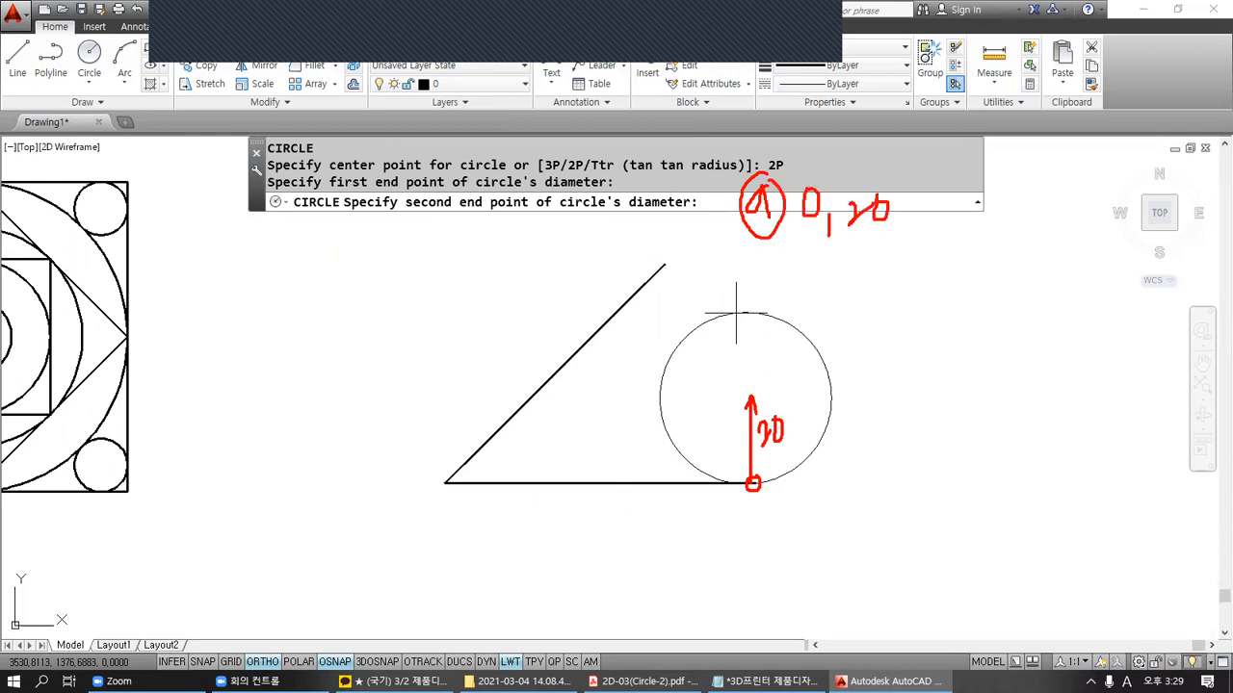
{"action": "key", "text": "Escape"}
Step: Complete the two-point circle with its second diameter end at @0,20
{"action": "type", "text": "@0"}
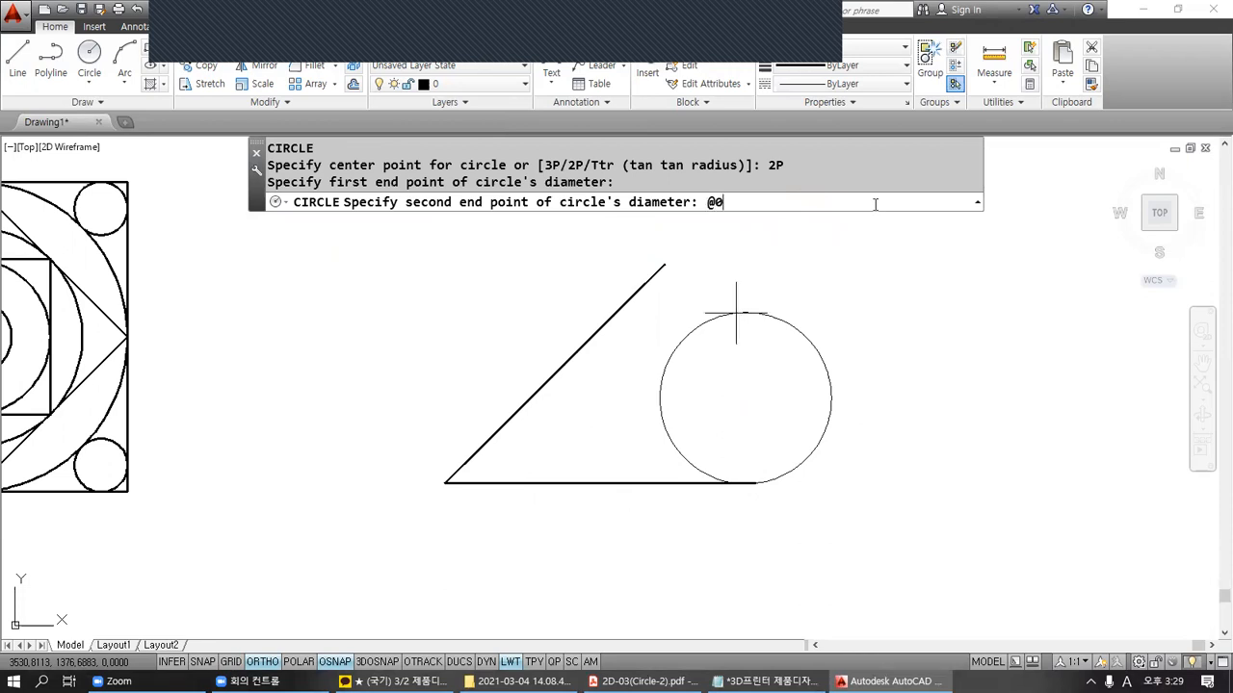
{"action": "type", "text": ",20"}
{"action": "key", "text": "Return"}
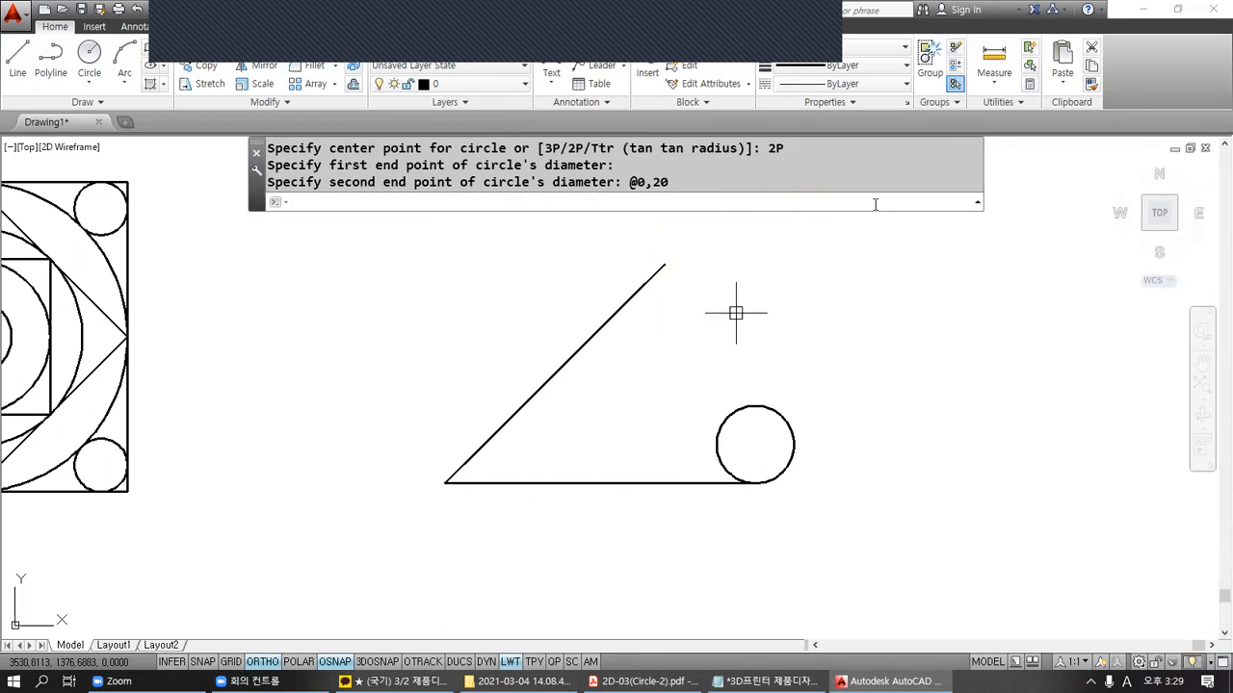
Step: Draw a second two-point circle from the top quadrant of the first one to @0,20 and end the command
{"action": "key", "text": "Return"}
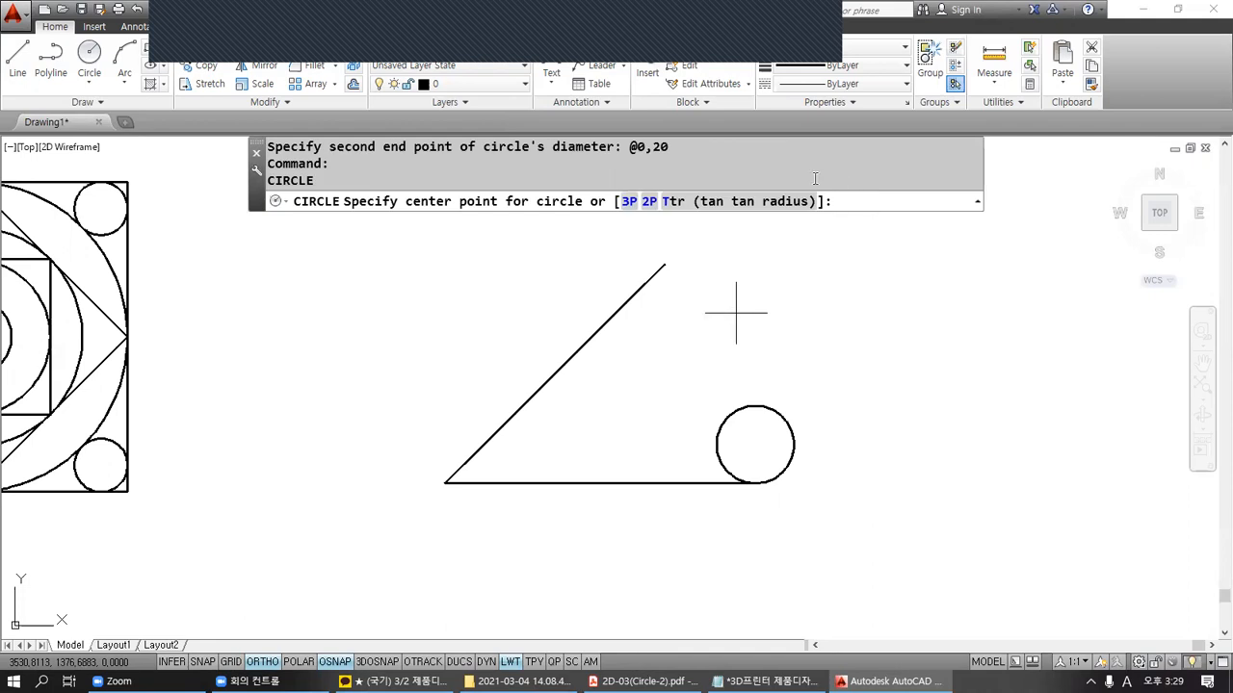
{"action": "left_click", "coordinate": [649, 201]}
{"action": "middle_click_drag", "start_coordinate": [885, 313], "coordinate": [849, 307]}
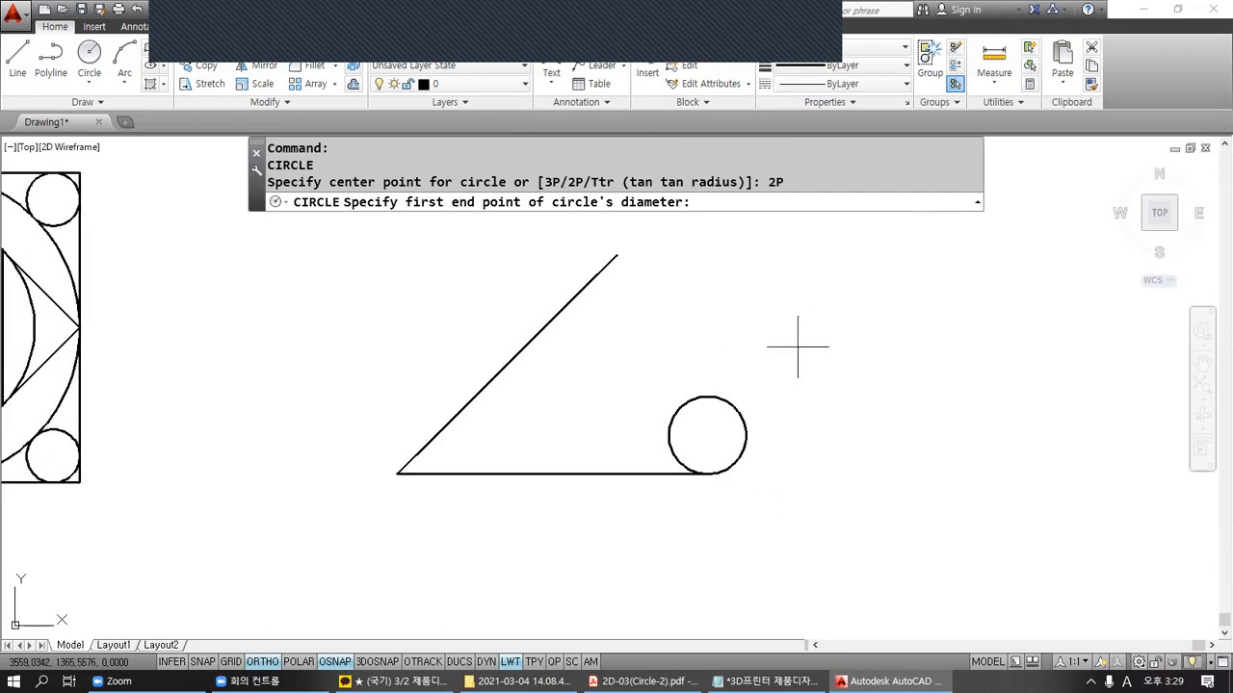
{"action": "scroll", "coordinate": [797, 348], "scroll_direction": "up", "scroll_amount": 2}
{"action": "middle_click_drag", "start_coordinate": [637, 353], "coordinate": [721, 333]}
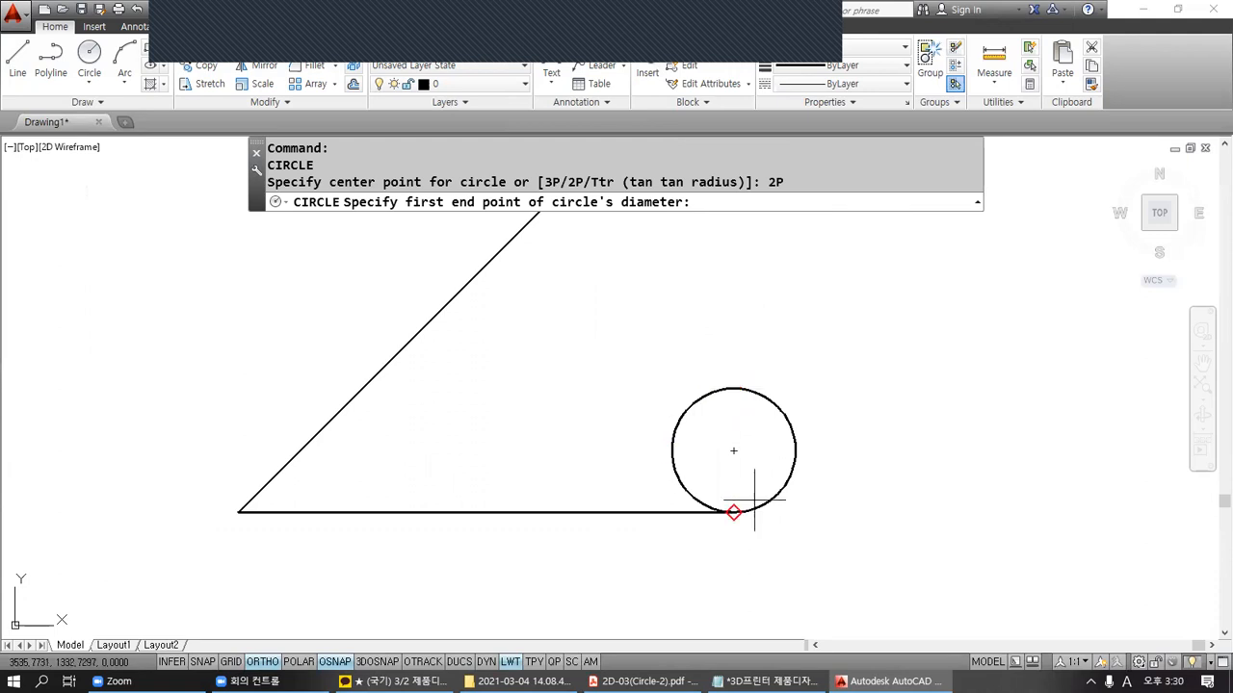
{"action": "left_click", "coordinate": [734, 389]}
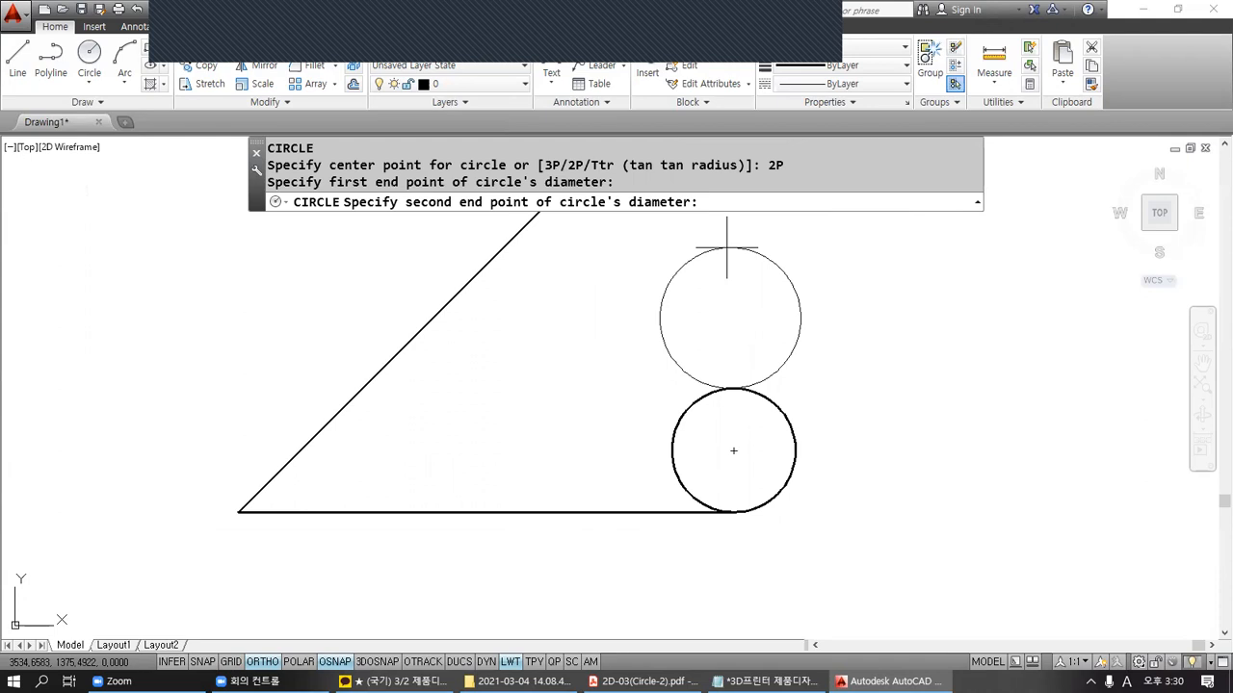
{"action": "type", "text": "@0"}
{"action": "key", "text": "BackSpace"}
{"action": "type", "text": "20"}
{"action": "key", "text": "Return"}
{"action": "key", "text": "Escape"}
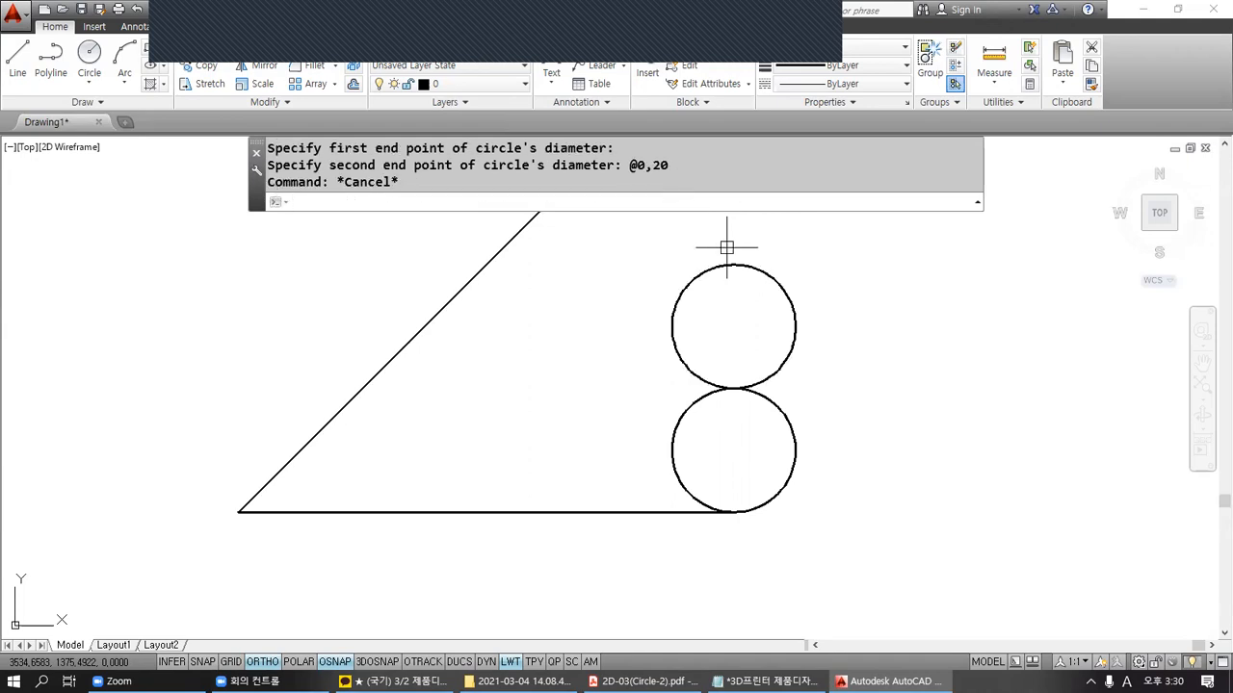
{"action": "key", "text": "Escape"}
{"action": "key", "text": "Escape"}
Step: Add a vertical linear dimension over the full height of the two stacked circles, placed to their right
{"action": "type", "text": "DLI"}
{"action": "key", "text": "Return"}
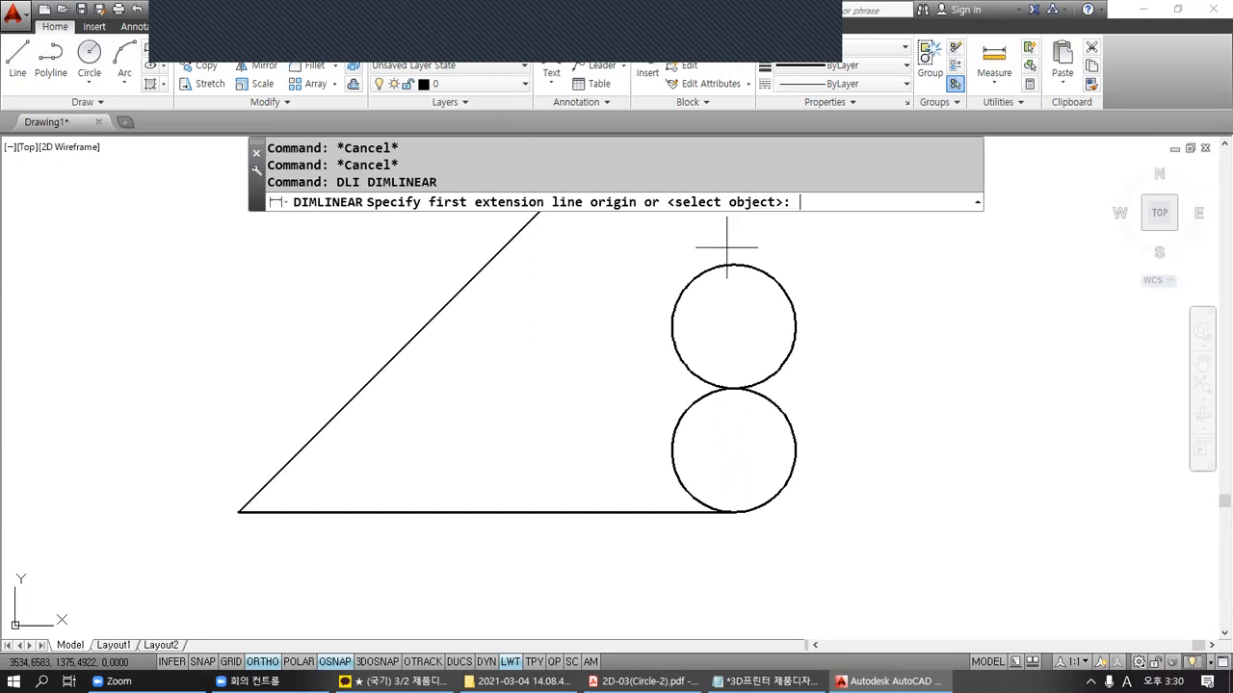
{"action": "left_click", "coordinate": [734, 512]}
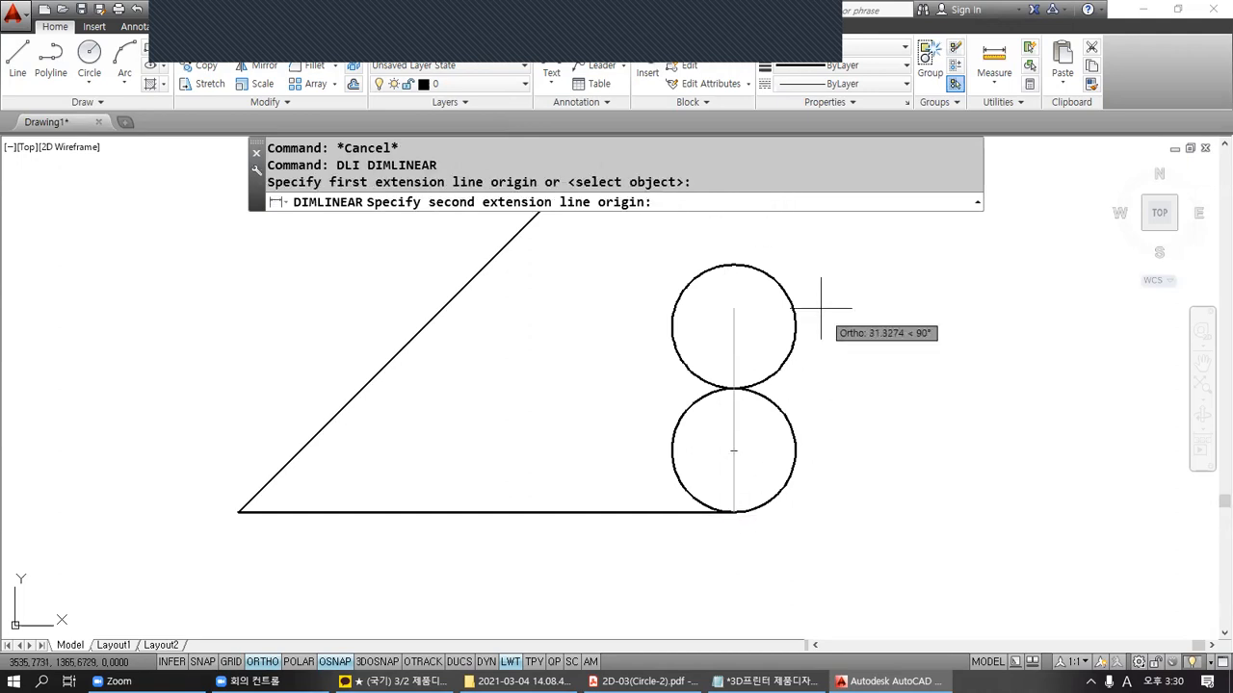
{"action": "left_click", "coordinate": [734, 264]}
{"action": "left_click", "coordinate": [861, 343]}
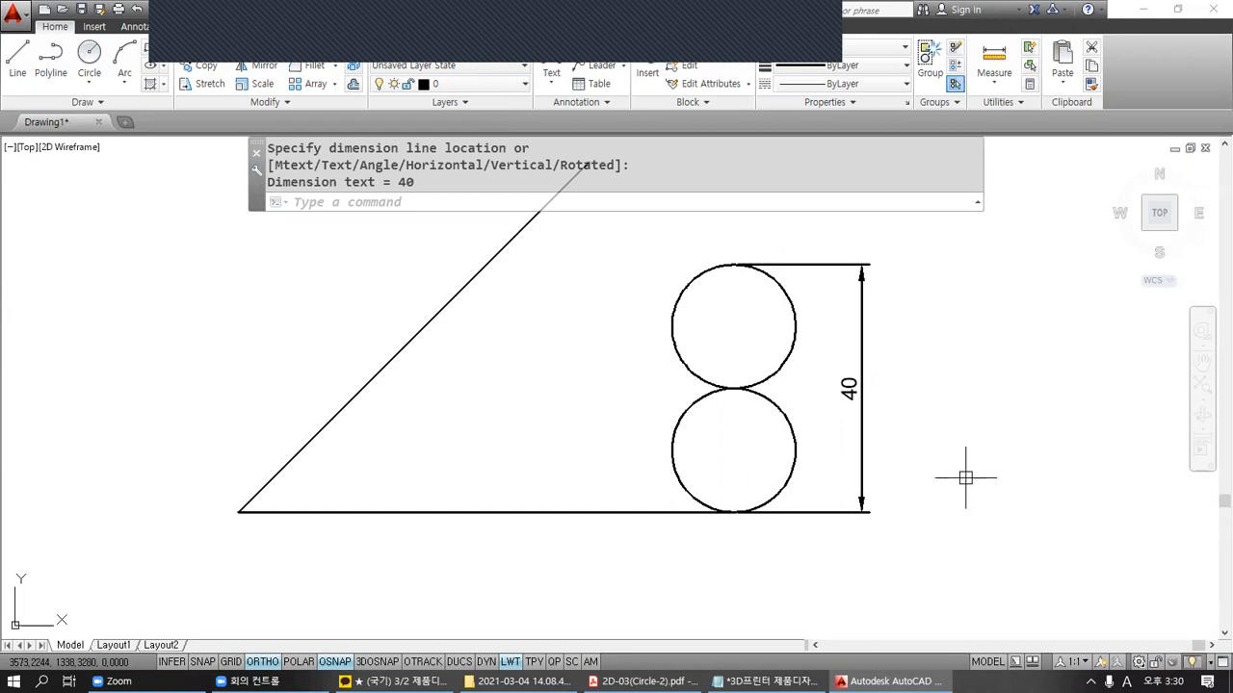
Step: Switch to the 2D-03(Circle-2) PDF and examine the tangent circles between the 45° lines up close
{"action": "middle_click_drag", "start_coordinate": [949, 459], "coordinate": [721, 479]}
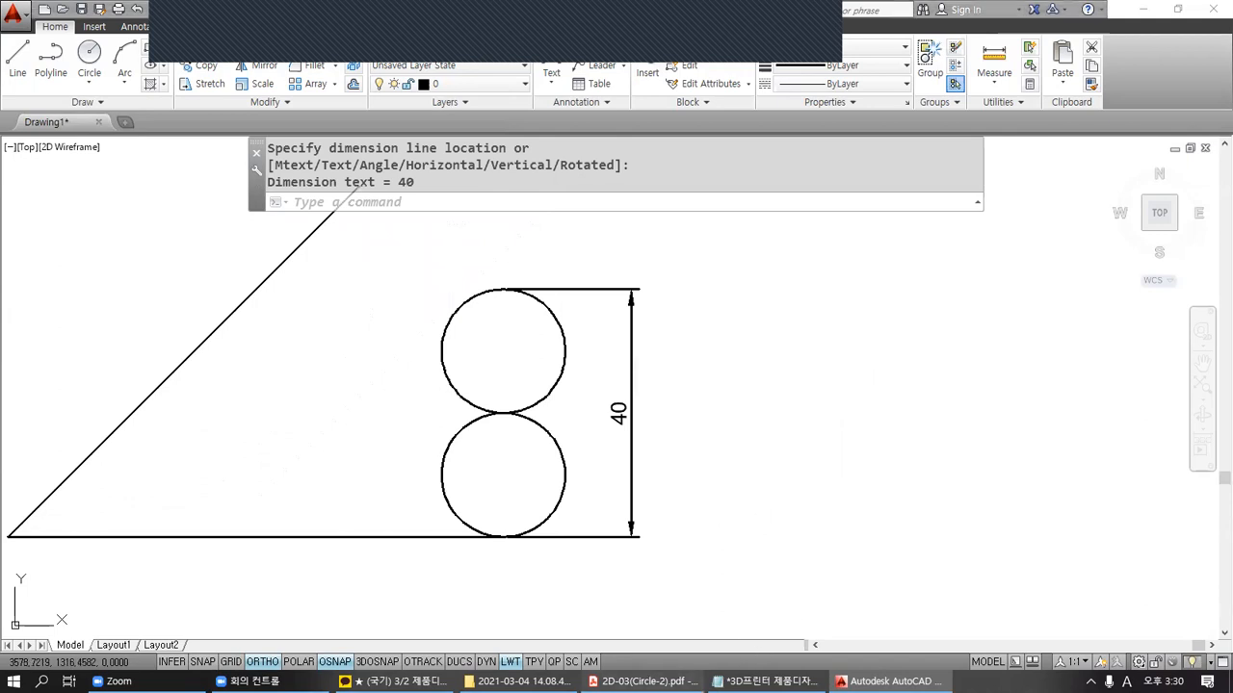
{"action": "left_click", "coordinate": [640, 681]}
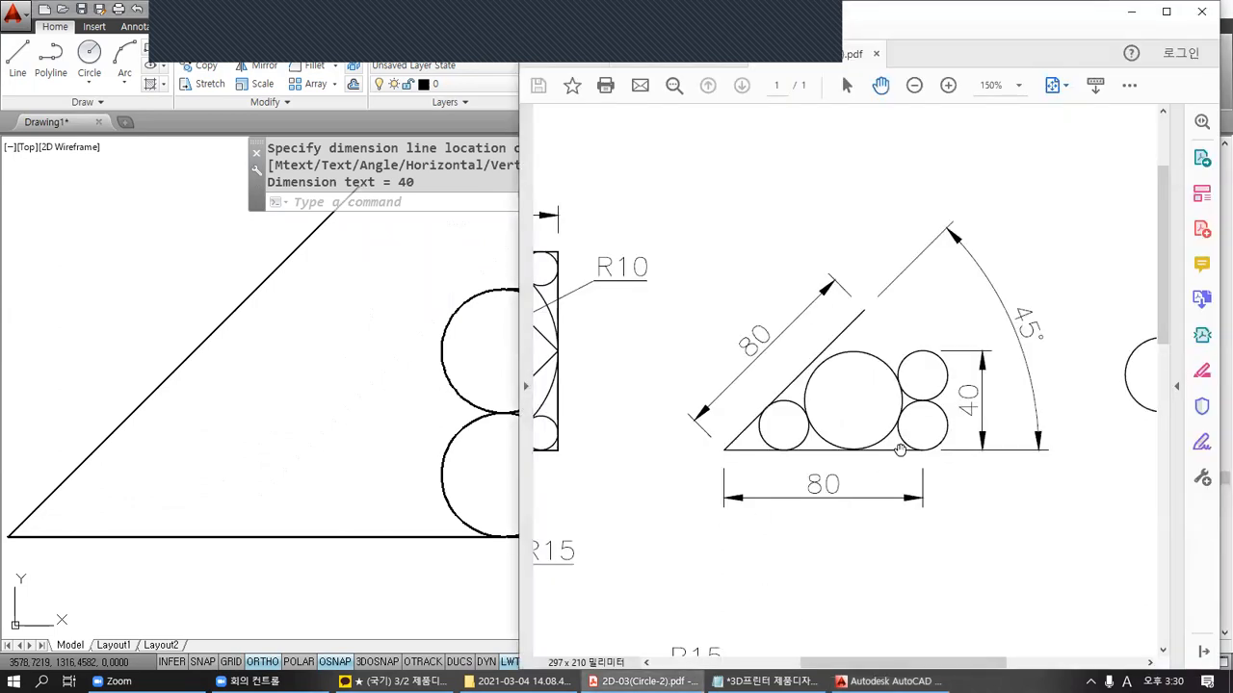
{"action": "scroll", "coordinate": [899, 449], "scroll_direction": "up", "scroll_amount": 2, "text": "ctrl"}
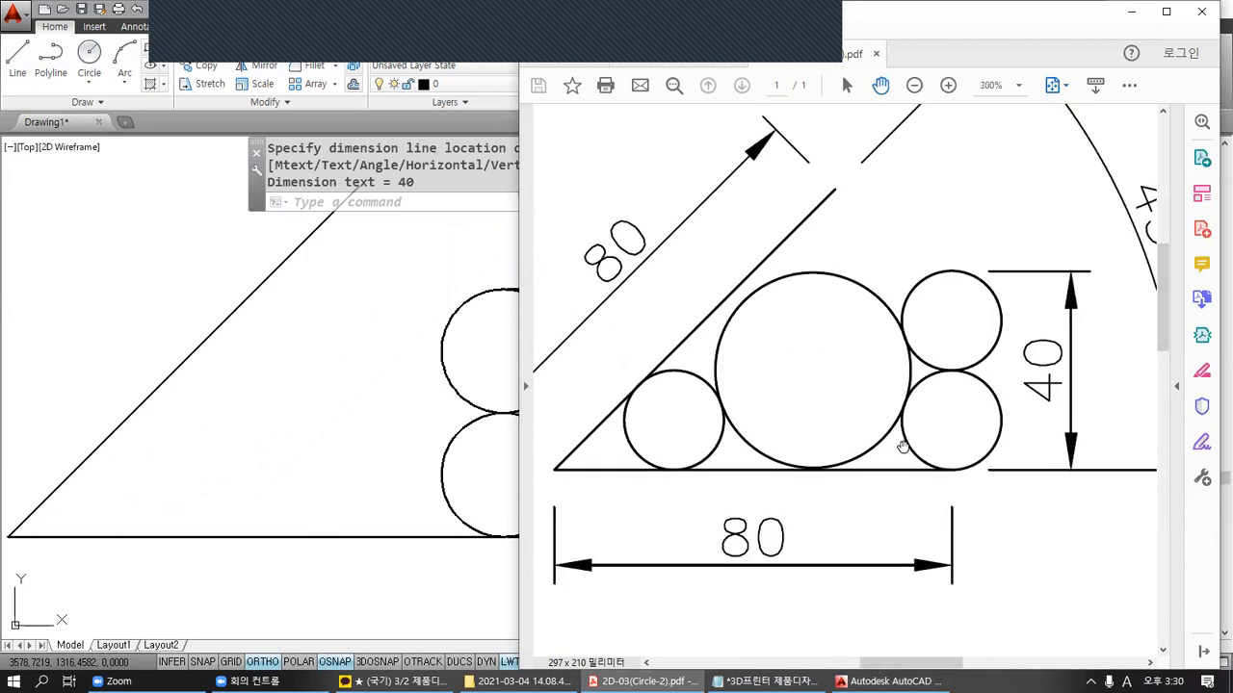
{"action": "mouse_move", "coordinate": [887, 324]}
{"action": "left_mouse_down"}
{"action": "mouse_move", "coordinate": [899, 349]}
{"action": "mouse_move", "coordinate": [909, 327]}
{"action": "left_mouse_up"}
{"action": "left_click_drag", "start_coordinate": [915, 399], "coordinate": [904, 415]}
{"action": "mouse_move", "coordinate": [800, 477]}
{"action": "left_mouse_down"}
{"action": "mouse_move", "coordinate": [824, 475]}
{"action": "mouse_move", "coordinate": [817, 454]}
{"action": "left_mouse_up"}
{"action": "left_click_drag", "start_coordinate": [803, 349], "coordinate": [803, 364]}
{"action": "mouse_move", "coordinate": [800, 371]}
{"action": "left_mouse_down"}
{"action": "mouse_move", "coordinate": [820, 379]}
{"action": "mouse_move", "coordinate": [818, 364]}
{"action": "left_mouse_up"}
{"action": "left_click_drag", "start_coordinate": [789, 405], "coordinate": [823, 398]}
{"action": "mouse_move", "coordinate": [811, 401]}
{"action": "left_mouse_down"}
{"action": "mouse_move", "coordinate": [806, 419]}
{"action": "mouse_move", "coordinate": [846, 395]}
{"action": "left_mouse_up"}
{"action": "left_click_drag", "start_coordinate": [840, 397], "coordinate": [836, 417]}
{"action": "mouse_move", "coordinate": [844, 398]}
{"action": "left_mouse_down"}
{"action": "mouse_move", "coordinate": [865, 389]}
{"action": "mouse_move", "coordinate": [852, 424]}
{"action": "left_mouse_up"}
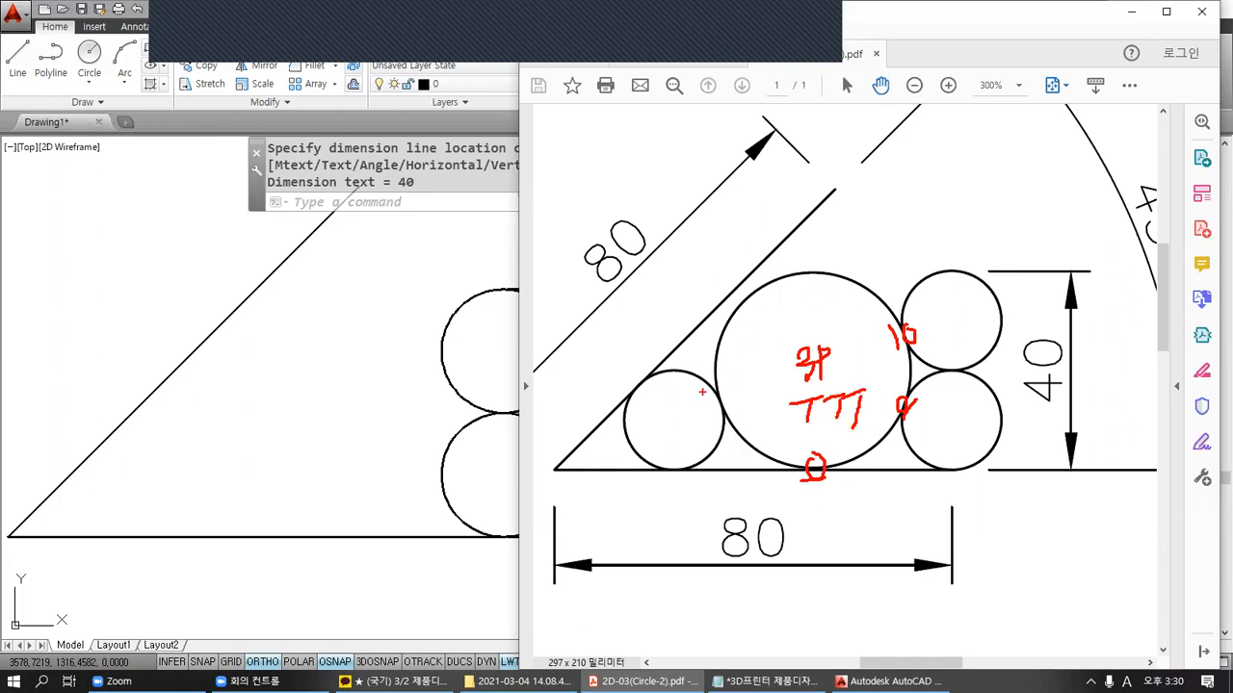
{"action": "left_click_drag", "start_coordinate": [722, 397], "coordinate": [714, 402]}
{"action": "left_click_drag", "start_coordinate": [662, 476], "coordinate": [681, 474]}
{"action": "mouse_move", "coordinate": [628, 386]}
{"action": "left_mouse_down"}
{"action": "mouse_move", "coordinate": [647, 365]}
{"action": "mouse_move", "coordinate": [636, 389]}
{"action": "mouse_move", "coordinate": [647, 376]}
{"action": "left_mouse_up"}
{"action": "mouse_move", "coordinate": [645, 418]}
{"action": "left_mouse_down"}
{"action": "mouse_move", "coordinate": [643, 436]}
{"action": "mouse_move", "coordinate": [660, 427]}
{"action": "left_mouse_up"}
{"action": "mouse_move", "coordinate": [667, 414]}
{"action": "left_mouse_down"}
{"action": "mouse_move", "coordinate": [667, 434]}
{"action": "mouse_move", "coordinate": [711, 429]}
{"action": "left_mouse_up"}
{"action": "mouse_move", "coordinate": [704, 435]}
{"action": "left_mouse_down"}
{"action": "mouse_move", "coordinate": [703, 454]}
{"action": "mouse_move", "coordinate": [732, 430]}
{"action": "left_mouse_up"}
{"action": "mouse_move", "coordinate": [729, 434]}
{"action": "left_mouse_down"}
{"action": "mouse_move", "coordinate": [727, 453]}
{"action": "mouse_move", "coordinate": [751, 428]}
{"action": "left_mouse_up"}
{"action": "left_click_drag", "start_coordinate": [746, 431], "coordinate": [745, 457]}
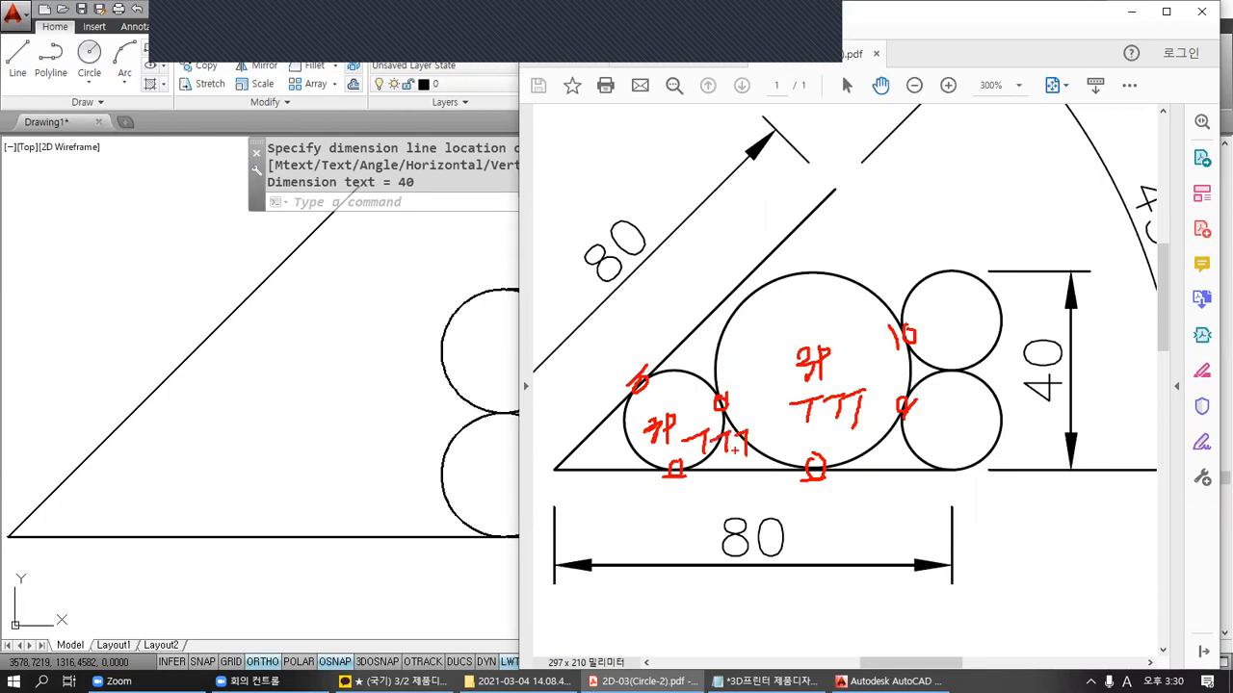
{"action": "key", "text": "Escape"}
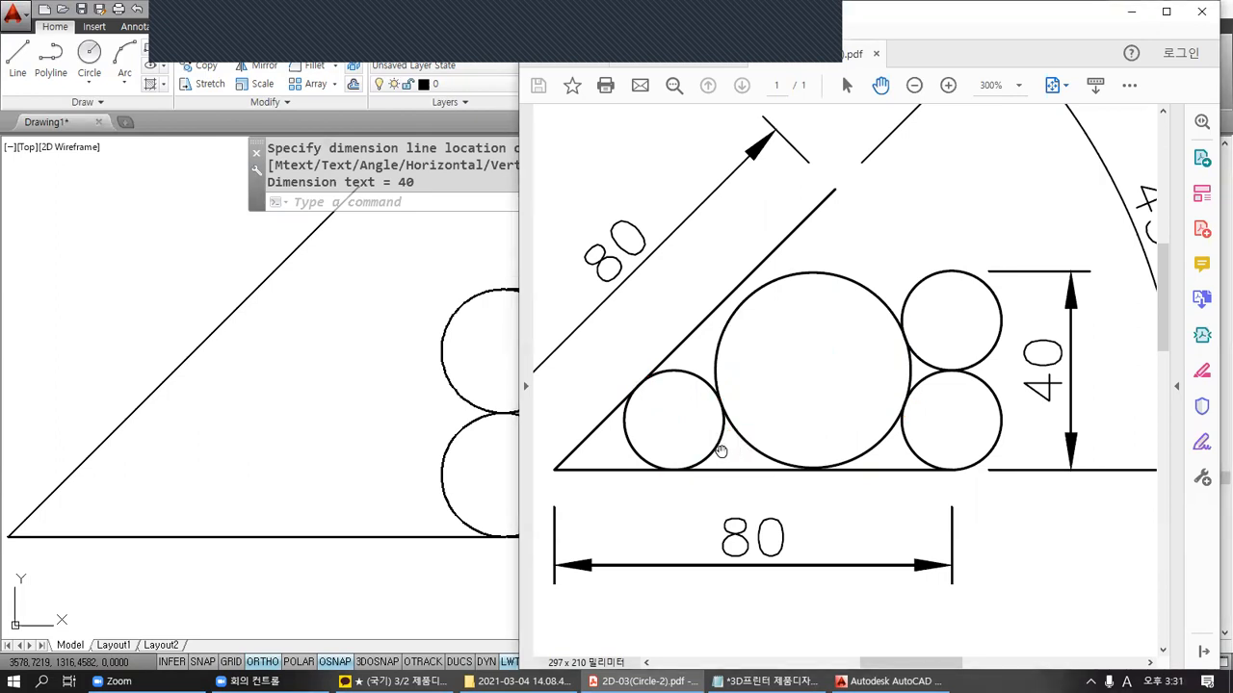
Step: Switch back to AutoCAD and draw a three-point circle tangent to the upper small circle, the lower small circle and the baseline
{"action": "left_click", "coordinate": [353, 413]}
{"action": "middle_click_drag", "start_coordinate": [402, 418], "coordinate": [710, 422]}
{"action": "key", "text": "Escape"}
{"action": "key", "text": "Escape"}
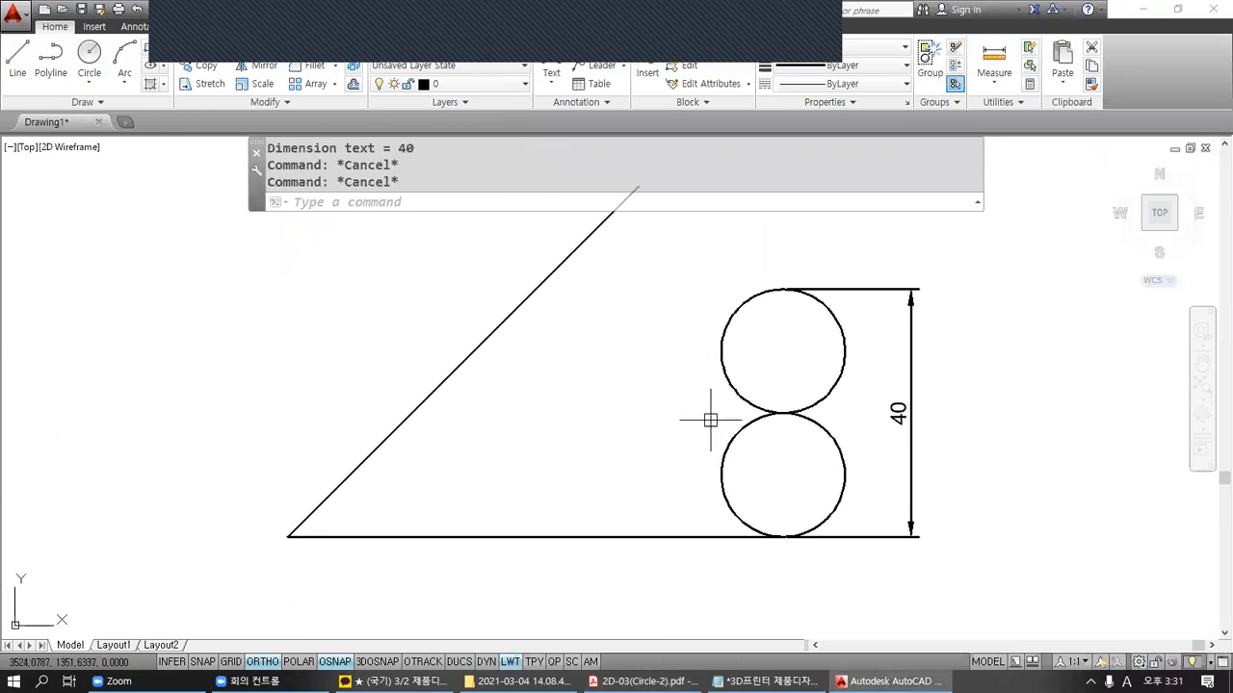
{"action": "type", "text": "c"}
{"action": "key", "text": "Return"}
{"action": "type", "text": "3p"}
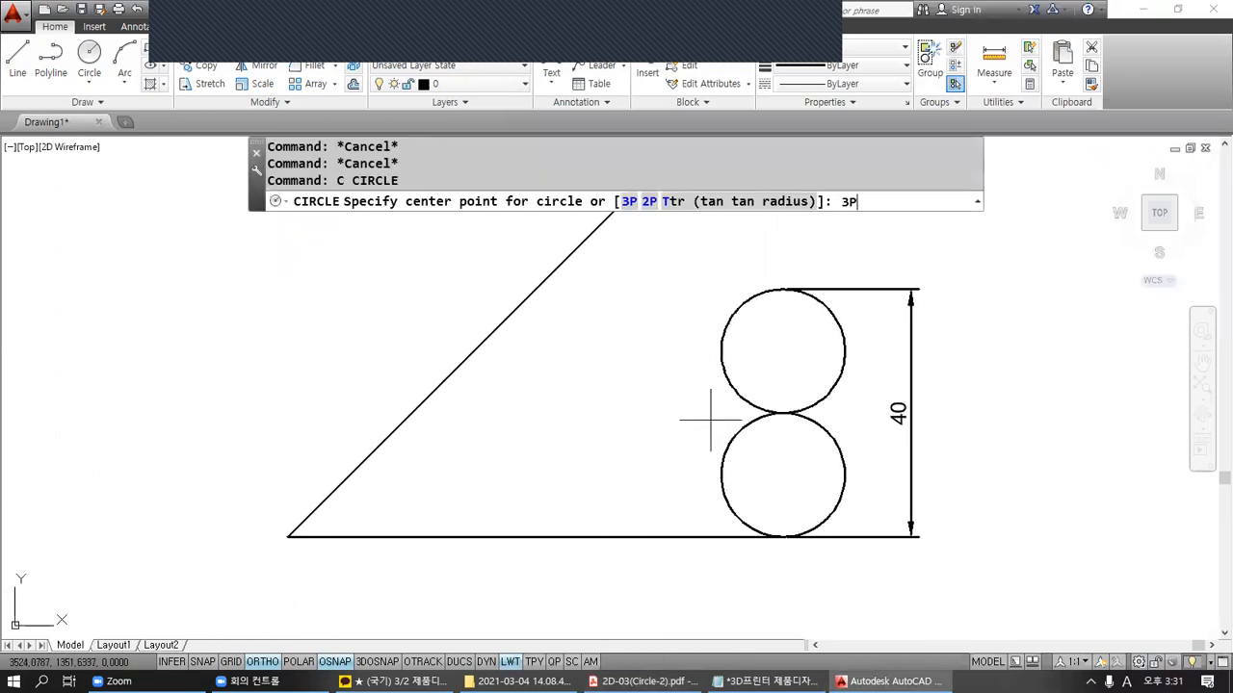
{"action": "key", "text": "Return"}
{"action": "type", "text": "tan"}
{"action": "key", "text": "Return"}
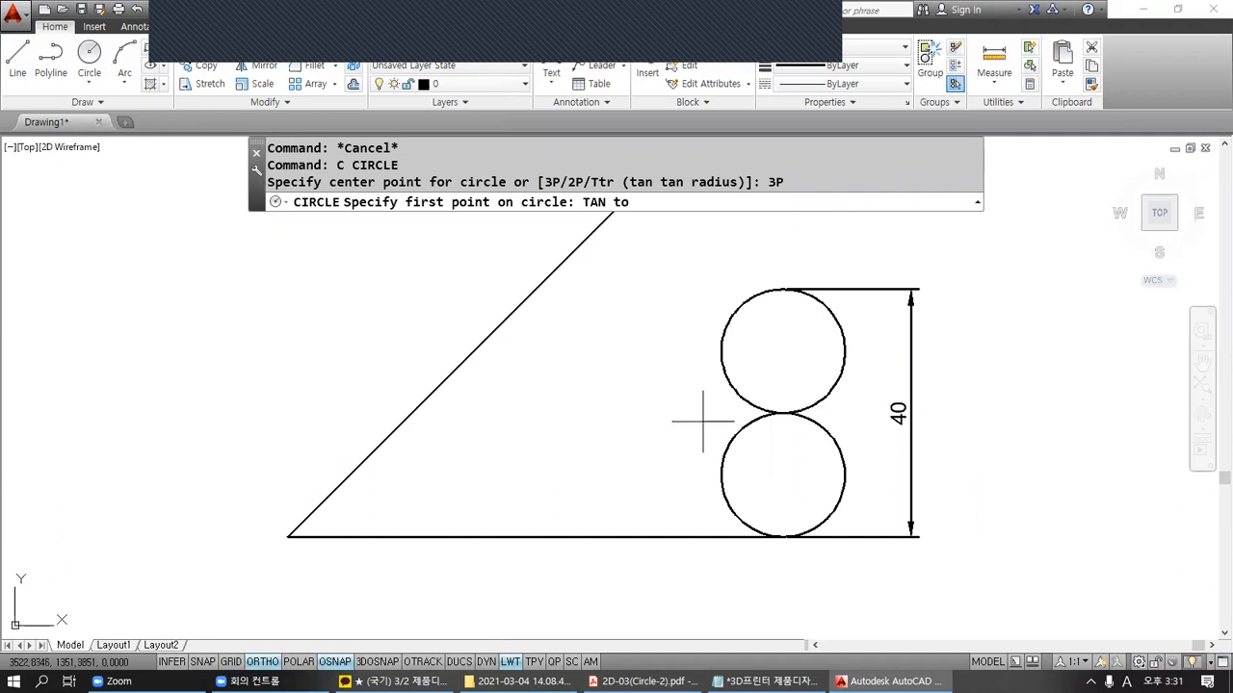
{"action": "left_click", "coordinate": [721, 344]}
{"action": "type", "text": "TAN"}
{"action": "key", "text": "Return"}
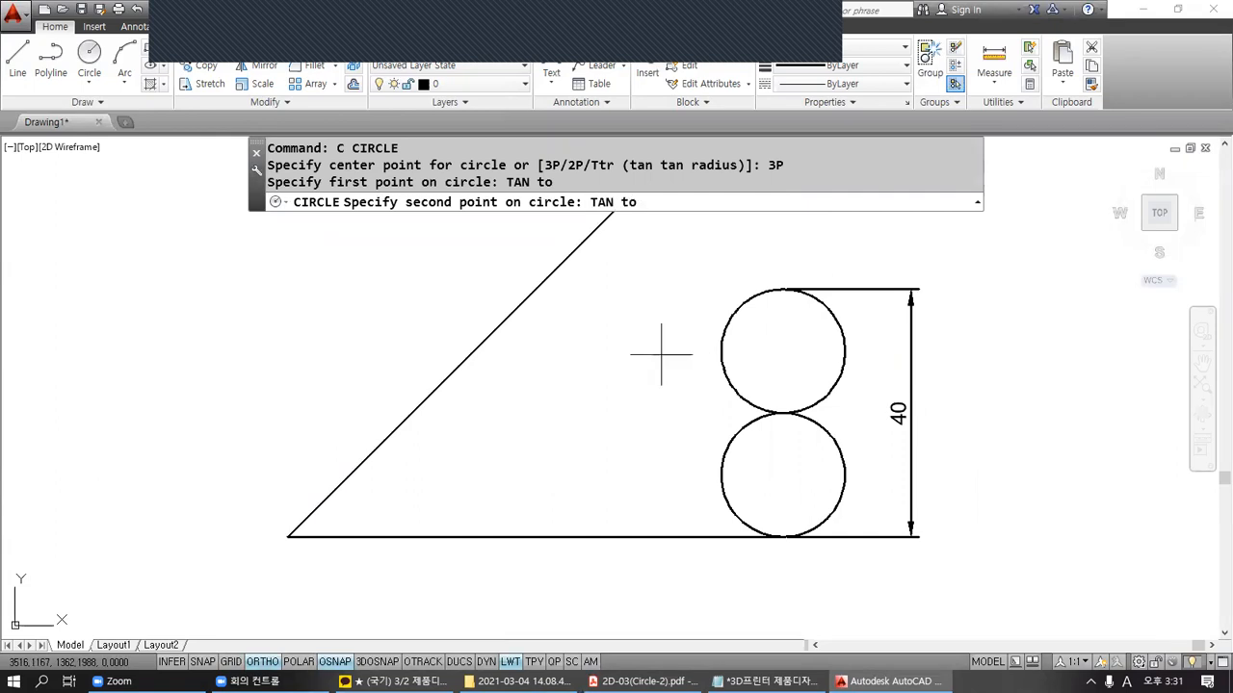
{"action": "left_click", "coordinate": [725, 489]}
{"action": "type", "text": "TAN"}
{"action": "key", "text": "Return"}
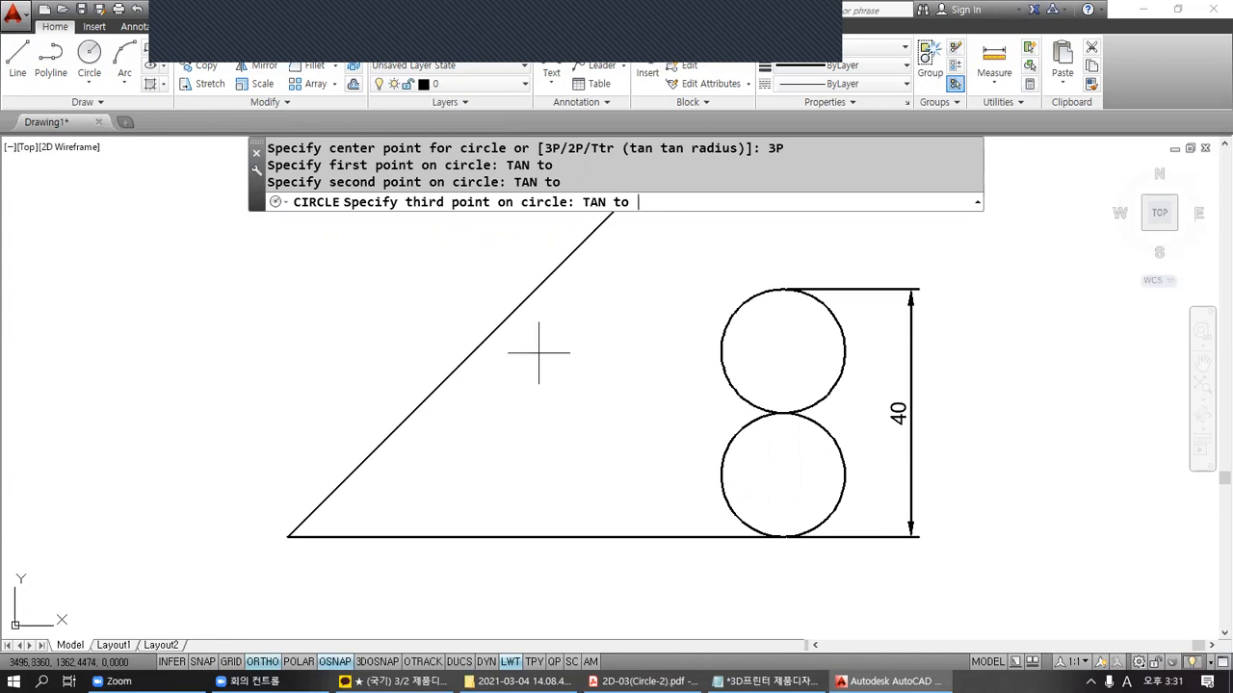
{"action": "left_click", "coordinate": [617, 537]}
{"action": "middle_click_drag", "start_coordinate": [575, 422], "coordinate": [714, 345]}
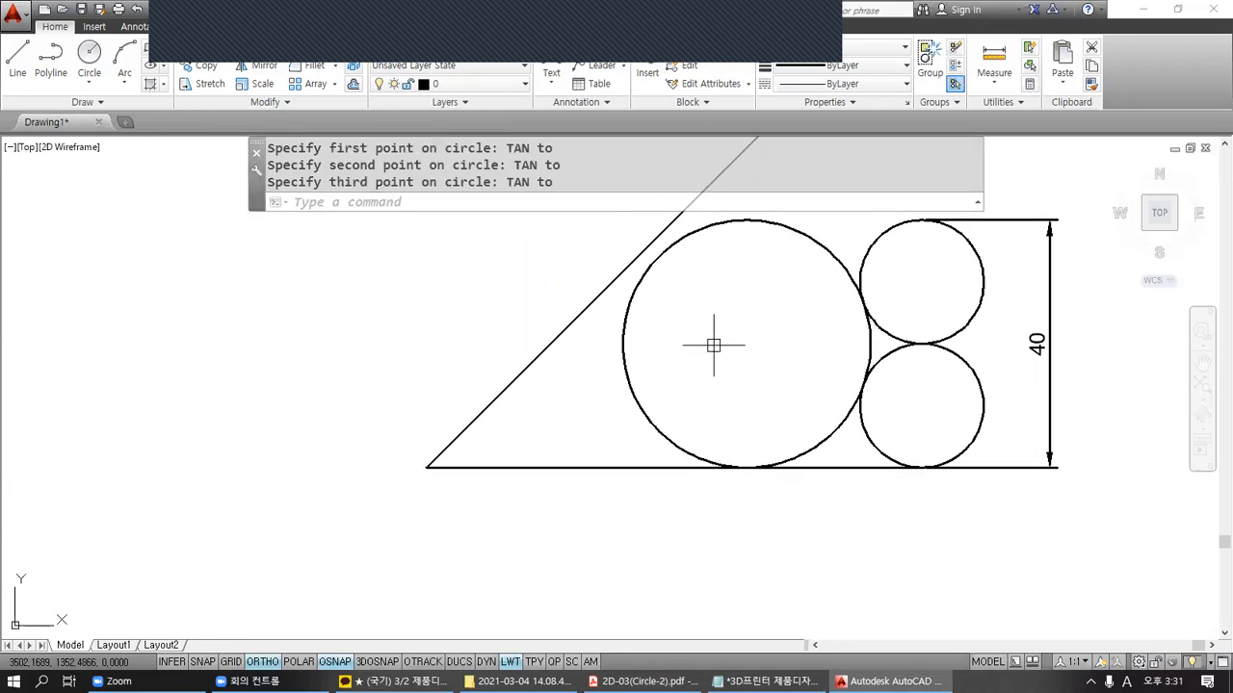
Step: Draw a three-point circle tangent to the baseline, the sloped line and the left side of the large circle
{"action": "key", "text": "Return"}
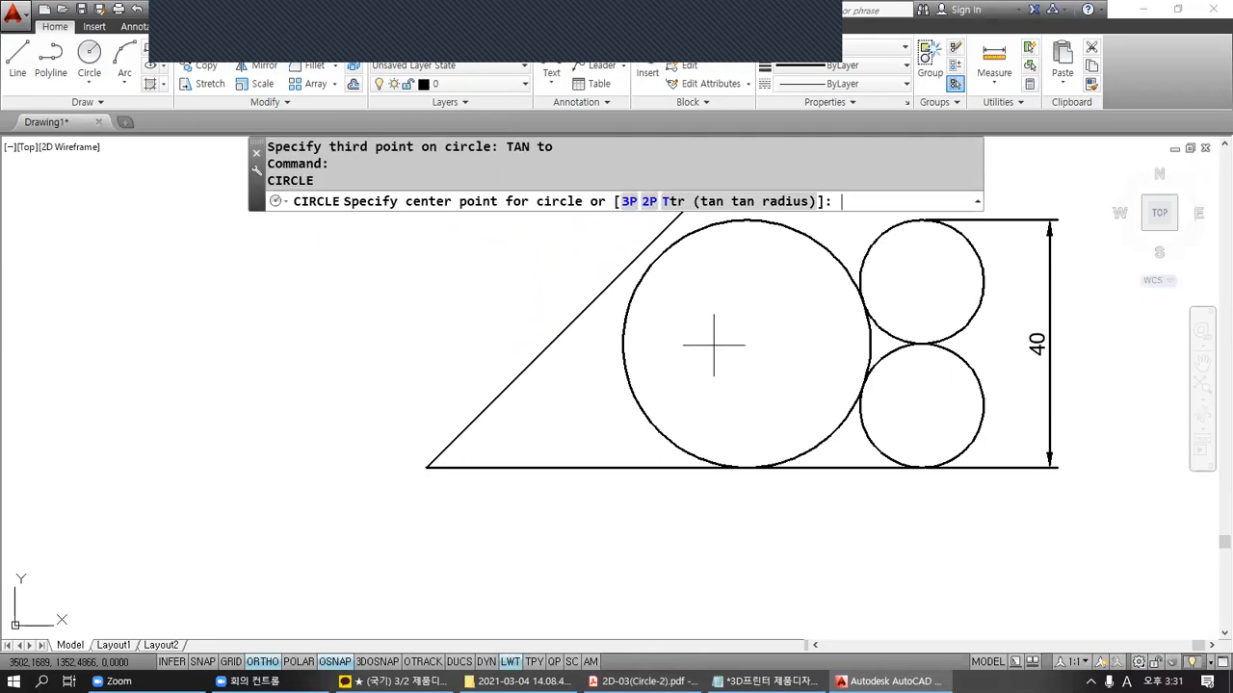
{"action": "left_click", "coordinate": [629, 204]}
{"action": "type", "text": "TAN"}
{"action": "key", "text": "Return"}
{"action": "left_click", "coordinate": [578, 465]}
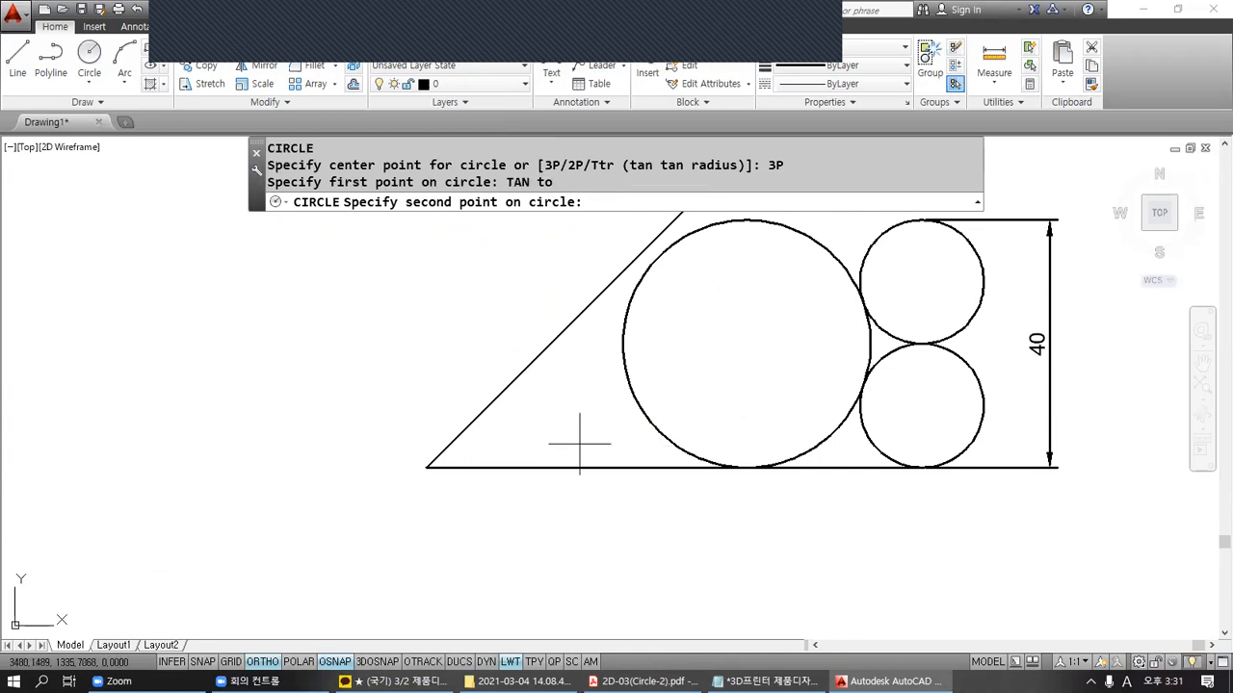
{"action": "type", "text": "TAN"}
{"action": "key", "text": "Return"}
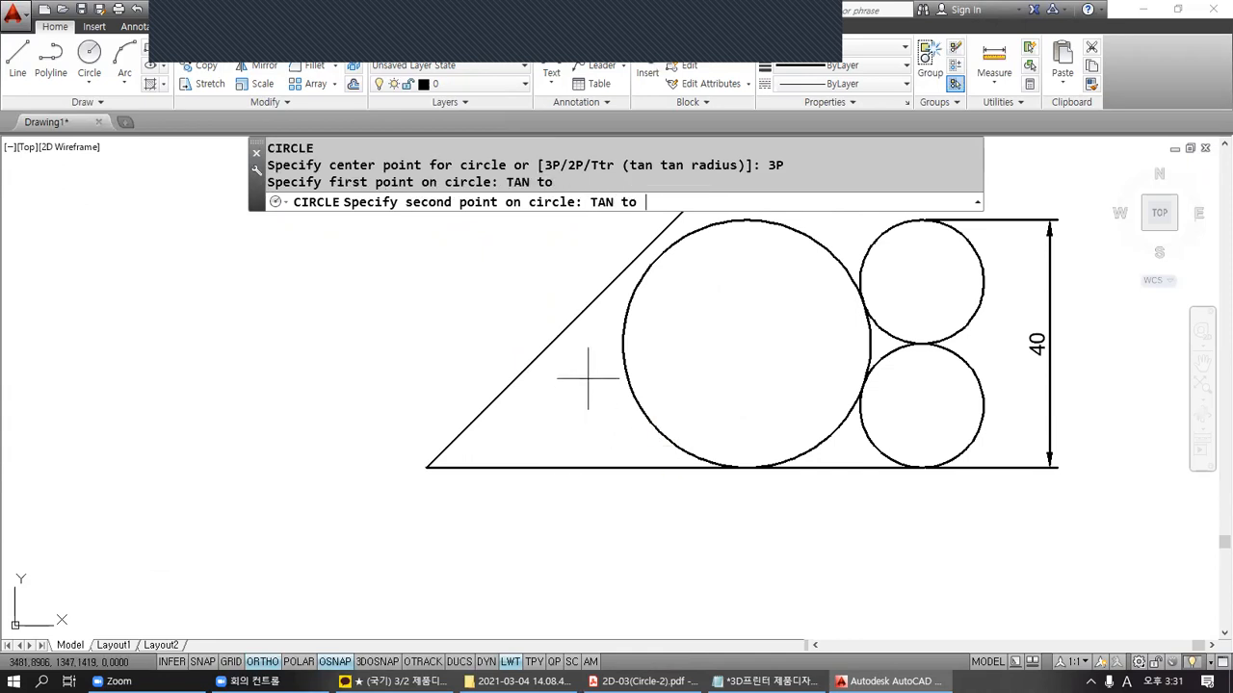
{"action": "left_click", "coordinate": [621, 349]}
{"action": "type", "text": "TAN"}
{"action": "key", "text": "Return"}
{"action": "left_click", "coordinate": [636, 385]}
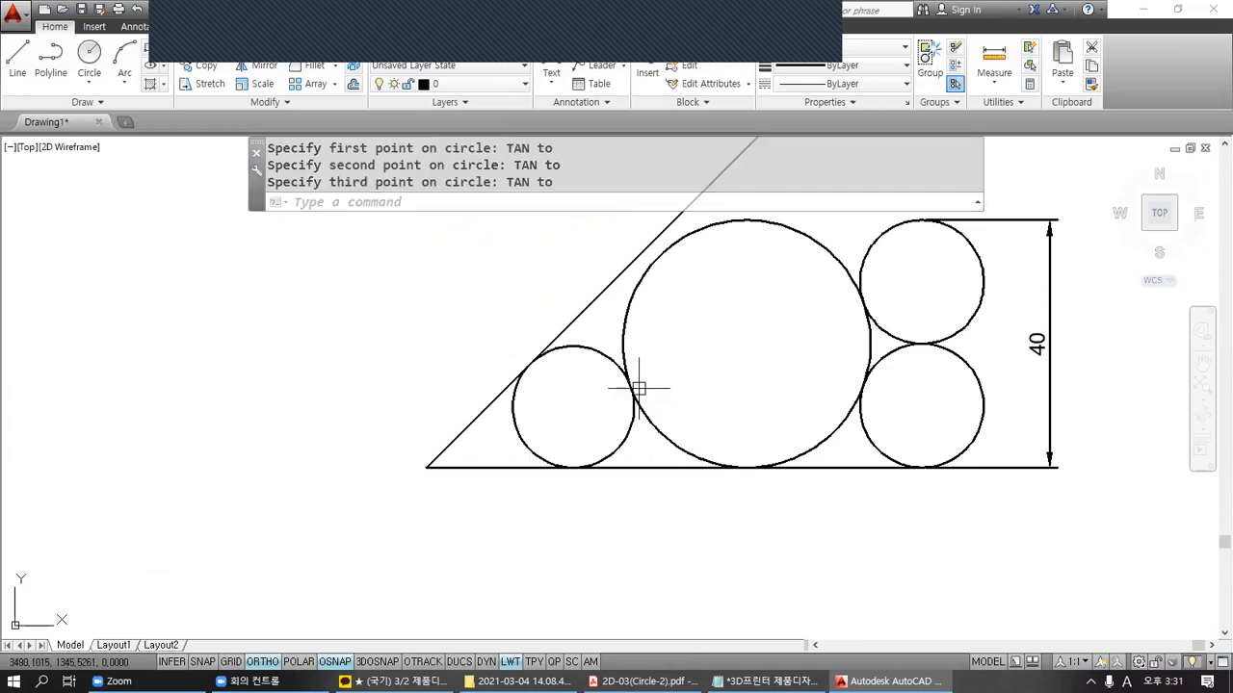
{"action": "scroll", "coordinate": [673, 369], "scroll_direction": "down", "scroll_amount": 2}
{"action": "middle_click_drag", "start_coordinate": [672, 368], "coordinate": [585, 407]}
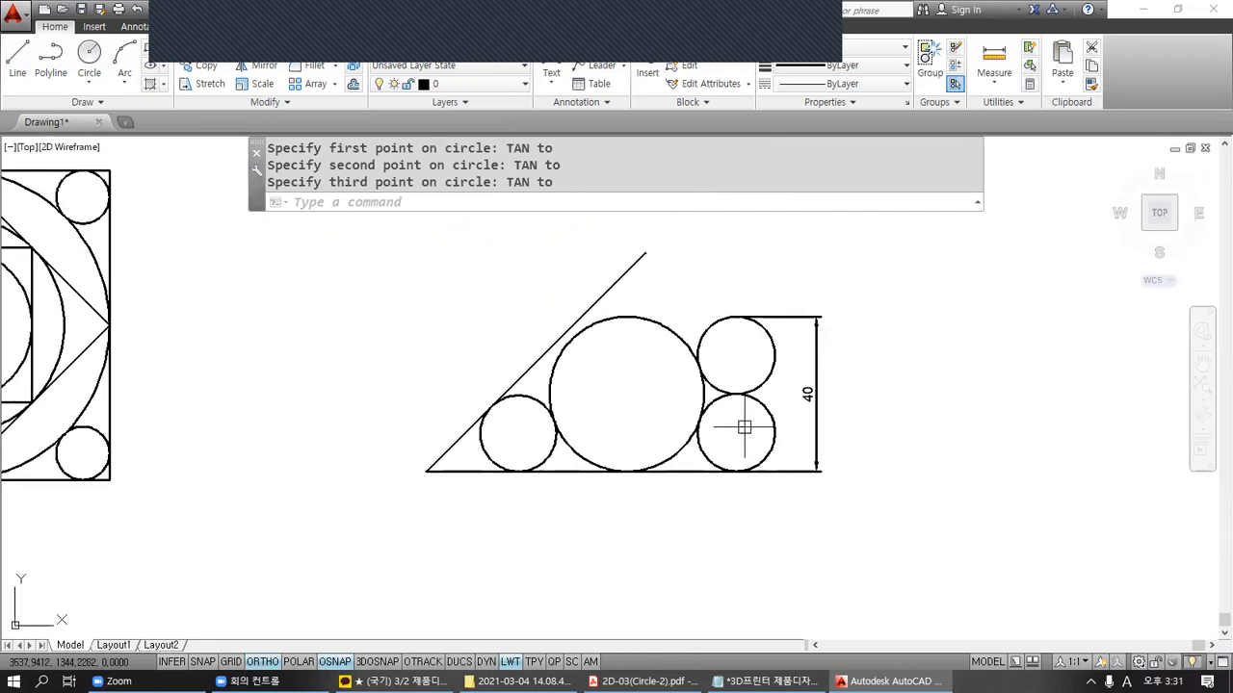
{"action": "mouse_move", "coordinate": [801, 531]}
{"action": "left_mouse_down"}
{"action": "mouse_move", "coordinate": [336, 338]}
{"action": "mouse_move", "coordinate": [701, 214]}
{"action": "mouse_move", "coordinate": [788, 554]}
{"action": "left_mouse_up"}
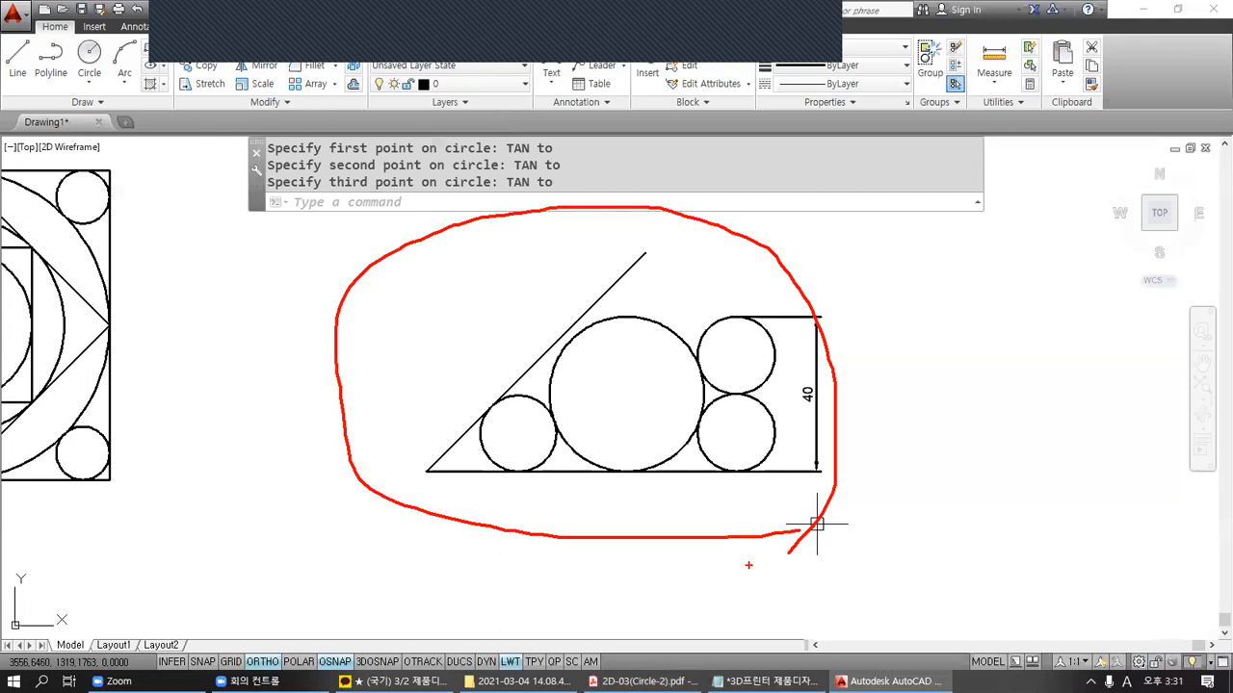
{"action": "key", "text": "Escape"}
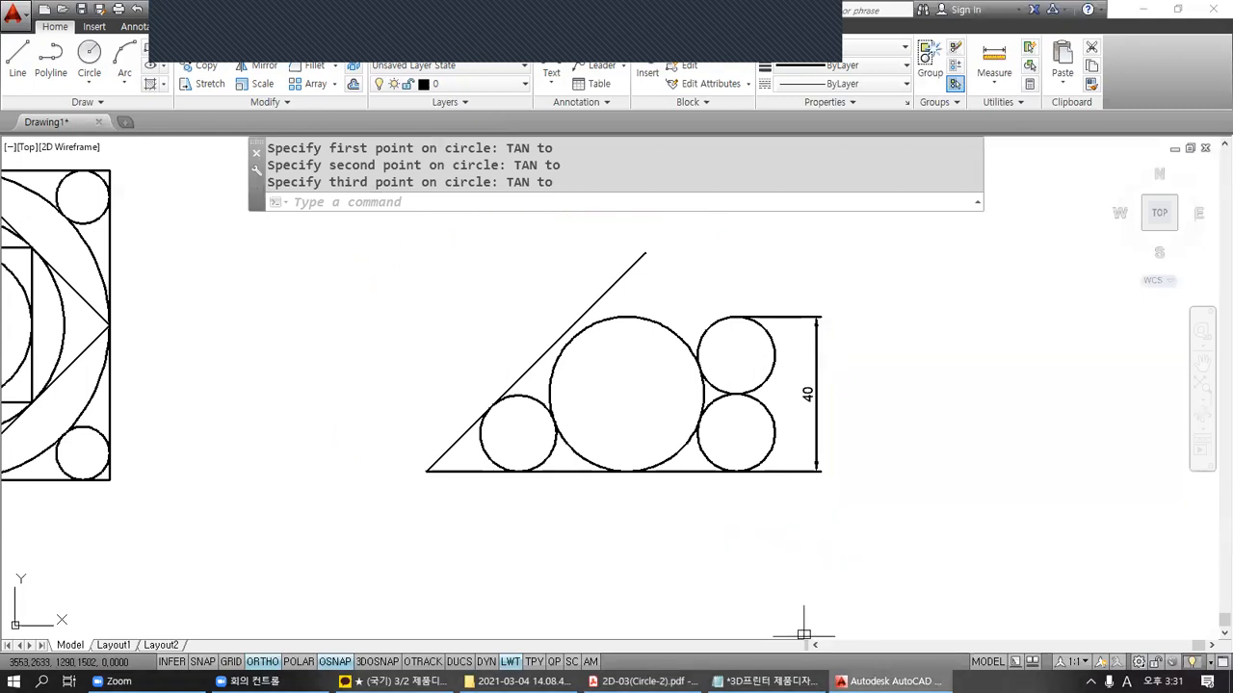
Step: Switch to the 2D-03(Circle-2) PDF, maximize it and bring the whole upper row of figures into view
{"action": "left_click", "coordinate": [742, 621]}
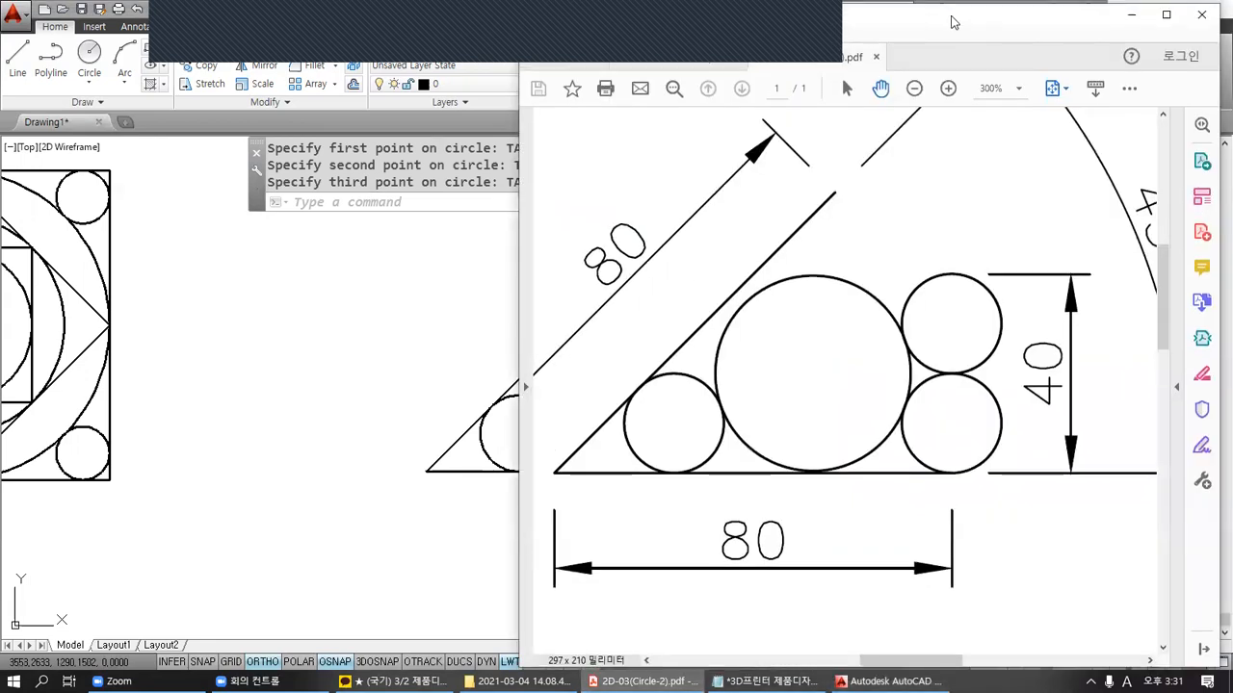
{"action": "double_click", "coordinate": [949, 19]}
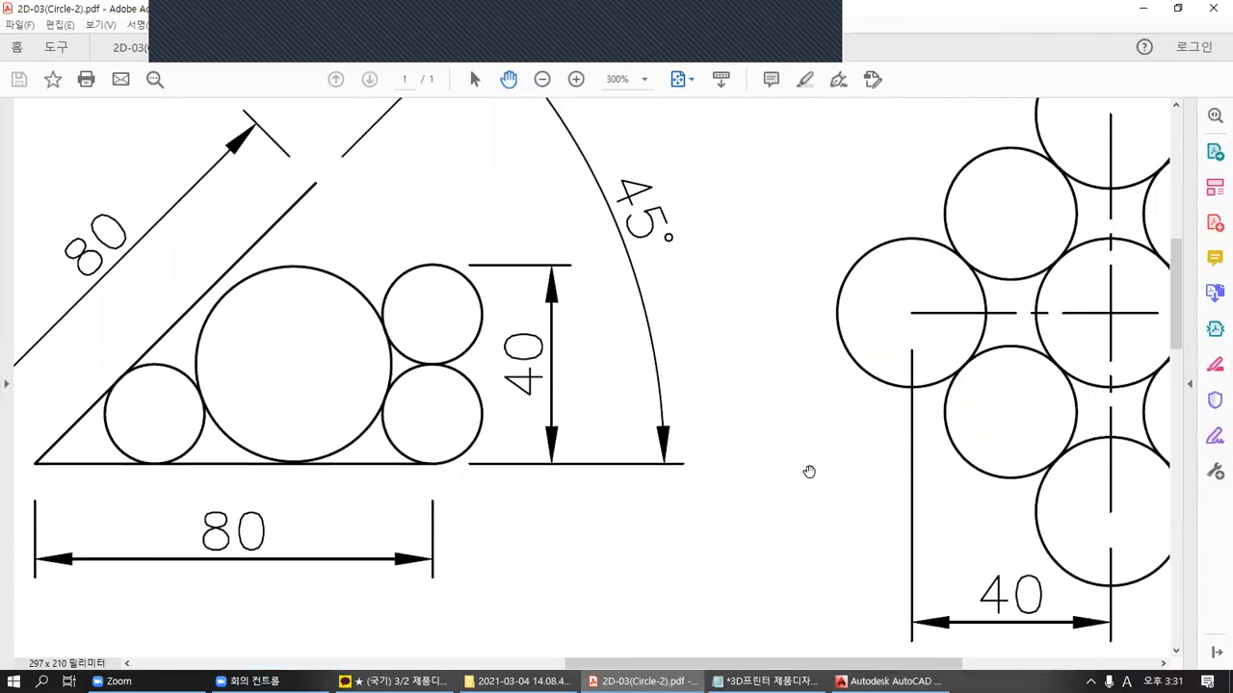
{"action": "scroll", "coordinate": [801, 429], "scroll_direction": "down", "scroll_amount": 5, "text": "ctrl"}
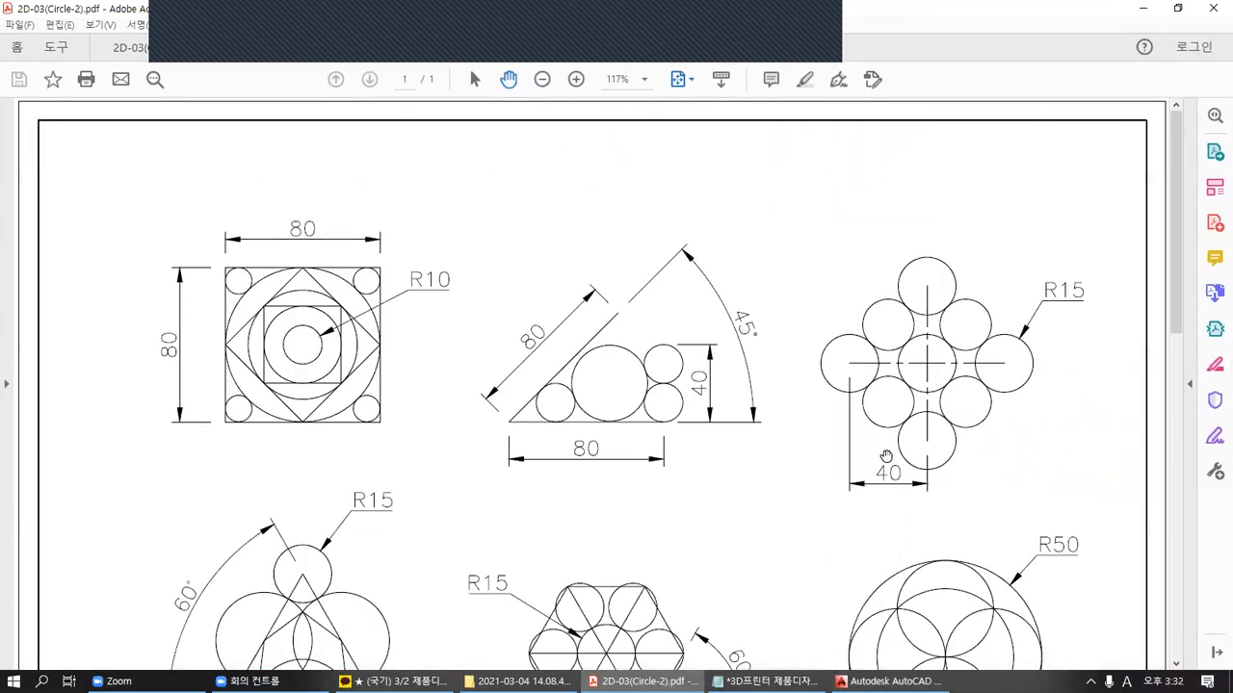
{"action": "scroll", "coordinate": [886, 454], "scroll_direction": "down", "scroll_amount": 1}
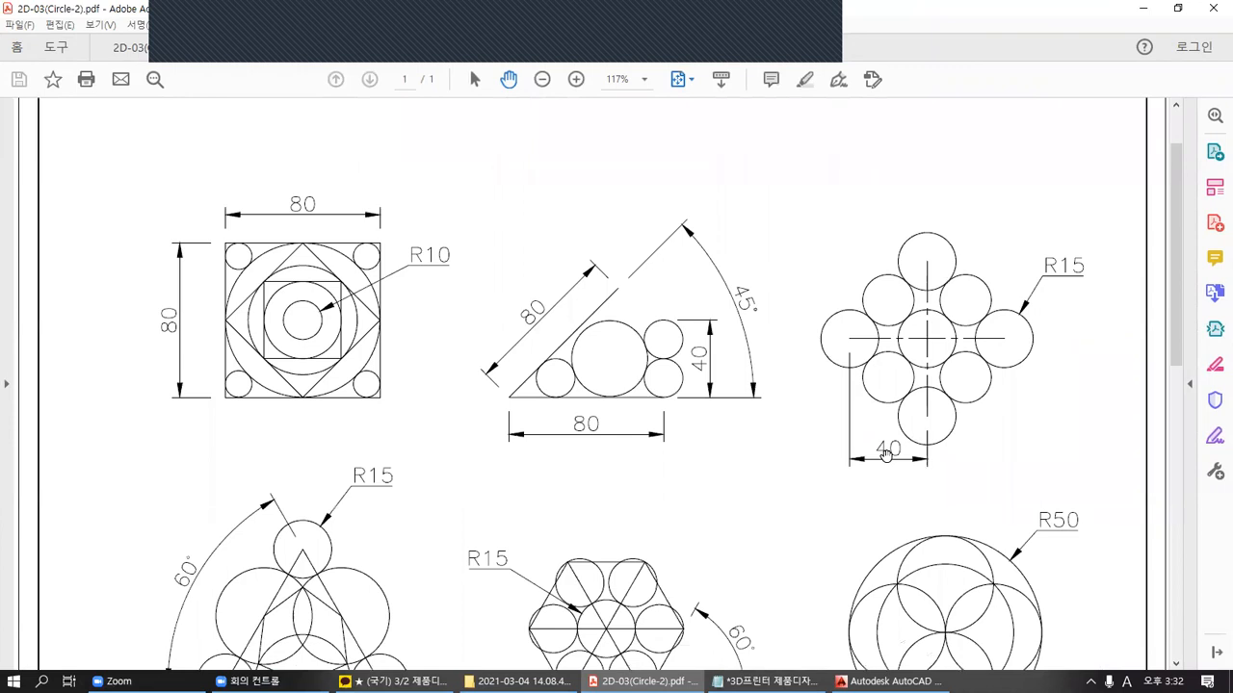
{"action": "scroll", "coordinate": [884, 450], "scroll_direction": "down", "scroll_amount": 1}
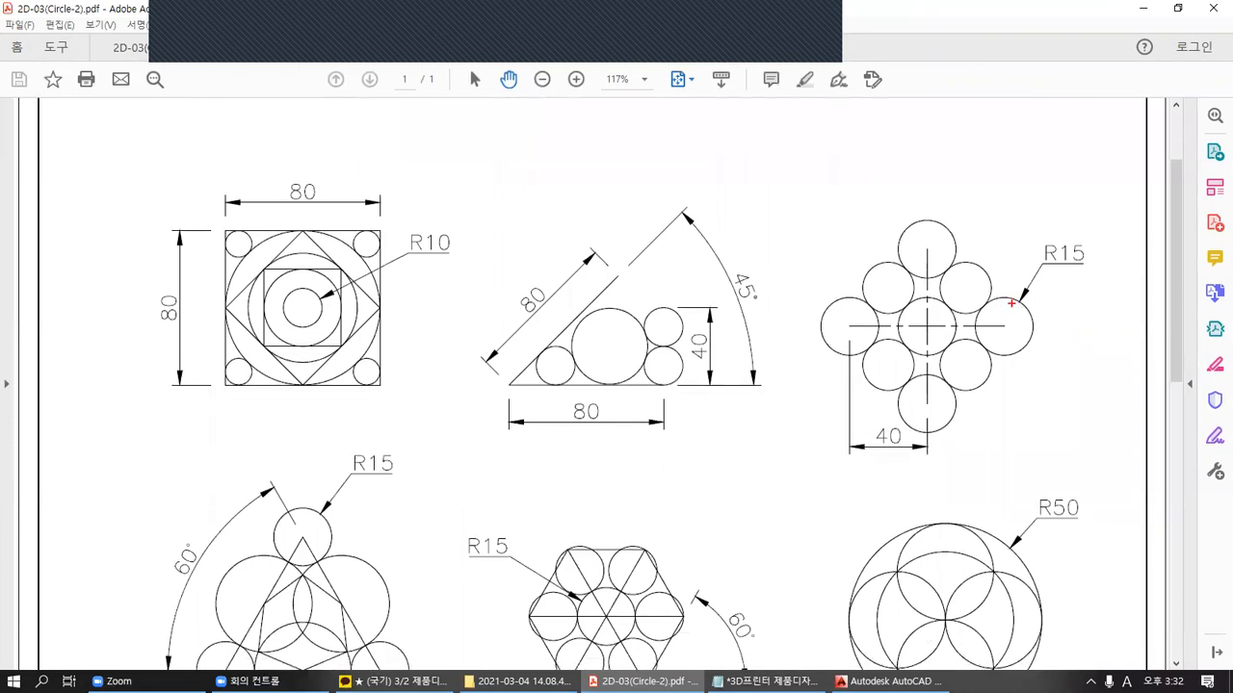
Step: Examine the nine-circle figure, marking its R15 label, the R15 circles and the smaller circles between them
{"action": "mouse_move", "coordinate": [1087, 271]}
{"action": "left_mouse_down"}
{"action": "mouse_move", "coordinate": [1040, 267]}
{"action": "mouse_move", "coordinate": [1052, 229]}
{"action": "mouse_move", "coordinate": [1089, 247]}
{"action": "left_mouse_up"}
{"action": "mouse_move", "coordinate": [1043, 200]}
{"action": "left_mouse_down"}
{"action": "mouse_move", "coordinate": [1030, 219]}
{"action": "mouse_move", "coordinate": [1073, 195]}
{"action": "left_mouse_up"}
{"action": "mouse_move", "coordinate": [1000, 304]}
{"action": "left_mouse_down"}
{"action": "mouse_move", "coordinate": [995, 352]}
{"action": "mouse_move", "coordinate": [1033, 306]}
{"action": "left_mouse_up"}
{"action": "mouse_move", "coordinate": [924, 299]}
{"action": "left_mouse_down"}
{"action": "mouse_move", "coordinate": [907, 327]}
{"action": "mouse_move", "coordinate": [948, 320]}
{"action": "mouse_move", "coordinate": [866, 306]}
{"action": "mouse_move", "coordinate": [826, 354]}
{"action": "mouse_move", "coordinate": [864, 329]}
{"action": "left_mouse_up"}
{"action": "mouse_move", "coordinate": [913, 379]}
{"action": "left_mouse_down"}
{"action": "mouse_move", "coordinate": [927, 381]}
{"action": "mouse_move", "coordinate": [920, 436]}
{"action": "mouse_move", "coordinate": [945, 406]}
{"action": "left_mouse_up"}
{"action": "mouse_move", "coordinate": [942, 219]}
{"action": "left_mouse_down"}
{"action": "mouse_move", "coordinate": [901, 228]}
{"action": "mouse_move", "coordinate": [925, 285]}
{"action": "mouse_move", "coordinate": [952, 227]}
{"action": "left_mouse_up"}
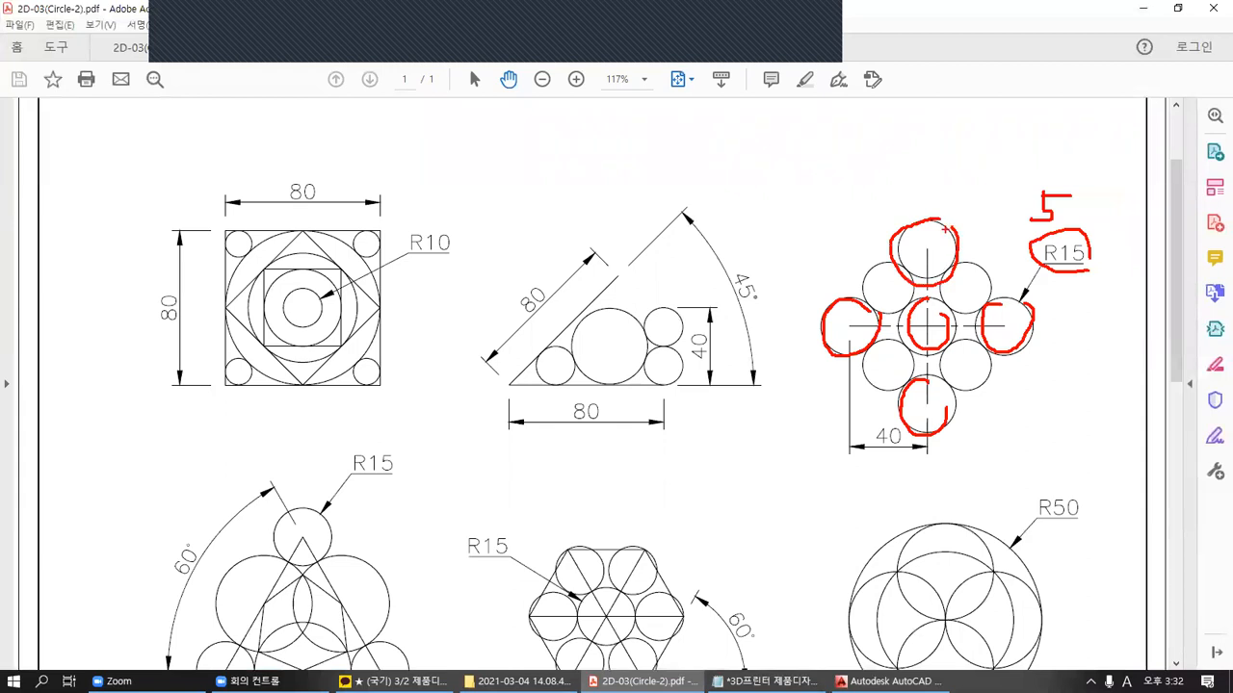
{"action": "mouse_move", "coordinate": [901, 264]}
{"action": "left_mouse_down"}
{"action": "mouse_move", "coordinate": [868, 274]}
{"action": "mouse_move", "coordinate": [875, 313]}
{"action": "mouse_move", "coordinate": [914, 297]}
{"action": "mouse_move", "coordinate": [909, 260]}
{"action": "left_mouse_up"}
{"action": "mouse_move", "coordinate": [905, 349]}
{"action": "left_mouse_down"}
{"action": "mouse_move", "coordinate": [896, 338]}
{"action": "mouse_move", "coordinate": [869, 348]}
{"action": "mouse_move", "coordinate": [881, 390]}
{"action": "mouse_move", "coordinate": [910, 356]}
{"action": "left_mouse_up"}
{"action": "left_click_drag", "start_coordinate": [825, 251], "coordinate": [846, 277]}
{"action": "mouse_move", "coordinate": [844, 243]}
{"action": "left_mouse_down"}
{"action": "mouse_move", "coordinate": [870, 197]}
{"action": "mouse_move", "coordinate": [867, 220]}
{"action": "mouse_move", "coordinate": [891, 204]}
{"action": "left_mouse_up"}
{"action": "key", "text": "Escape"}
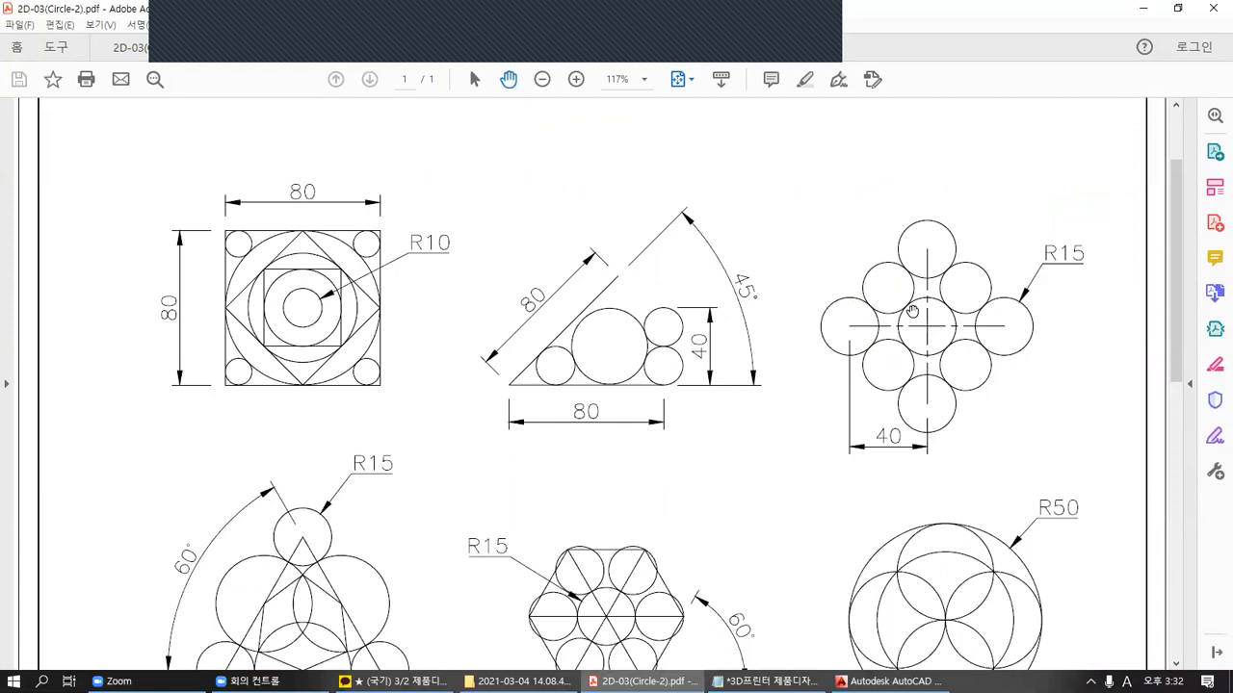
Step: Examine up close where a smaller circle of the nine-circle figure touches its three neighbouring R15 circles, marking the tangent points
{"action": "scroll", "coordinate": [912, 311], "scroll_direction": "up", "scroll_amount": 5, "text": "ctrl"}
{"action": "mouse_move", "coordinate": [873, 292]}
{"action": "left_mouse_down"}
{"action": "mouse_move", "coordinate": [888, 274]}
{"action": "mouse_move", "coordinate": [888, 292]}
{"action": "left_mouse_up"}
{"action": "mouse_move", "coordinate": [677, 284]}
{"action": "left_mouse_down"}
{"action": "mouse_move", "coordinate": [689, 300]}
{"action": "mouse_move", "coordinate": [715, 258]}
{"action": "left_mouse_up"}
{"action": "mouse_move", "coordinate": [905, 79]}
{"action": "left_mouse_down"}
{"action": "mouse_move", "coordinate": [921, 104]}
{"action": "mouse_move", "coordinate": [880, 108]}
{"action": "left_mouse_up"}
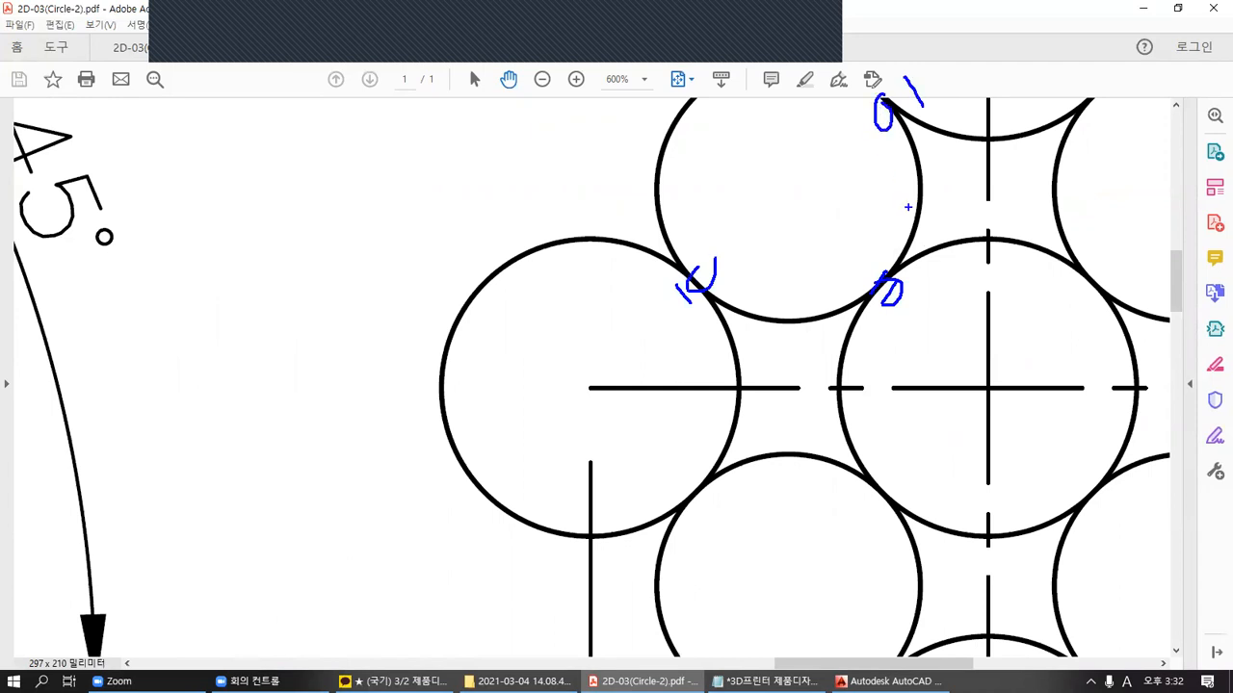
{"action": "key", "text": "Escape"}
Step: Study the nine-circle figure's layout by marking its crossing centre lines, the five R15 circle centres and one smaller circle's tangent points
{"action": "scroll", "coordinate": [915, 222], "scroll_direction": "down", "scroll_amount": 5, "text": "ctrl"}
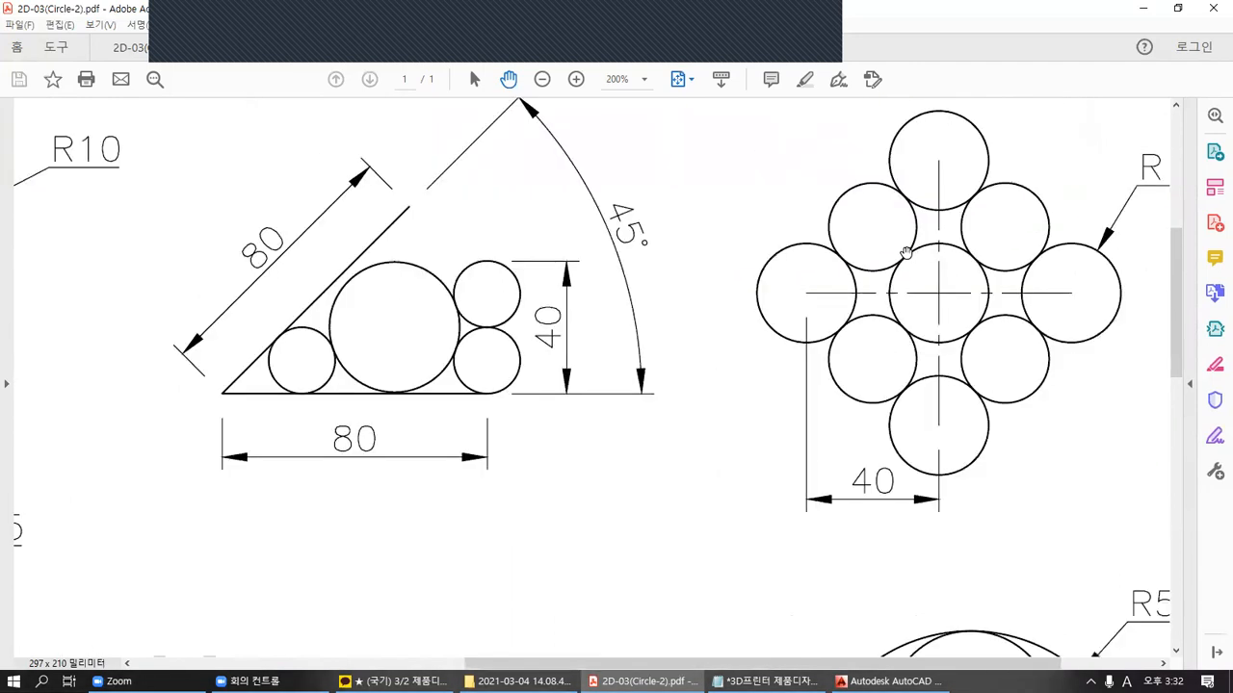
{"action": "left_click_drag", "start_coordinate": [1024, 333], "coordinate": [897, 343]}
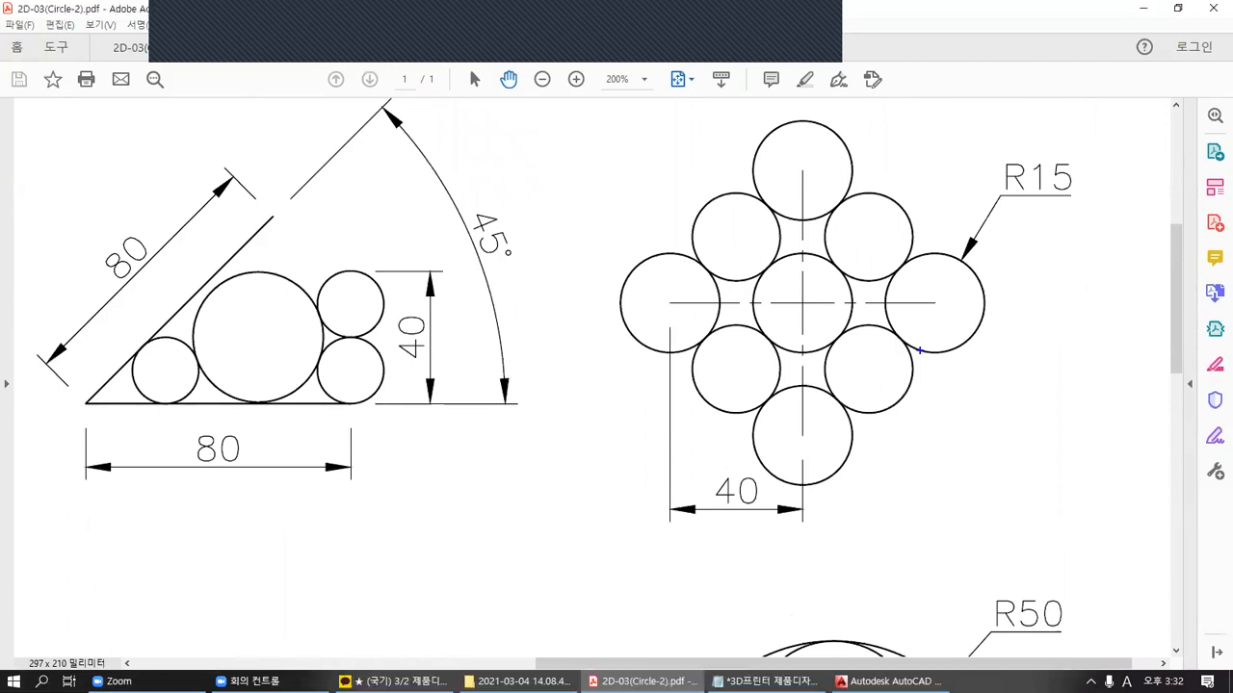
{"action": "left_click_drag", "start_coordinate": [671, 304], "coordinate": [944, 301]}
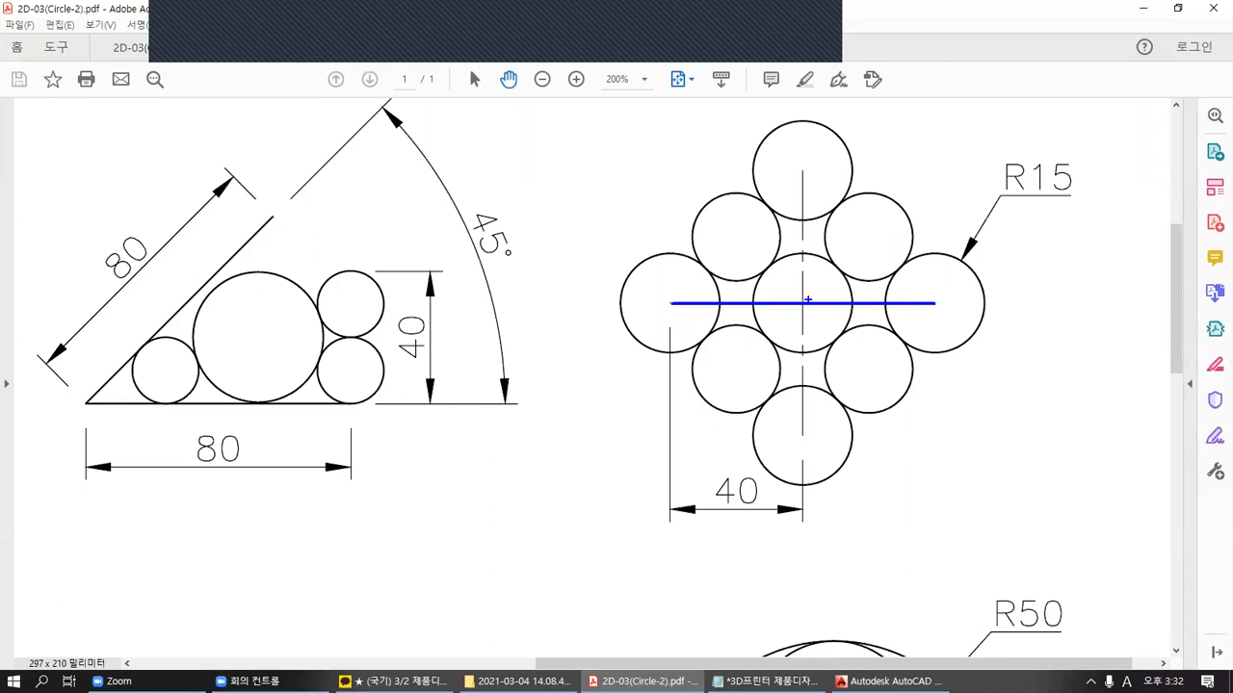
{"action": "left_click_drag", "start_coordinate": [803, 300], "coordinate": [803, 171]}
{"action": "left_click_drag", "start_coordinate": [803, 301], "coordinate": [801, 436]}
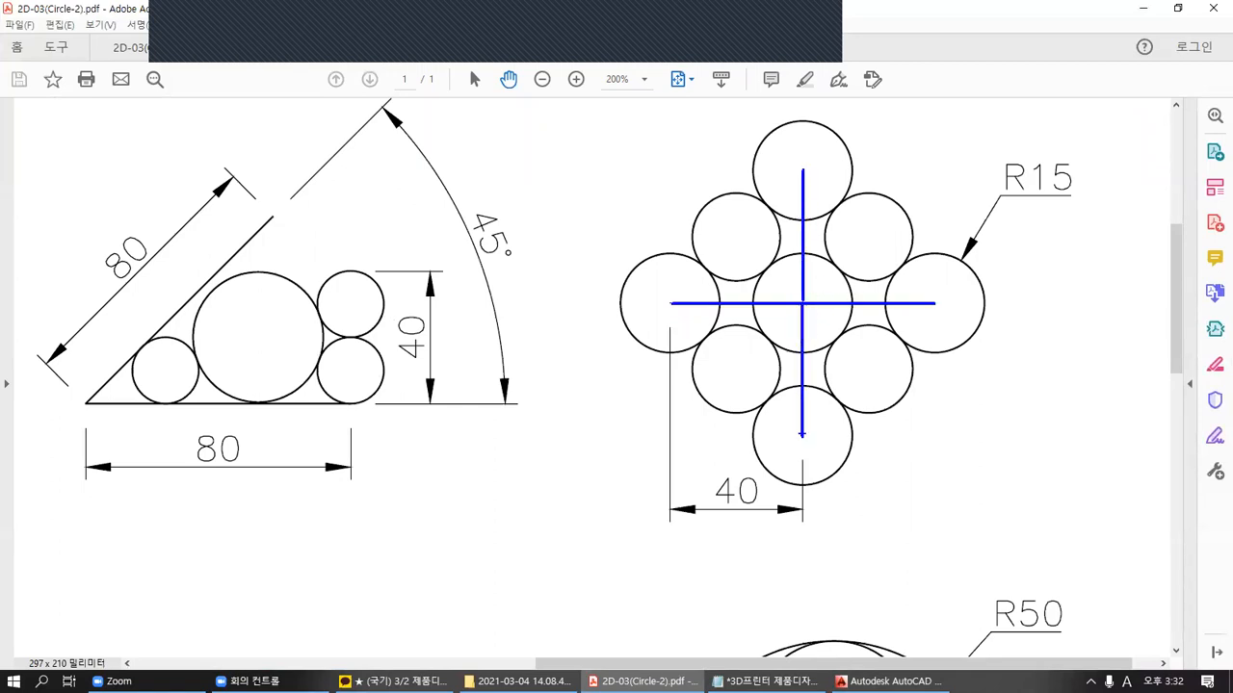
{"action": "left_click_drag", "start_coordinate": [665, 293], "coordinate": [679, 293]}
{"action": "left_click_drag", "start_coordinate": [924, 295], "coordinate": [940, 312]}
{"action": "left_click_drag", "start_coordinate": [794, 431], "coordinate": [810, 442]}
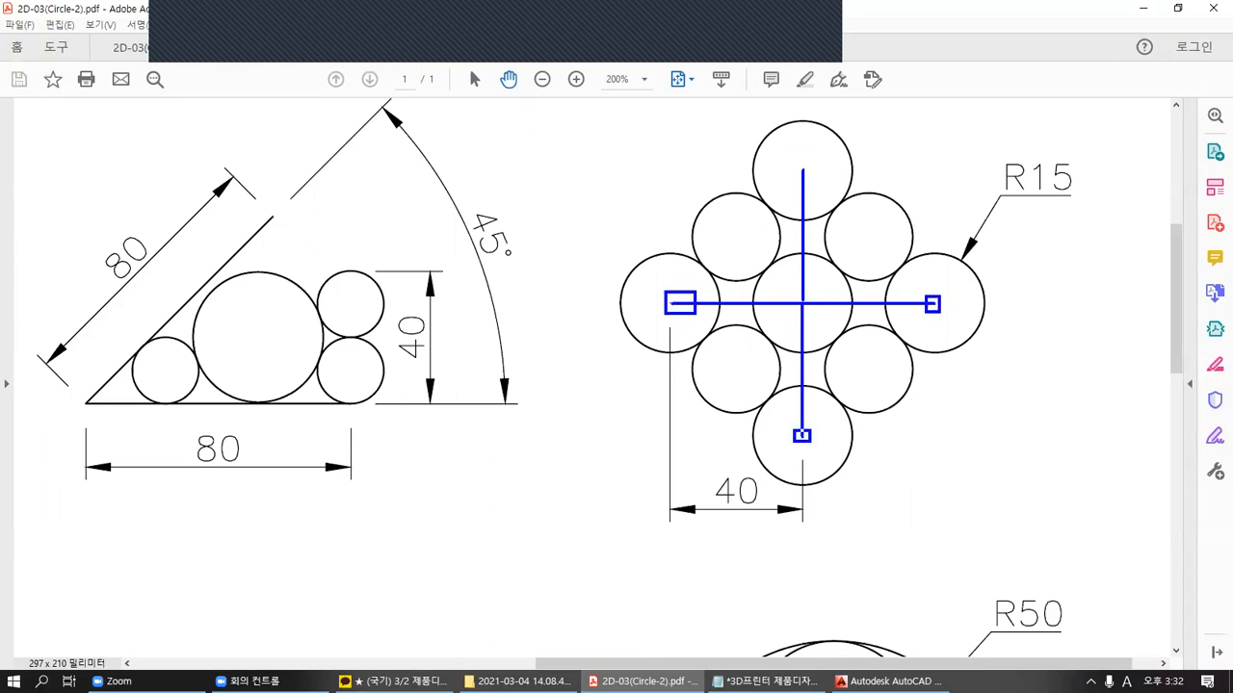
{"action": "left_click_drag", "start_coordinate": [798, 168], "coordinate": [811, 179]}
{"action": "left_click_drag", "start_coordinate": [796, 297], "coordinate": [810, 309]}
{"action": "left_click_drag", "start_coordinate": [761, 272], "coordinate": [771, 258]}
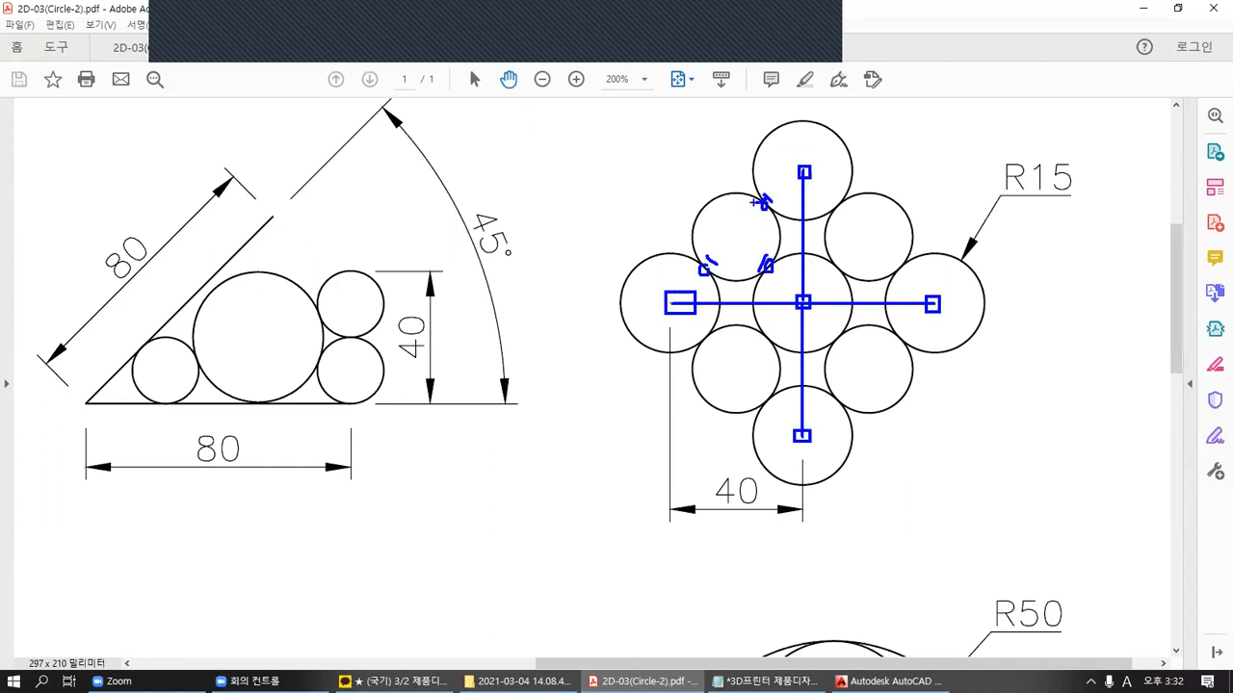
{"action": "key", "text": "Escape"}
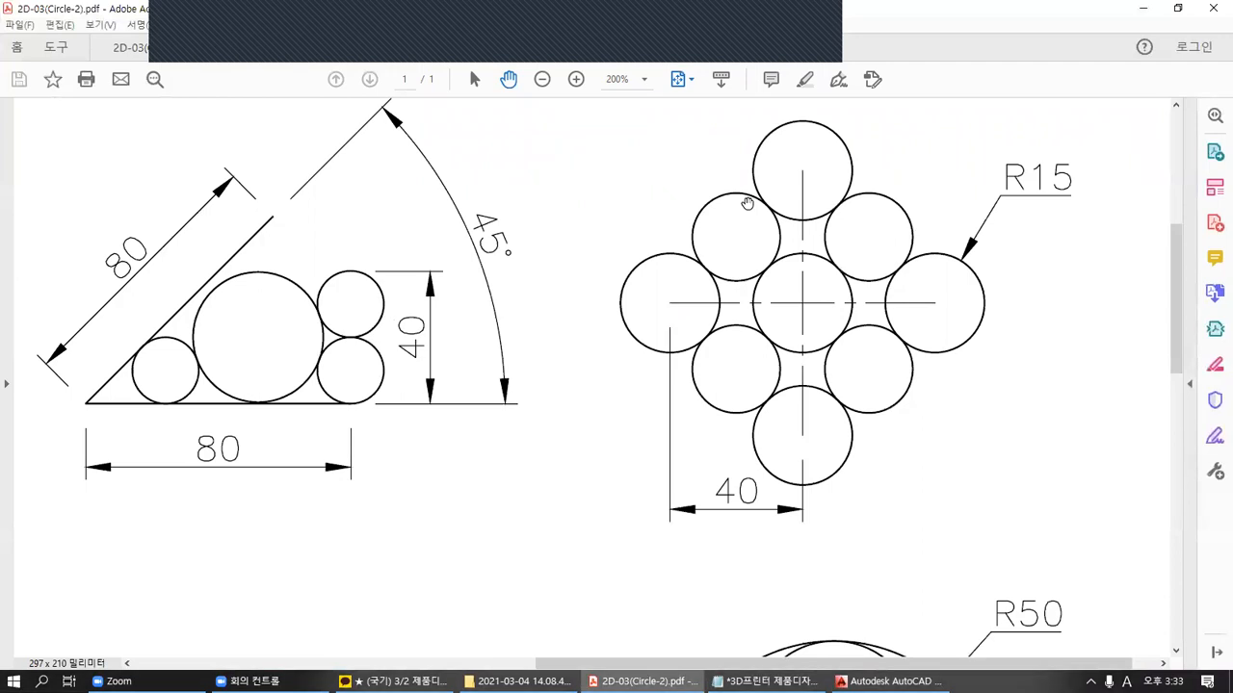
Step: Look over the lower row of figures: the 60° triangle, the hexagon with R15 circles and the R50 circle
{"action": "scroll", "coordinate": [747, 203], "scroll_direction": "down", "scroll_amount": 2, "text": "ctrl"}
{"action": "scroll", "coordinate": [737, 230], "scroll_direction": "down", "scroll_amount": 2}
{"action": "scroll", "coordinate": [737, 229], "scroll_direction": "down", "scroll_amount": 2}
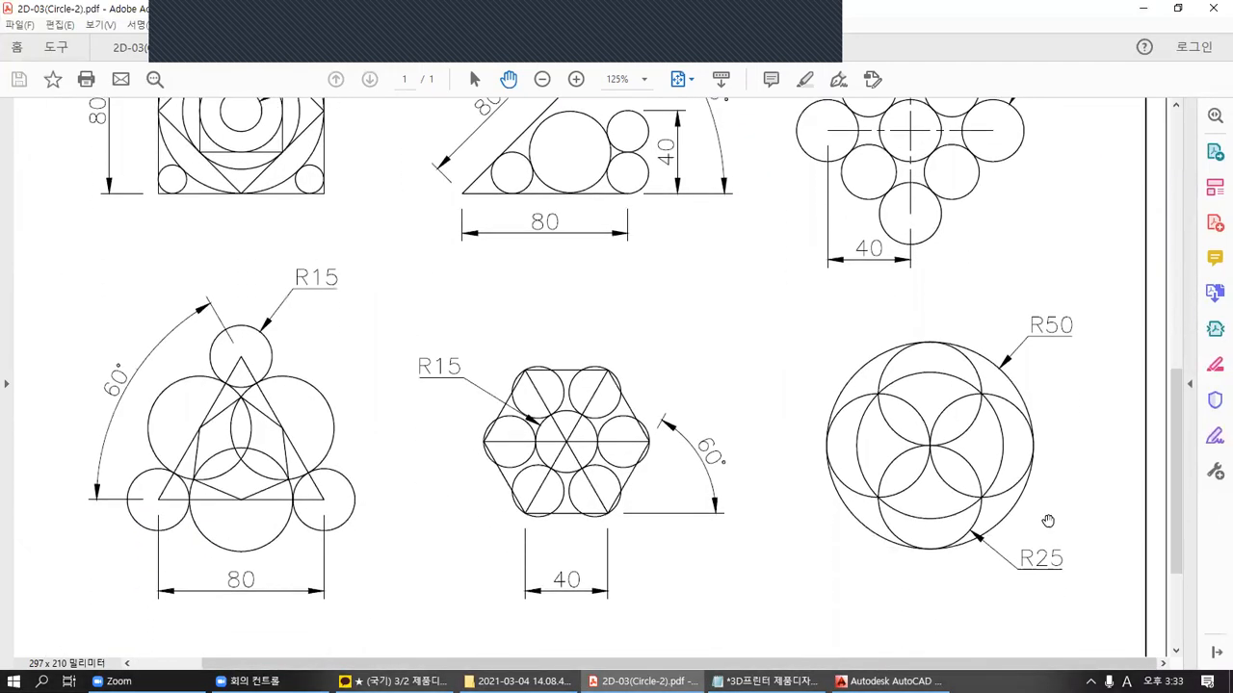
{"action": "mouse_move", "coordinate": [1110, 645]}
{"action": "left_mouse_down"}
{"action": "mouse_move", "coordinate": [151, 399]}
{"action": "mouse_move", "coordinate": [29, 308]}
{"action": "mouse_move", "coordinate": [12, 240]}
{"action": "left_mouse_up"}
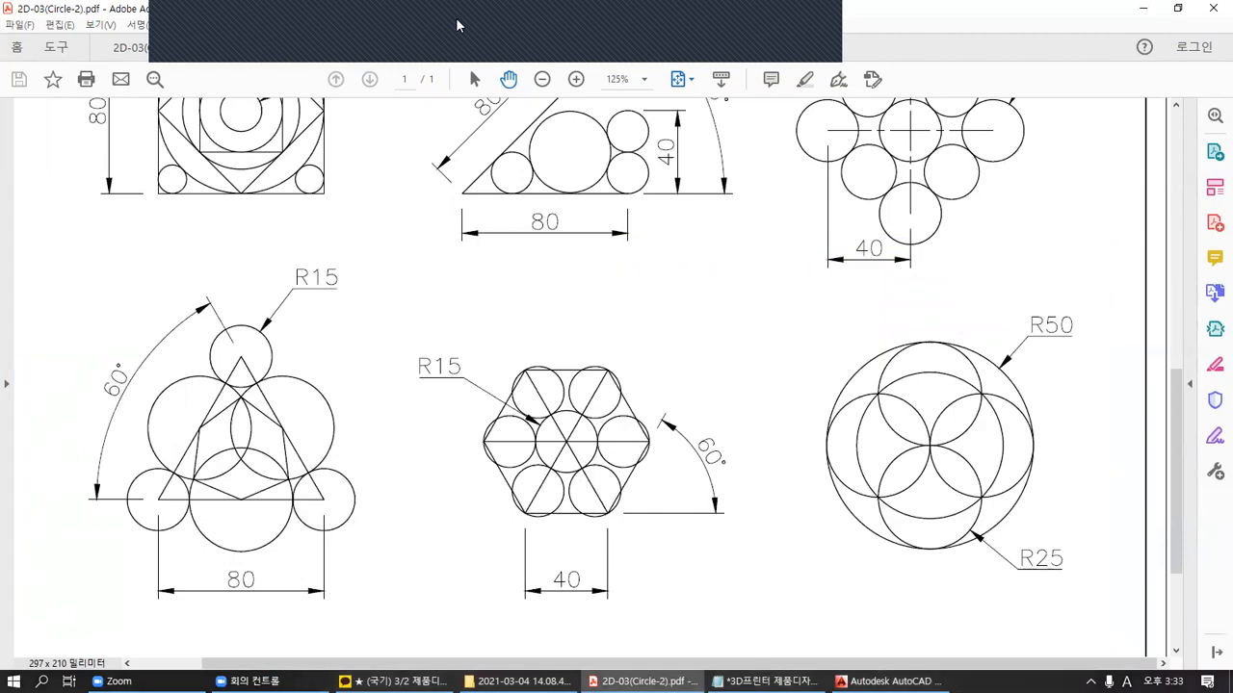